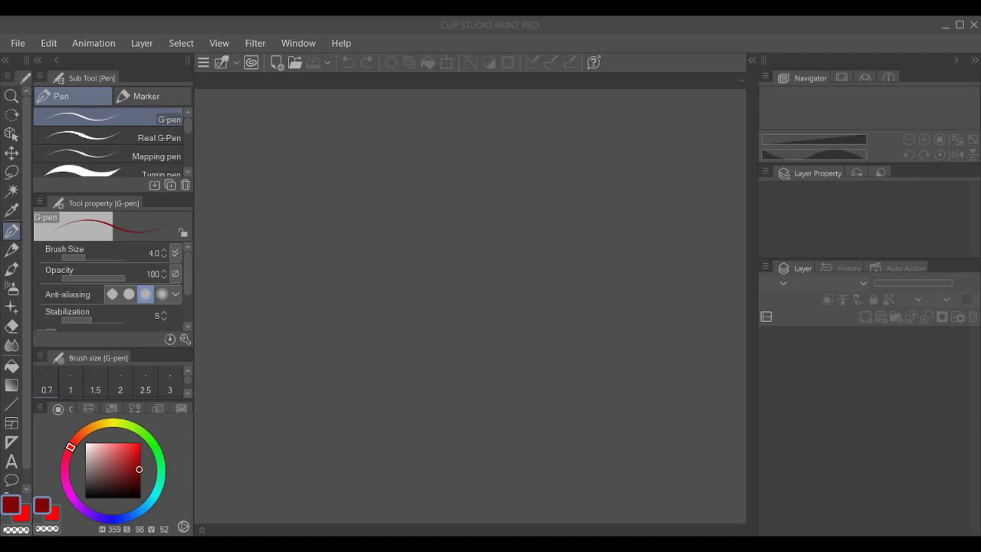
- Create a new 1280 x 720 px illustration canvas at 72 dpi
click(21, 44)
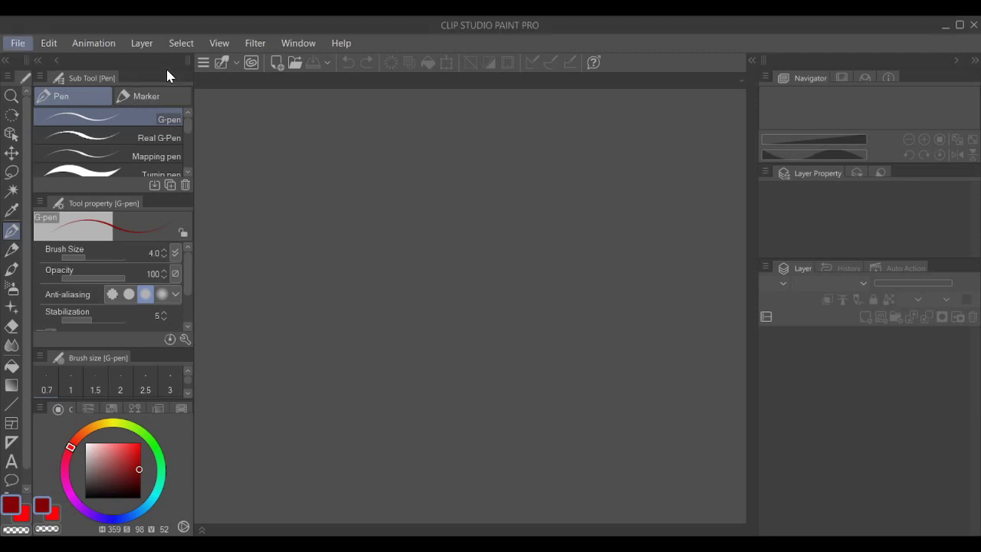
click(217, 32)
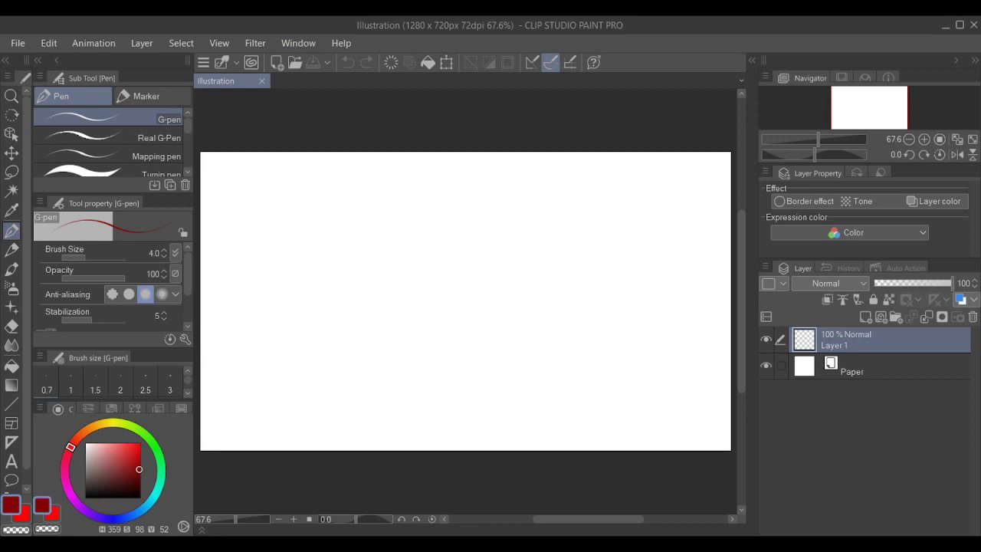
click(480, 128)
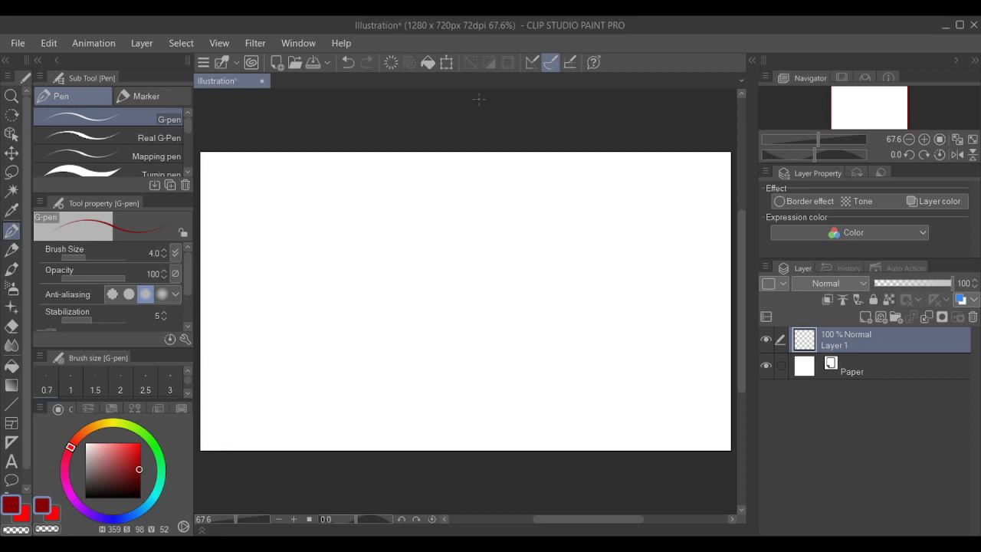
key(space)
mouse_move(449, 261)
mouse_down()
mouse_move(433, 255)
mouse_move(449, 280)
mouse_move(436, 284)
mouse_move(432, 272)
mouse_up()
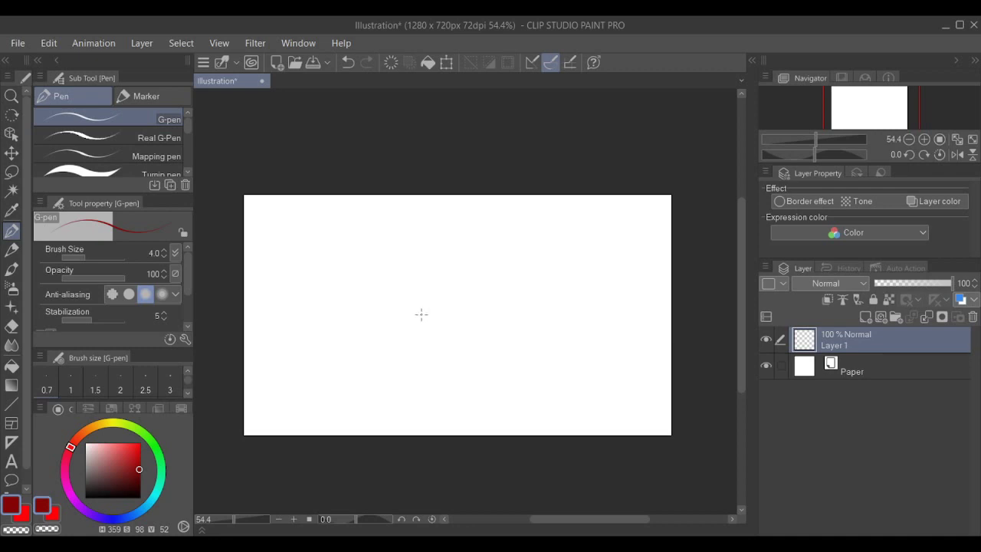
drag(413, 317, 417, 295)
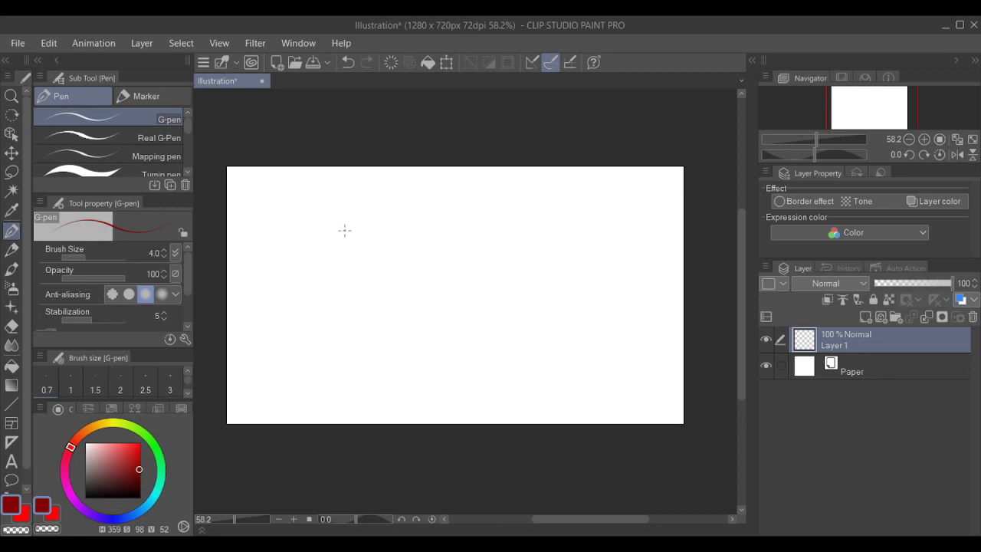
mouse_move(342, 231)
mouse_down()
mouse_move(342, 282)
mouse_move(371, 281)
mouse_up()
mouse_move(315, 297)
mouse_down()
mouse_move(320, 310)
mouse_move(406, 291)
mouse_move(409, 281)
mouse_up()
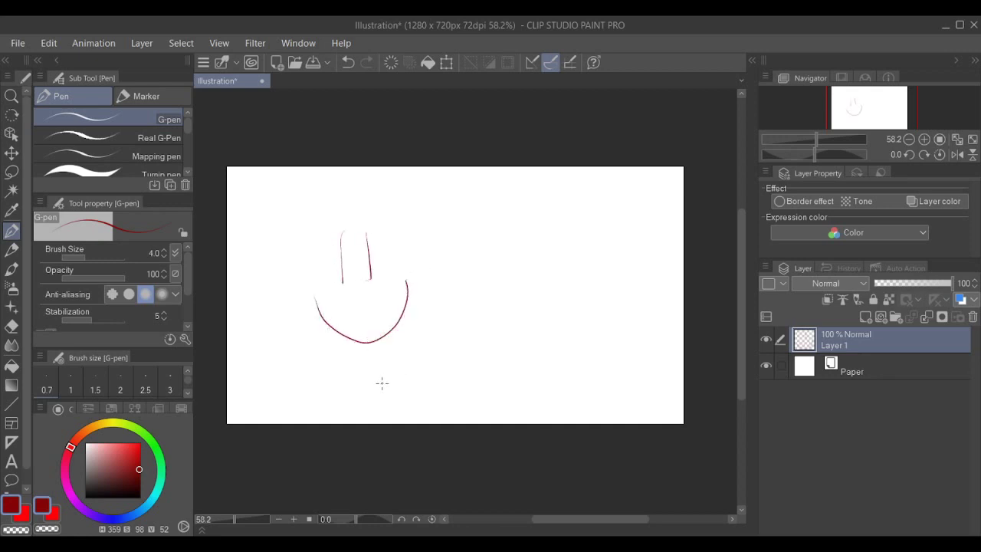
key(ctrl+z)
key(ctrl+z)
key(ctrl+z)
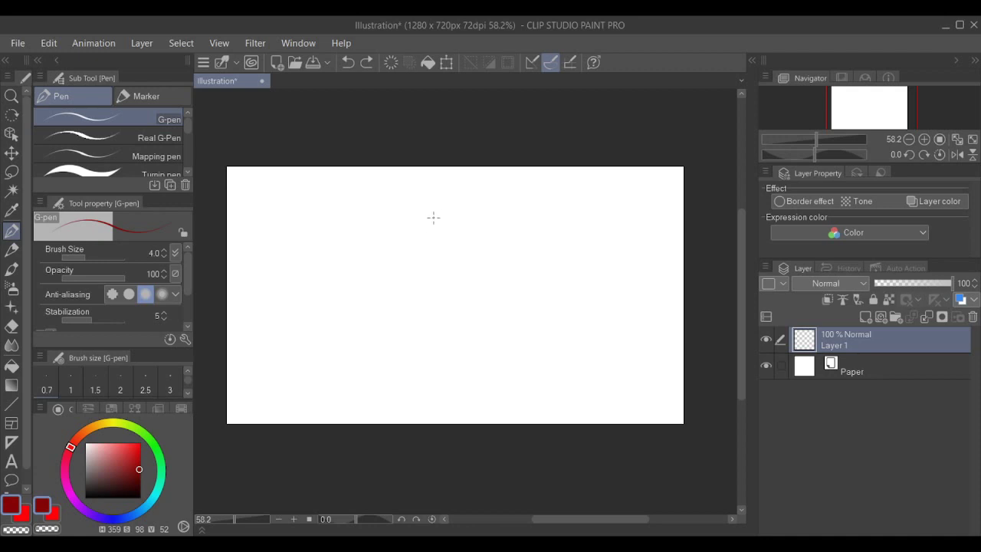
- Sketch a large round bear head near the canvas centre with short fur strokes along the chin, using the G-pen
mouse_move(430, 207)
mouse_down()
mouse_move(384, 240)
mouse_move(402, 285)
mouse_up()
mouse_move(399, 237)
mouse_down()
mouse_move(432, 208)
mouse_move(483, 213)
mouse_move(490, 278)
mouse_move(475, 293)
mouse_move(402, 290)
mouse_move(449, 295)
mouse_up()
key(ctrl+z)
mouse_move(445, 297)
mouse_down()
mouse_move(490, 275)
mouse_move(440, 304)
mouse_move(440, 285)
mouse_move(392, 326)
mouse_move(403, 306)
mouse_move(391, 355)
mouse_up()
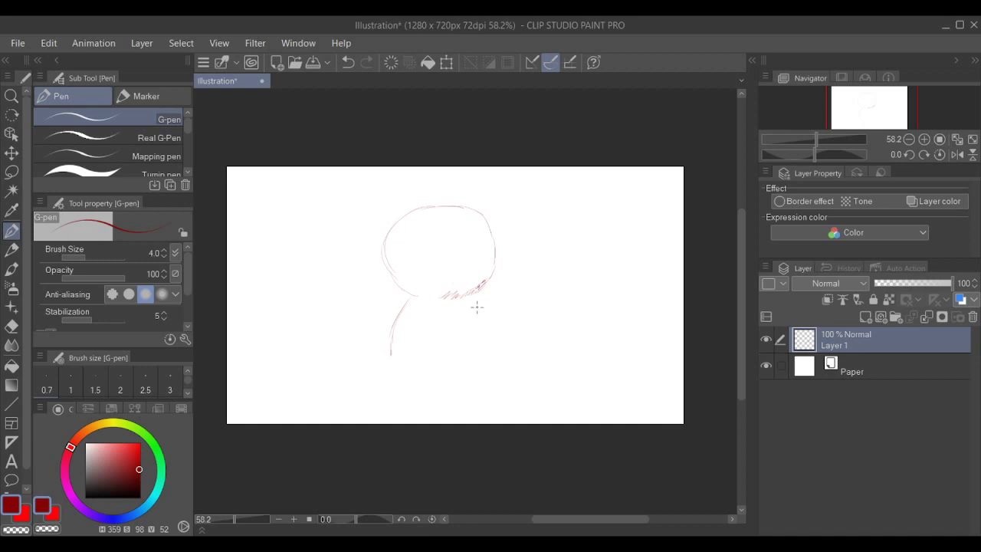
- Sketch the bear's two rounded arms hanging down on either side below the head
drag(484, 297, 494, 346)
drag(483, 301, 495, 354)
mouse_move(483, 292)
mouse_down()
mouse_move(502, 313)
mouse_move(483, 325)
mouse_move(494, 341)
mouse_move(502, 347)
mouse_move(512, 328)
mouse_move(504, 355)
mouse_move(497, 351)
mouse_move(515, 350)
mouse_up()
mouse_move(406, 298)
mouse_down()
mouse_move(383, 346)
mouse_move(388, 359)
mouse_move(403, 350)
mouse_move(432, 300)
mouse_move(402, 359)
mouse_up()
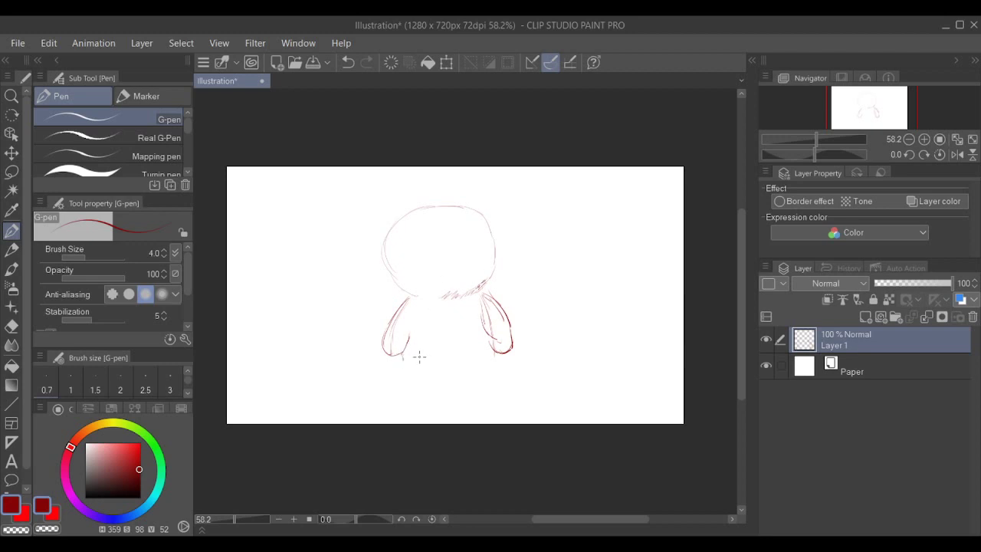
- Sketch two rounded feet side by side between the bear's arms
mouse_move(424, 347)
mouse_down()
mouse_move(431, 369)
mouse_move(423, 345)
mouse_move(408, 354)
mouse_move(430, 367)
mouse_move(421, 342)
mouse_move(398, 372)
mouse_move(404, 381)
mouse_move(433, 374)
mouse_move(418, 331)
mouse_move(440, 354)
mouse_move(437, 376)
mouse_up()
key(ctrl+z)
key(ctrl+z)
mouse_move(447, 335)
mouse_down()
mouse_move(449, 370)
mouse_move(465, 380)
mouse_move(459, 332)
mouse_move(476, 353)
mouse_move(473, 378)
mouse_move(468, 362)
mouse_move(495, 352)
mouse_up()
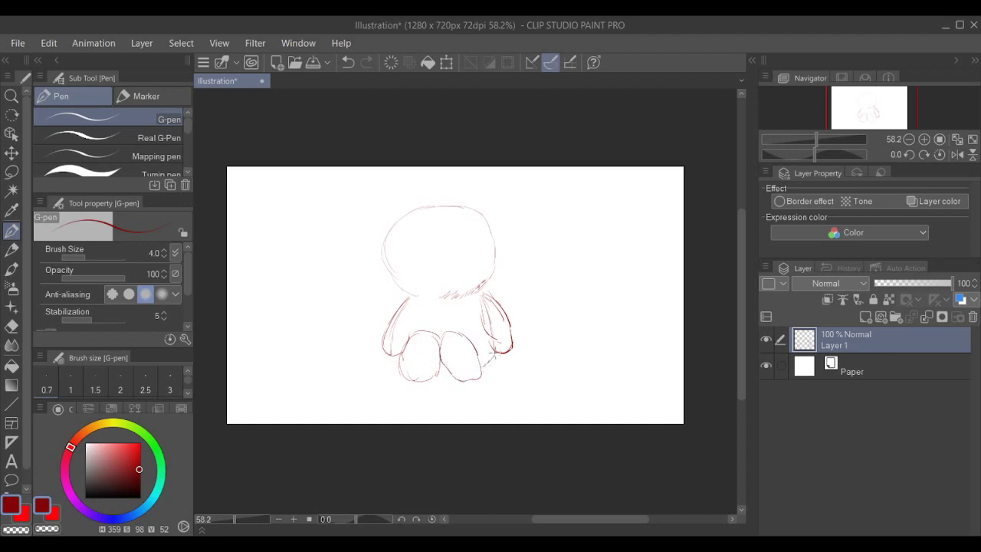
- Undo the strokes of the bear's right-hand foot and redraw it as a wider oval
key(ctrl+z)
key(ctrl+z)
key(ctrl+z)
key(ctrl+z)
key(ctrl+z)
mouse_move(452, 332)
mouse_down()
mouse_move(468, 328)
mouse_move(483, 345)
mouse_move(486, 377)
mouse_move(460, 377)
mouse_up()
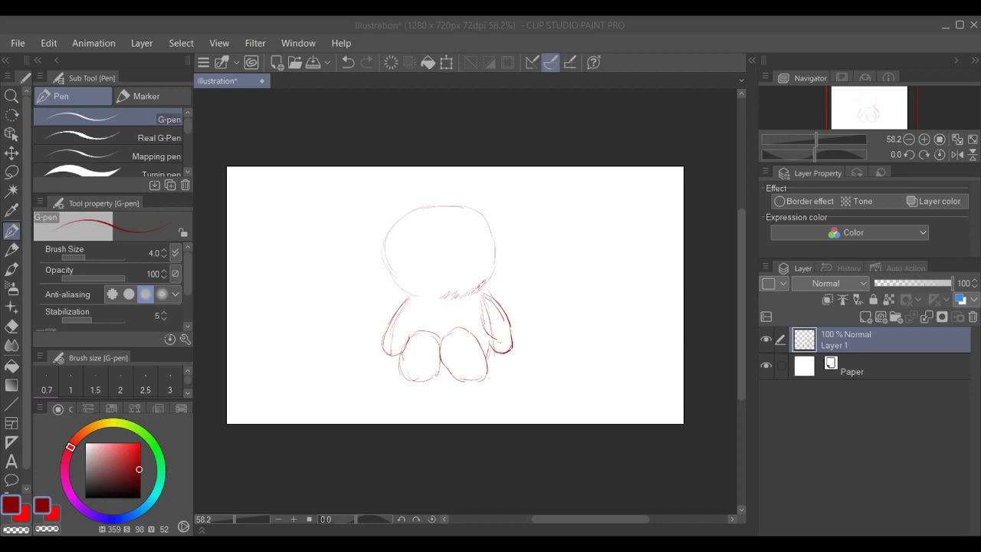
- Draw the bear's face with a round muzzle, filled heart-shaped nose, small mouth and two filled eyes
click(671, 153)
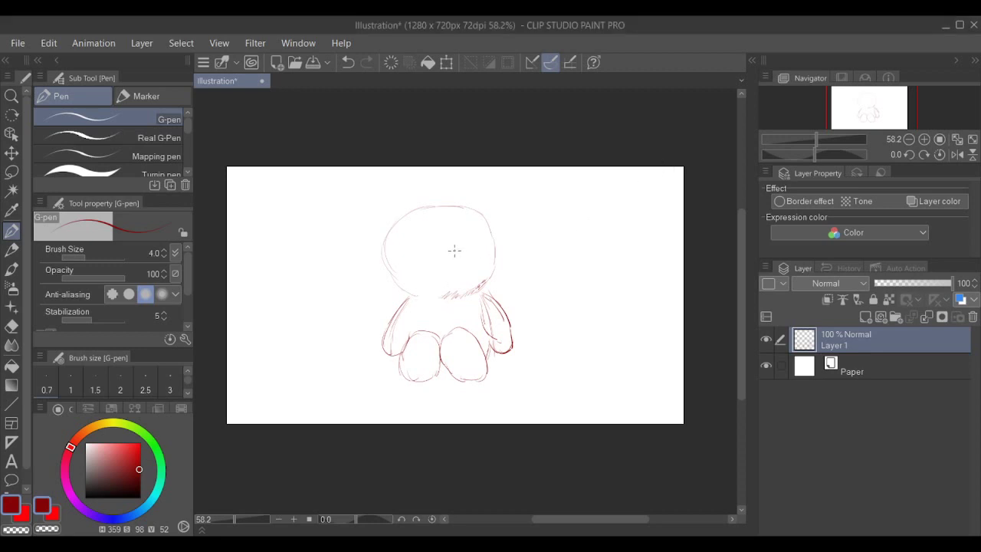
mouse_move(431, 259)
mouse_down()
mouse_move(463, 260)
mouse_move(465, 271)
mouse_move(453, 288)
mouse_move(424, 286)
mouse_move(444, 269)
mouse_up()
drag(445, 274, 449, 284)
drag(418, 252, 471, 248)
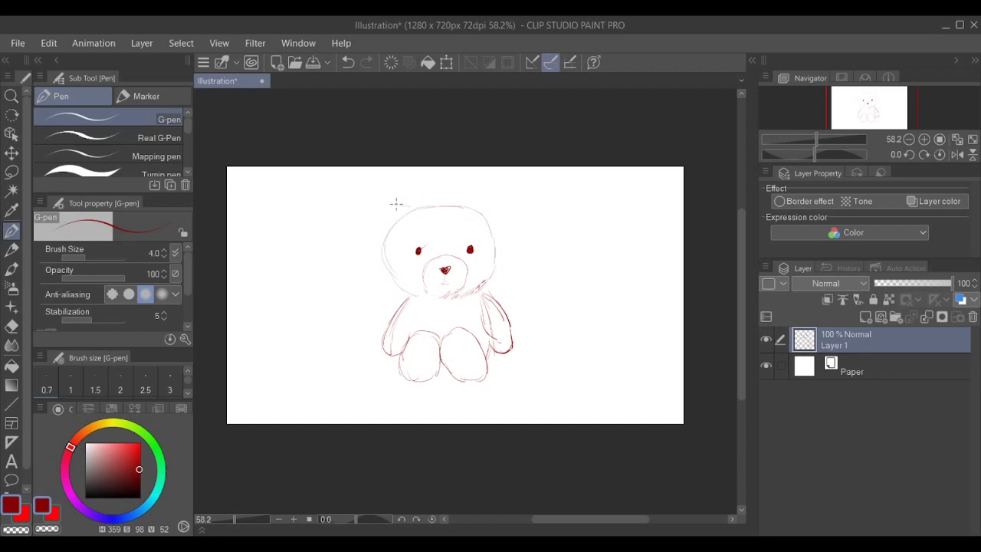
- Add two rounded ears to the bear's head and draw oval sole pads on both feet
drag(378, 209, 381, 237)
mouse_move(466, 206)
mouse_down()
mouse_move(483, 199)
mouse_move(499, 219)
mouse_move(494, 241)
mouse_up()
drag(479, 208, 492, 236)
mouse_move(412, 348)
mouse_down()
mouse_move(409, 372)
mouse_move(416, 342)
mouse_move(430, 351)
mouse_move(414, 380)
mouse_up()
mouse_move(458, 338)
mouse_down()
mouse_move(450, 347)
mouse_move(460, 373)
mouse_move(449, 339)
mouse_move(471, 344)
mouse_move(481, 366)
mouse_move(467, 375)
mouse_up()
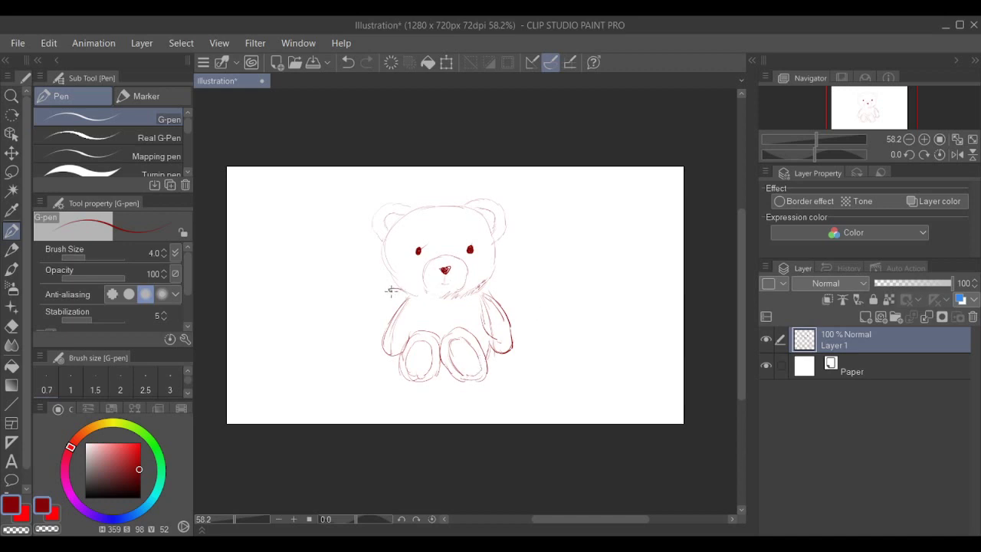
- Draw a ribbon bow with hanging tails at the left side of the bear's neck
mouse_move(389, 290)
mouse_down()
mouse_move(388, 303)
mouse_move(429, 285)
mouse_move(425, 299)
mouse_up()
drag(406, 304, 398, 332)
drag(407, 300, 402, 335)
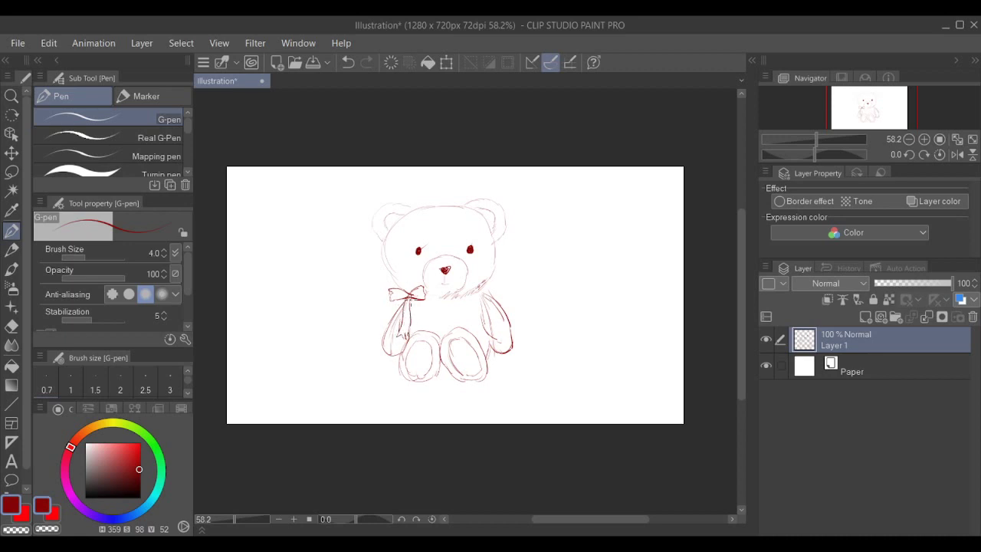
drag(410, 300, 427, 318)
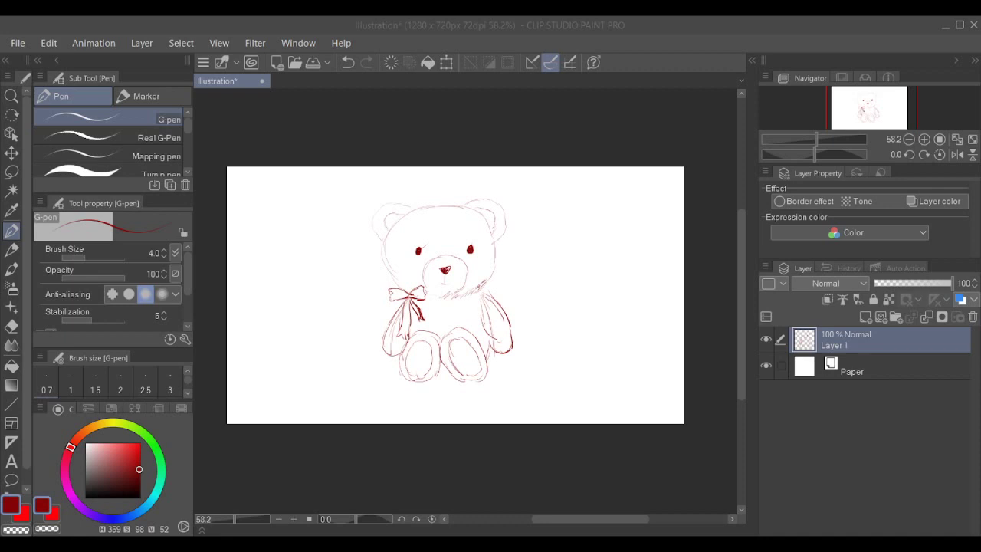
- Sketch a small potted plant with two pointed leaves and a banded pot to the right of the bear
click(481, 292)
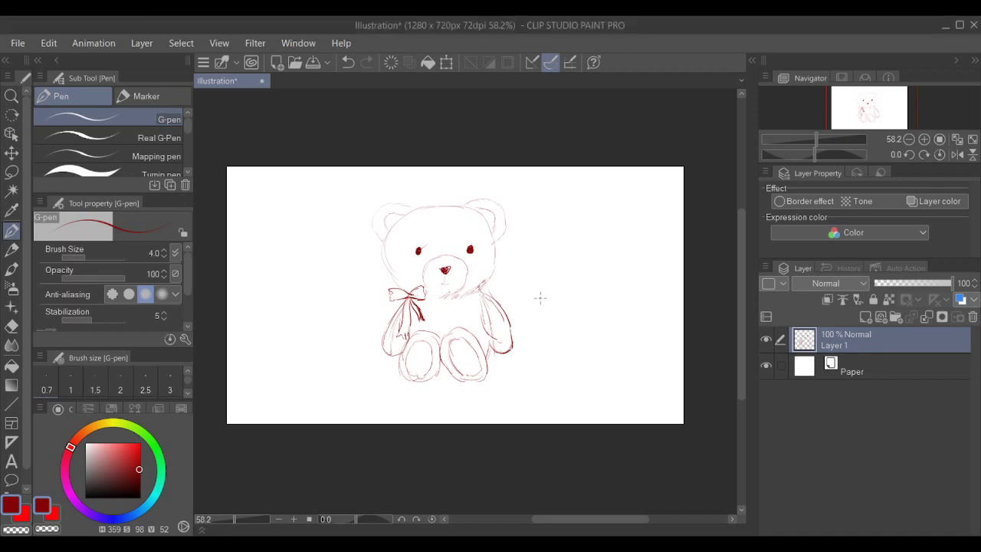
mouse_move(537, 332)
mouse_down()
mouse_move(534, 307)
mouse_move(543, 329)
mouse_up()
mouse_move(544, 327)
mouse_down()
mouse_move(558, 333)
mouse_move(537, 342)
mouse_move(561, 337)
mouse_move(532, 342)
mouse_move(534, 350)
mouse_move(562, 337)
mouse_move(561, 350)
mouse_move(536, 350)
mouse_move(560, 356)
mouse_up()
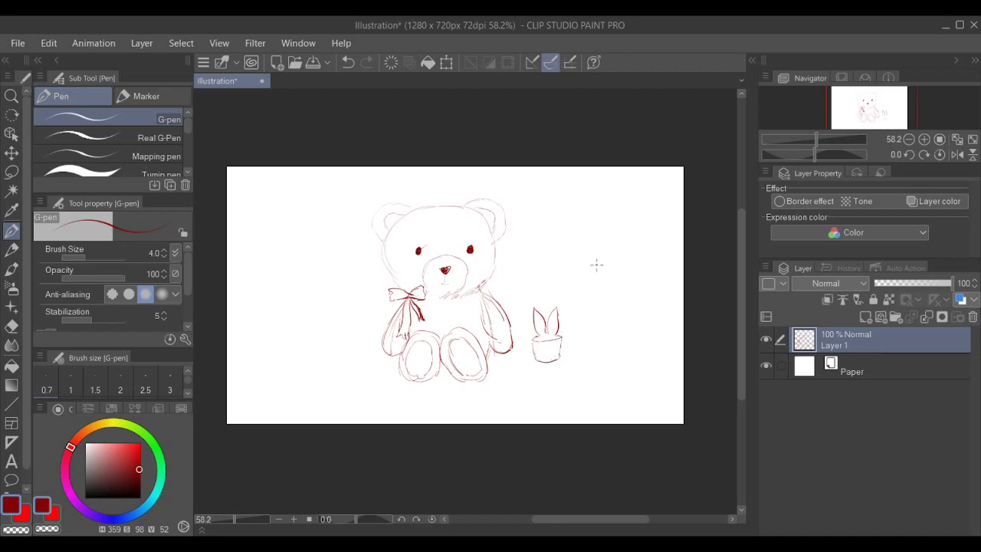
drag(536, 348, 562, 346)
- Sketch a three-tiered Christmas tree with jagged tier edges to the left of the bear
mouse_move(311, 269)
mouse_down()
mouse_move(324, 246)
mouse_move(305, 276)
mouse_up()
drag(305, 277, 346, 285)
mouse_move(334, 243)
mouse_down()
mouse_move(354, 279)
mouse_move(318, 280)
mouse_move(292, 307)
mouse_move(346, 313)
mouse_move(332, 312)
mouse_move(348, 312)
mouse_move(354, 295)
mouse_move(365, 311)
mouse_move(342, 313)
mouse_move(371, 347)
mouse_up()
mouse_move(298, 306)
mouse_down()
mouse_move(310, 317)
mouse_move(282, 341)
mouse_move(298, 353)
mouse_move(340, 362)
mouse_move(375, 354)
mouse_move(368, 349)
mouse_up()
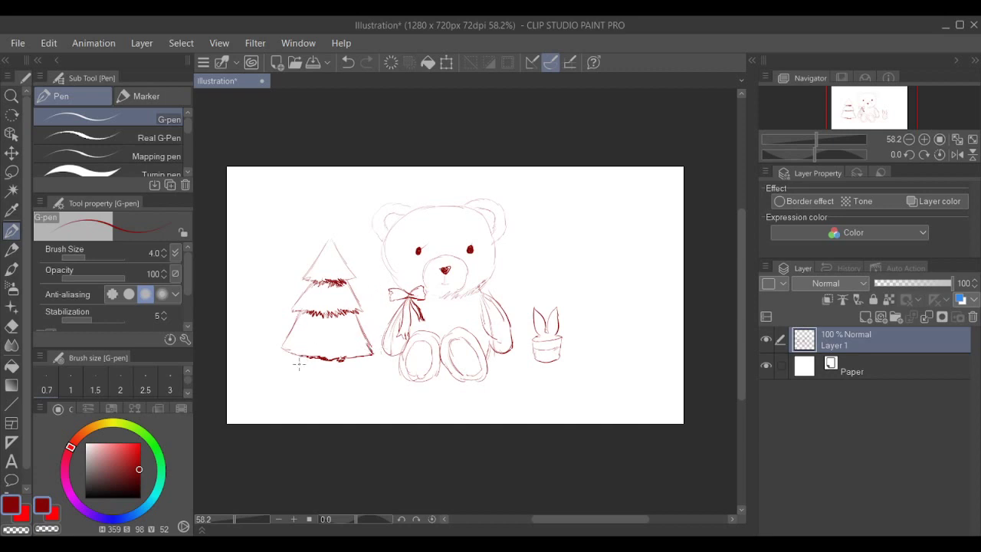
- Complete the Christmas tree with a trunk, spreading shapes and small base underneath, and a star on top
mouse_move(298, 364)
mouse_down()
mouse_move(276, 365)
mouse_move(337, 360)
mouse_move(274, 377)
mouse_move(318, 371)
mouse_move(296, 383)
mouse_move(322, 381)
mouse_move(314, 397)
mouse_move(335, 397)
mouse_move(336, 384)
mouse_move(342, 397)
mouse_move(375, 358)
mouse_move(371, 373)
mouse_move(330, 372)
mouse_move(321, 382)
mouse_move(338, 375)
mouse_move(319, 372)
mouse_move(326, 376)
mouse_up()
drag(333, 355, 337, 370)
drag(331, 361, 330, 371)
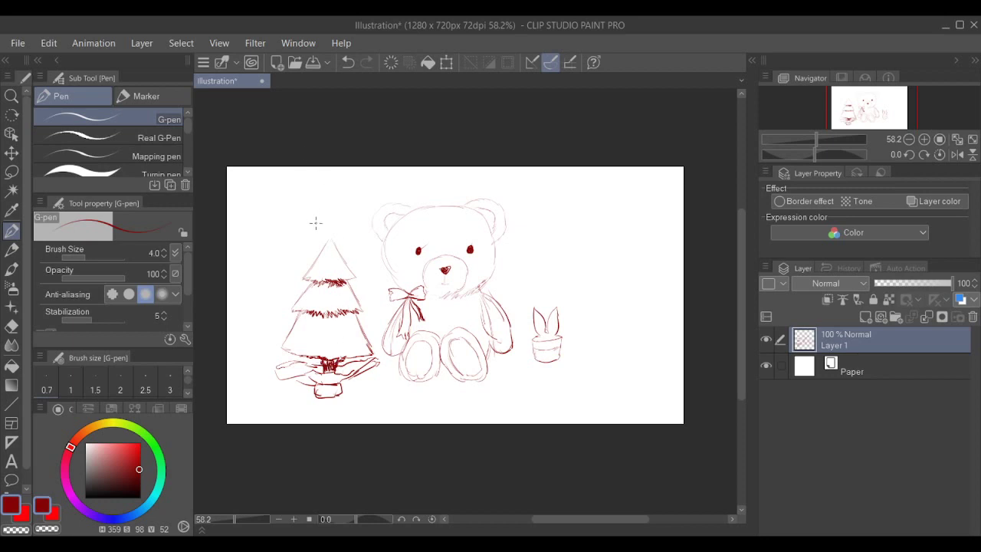
mouse_move(327, 232)
mouse_down()
mouse_move(337, 231)
mouse_move(331, 239)
mouse_move(322, 228)
mouse_move(330, 238)
mouse_up()
mouse_move(580, 232)
mouse_down()
mouse_move(582, 252)
mouse_move(613, 260)
mouse_up()
key(ctrl+z)
key(ctrl+z)
key(ctrl+z)
- Sketch a small rabbit doll with tufted ears, a simple face and a bow tie in the canvas's upper right
mouse_move(573, 227)
mouse_down()
mouse_move(577, 189)
mouse_move(584, 227)
mouse_move(597, 224)
mouse_move(597, 192)
mouse_move(608, 202)
mouse_move(606, 225)
mouse_move(570, 231)
mouse_move(561, 251)
mouse_move(582, 263)
mouse_move(605, 259)
mouse_move(615, 246)
mouse_move(609, 229)
mouse_move(613, 241)
mouse_move(597, 262)
mouse_up()
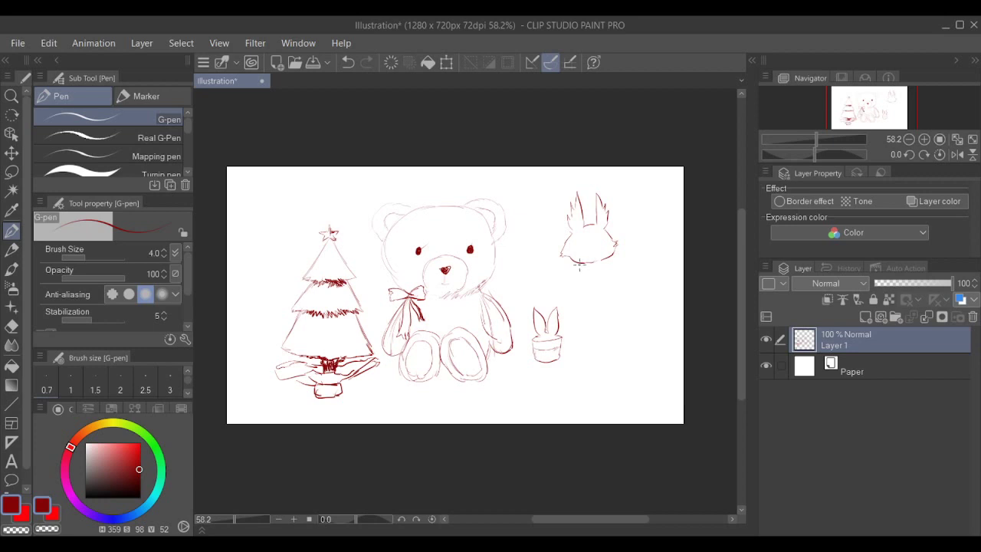
mouse_move(572, 259)
mouse_down()
mouse_move(557, 282)
mouse_move(582, 275)
mouse_move(588, 305)
mouse_move(606, 289)
mouse_move(612, 301)
mouse_move(607, 273)
mouse_move(616, 263)
mouse_move(607, 259)
mouse_move(626, 275)
mouse_up()
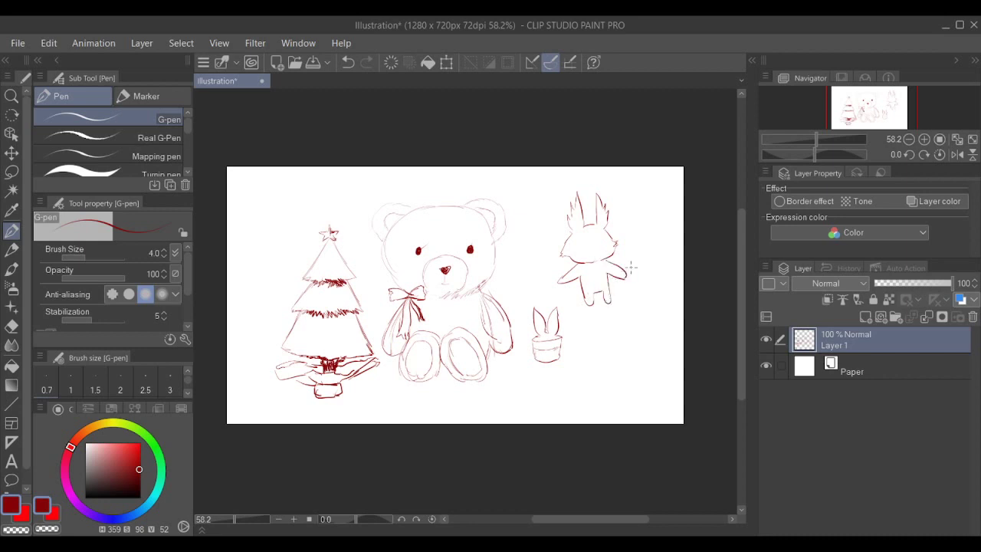
drag(576, 239, 595, 260)
key(ctrl+z)
- Sketch the jagged bangs of a girl's hair below the rabbit doll, beside the potted plant
scroll(583, 274, up, 8)
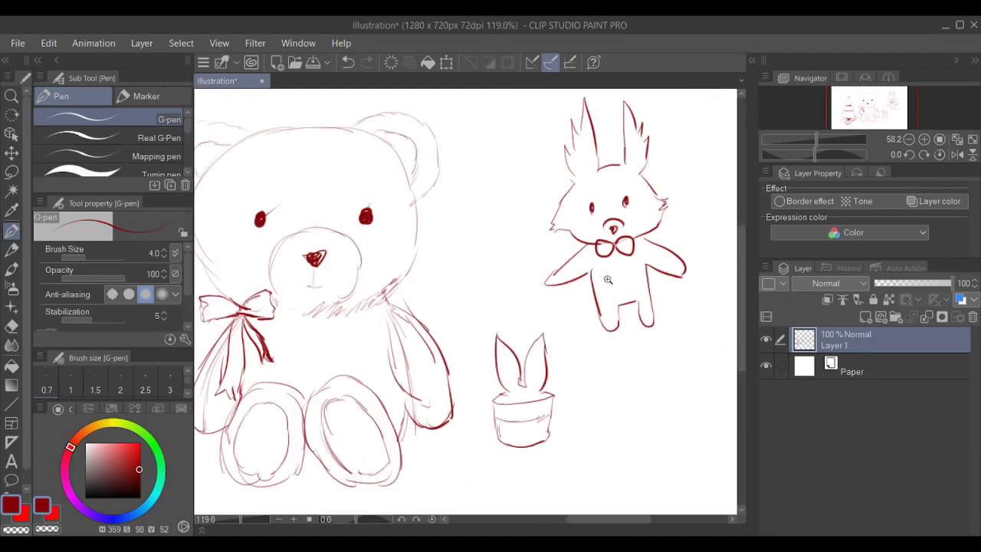
mouse_move(593, 279)
mouse_down()
mouse_move(636, 249)
mouse_move(584, 276)
mouse_up()
scroll(584, 276, up, 3)
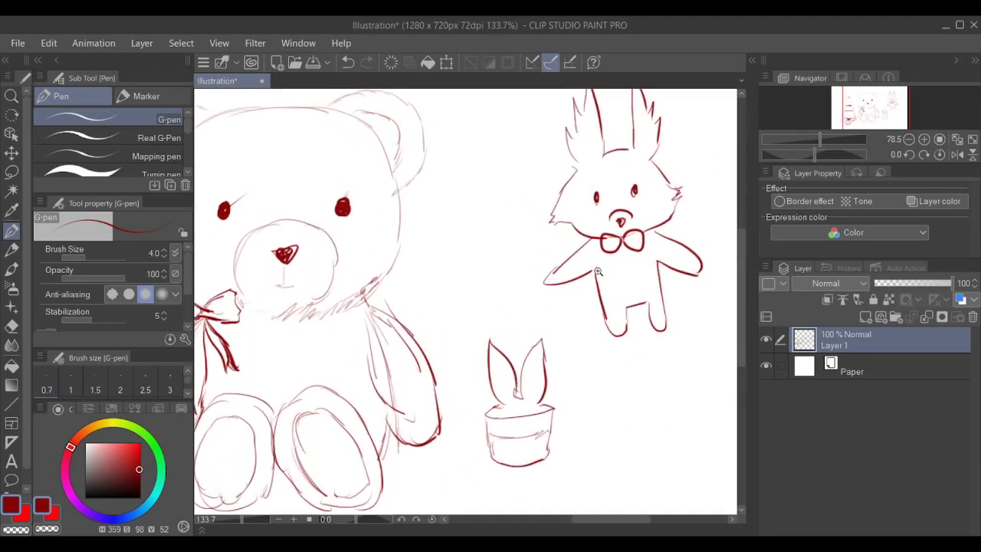
scroll(642, 262, down, 5)
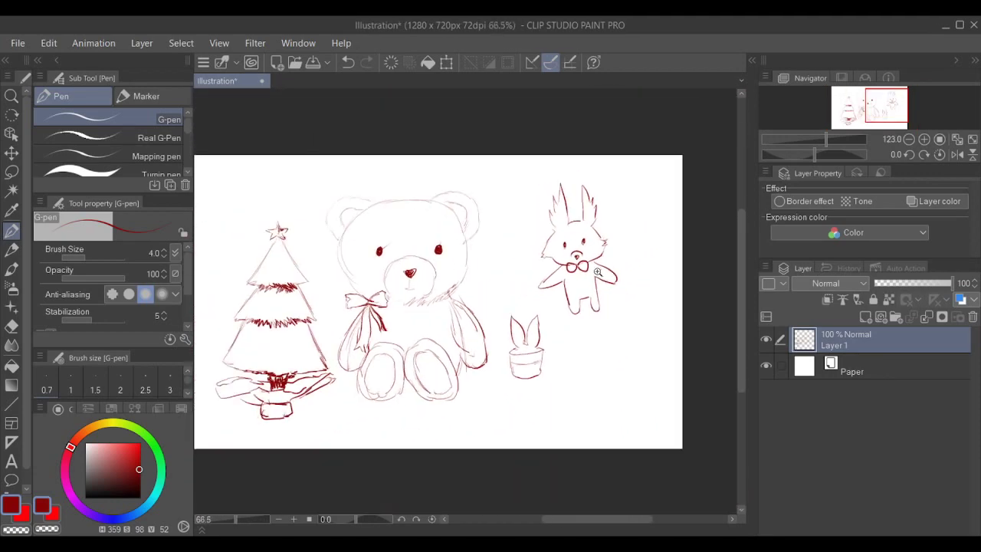
drag(584, 335, 550, 270)
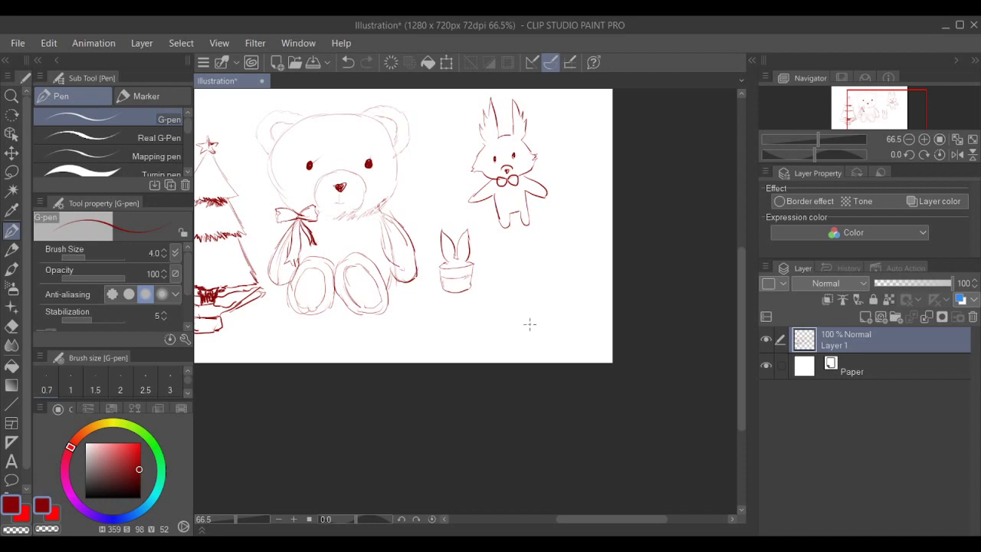
drag(540, 292, 521, 296)
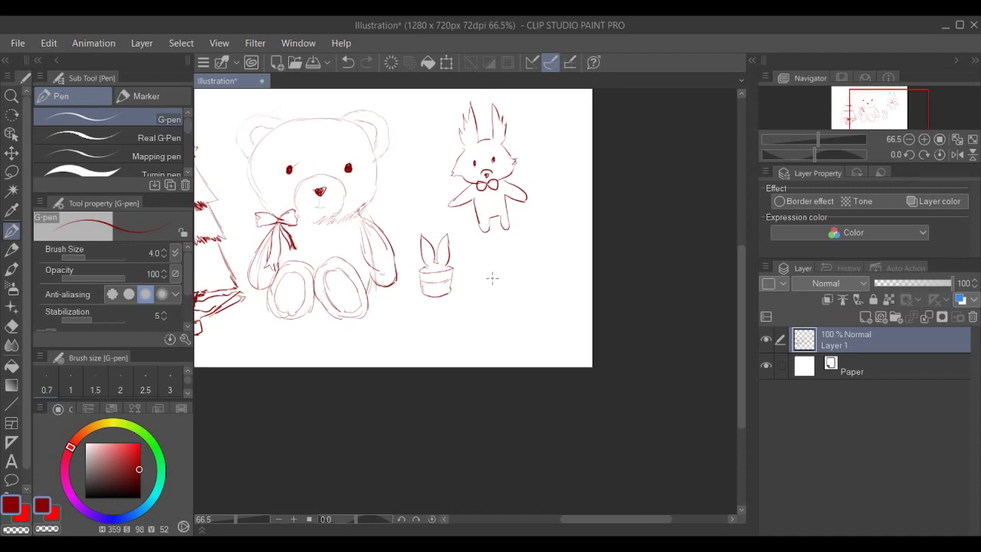
mouse_move(475, 263)
mouse_down()
mouse_move(486, 310)
mouse_move(519, 289)
mouse_up()
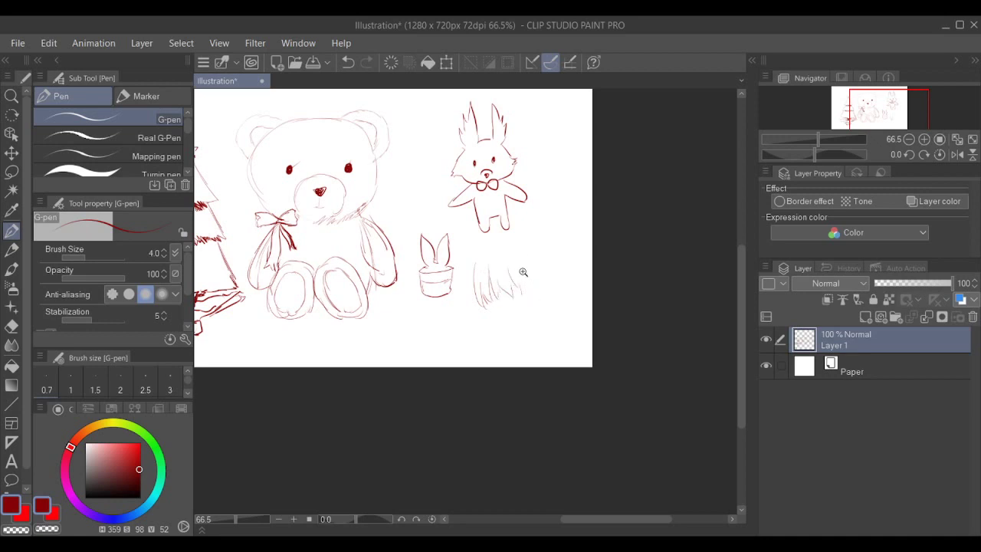
- Draw long hair strands down the sides of the girl's bangs, undoing the trial jaw line
mouse_move(516, 272)
mouse_down()
mouse_move(521, 294)
mouse_move(529, 284)
mouse_move(532, 296)
mouse_move(541, 290)
mouse_move(557, 342)
mouse_up()
key(ctrl+z)
mouse_move(478, 305)
mouse_down()
mouse_move(488, 361)
mouse_move(489, 316)
mouse_move(504, 311)
mouse_move(492, 322)
mouse_move(490, 307)
mouse_move(494, 326)
mouse_move(482, 307)
mouse_move(518, 347)
mouse_up()
key(ctrl+z)
key(ctrl+z)
key(ctrl+z)
key(ctrl+z)
key(ctrl+z)
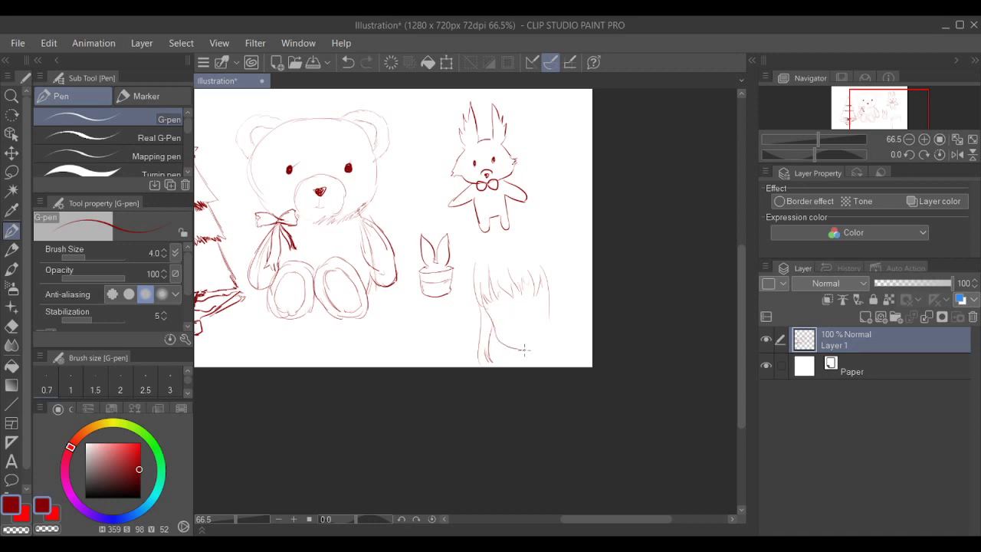
key(ctrl+z)
key(ctrl+z)
mouse_move(489, 309)
mouse_down()
mouse_move(499, 335)
mouse_move(547, 326)
mouse_up()
key(ctrl+z)
key(ctrl+z)
mouse_move(492, 309)
mouse_down()
mouse_move(552, 337)
mouse_move(562, 312)
mouse_up()
key(ctrl+z)
mouse_move(497, 328)
mouse_down()
mouse_move(550, 313)
mouse_move(507, 315)
mouse_up()
drag(525, 300, 526, 315)
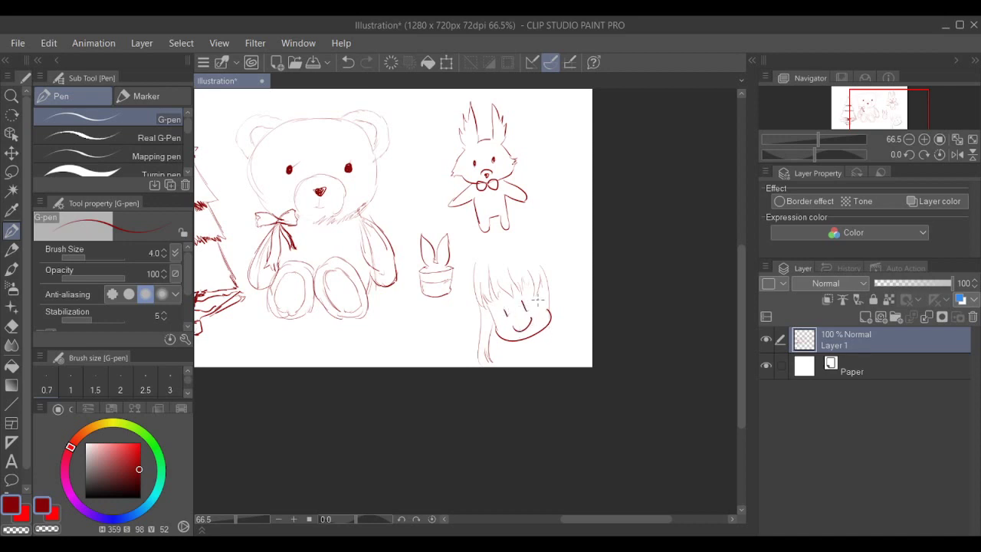
key(ctrl+z)
key(ctrl+z)
key(ctrl+z)
key(ctrl+z)
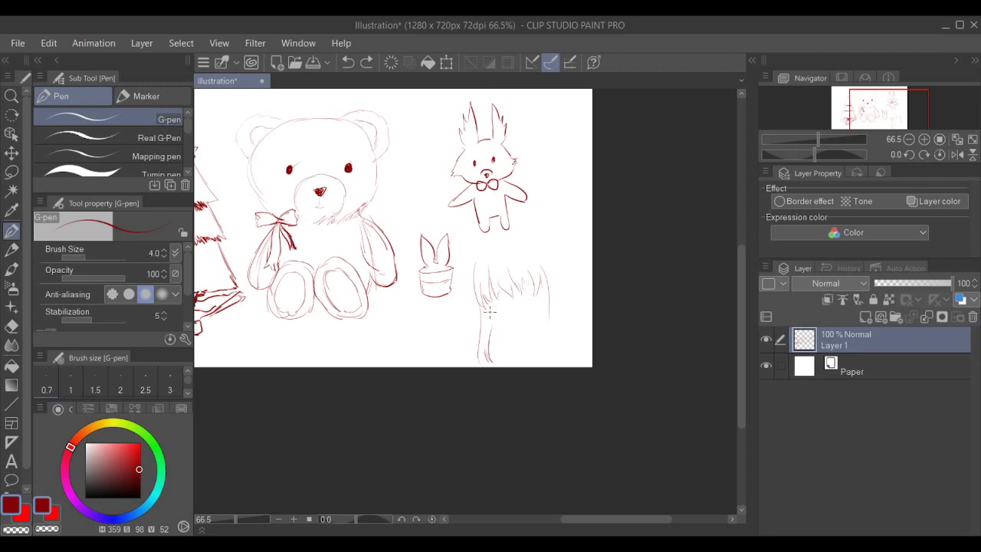
drag(484, 306, 493, 319)
key(ctrl+z)
mouse_move(483, 306)
mouse_down()
mouse_move(497, 336)
mouse_move(491, 318)
mouse_move(517, 345)
mouse_up()
key(ctrl+z)
key(ctrl+z)
drag(485, 305, 525, 336)
key(ctrl+z)
drag(485, 304, 515, 336)
key(ctrl+z)
mouse_move(486, 306)
mouse_down()
mouse_move(496, 326)
mouse_move(519, 335)
mouse_up()
key(ctrl+z)
- Draw the girl's curved jaw line and two small eyes beneath the bangs, with dark shading along the right cheek
mouse_move(486, 307)
mouse_down()
mouse_move(488, 308)
mouse_move(496, 330)
mouse_move(521, 337)
mouse_move(545, 315)
mouse_move(543, 299)
mouse_move(532, 328)
mouse_move(538, 309)
mouse_move(551, 346)
mouse_move(549, 307)
mouse_up()
key(ctrl+z)
key(ctrl+z)
key(ctrl+z)
mouse_move(532, 328)
mouse_down()
mouse_move(537, 319)
mouse_move(532, 332)
mouse_up()
drag(502, 310, 522, 305)
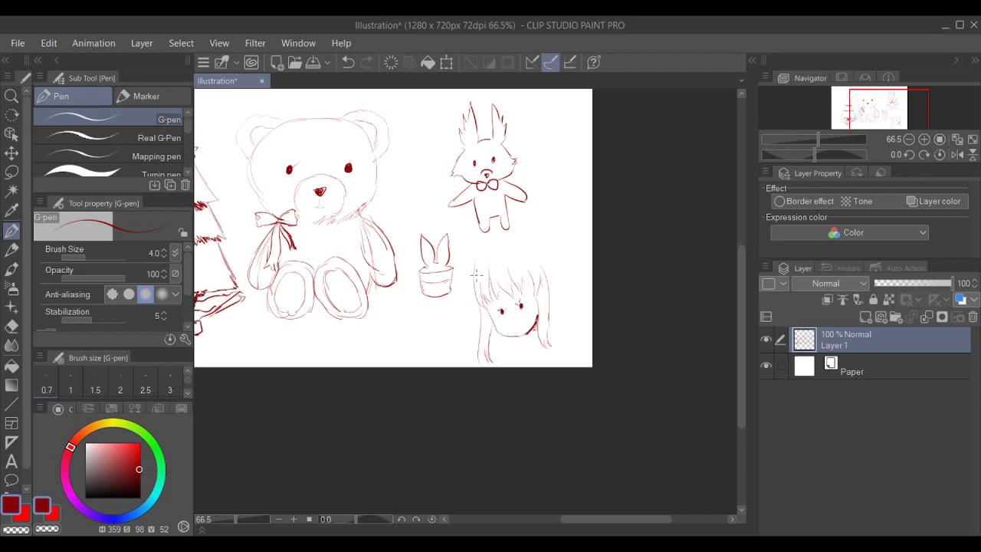
- Draw the rounded crown of the girl's head above the bangs, undoing the trial strokes
mouse_move(476, 276)
mouse_down()
mouse_move(480, 260)
mouse_move(499, 257)
mouse_move(466, 299)
mouse_move(482, 252)
mouse_move(503, 248)
mouse_up()
key(ctrl+z)
drag(477, 268, 503, 243)
key(ctrl+z)
key(ctrl+y)
key(ctrl+z)
mouse_move(471, 285)
mouse_down()
mouse_move(520, 237)
mouse_move(550, 265)
mouse_up()
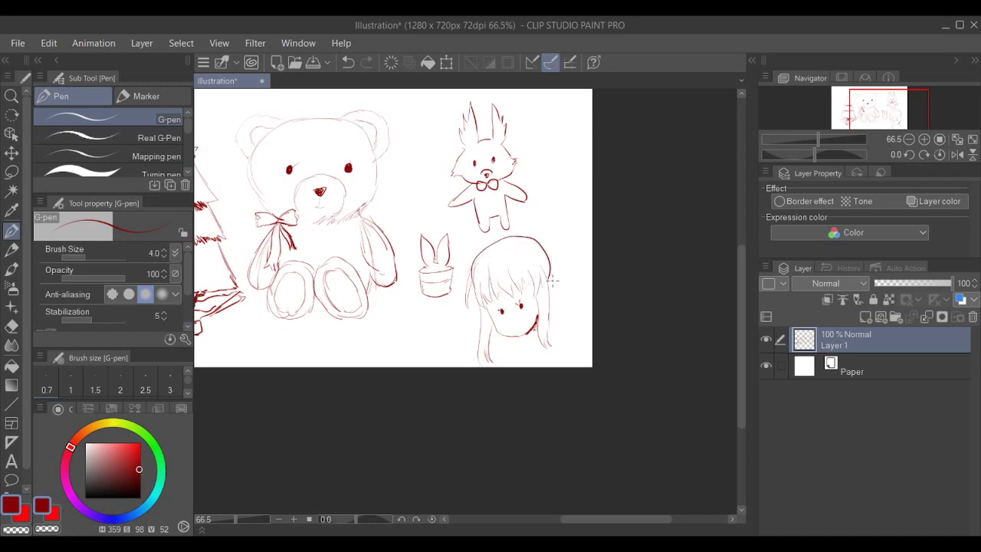
- Draw two long braids with tufted ends, one rising beside the rabbit and one stretching left beneath the bear
mouse_move(538, 239)
mouse_down()
mouse_move(561, 251)
mouse_move(553, 295)
mouse_up()
drag(564, 251, 552, 265)
mouse_move(566, 259)
mouse_down()
mouse_move(555, 271)
mouse_move(567, 230)
mouse_move(557, 227)
mouse_move(556, 152)
mouse_move(552, 162)
mouse_move(538, 130)
mouse_move(550, 126)
mouse_move(551, 150)
mouse_up()
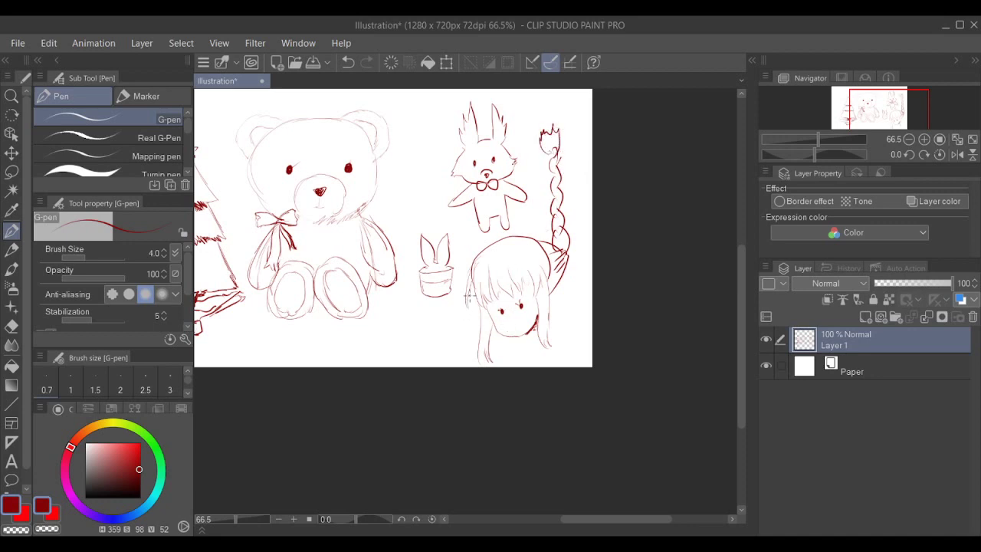
mouse_move(469, 295)
mouse_down()
mouse_move(465, 333)
mouse_move(482, 333)
mouse_move(473, 309)
mouse_move(462, 330)
mouse_move(435, 344)
mouse_move(360, 343)
mouse_move(362, 357)
mouse_move(365, 342)
mouse_move(325, 355)
mouse_up()
drag(322, 347, 342, 352)
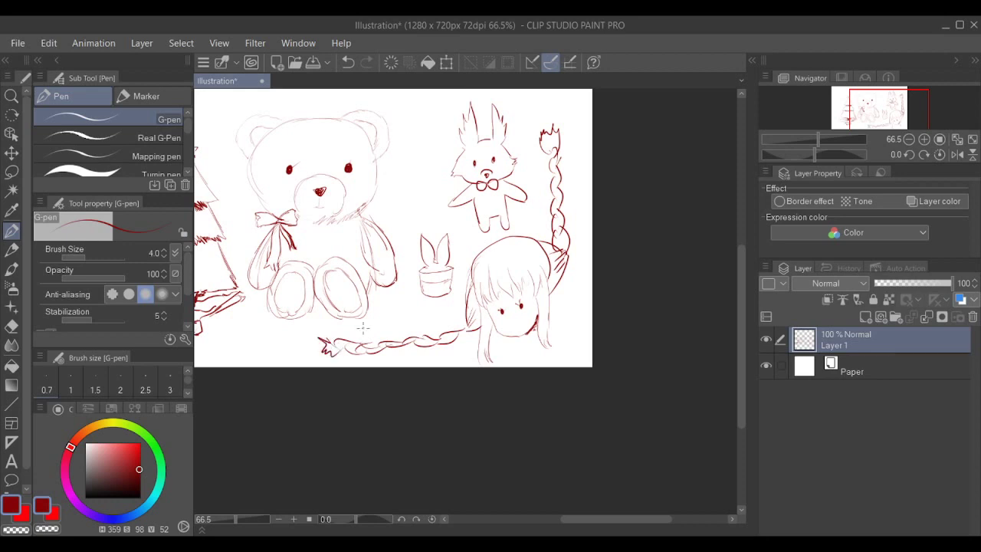
- Draw a carrot tucked into each of the girl's braids and a small open mouth on her face
mouse_move(428, 330)
mouse_down()
mouse_move(422, 356)
mouse_move(440, 331)
mouse_move(439, 311)
mouse_move(443, 324)
mouse_up()
mouse_move(548, 189)
mouse_down()
mouse_move(539, 200)
mouse_move(544, 184)
mouse_move(532, 176)
mouse_move(541, 186)
mouse_up()
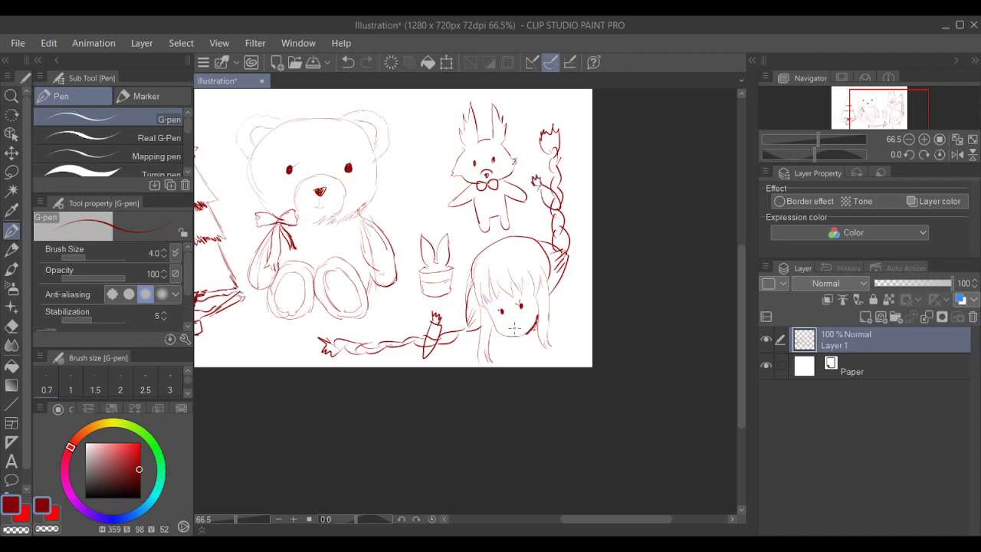
drag(513, 319, 514, 320)
mouse_move(480, 259)
mouse_down()
mouse_move(451, 224)
mouse_move(525, 253)
mouse_up()
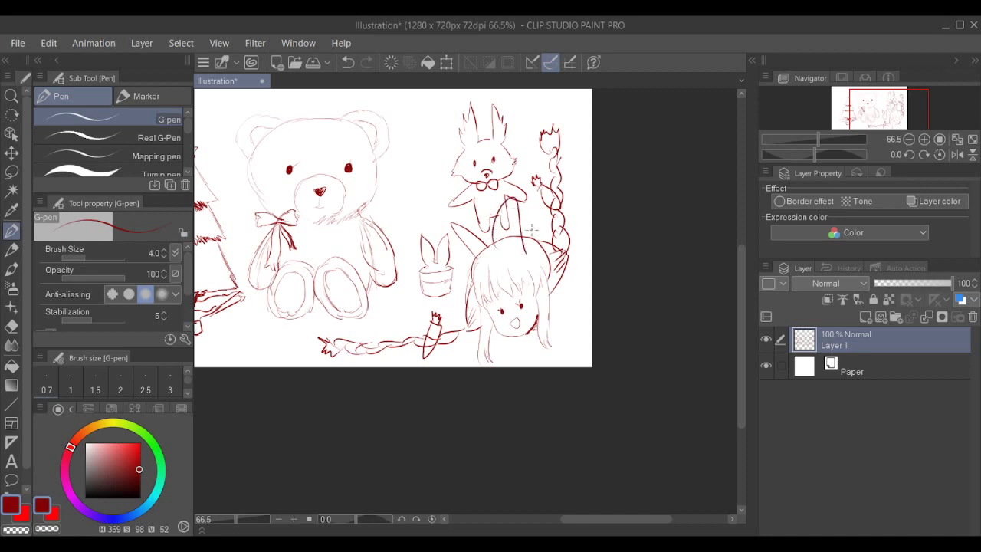
key(ctrl+z)
key(ctrl+z)
key(ctrl+z)
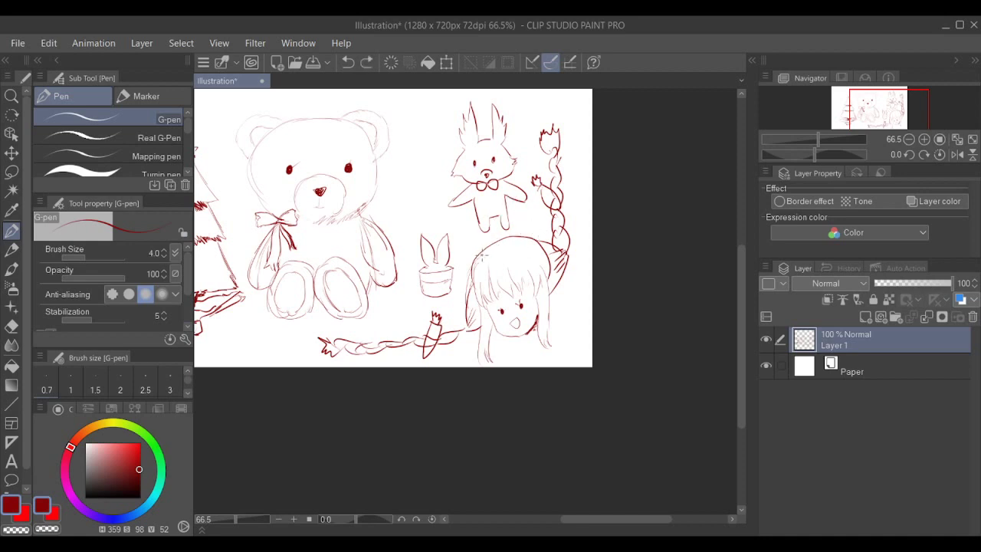
- Draw two long rabbit ears with fur tufts at their bases on the girl's head, redoing the first ear's outline
mouse_move(472, 235)
mouse_down()
mouse_move(446, 222)
mouse_move(485, 250)
mouse_up()
drag(447, 220, 495, 255)
key(ctrl+z)
drag(445, 219, 499, 256)
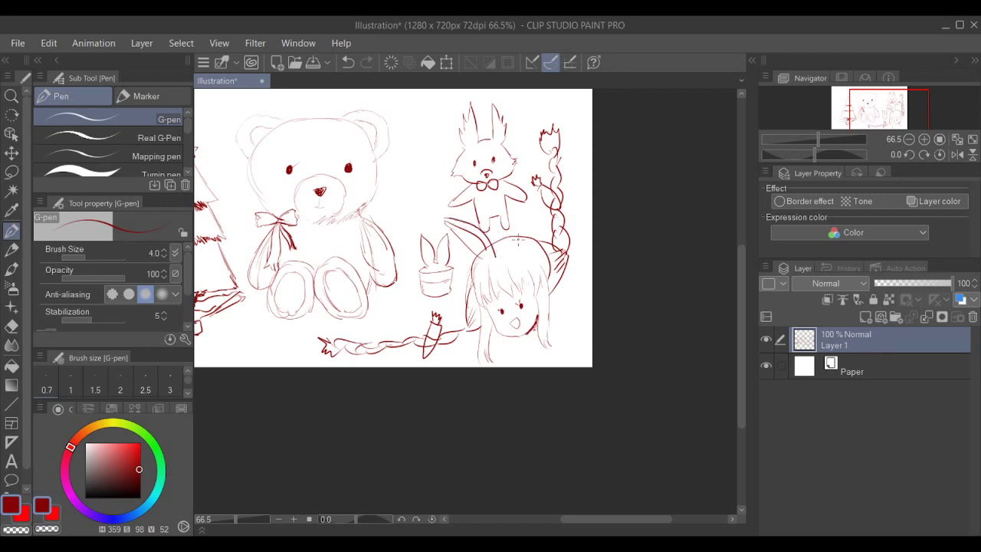
mouse_move(524, 195)
mouse_down()
mouse_move(498, 256)
mouse_move(515, 209)
mouse_move(526, 250)
mouse_move(522, 220)
mouse_move(525, 250)
mouse_move(518, 239)
mouse_move(477, 248)
mouse_up()
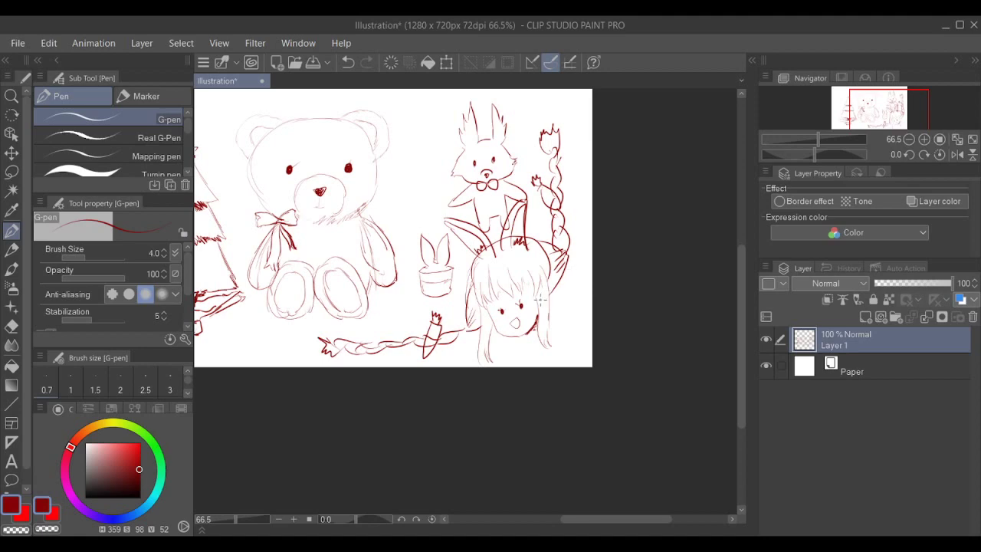
- Draw a ruffled collar with a small tie beneath the girl's chin and a fluffy edge beside her right hair strand
scroll(546, 299, up, 5)
scroll(589, 295, down, 4)
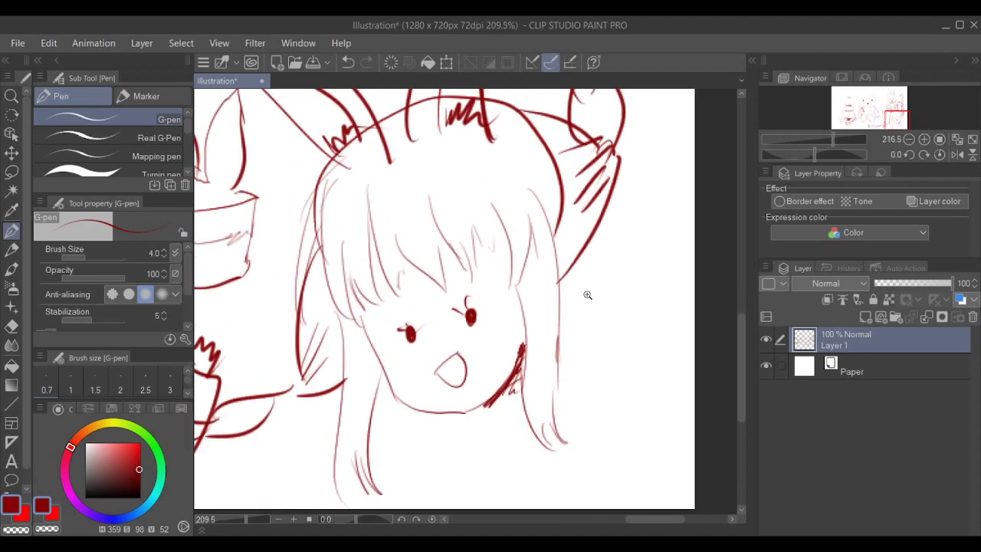
scroll(579, 301, down, 1)
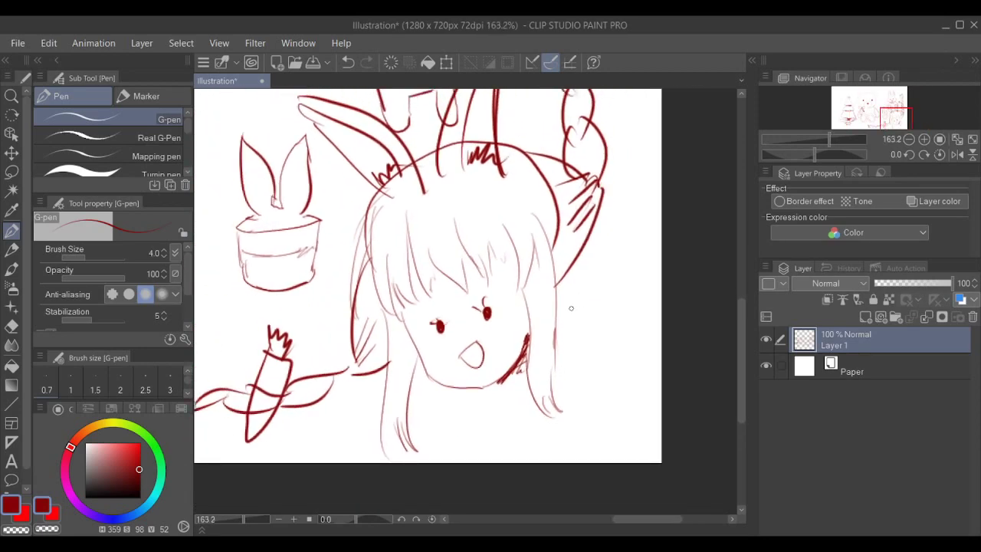
scroll(567, 311, up, 2)
scroll(569, 299, down, 3)
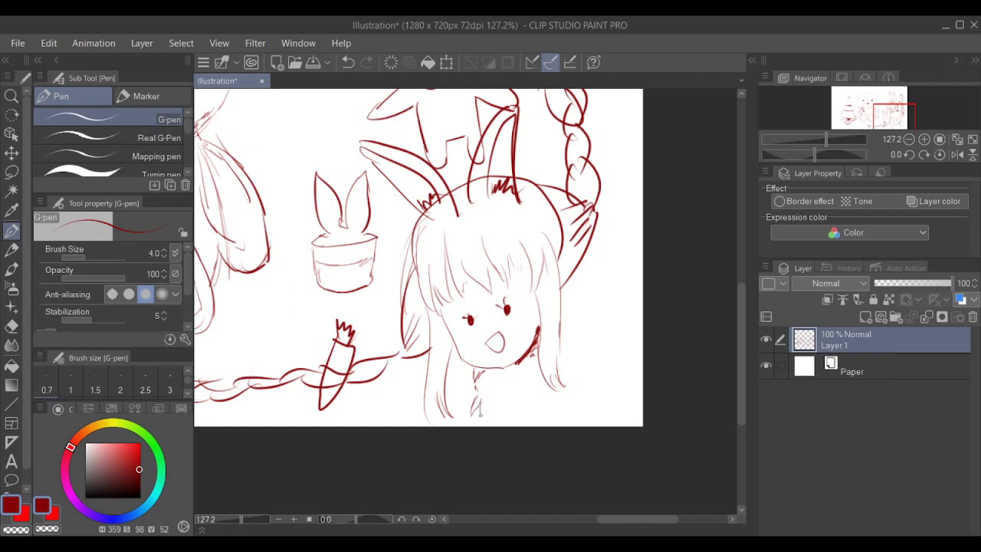
drag(482, 418, 485, 401)
drag(485, 402, 541, 387)
mouse_move(559, 375)
mouse_down()
mouse_move(576, 335)
mouse_move(572, 345)
mouse_up()
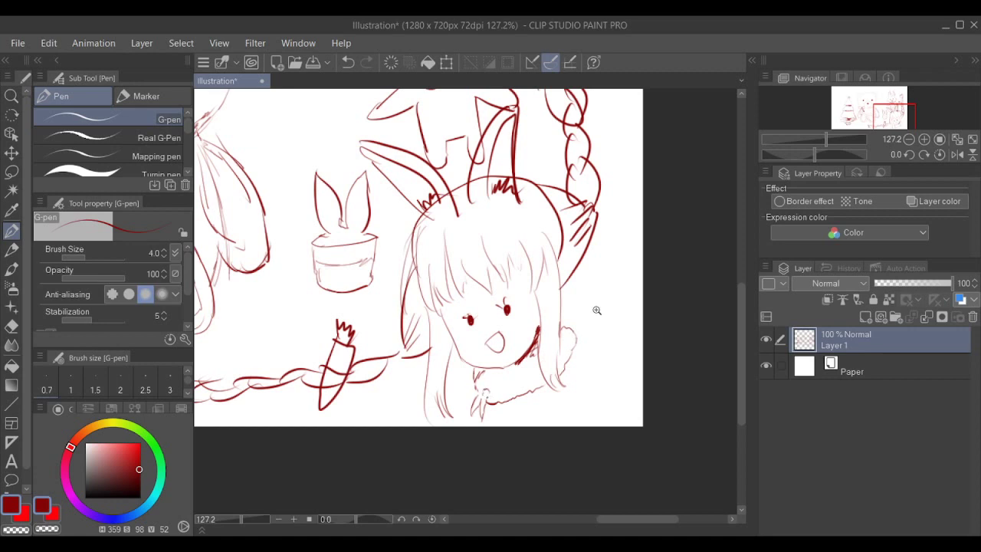
scroll(592, 314, down, 2)
drag(589, 316, 559, 331)
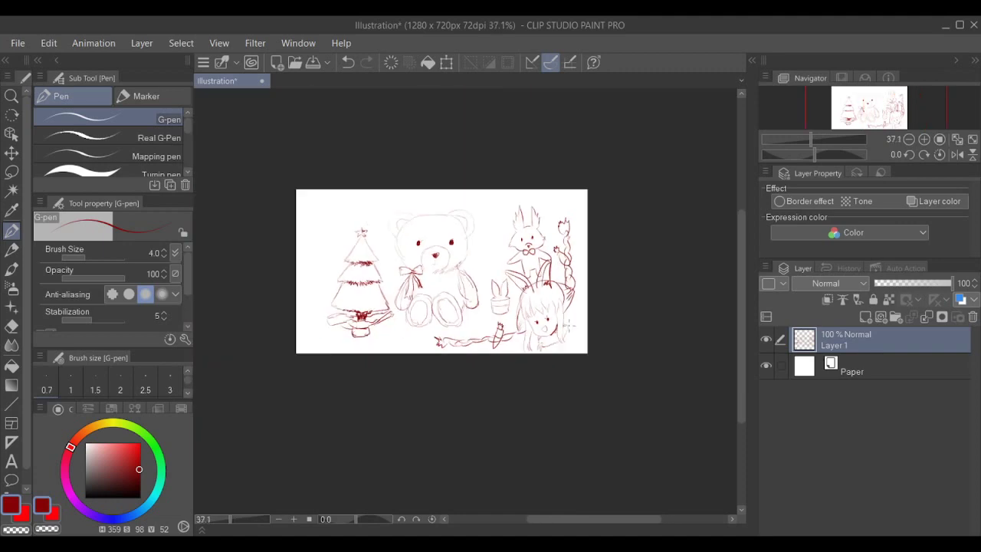
mouse_move(608, 287)
mouse_down()
mouse_move(604, 307)
mouse_move(619, 293)
mouse_up()
drag(433, 282, 564, 293)
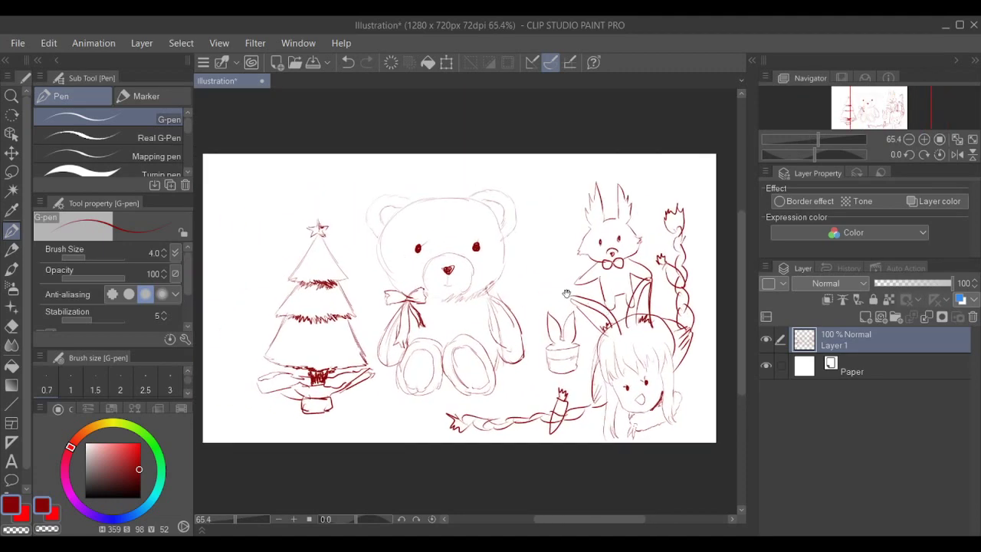
drag(295, 268, 514, 293)
drag(429, 245, 490, 300)
drag(447, 277, 457, 279)
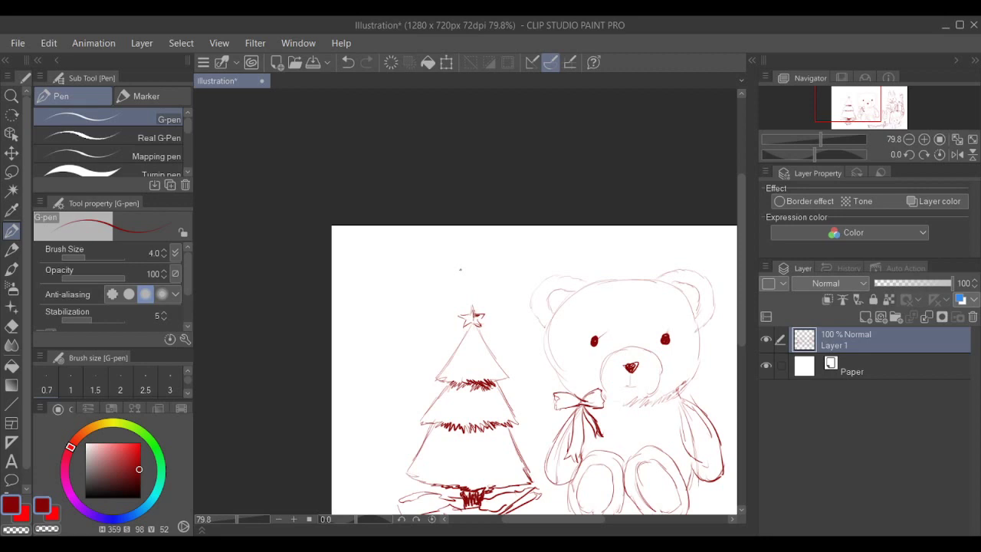
drag(584, 500, 414, 406)
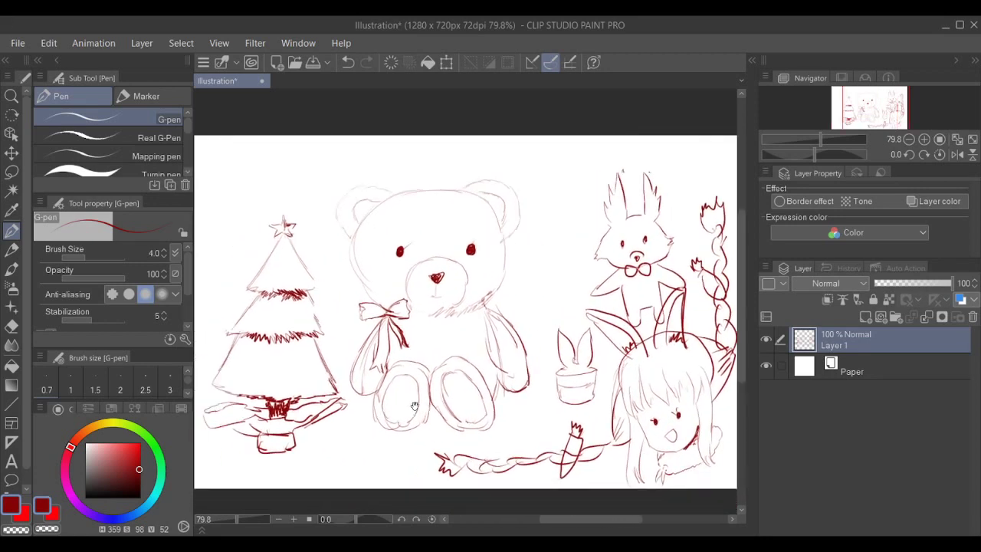
drag(269, 342, 432, 407)
scroll(407, 247, up, 2)
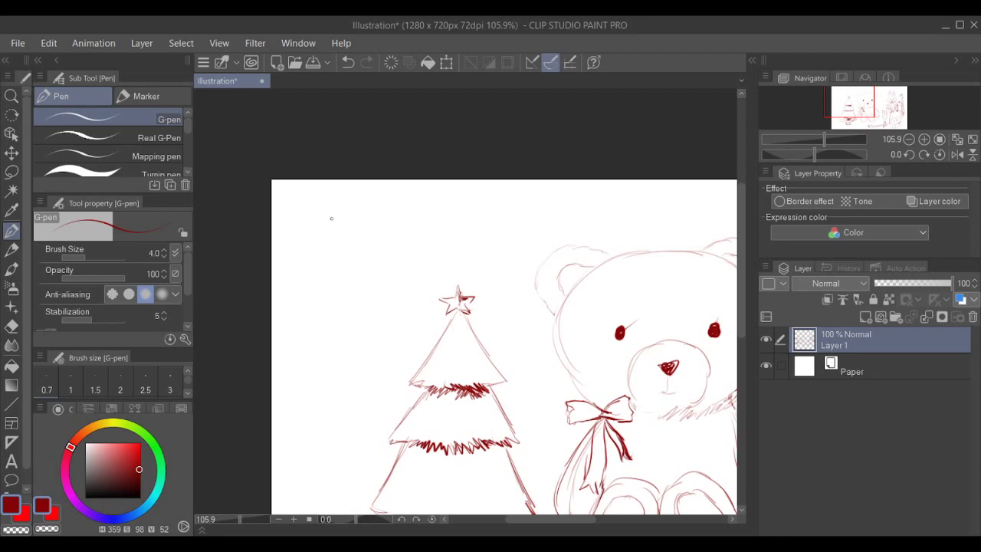
mouse_move(331, 218)
mouse_down()
mouse_move(298, 268)
mouse_move(331, 241)
mouse_move(332, 269)
mouse_move(348, 242)
mouse_move(374, 269)
mouse_move(312, 226)
mouse_move(304, 244)
mouse_up()
key(ctrl+z)
key(ctrl+z)
key(ctrl+z)
key(ctrl+z)
key(ctrl+z)
key(ctrl+z)
key(ctrl+z)
drag(353, 210, 304, 288)
mouse_move(354, 209)
mouse_down()
mouse_move(403, 217)
mouse_move(419, 282)
mouse_up()
key(ctrl+z)
key(ctrl+z)
drag(347, 225, 351, 279)
mouse_move(361, 233)
mouse_down()
mouse_move(356, 264)
mouse_move(379, 269)
mouse_up()
key(ctrl+z)
key(ctrl+z)
key(ctrl+z)
drag(536, 311, 460, 315)
drag(633, 367, 438, 321)
drag(507, 342, 575, 333)
mouse_move(488, 361)
mouse_down()
mouse_move(584, 391)
mouse_move(539, 360)
mouse_move(550, 360)
mouse_move(551, 376)
mouse_move(537, 417)
mouse_move(532, 394)
mouse_move(528, 426)
mouse_move(532, 387)
mouse_move(531, 416)
mouse_up()
scroll(536, 357, up, 7)
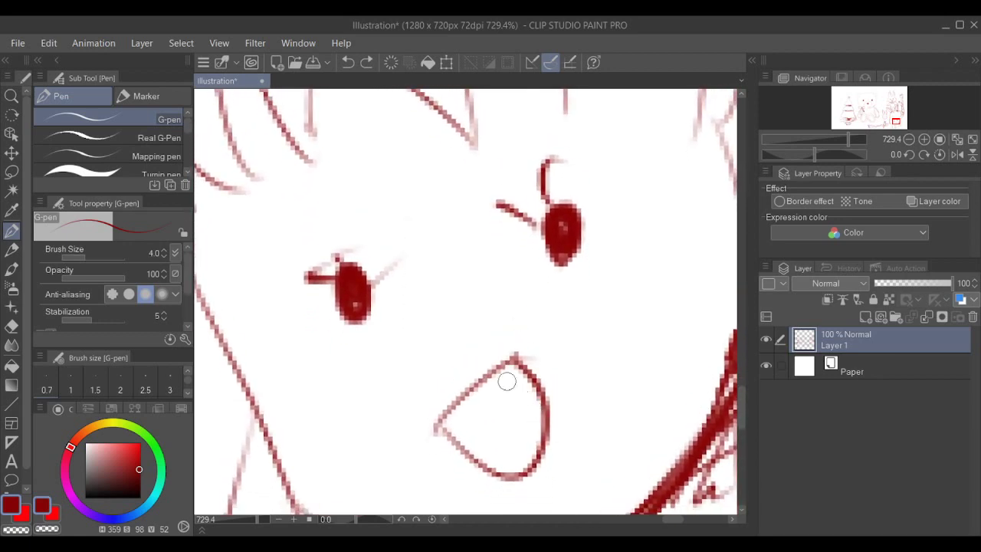
drag(363, 184, 373, 228)
mouse_move(418, 162)
mouse_down()
mouse_move(398, 171)
mouse_move(434, 200)
mouse_up()
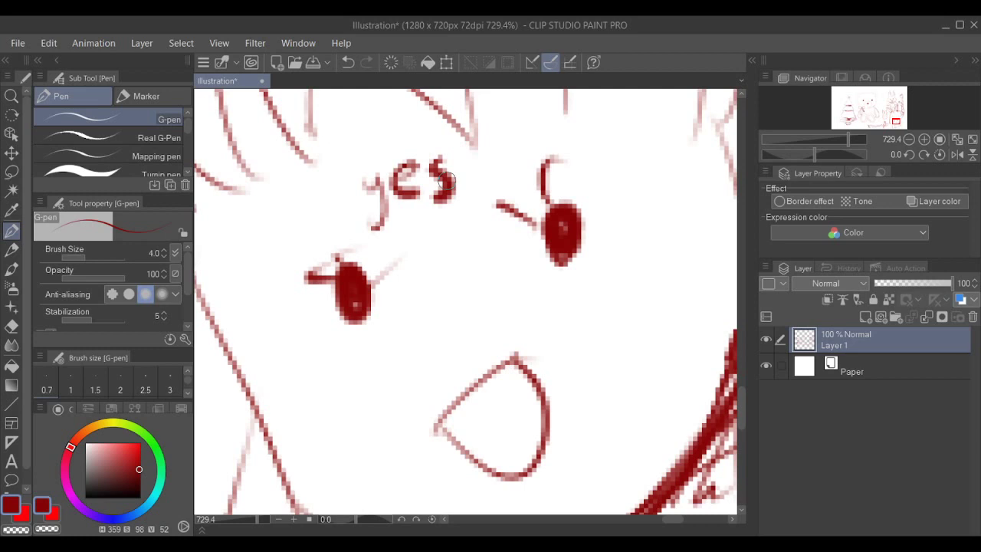
key(ctrl+z)
key(ctrl+z)
key(ctrl+z)
key(ctrl+z)
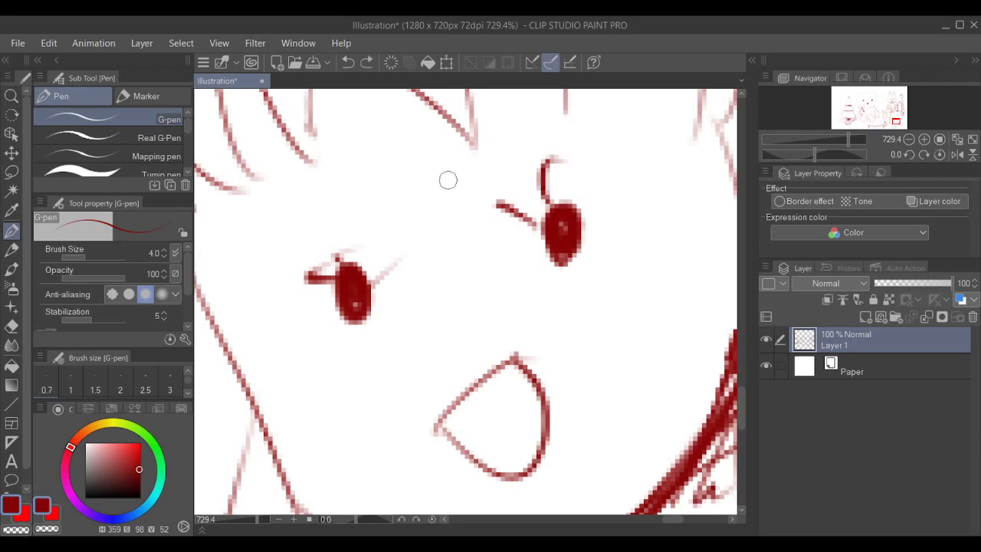
- Handwrite the small caption "Help-peko" in the blank area beside the rabbit-eared girl's right hair strand
drag(527, 312, 467, 351)
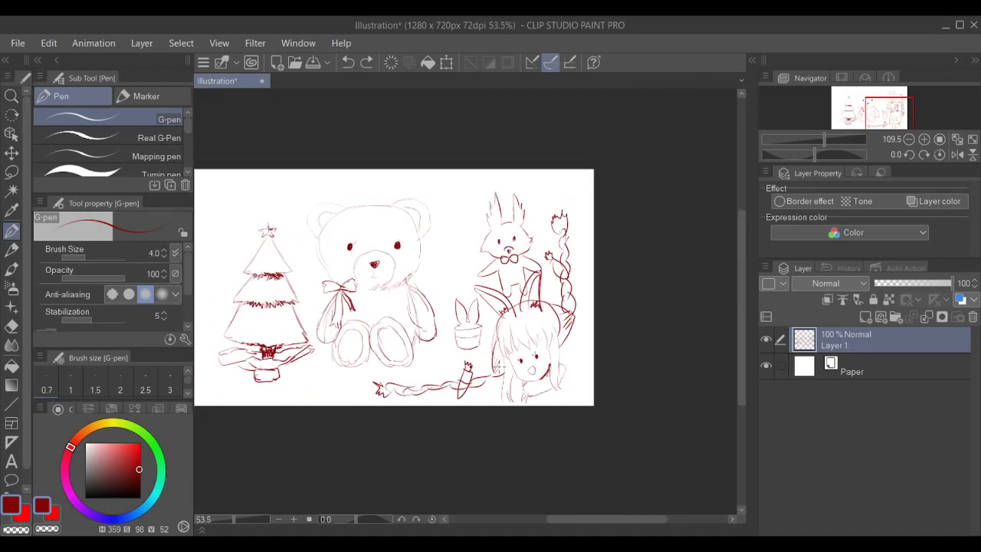
drag(560, 377, 536, 361)
scroll(536, 361, up, 8)
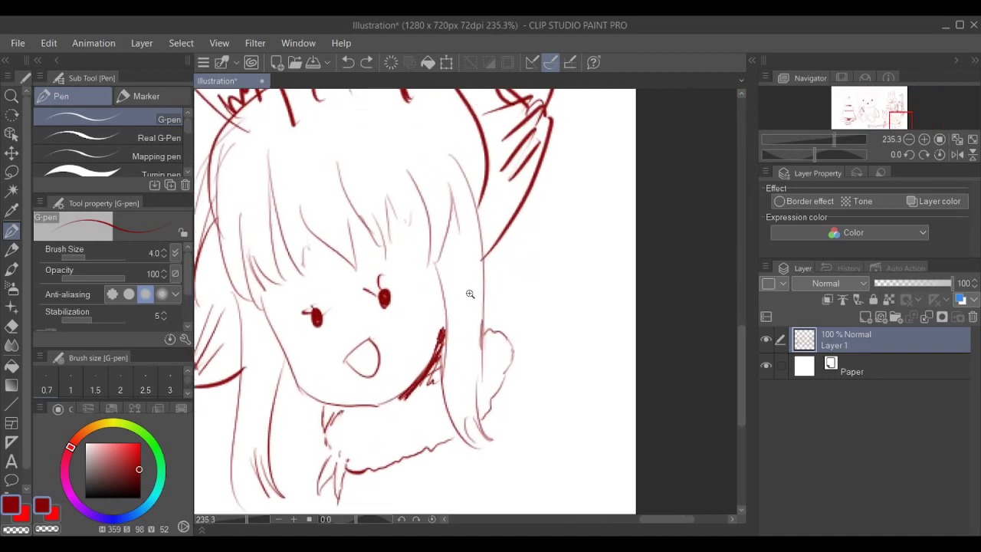
mouse_move(486, 282)
mouse_down()
mouse_move(433, 301)
mouse_move(472, 300)
mouse_up()
mouse_move(475, 295)
mouse_down()
mouse_move(469, 309)
mouse_move(484, 312)
mouse_up()
drag(492, 299, 489, 325)
drag(494, 311, 514, 318)
mouse_move(519, 321)
mouse_down()
mouse_move(515, 341)
mouse_move(519, 332)
mouse_up()
mouse_move(529, 329)
mouse_down()
mouse_move(538, 326)
mouse_move(546, 342)
mouse_up()
drag(547, 328, 558, 348)
drag(562, 337, 562, 339)
scroll(616, 304, down, 2)
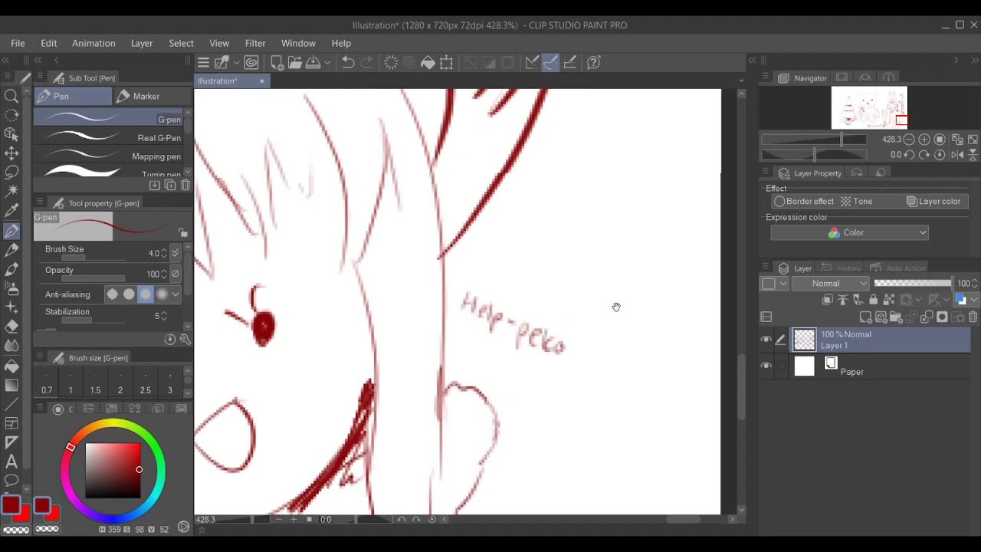
- Draw a second girl's head with a rounded crown, jagged bangs and pointed jaw in the canvas's upper-left corner
drag(612, 307, 556, 375)
scroll(557, 374, down, 3)
scroll(498, 300, up, 4)
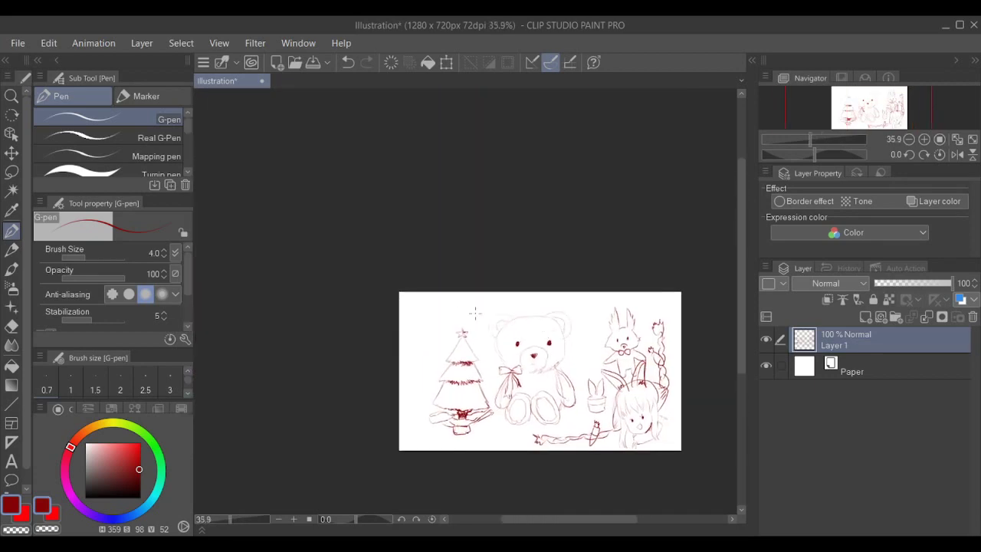
drag(498, 301, 492, 301)
drag(450, 347, 486, 276)
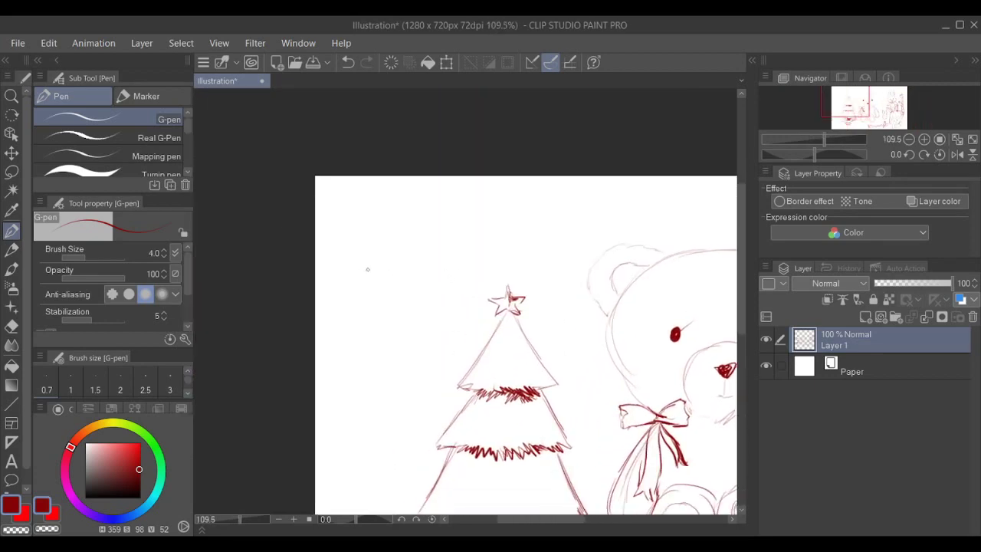
mouse_move(380, 203)
mouse_down()
mouse_move(341, 269)
mouse_move(379, 252)
mouse_move(398, 264)
mouse_move(404, 246)
mouse_move(448, 274)
mouse_up()
drag(425, 237, 441, 262)
mouse_move(375, 201)
mouse_down()
mouse_move(407, 201)
mouse_move(449, 241)
mouse_move(447, 268)
mouse_up()
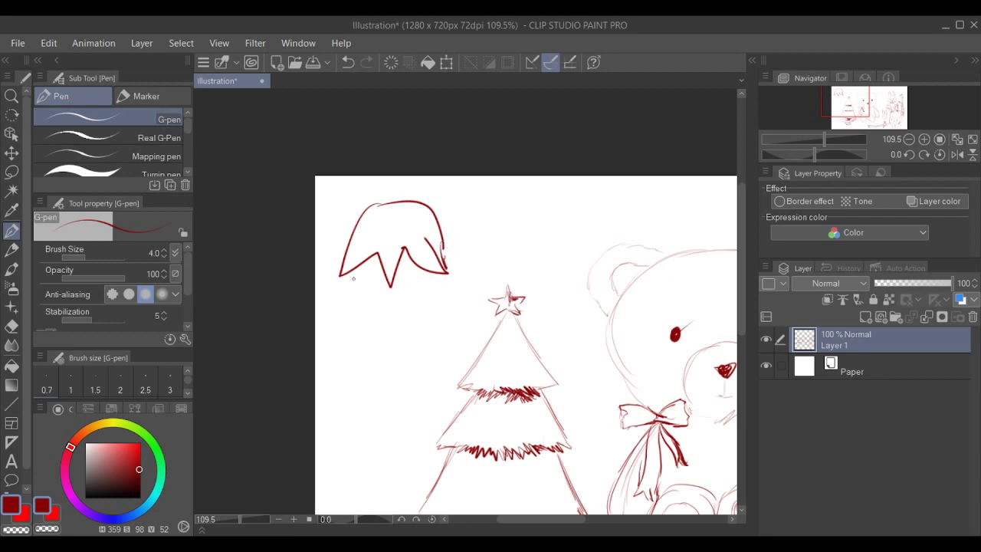
mouse_move(350, 273)
mouse_down()
mouse_move(361, 311)
mouse_move(398, 352)
mouse_move(431, 297)
mouse_move(443, 260)
mouse_up()
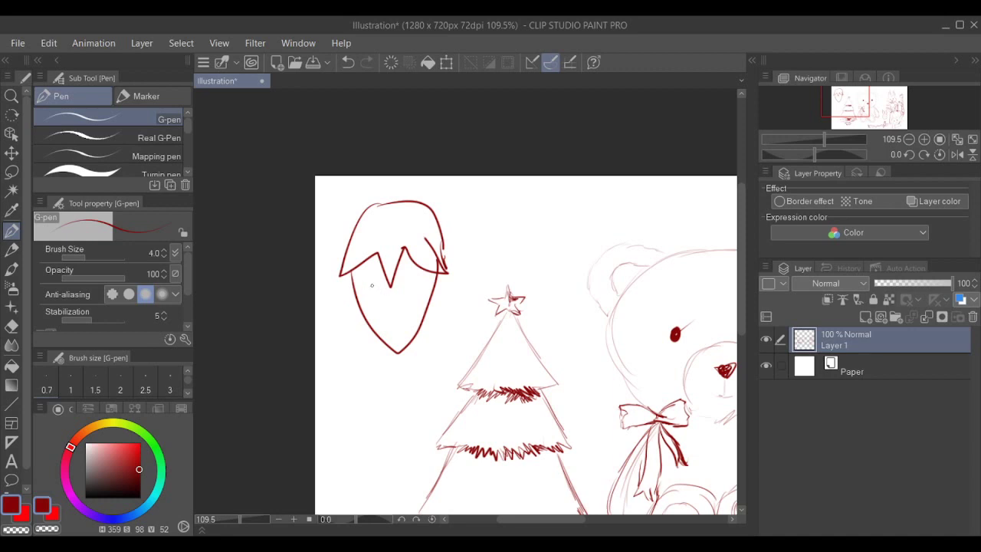
- Draw two round eyes and a small triangular mouth on the second girl's face, undoing the stray mouth stroke
mouse_move(370, 282)
mouse_down()
mouse_move(379, 276)
mouse_move(367, 290)
mouse_move(422, 270)
mouse_up()
mouse_move(387, 315)
mouse_down()
mouse_move(400, 314)
mouse_move(385, 323)
mouse_move(394, 315)
mouse_up()
key(ctrl+z)
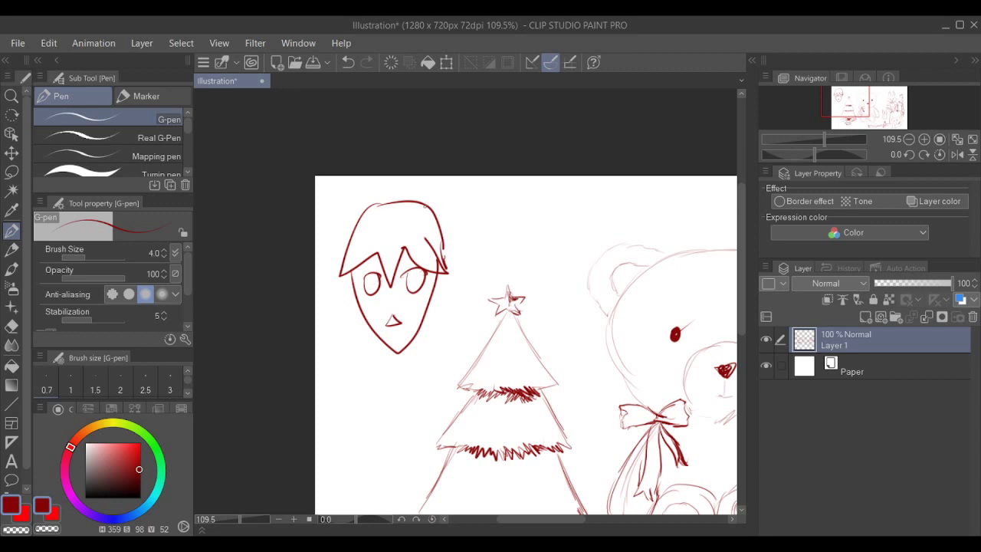
- Draw a side ponytail with a jagged tip and long side hair with zigzag ends on the second girl
mouse_move(430, 206)
mouse_down()
mouse_move(477, 265)
mouse_move(469, 269)
mouse_up()
drag(470, 255, 458, 273)
drag(443, 226, 458, 269)
scroll(368, 280, down, 3)
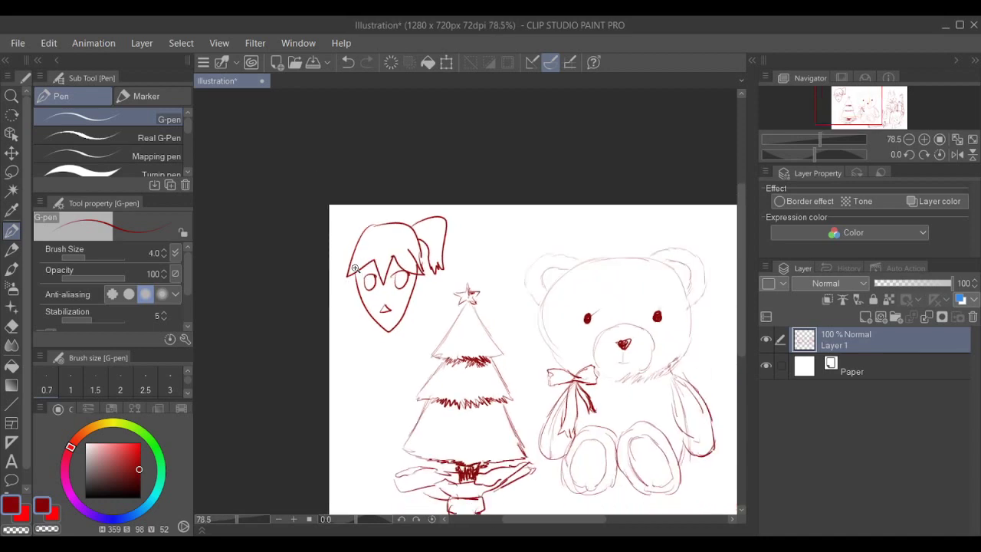
drag(367, 280, 342, 247)
mouse_move(339, 193)
mouse_down()
mouse_move(322, 207)
mouse_move(309, 306)
mouse_move(374, 314)
mouse_move(401, 305)
mouse_up()
drag(398, 241, 406, 318)
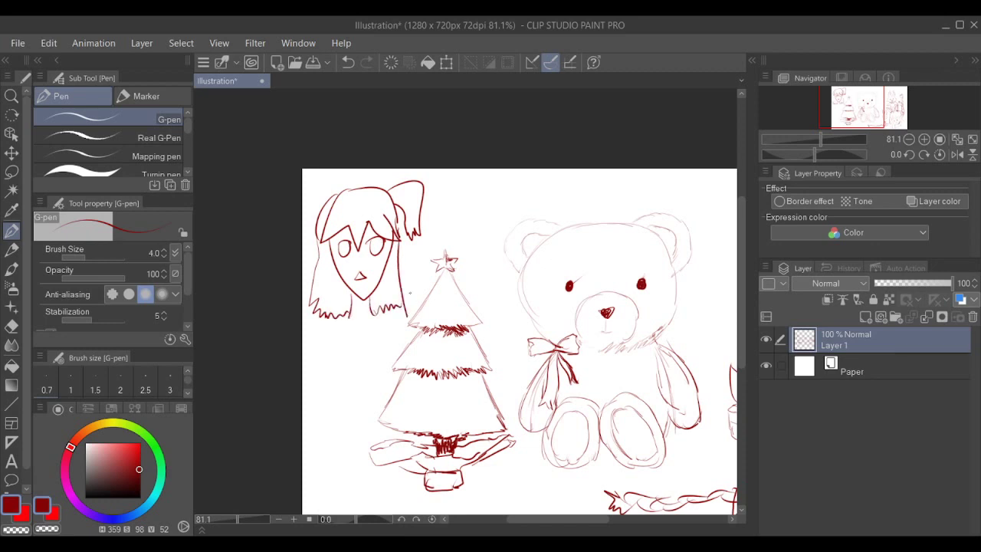
mouse_move(406, 279)
mouse_down()
mouse_move(418, 308)
mouse_move(425, 276)
mouse_move(395, 258)
mouse_up()
drag(480, 295, 465, 308)
mouse_move(424, 221)
mouse_down()
mouse_move(425, 234)
mouse_move(442, 213)
mouse_move(532, 193)
mouse_up()
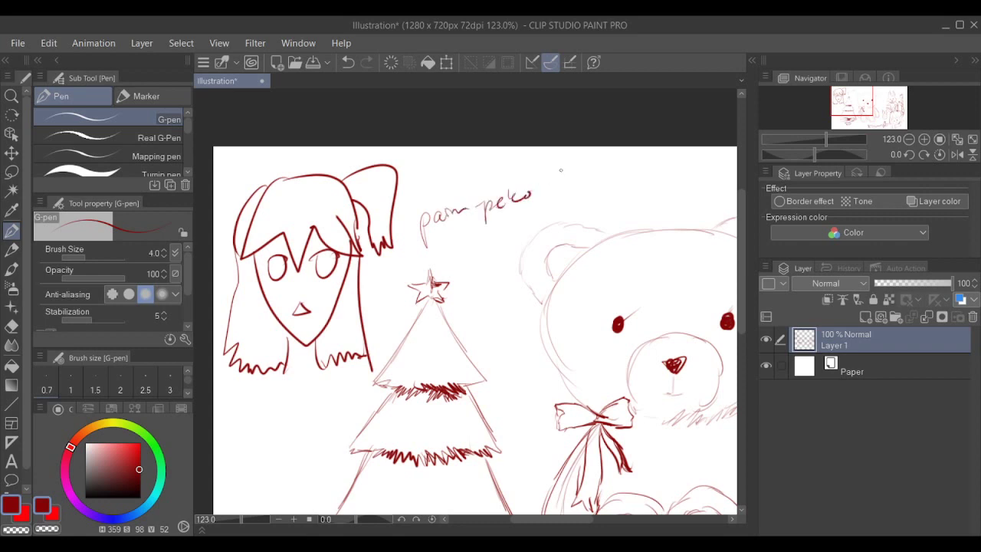
key(ctrl+z)
key(ctrl+z)
key(ctrl+z)
key(ctrl+z)
key(ctrl+z)
key(ctrl+z)
key(ctrl+z)
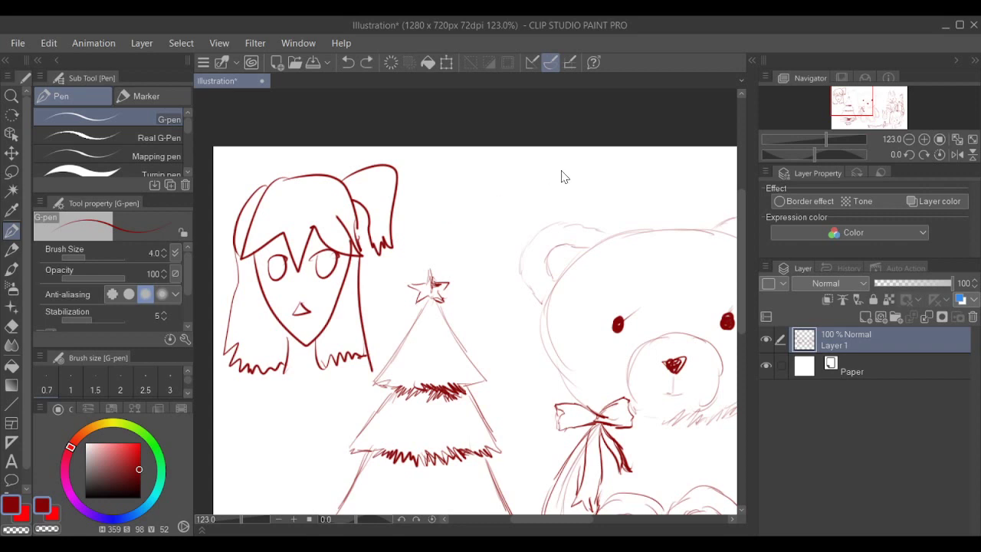
- Draw a round hair ornament with a filled center at the base of the second girl's ponytail
scroll(429, 287, up, 1)
drag(404, 300, 502, 311)
drag(440, 170, 434, 186)
mouse_move(458, 260)
mouse_down()
mouse_move(455, 233)
mouse_move(462, 250)
mouse_up()
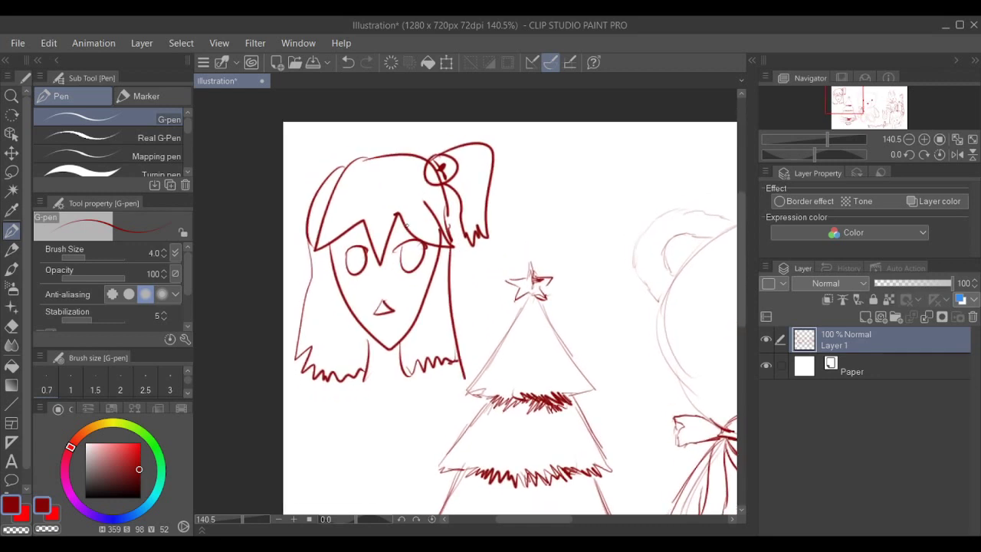
- Draw a crossed hairpin on the second girl's bangs, redoing its first strokes, and a curled loose strand on her crown
drag(413, 217, 405, 226)
drag(415, 219, 412, 232)
key(ctrl+z)
key(ctrl+z)
drag(410, 213, 415, 233)
drag(403, 229, 426, 217)
drag(445, 276, 440, 303)
mouse_move(358, 193)
mouse_down()
mouse_move(387, 157)
mouse_move(360, 196)
mouse_up()
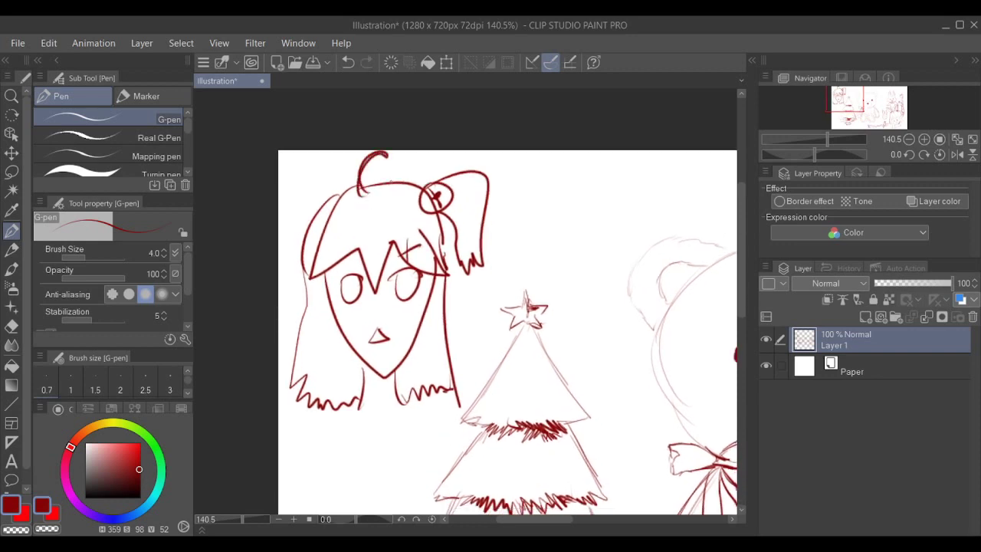
mouse_move(485, 289)
mouse_down()
mouse_move(429, 281)
mouse_move(399, 313)
mouse_move(411, 316)
mouse_up()
key(ctrl+z)
key(ctrl+z)
- Handwrite the small caption "nyahallo" between the second girl's ponytail and the tree's star
scroll(416, 284, up, 4)
mouse_move(418, 294)
mouse_down()
mouse_move(415, 322)
mouse_move(428, 285)
mouse_move(467, 252)
mouse_move(476, 262)
mouse_up()
drag(482, 243, 516, 268)
drag(459, 281, 463, 284)
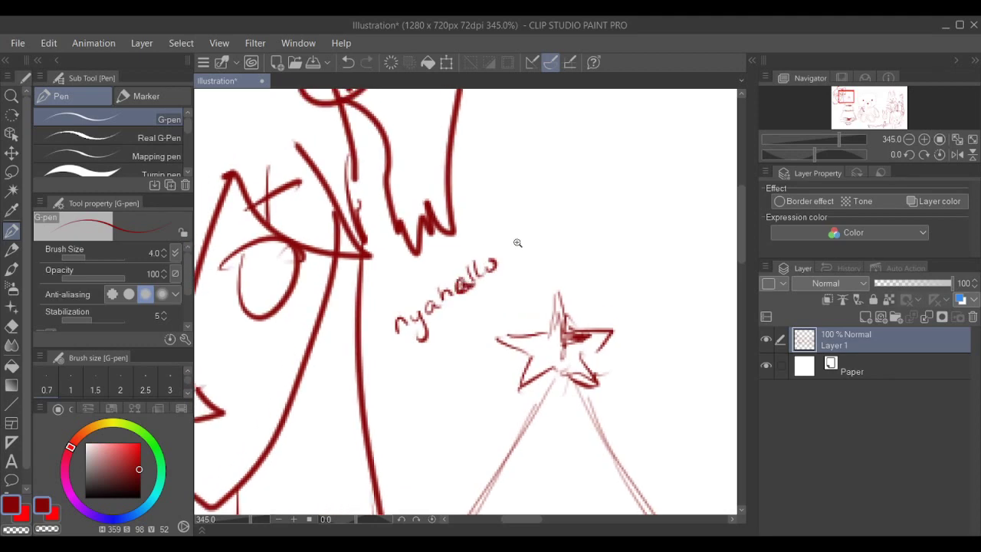
scroll(462, 285, down, 4)
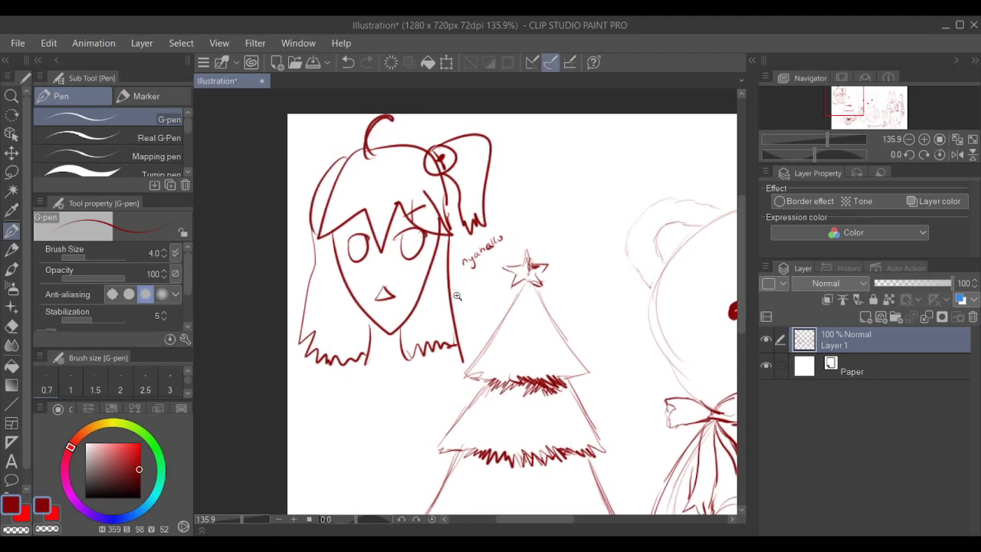
scroll(431, 288, down, 5)
scroll(516, 248, up, 2)
scroll(515, 248, up, 4)
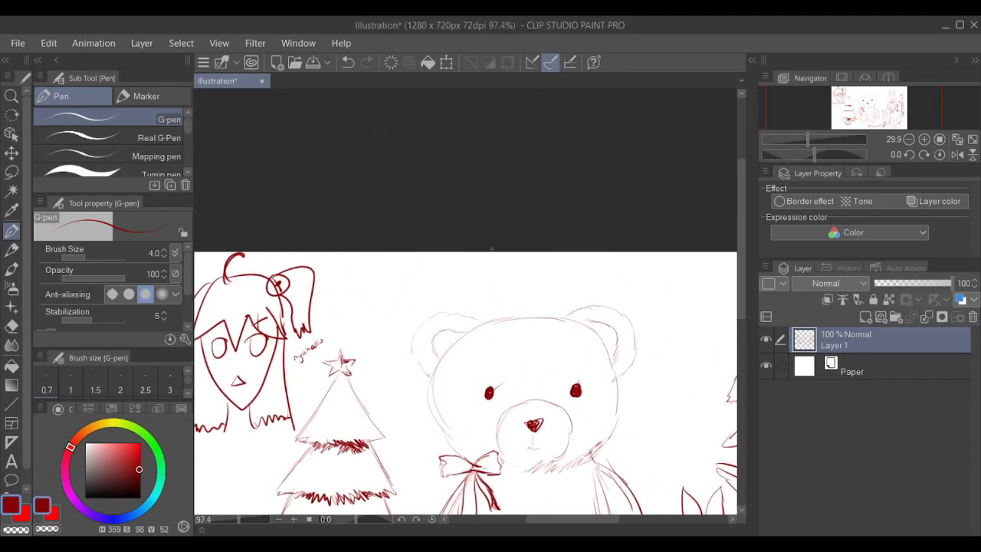
scroll(471, 287, down, 2)
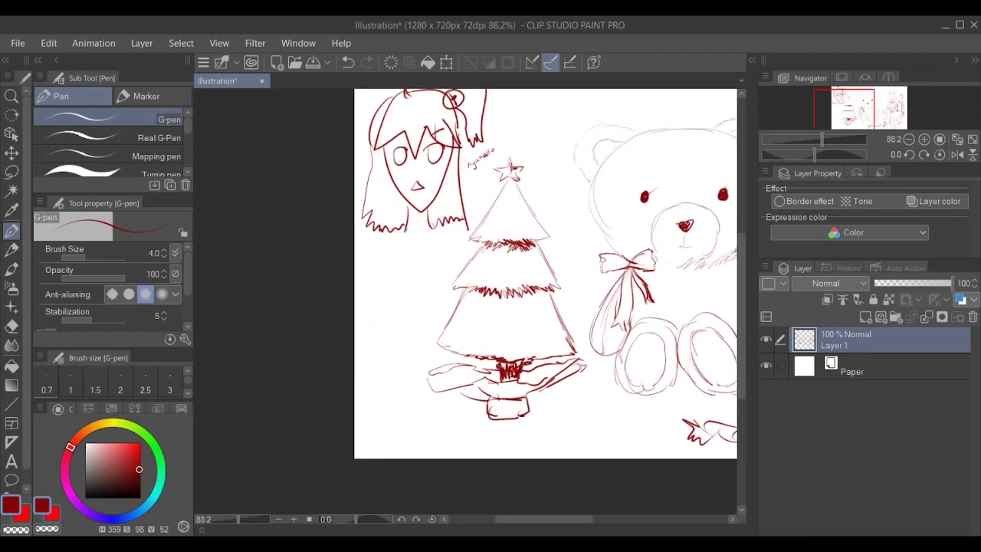
- Draw the second girl's boxy torso below her hair, with slanted arm lines extending from both shoulders
mouse_move(387, 230)
mouse_down()
mouse_move(448, 223)
mouse_move(376, 218)
mouse_move(380, 288)
mouse_up()
drag(452, 203, 455, 283)
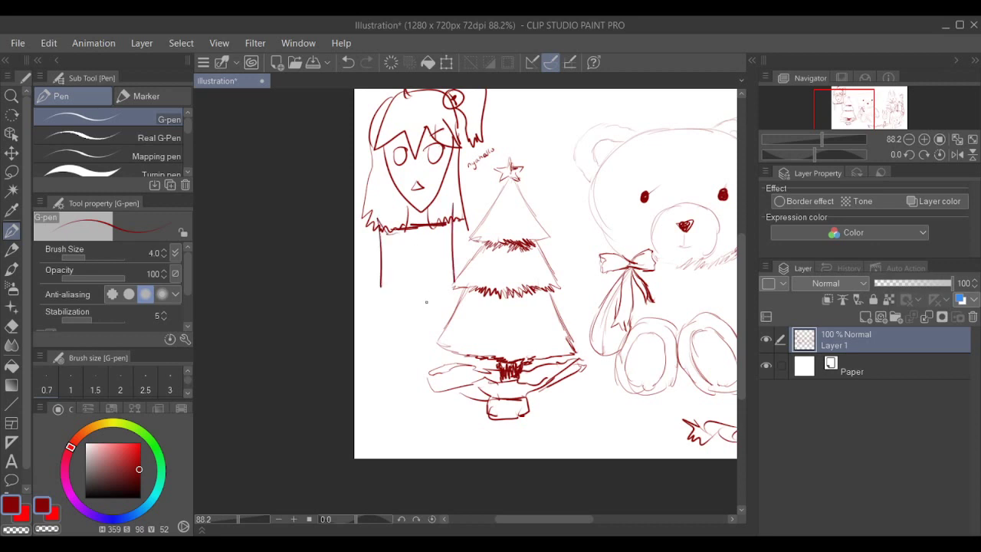
drag(381, 286, 454, 280)
mouse_move(380, 233)
mouse_down()
mouse_move(353, 267)
mouse_move(354, 292)
mouse_up()
drag(455, 265, 473, 283)
drag(449, 228, 480, 248)
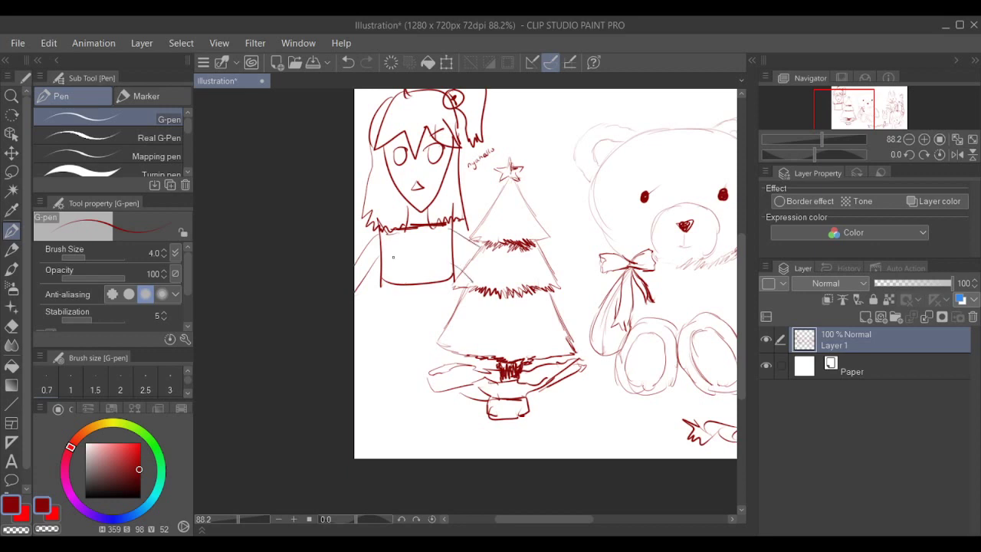
- Add a diagonal sash with small ornaments across the second girl's torso and a large ribbon bow at her waist
mouse_move(420, 227)
mouse_down()
mouse_move(385, 284)
mouse_move(401, 261)
mouse_move(393, 247)
mouse_move(393, 259)
mouse_move(435, 259)
mouse_up()
mouse_move(428, 254)
mouse_down()
mouse_move(411, 277)
mouse_move(359, 293)
mouse_move(419, 285)
mouse_up()
mouse_move(390, 331)
mouse_down()
mouse_move(434, 324)
mouse_move(429, 268)
mouse_move(432, 292)
mouse_up()
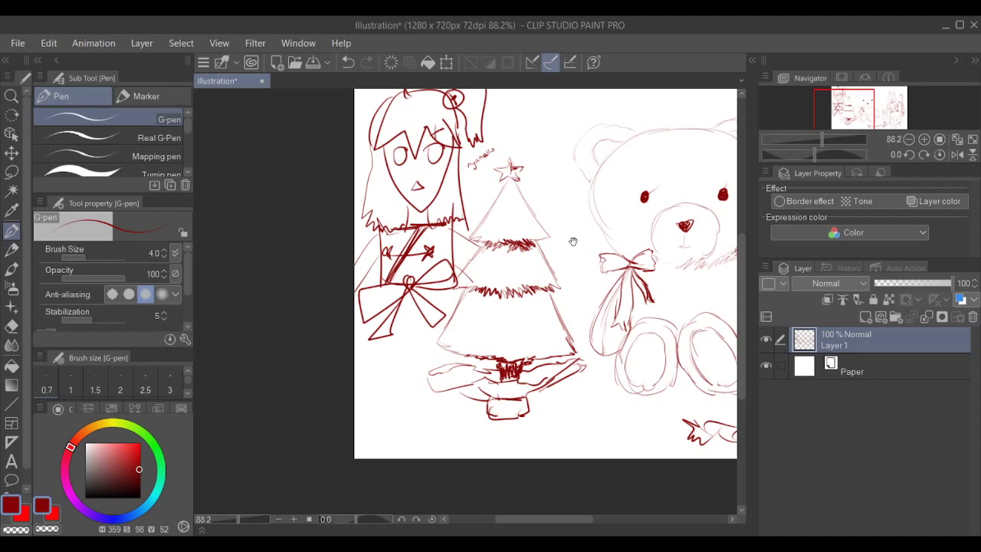
- Look over the whole sketch, from the second girl and the tree across to the rabbit doll and the braided girl
drag(573, 241, 448, 277)
drag(626, 185, 525, 236)
drag(629, 207, 571, 170)
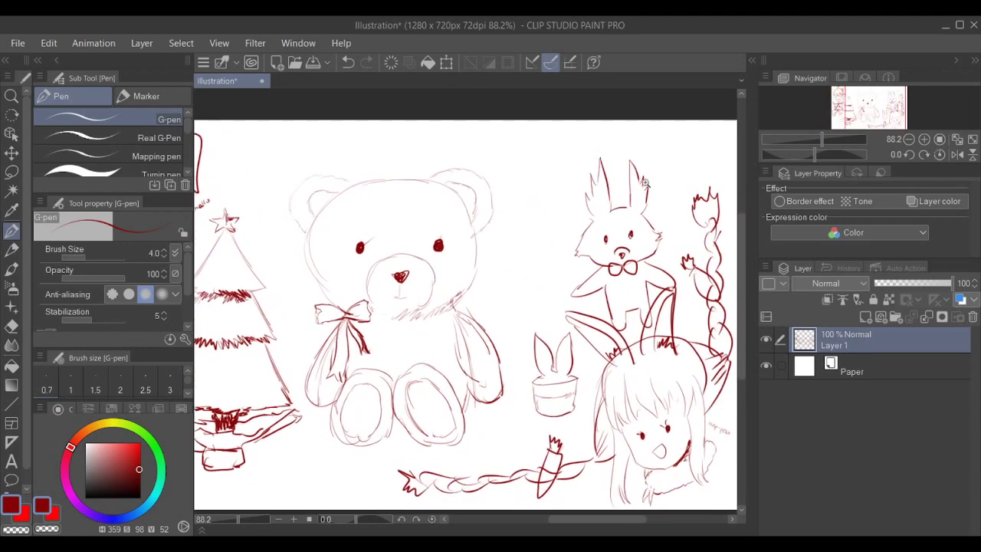
drag(645, 183, 614, 246)
drag(517, 244, 566, 233)
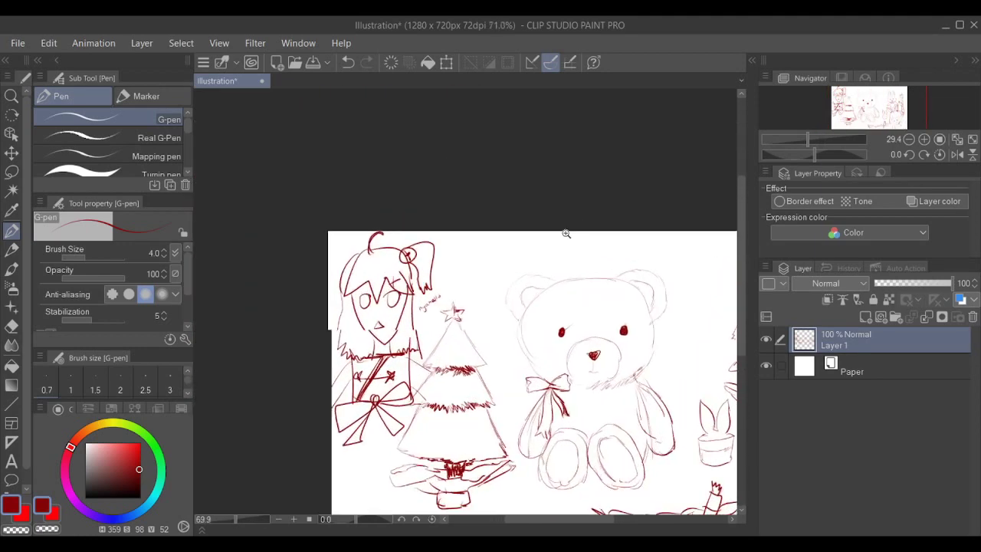
scroll(587, 222, up, 4)
scroll(635, 236, down, 8)
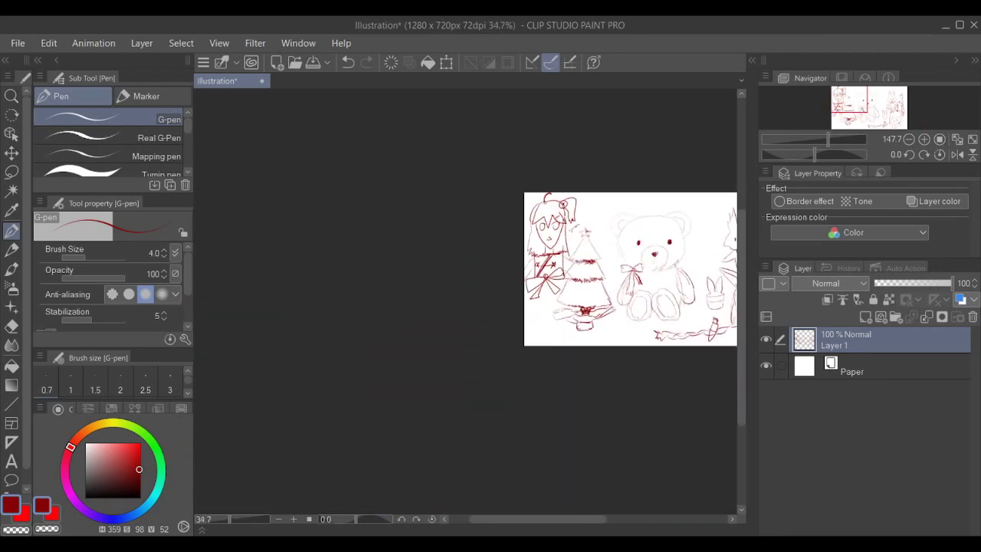
drag(673, 189, 585, 225)
scroll(574, 234, up, 4)
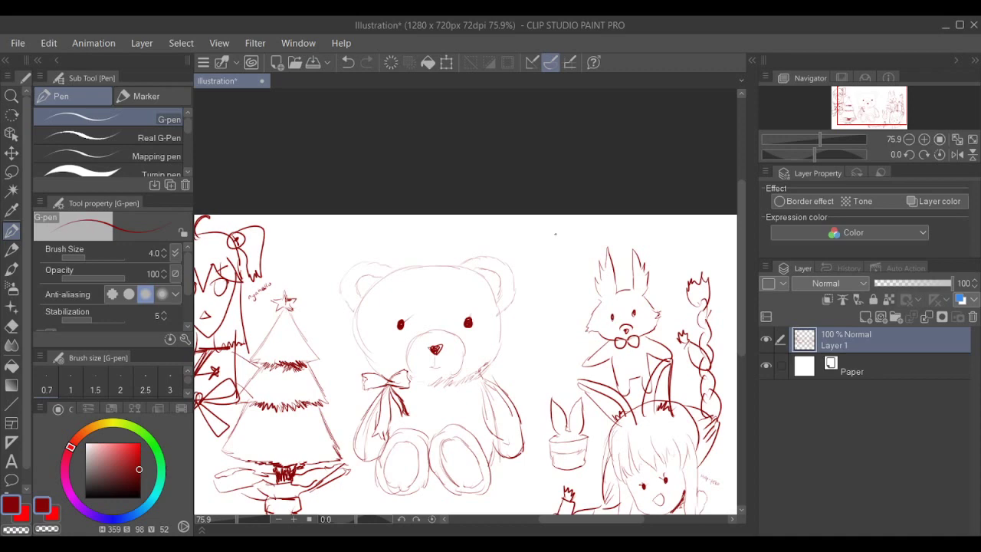
scroll(556, 290, down, 5)
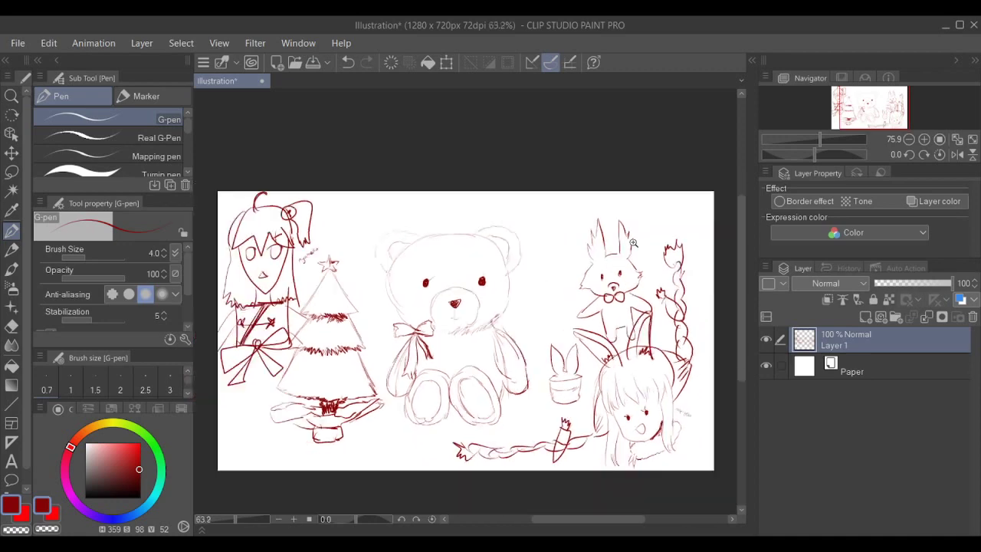
scroll(618, 249, up, 3)
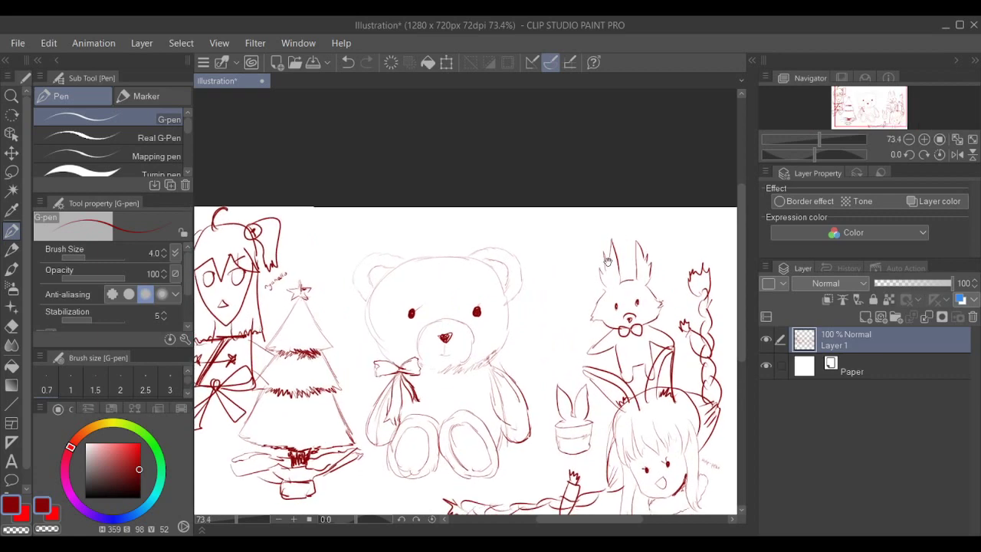
scroll(633, 241, down, 2)
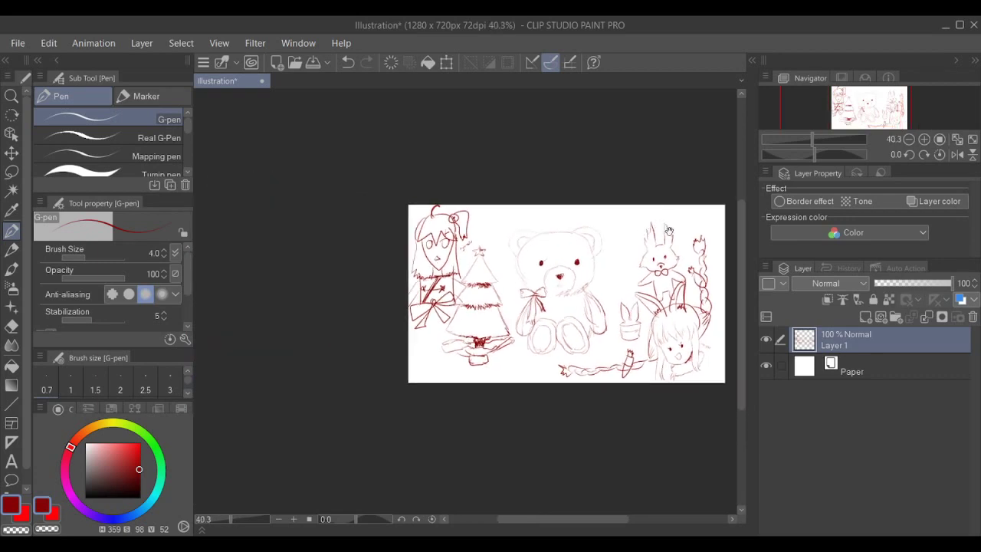
scroll(659, 244, up, 3)
scroll(659, 244, down, 1)
drag(552, 294, 626, 258)
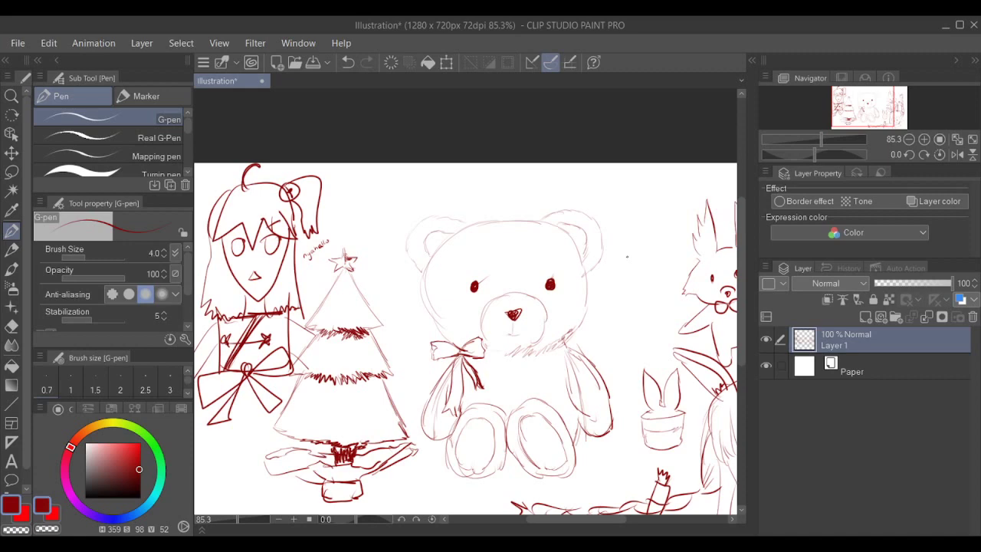
- Handwrite a tiny caption beside the top of the second girl's head
drag(359, 246, 486, 303)
scroll(370, 293, up, 6)
scroll(508, 259, down, 5)
scroll(353, 237, up, 4)
drag(265, 300, 301, 270)
drag(516, 272, 471, 255)
scroll(472, 256, down, 4)
- Handwrite the small caption "pekora" above the braided girl's head, between her rabbit ear and the upright braid
drag(600, 296, 416, 208)
mouse_move(665, 313)
mouse_down()
mouse_move(484, 254)
mouse_move(299, 226)
mouse_up()
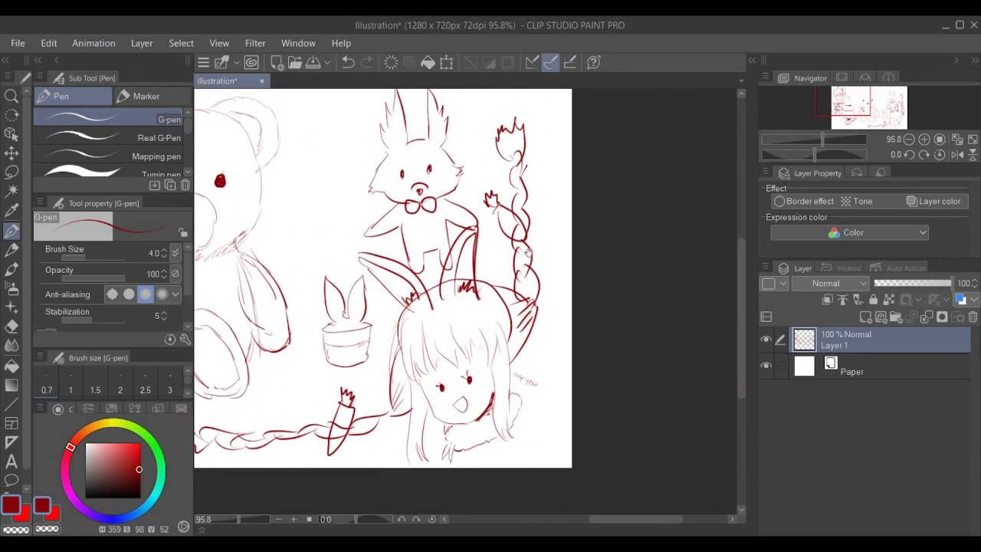
scroll(479, 296, up, 5)
drag(409, 371, 484, 381)
scroll(497, 348, down, 6)
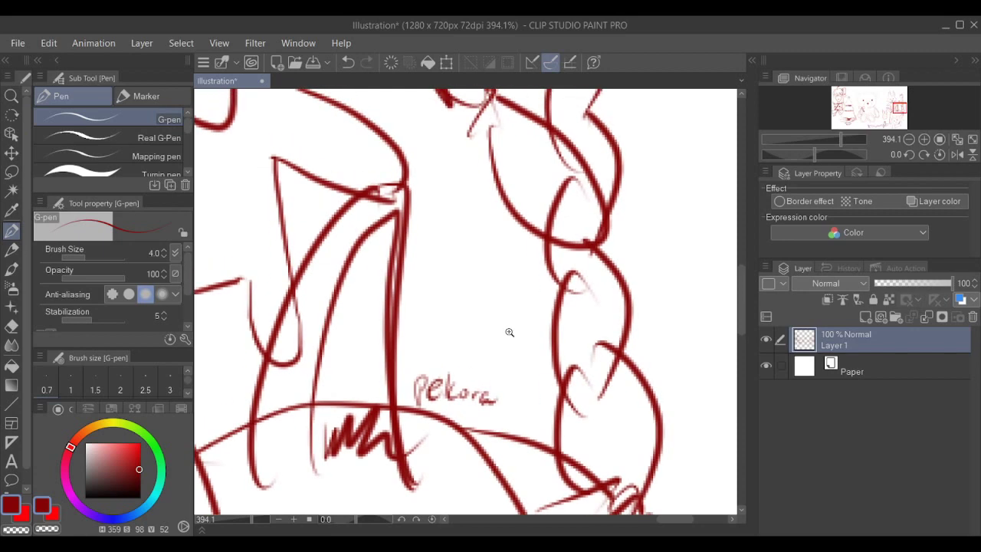
scroll(635, 243, down, 3)
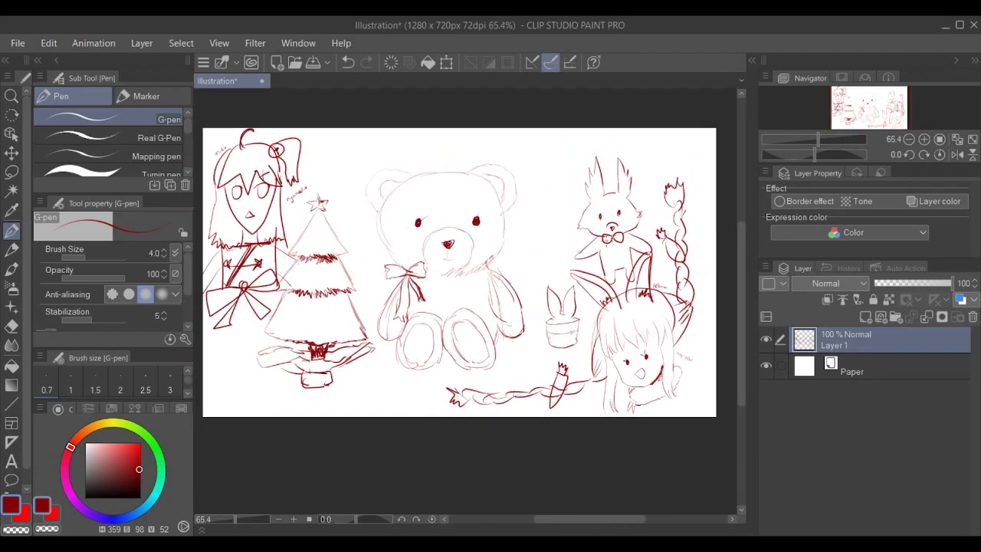
- Rotate the canvas to -15° and draw a hat with a straight brim and rounded crown between the bear's ear and the rabbit doll
mouse_move(605, 228)
mouse_down()
mouse_move(617, 249)
mouse_move(605, 265)
mouse_move(613, 316)
mouse_up()
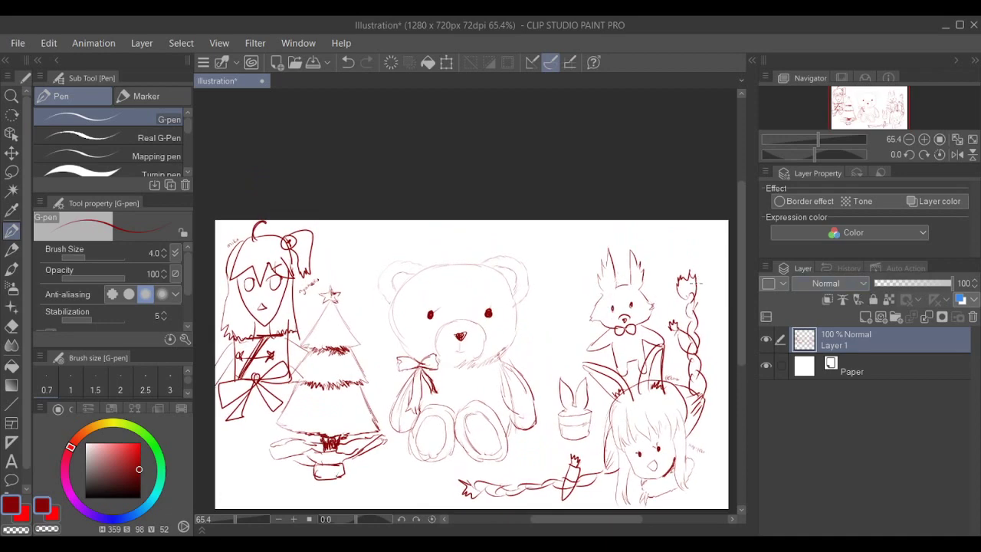
scroll(523, 351, up, 5)
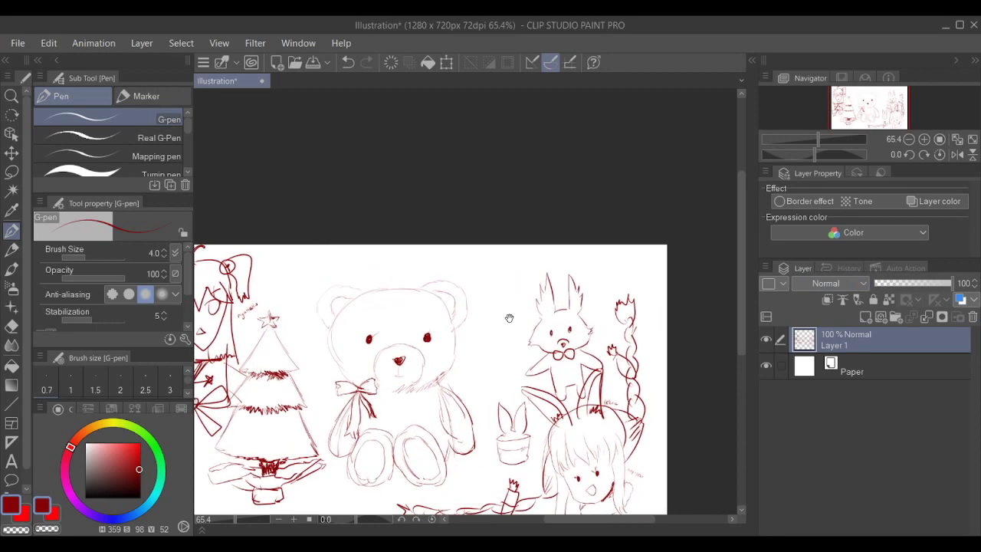
drag(534, 297, 551, 258)
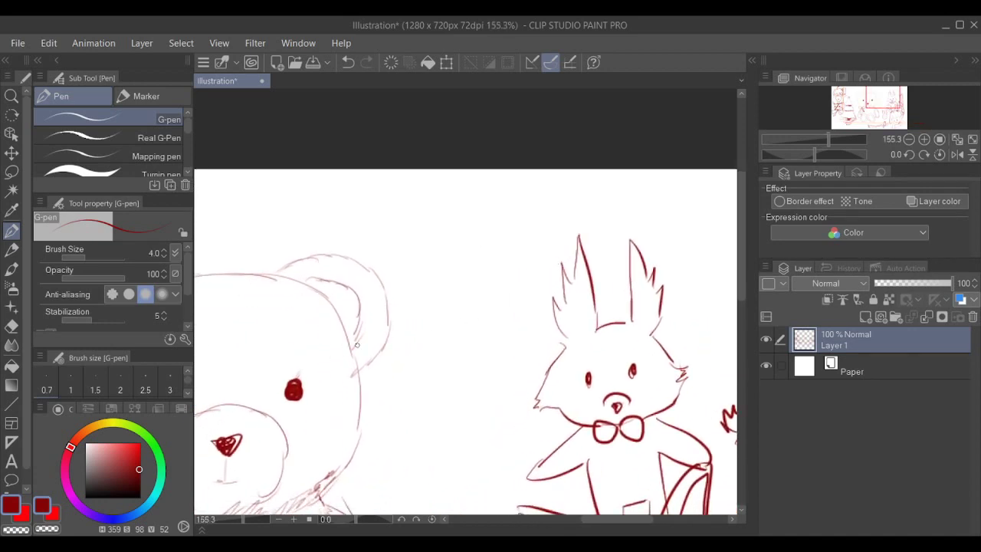
click(400, 521)
click(399, 520)
click(399, 520)
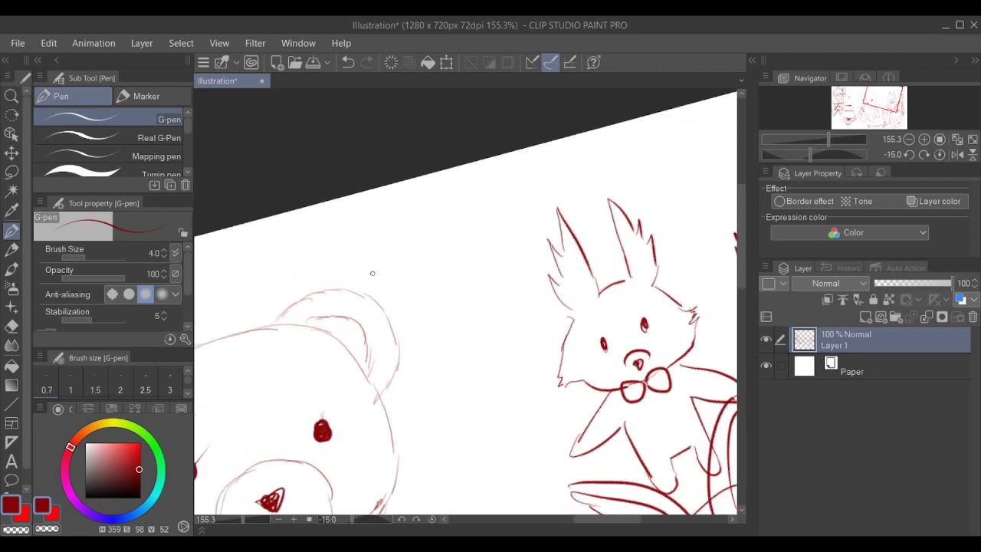
drag(369, 277, 558, 206)
drag(371, 269, 388, 185)
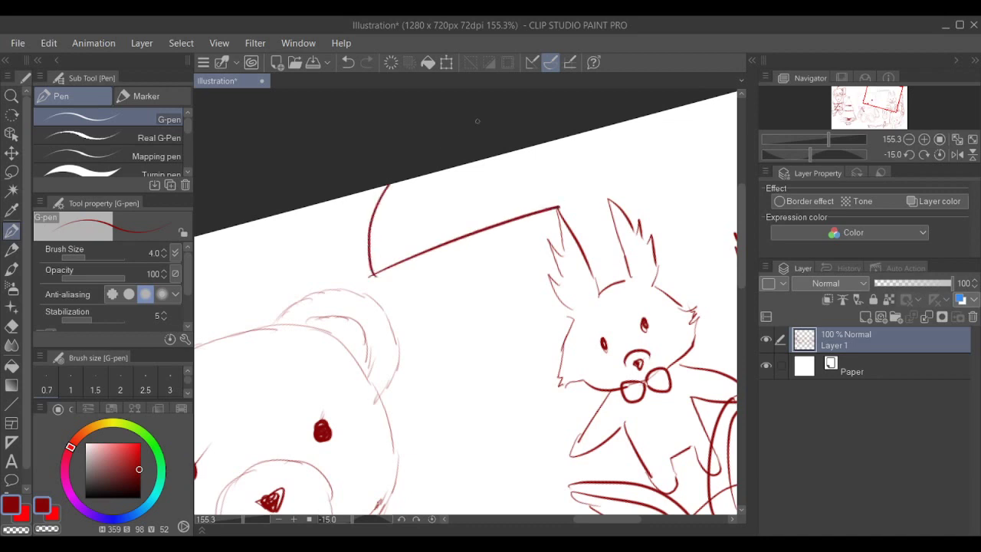
key(ctrl+z)
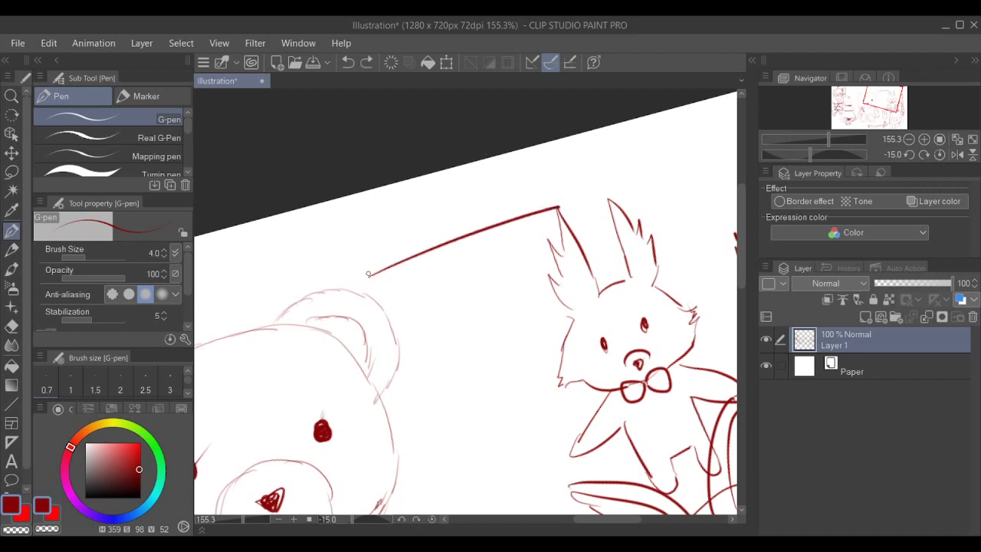
mouse_move(369, 275)
mouse_down()
mouse_move(394, 259)
mouse_move(445, 150)
mouse_move(540, 123)
mouse_move(495, 162)
mouse_move(508, 158)
mouse_move(564, 202)
mouse_up()
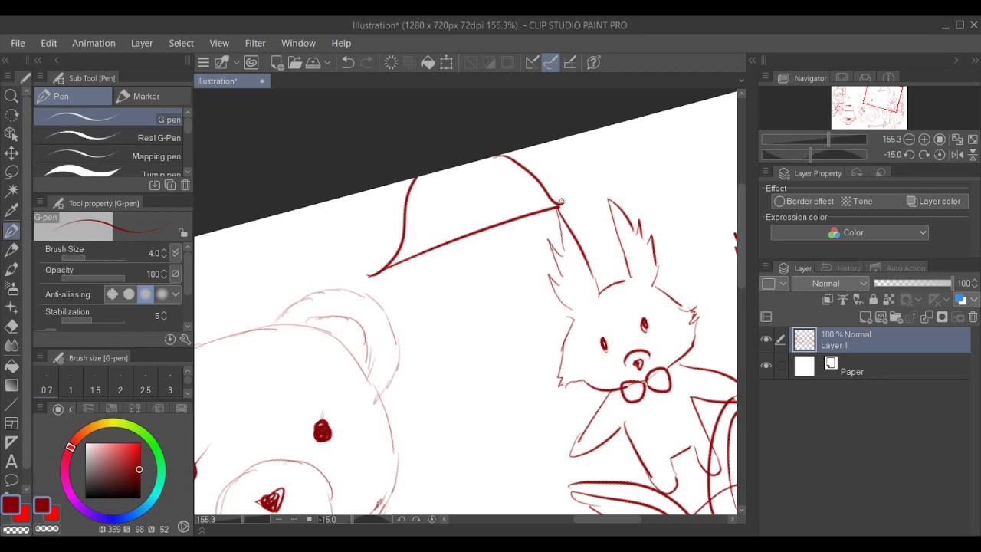
- Shade the pointed end of the hat's brim, then add a partly filled ornament and a curved inner line on the crown
drag(368, 271, 416, 224)
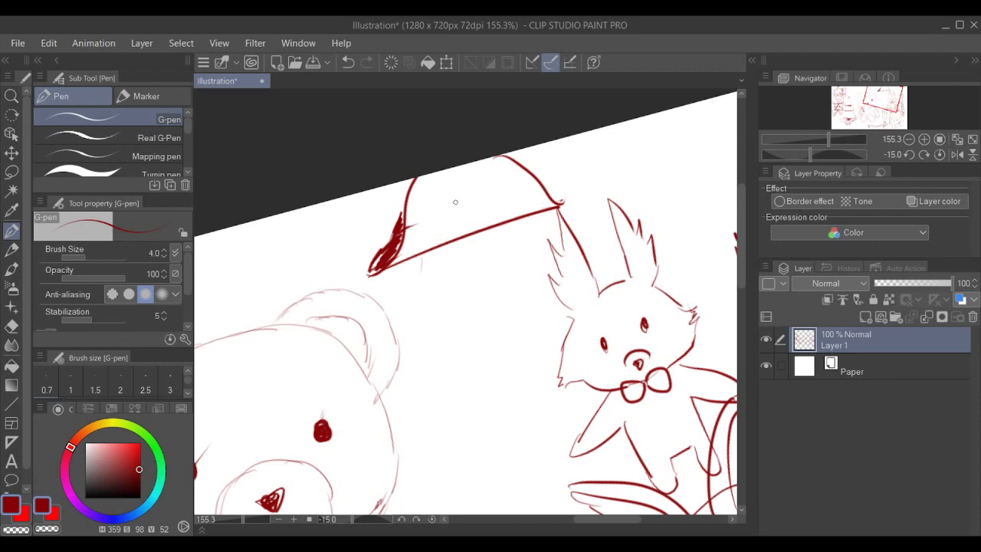
mouse_move(412, 230)
mouse_down()
mouse_move(420, 237)
mouse_move(421, 221)
mouse_move(437, 230)
mouse_move(440, 218)
mouse_up()
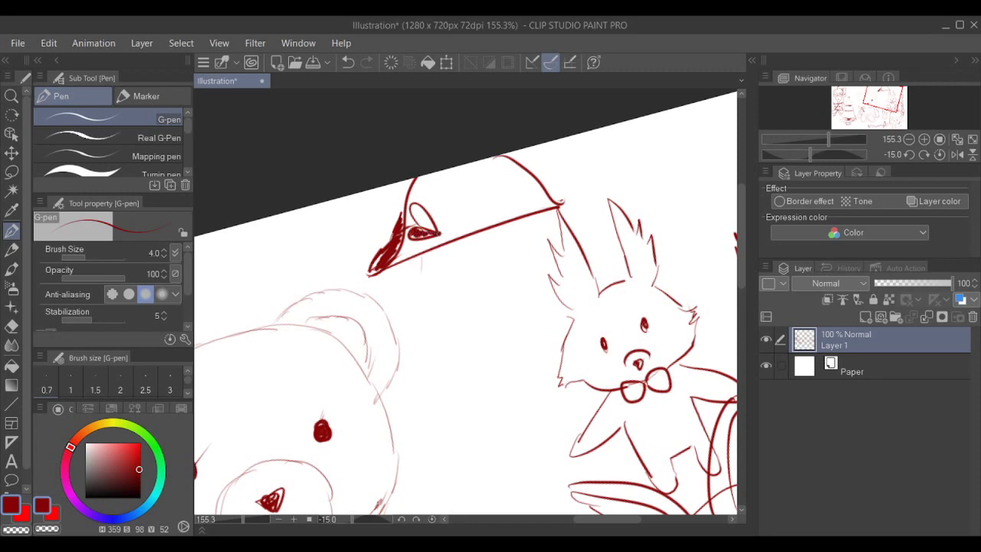
mouse_move(429, 202)
mouse_down()
mouse_move(470, 167)
mouse_move(526, 203)
mouse_up()
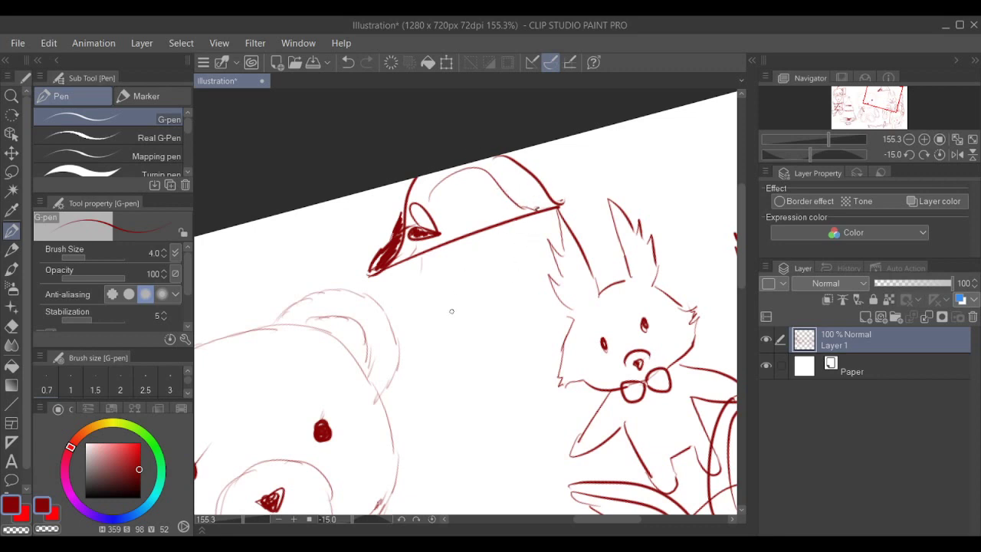
- Draw jagged bangs under the hat's brim and curved side locks framing the third character's face
drag(402, 267, 439, 311)
drag(439, 249, 436, 293)
drag(448, 256, 440, 286)
drag(453, 255, 452, 276)
mouse_move(465, 250)
mouse_down()
mouse_move(476, 282)
mouse_move(468, 279)
mouse_move(488, 290)
mouse_move(506, 235)
mouse_move(526, 267)
mouse_up()
drag(529, 225, 527, 289)
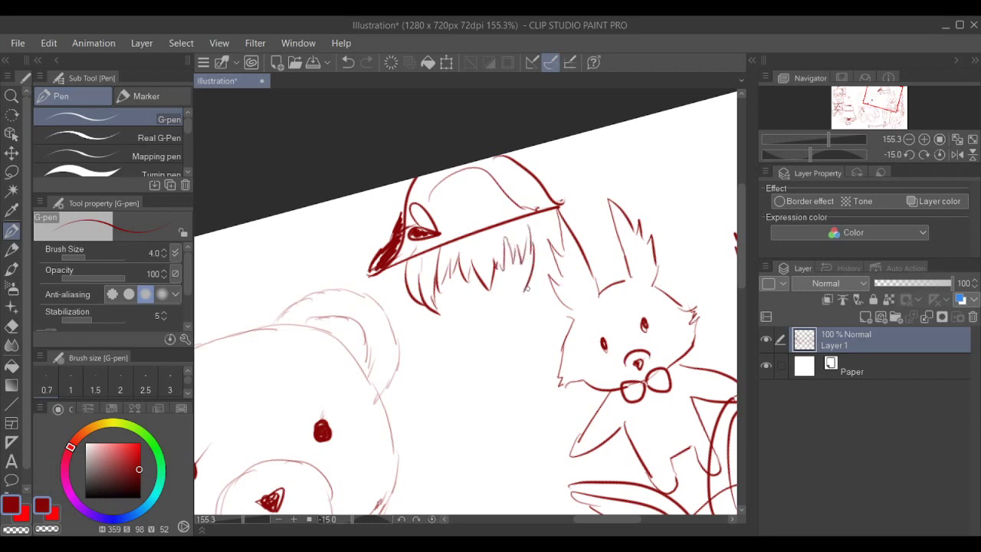
mouse_move(534, 247)
mouse_down()
mouse_move(525, 300)
mouse_move(557, 266)
mouse_up()
drag(553, 268, 559, 243)
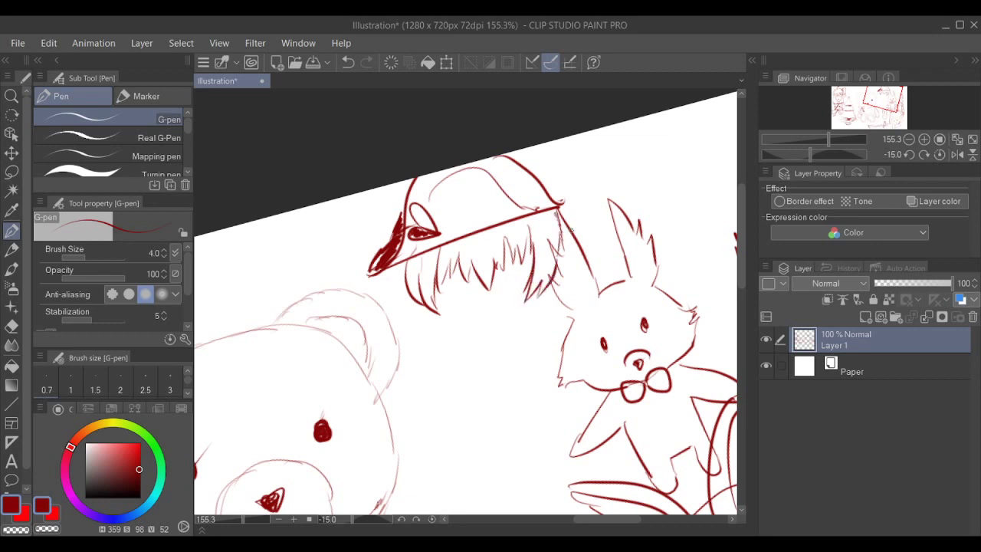
drag(424, 308, 447, 349)
drag(550, 286, 535, 340)
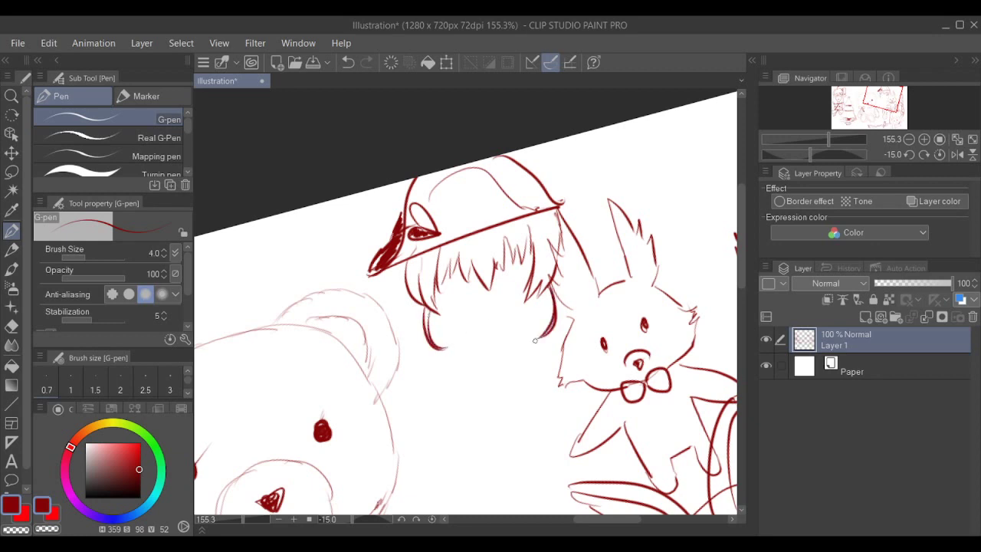
- Draw a densely stroked hanging ponytail from the brim's end beside the bear's ear, redoing its first stroke
drag(469, 299, 488, 251)
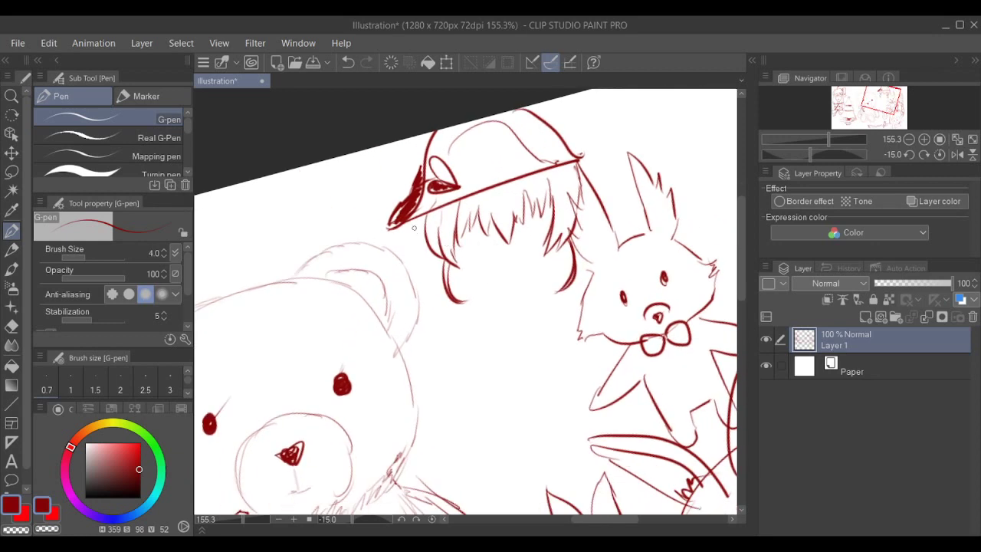
drag(409, 224, 394, 308)
key(ctrl+z)
drag(414, 221, 390, 300)
drag(411, 229, 398, 299)
drag(413, 221, 398, 278)
mouse_move(408, 223)
mouse_down()
mouse_move(400, 256)
mouse_move(405, 301)
mouse_up()
mouse_move(406, 225)
mouse_down()
mouse_move(408, 294)
mouse_move(399, 311)
mouse_up()
drag(403, 235, 406, 310)
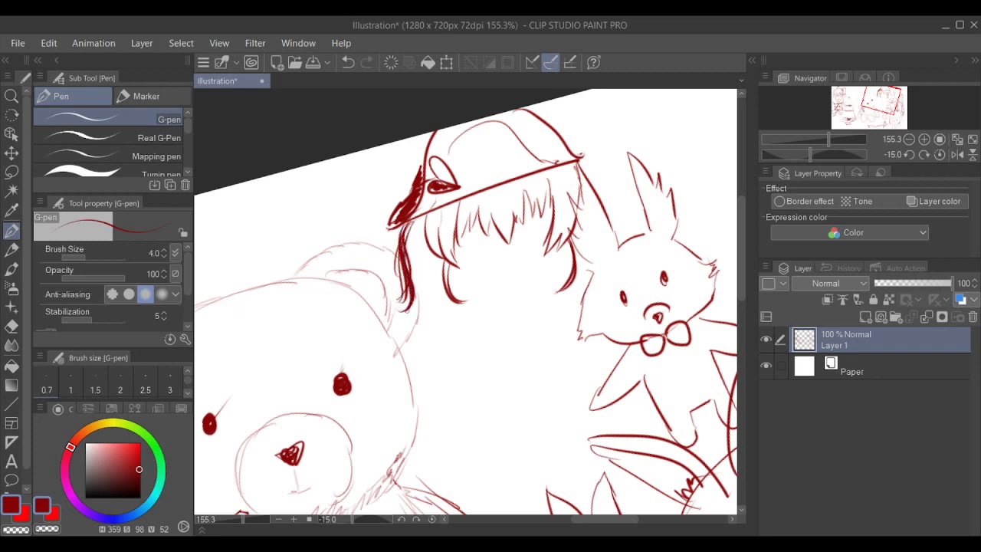
mouse_move(417, 218)
mouse_down()
mouse_move(405, 295)
mouse_move(414, 308)
mouse_move(412, 277)
mouse_move(420, 287)
mouse_up()
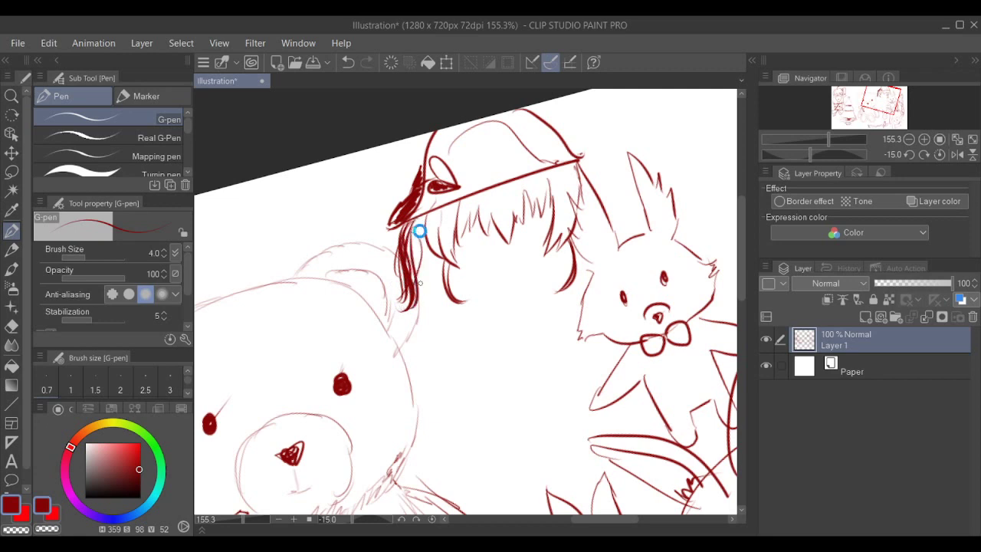
- Draw the matching ponytail curving down from the brim's other end beside the rabbit doll's ear
drag(612, 197, 539, 210)
mouse_move(502, 181)
mouse_down()
mouse_move(541, 269)
mouse_move(535, 207)
mouse_move(538, 235)
mouse_move(565, 247)
mouse_up()
drag(548, 257, 558, 248)
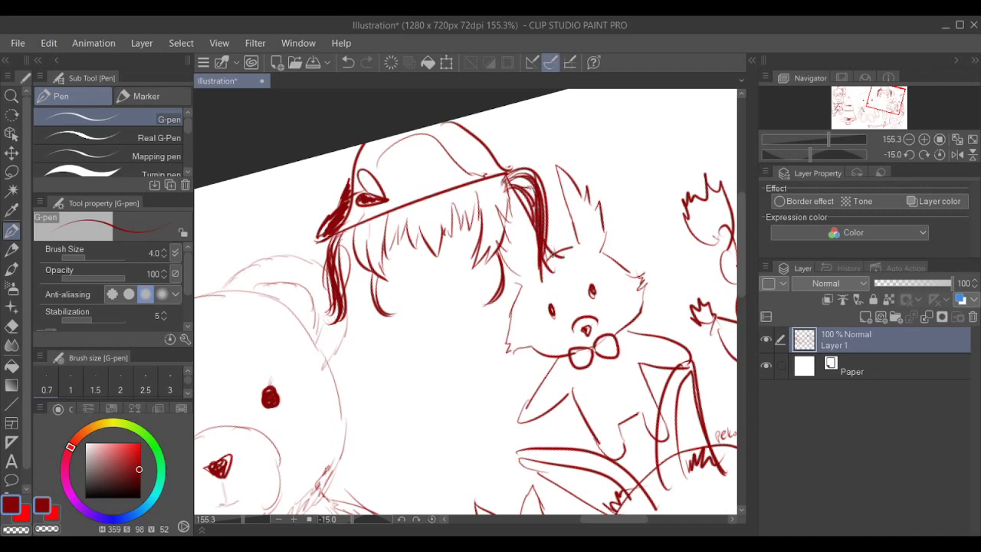
- Draw the third character's rounded chin line between the side locks, redoing it until the curve fits
scroll(482, 270, up, 3)
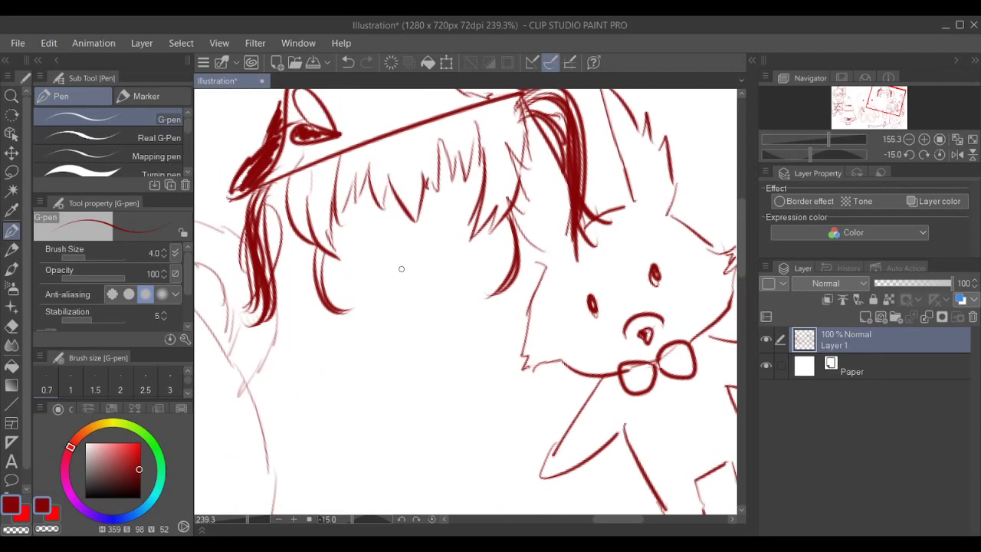
mouse_move(339, 259)
mouse_down()
mouse_move(441, 292)
mouse_move(485, 239)
mouse_up()
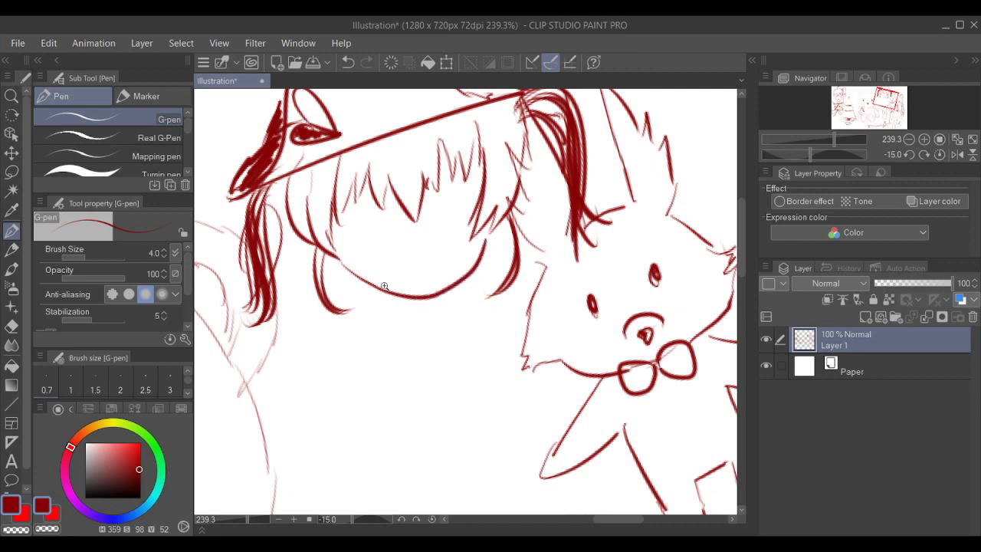
key(ctrl+z)
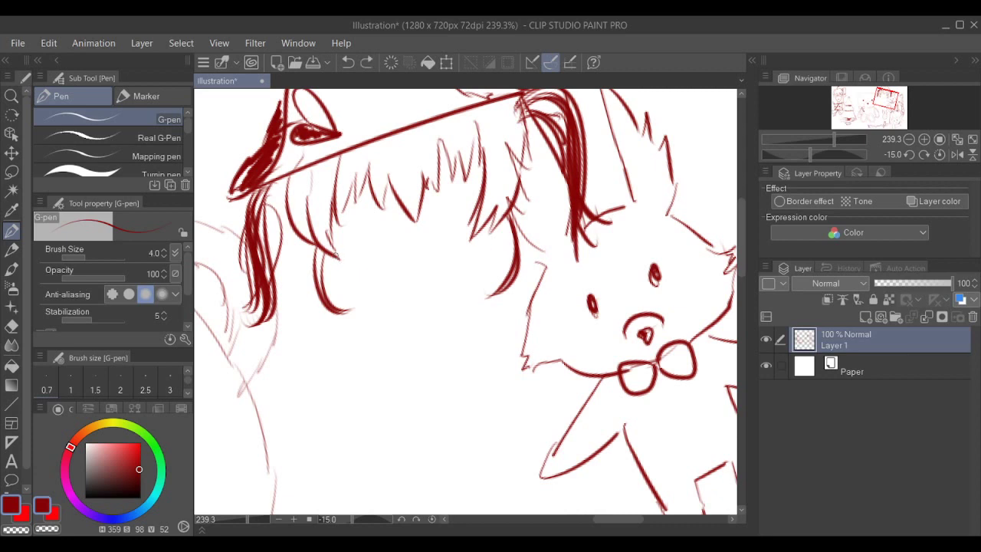
mouse_move(336, 255)
mouse_down()
mouse_move(409, 284)
mouse_move(483, 233)
mouse_up()
key(ctrl+z)
mouse_move(418, 285)
mouse_down()
mouse_move(468, 264)
mouse_move(498, 225)
mouse_up()
scroll(535, 251, down, 5)
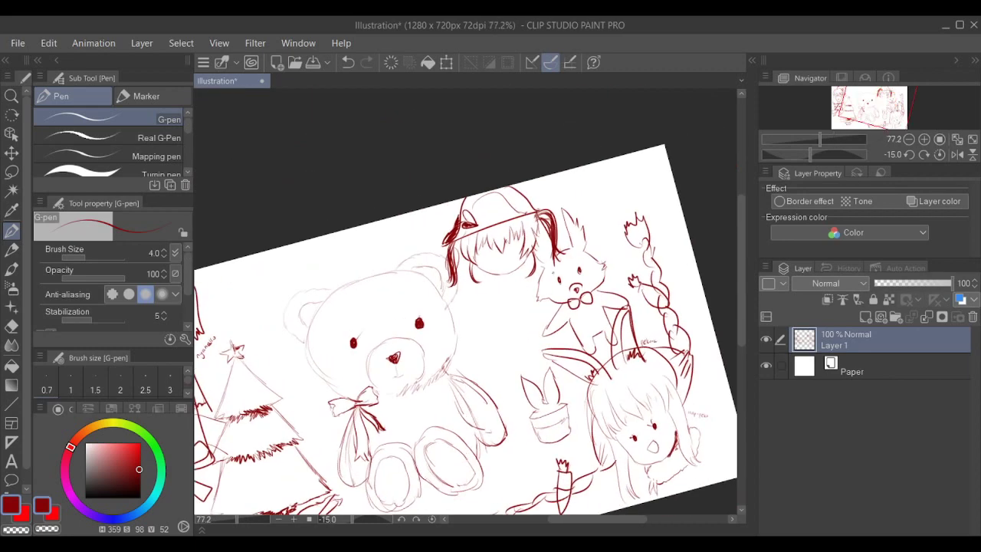
- Draw a round eyepatch with a partly shaded heart emblem over the third character's eye on the bear's side
scroll(536, 257, up, 6)
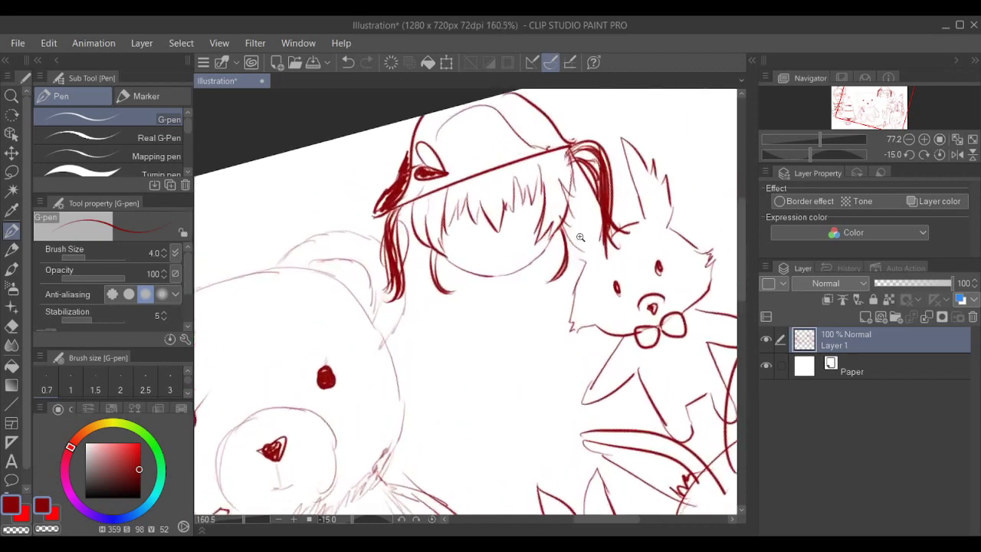
scroll(511, 271, up, 1)
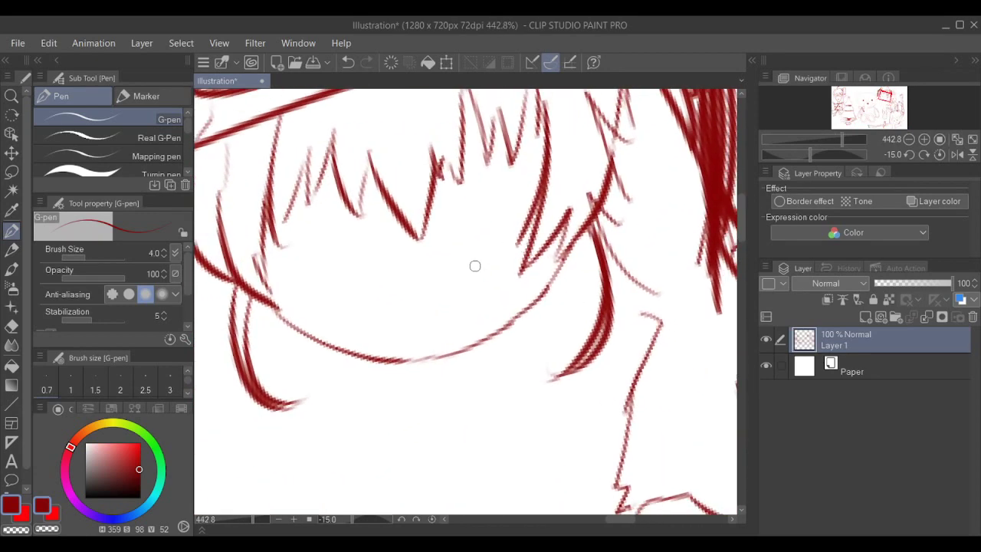
scroll(361, 298, up, 1)
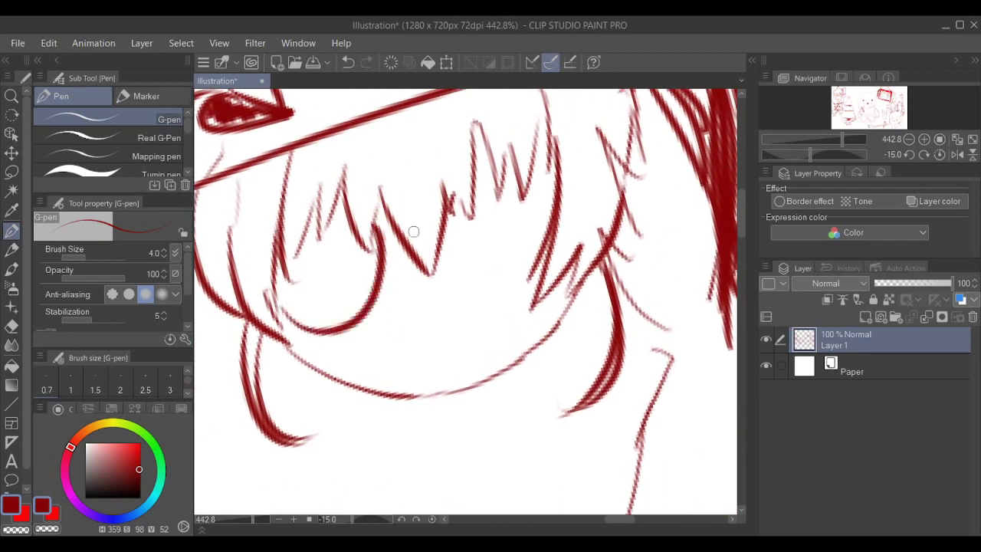
scroll(464, 291, down, 4)
scroll(465, 295, up, 3)
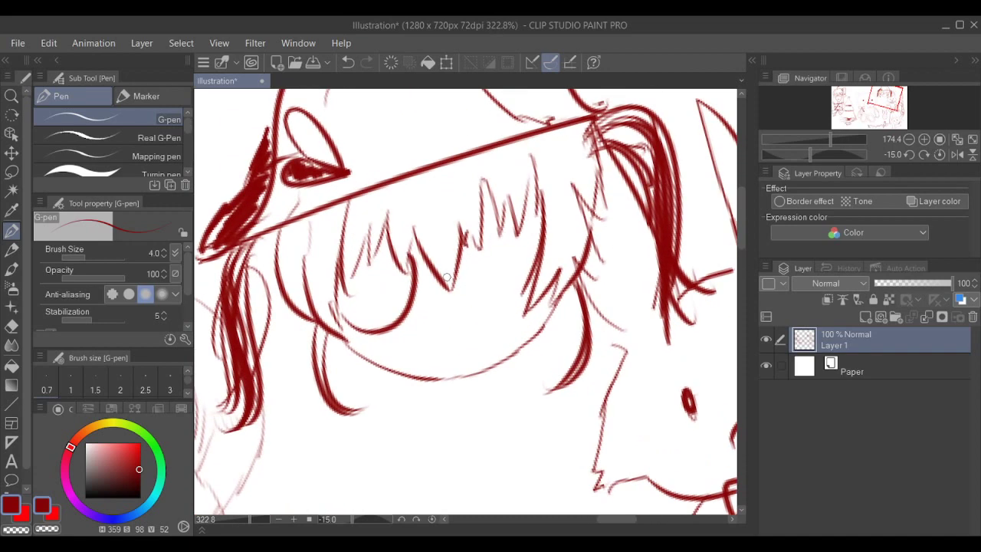
mouse_move(362, 279)
mouse_down()
mouse_move(355, 271)
mouse_move(384, 319)
mouse_move(355, 281)
mouse_move(374, 300)
mouse_up()
drag(406, 263, 411, 247)
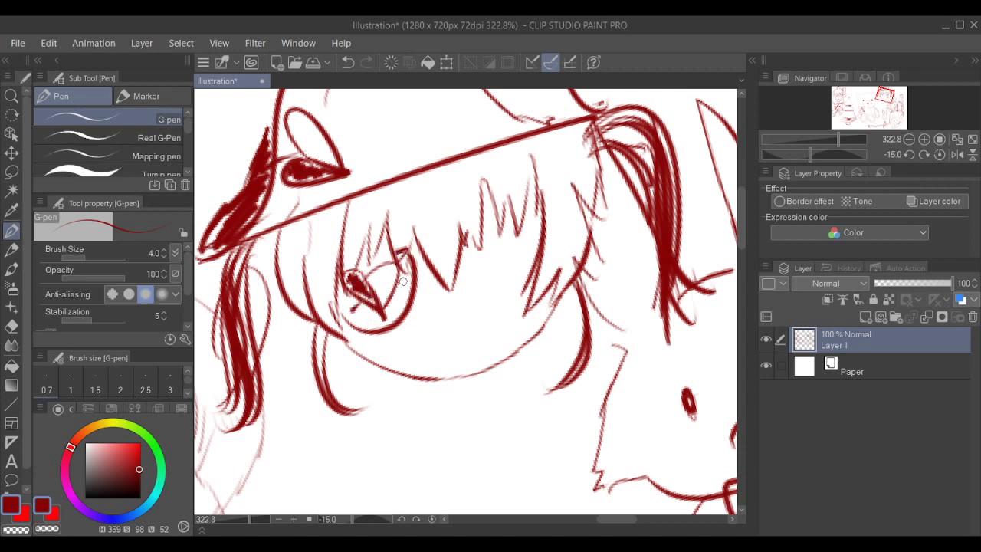
key(ctrl+z)
mouse_move(400, 259)
mouse_down()
mouse_move(393, 243)
mouse_move(410, 247)
mouse_up()
drag(359, 302, 344, 316)
drag(523, 242, 497, 244)
mouse_move(514, 281)
mouse_down()
mouse_move(483, 296)
mouse_move(504, 295)
mouse_up()
scroll(504, 295, down, 1)
key(ctrl+z)
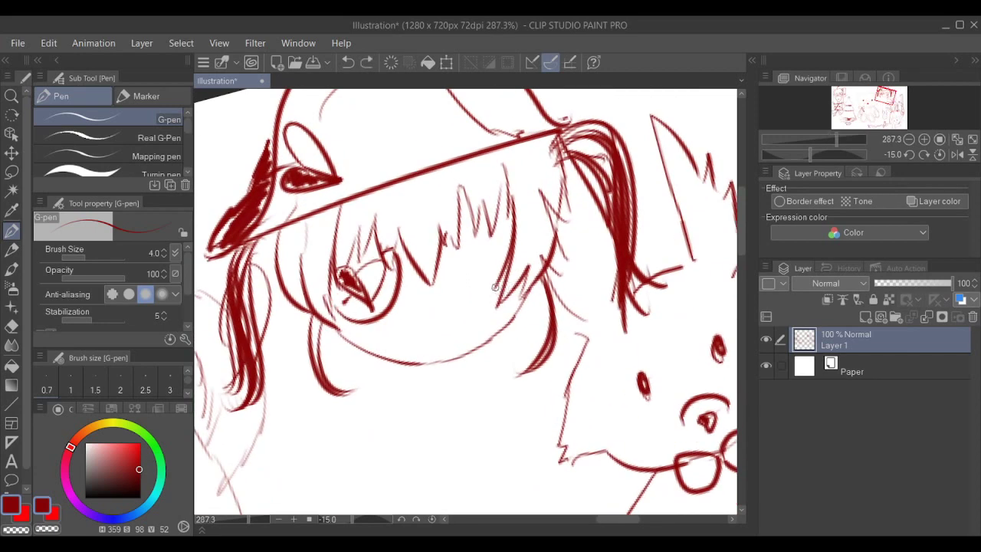
scroll(495, 287, down, 10)
scroll(523, 283, up, 10)
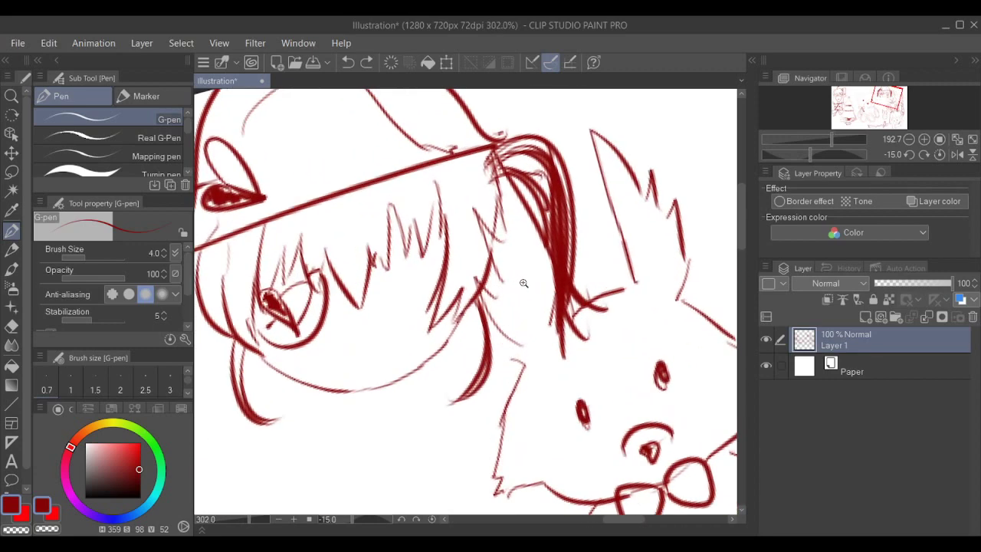
scroll(524, 283, up, 2)
drag(353, 266, 418, 247)
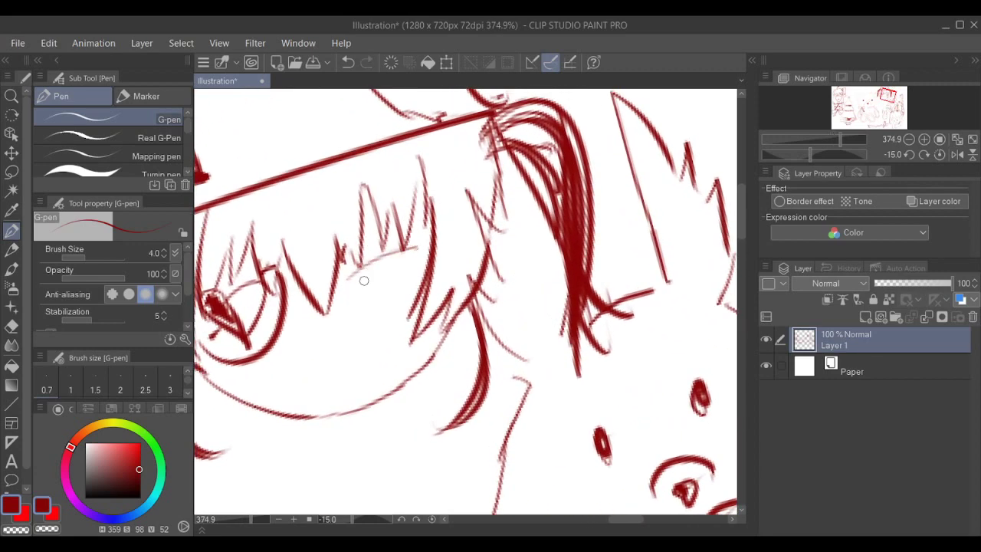
key(ctrl+z)
- Draw the third character's uncovered eye with a thick upper lash line, a squarish iris outline and a shaded pupil
drag(347, 280, 421, 247)
mouse_move(355, 268)
mouse_down()
mouse_move(382, 252)
mouse_move(424, 252)
mouse_up()
mouse_move(372, 266)
mouse_down()
mouse_move(429, 258)
mouse_move(417, 249)
mouse_move(431, 261)
mouse_up()
mouse_move(371, 263)
mouse_down()
mouse_move(353, 278)
mouse_move(368, 300)
mouse_move(406, 282)
mouse_move(402, 294)
mouse_up()
mouse_move(379, 296)
mouse_down()
mouse_move(411, 297)
mouse_move(367, 299)
mouse_move(394, 287)
mouse_up()
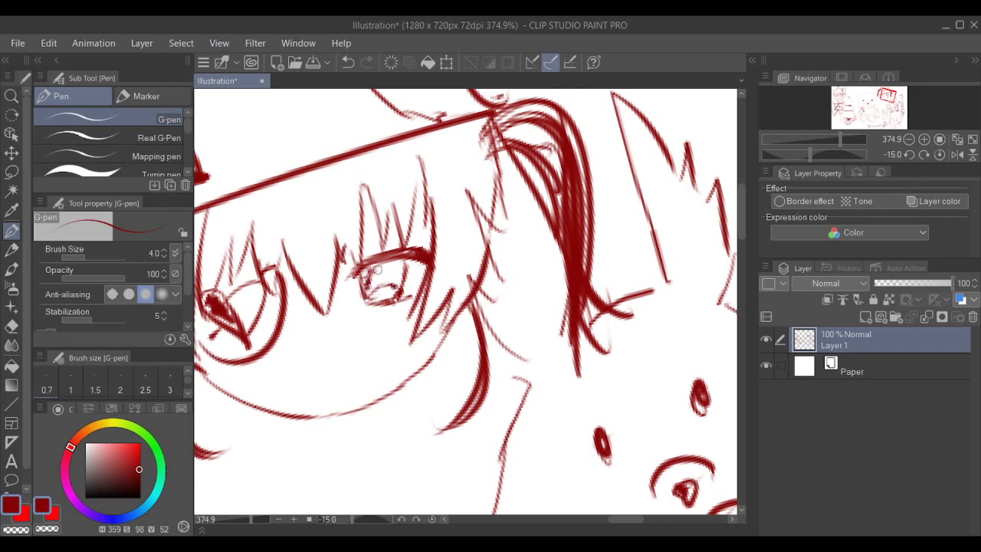
mouse_move(393, 261)
mouse_down()
mouse_move(367, 284)
mouse_move(389, 268)
mouse_move(389, 282)
mouse_move(398, 267)
mouse_up()
scroll(396, 267, down, 5)
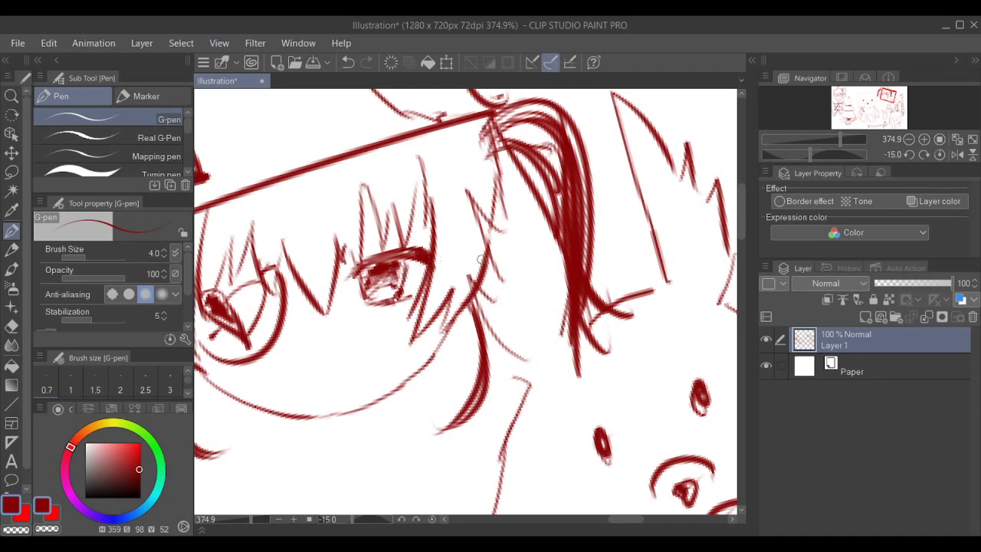
- Thicken the uncovered eye's upper lashes and add an eyelid crease line above them
scroll(460, 292, up, 6)
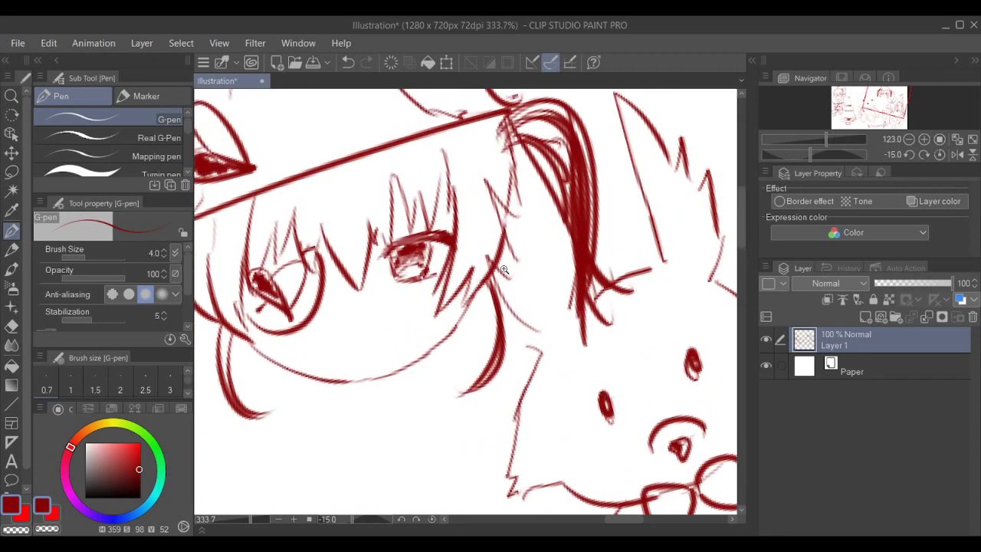
mouse_move(402, 263)
mouse_down()
mouse_move(414, 265)
mouse_move(389, 272)
mouse_move(493, 271)
mouse_up()
mouse_move(447, 228)
mouse_down()
mouse_move(502, 218)
mouse_move(521, 224)
mouse_move(514, 233)
mouse_up()
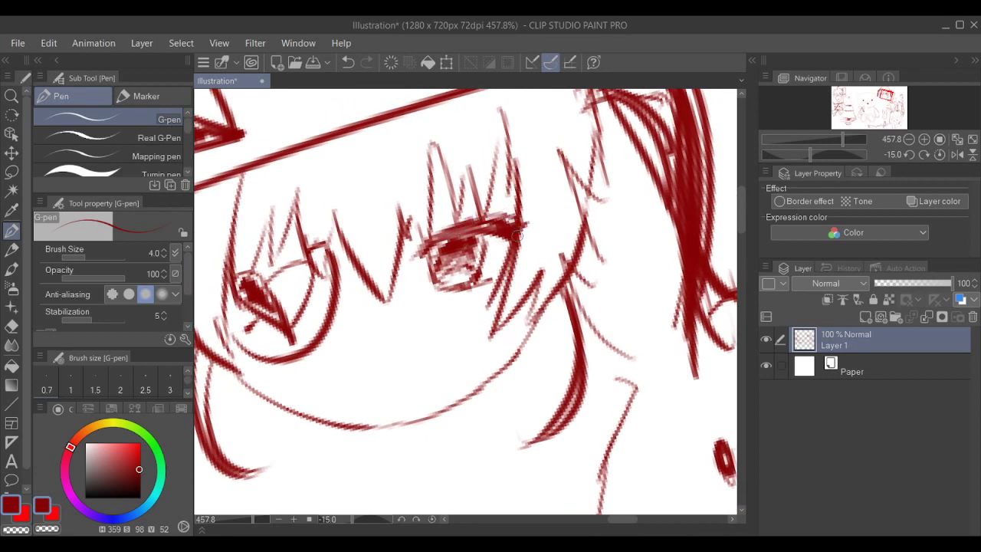
mouse_move(432, 225)
mouse_down()
mouse_move(473, 210)
mouse_move(460, 229)
mouse_move(469, 235)
mouse_up()
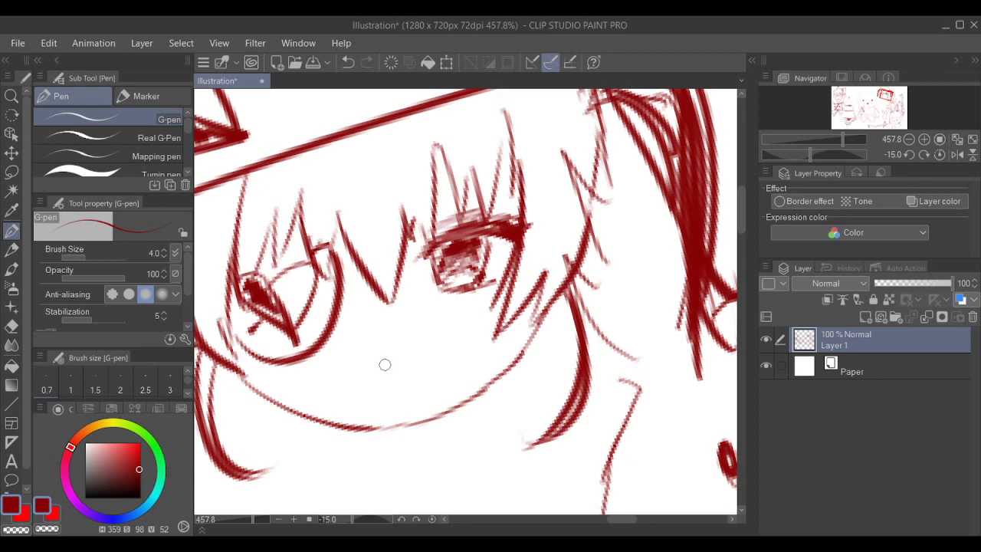
mouse_move(389, 355)
mouse_down()
mouse_move(379, 382)
mouse_move(408, 384)
mouse_move(390, 356)
mouse_up()
drag(474, 323, 466, 325)
scroll(466, 325, down, 6)
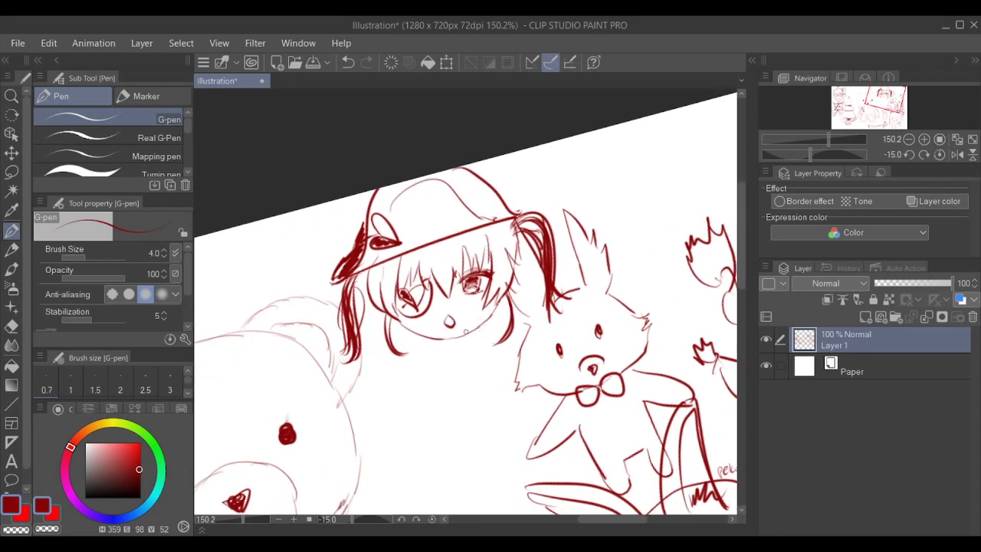
scroll(465, 331, up, 5)
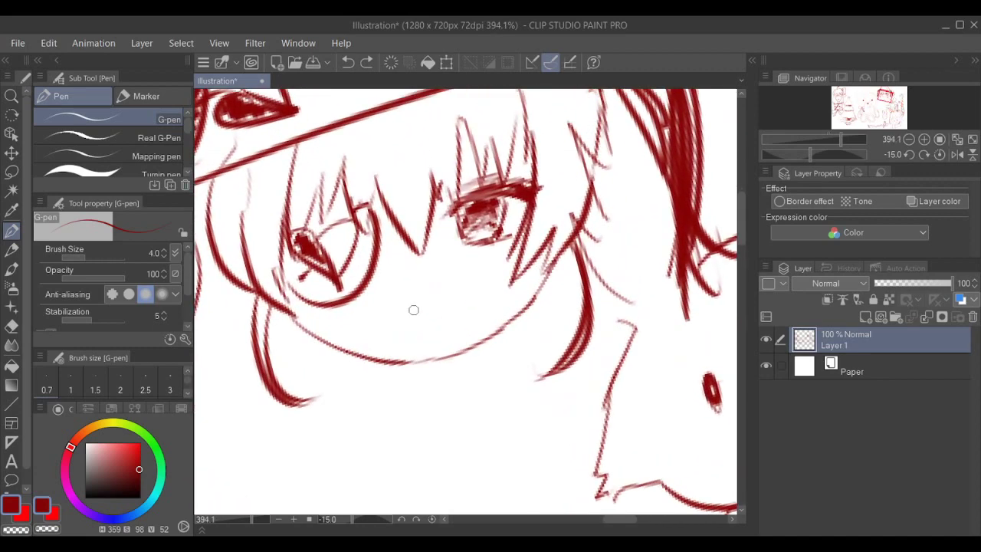
- Draw a small V-shaped smile just above the third character's chin, redoing the strokes until the shape fits
mouse_move(419, 313)
mouse_down()
mouse_move(397, 314)
mouse_move(428, 333)
mouse_up()
mouse_move(417, 313)
mouse_down()
mouse_move(434, 305)
mouse_move(427, 332)
mouse_move(440, 327)
mouse_move(435, 317)
mouse_move(448, 335)
mouse_move(414, 321)
mouse_move(438, 303)
mouse_up()
key(ctrl+z)
key(ctrl+z)
key(ctrl+z)
key(ctrl+z)
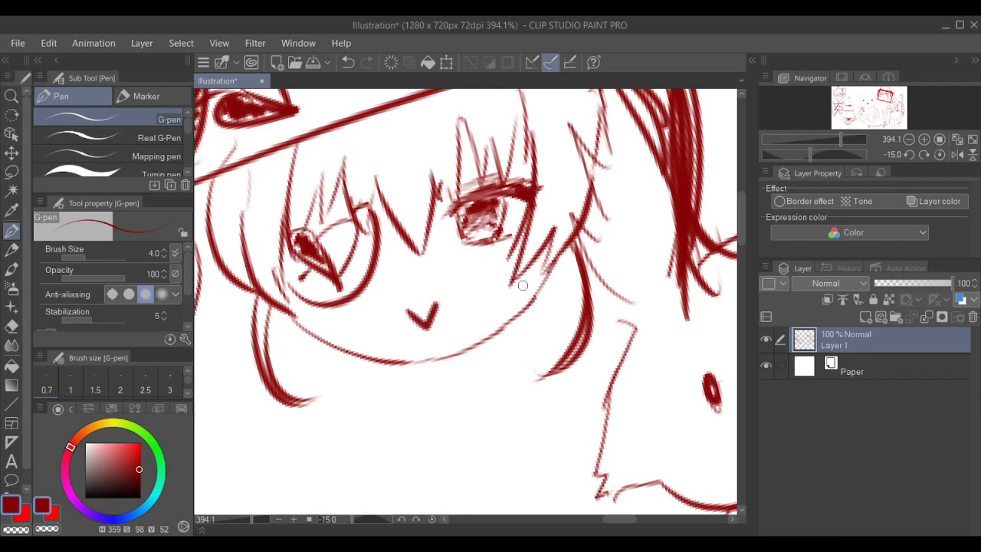
key(ctrl+z)
mouse_move(406, 314)
mouse_down()
mouse_move(429, 331)
mouse_move(454, 298)
mouse_up()
scroll(494, 290, down, 5)
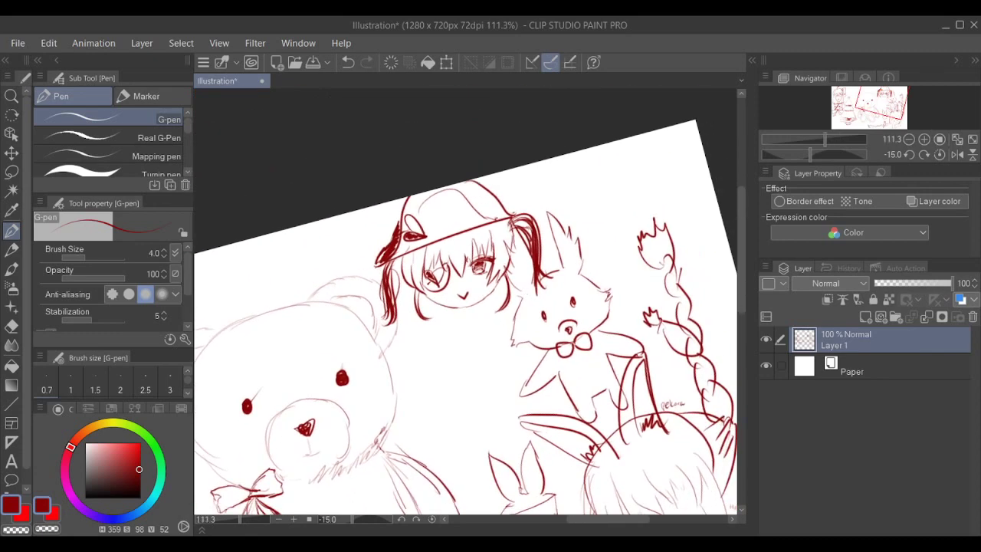
- Handwrite the caption "Ahoy!" beneath the third character's chin
scroll(450, 322, up, 5)
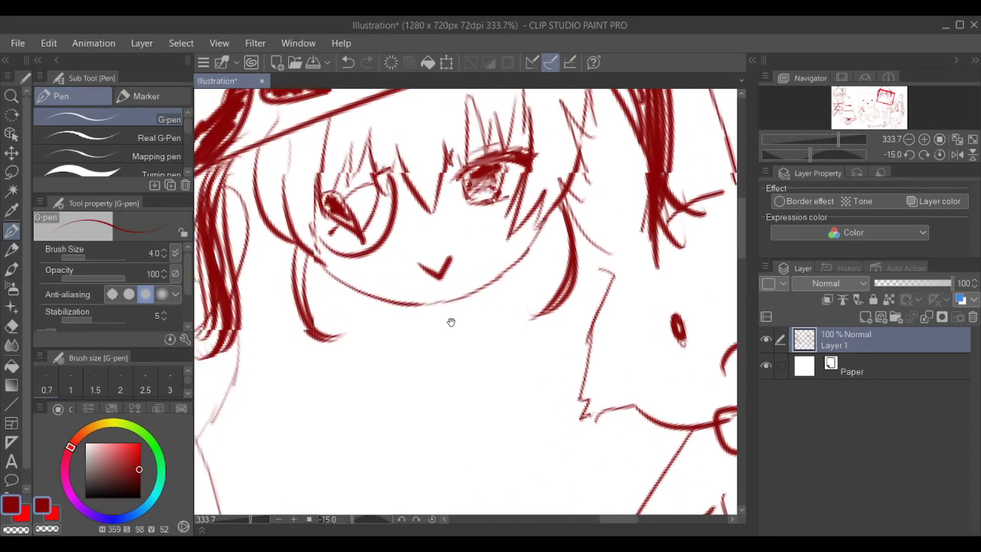
drag(451, 322, 454, 318)
drag(372, 353, 389, 348)
mouse_move(372, 344)
mouse_down()
mouse_move(394, 323)
mouse_move(408, 348)
mouse_up()
mouse_move(416, 333)
mouse_down()
mouse_move(441, 331)
mouse_move(425, 351)
mouse_up()
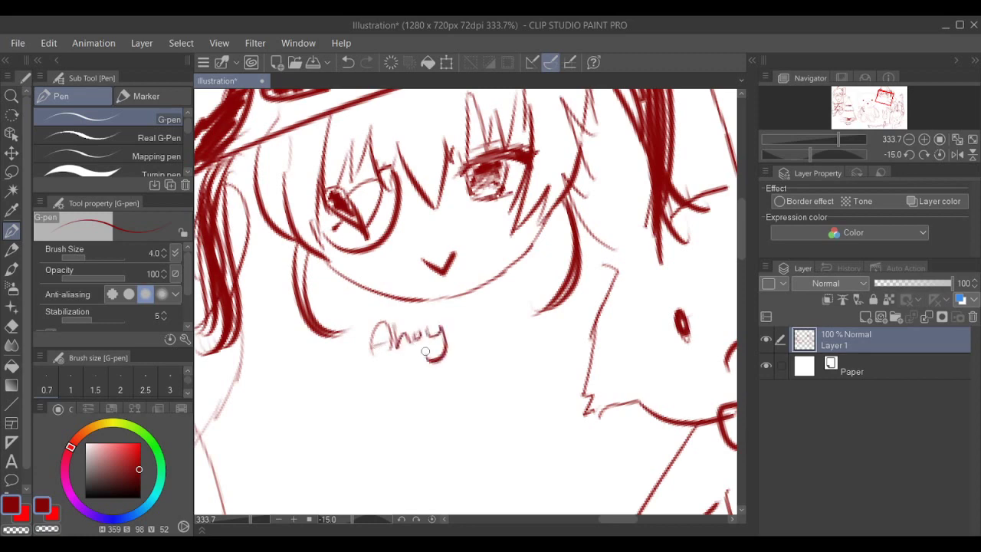
drag(449, 305, 450, 320)
click(450, 325)
- Handwrite the small label "marine" just above the brim line of the third character's hat
mouse_move(521, 253)
mouse_down()
mouse_move(508, 317)
mouse_move(444, 460)
mouse_up()
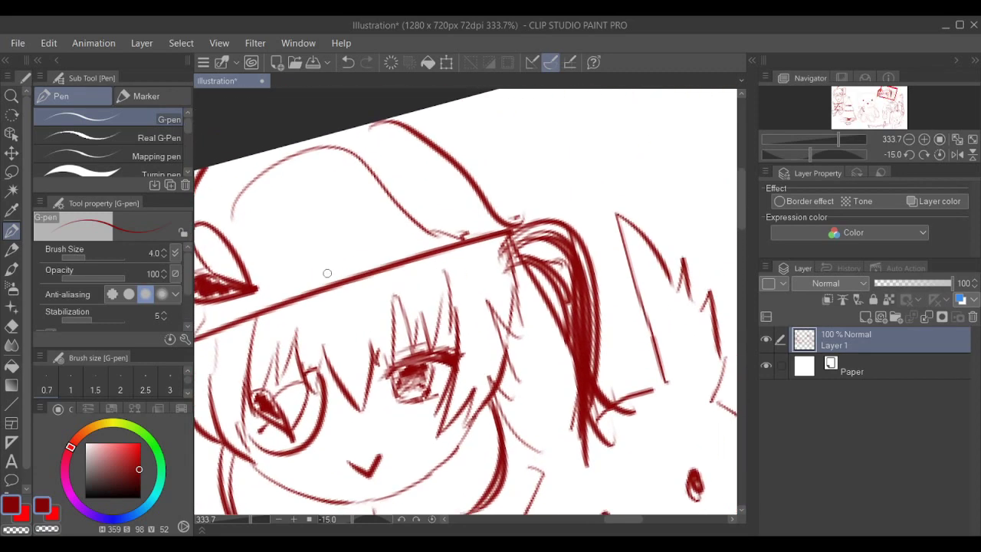
drag(314, 282, 382, 263)
drag(518, 304, 535, 263)
- Review the whole scene, checking how the hat-wearing character sits between the teddy bear and the rabbit doll
scroll(535, 263, down, 7)
drag(602, 309, 640, 277)
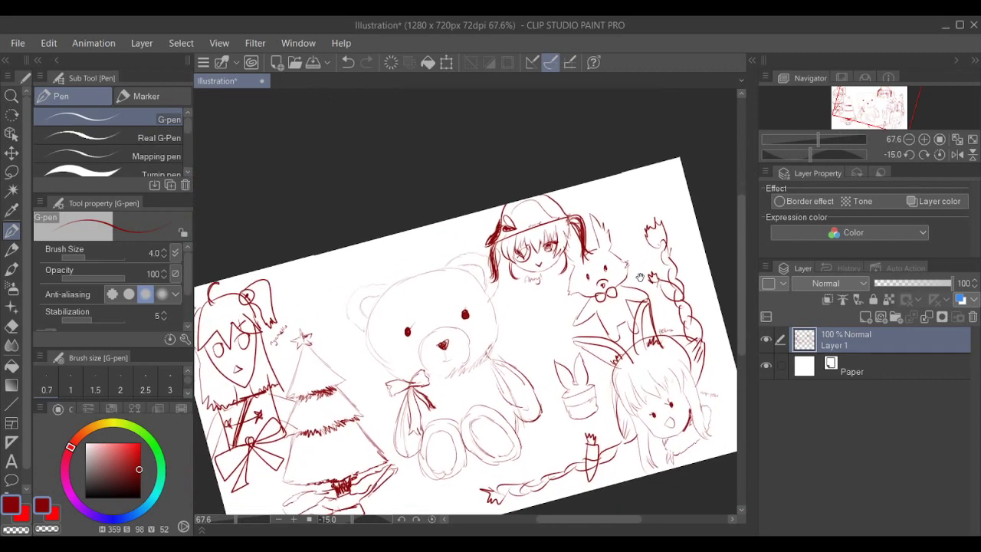
scroll(640, 277, down, 1)
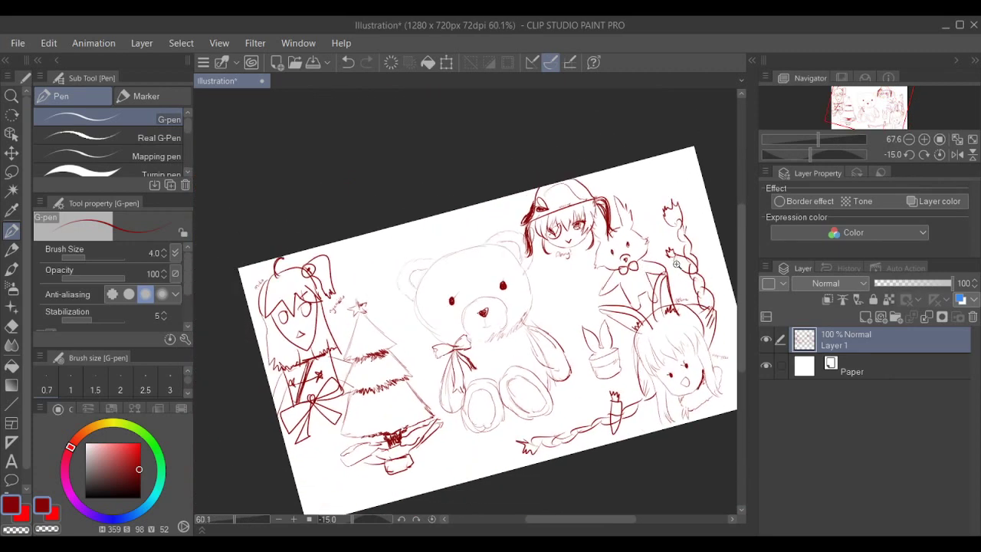
drag(663, 265, 657, 293)
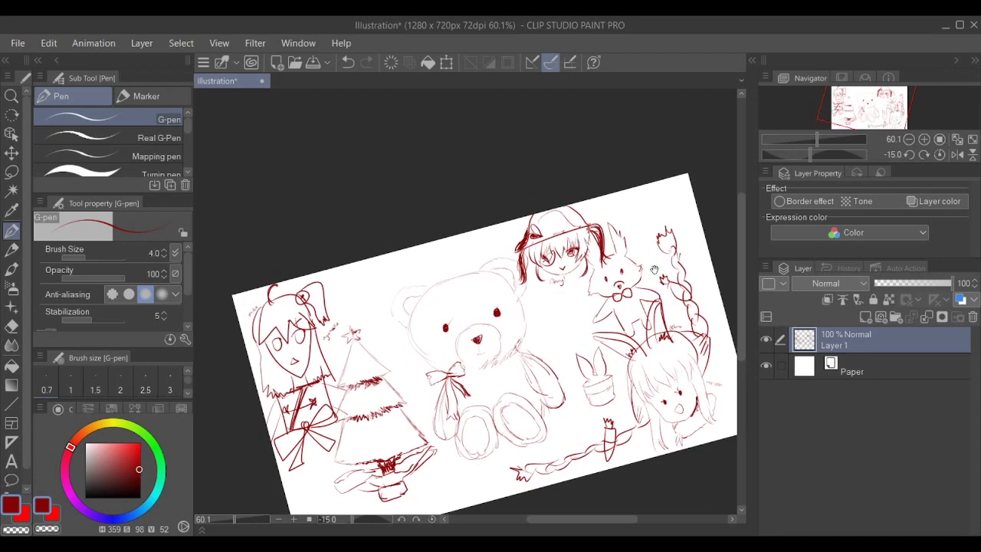
scroll(627, 273, up, 5)
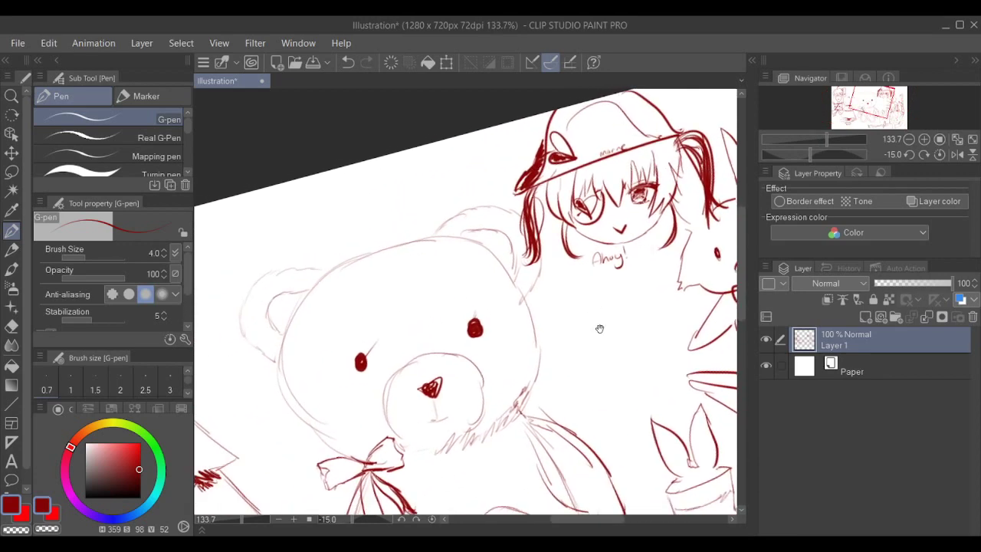
click(416, 519)
click(416, 519)
click(416, 519)
click(416, 519)
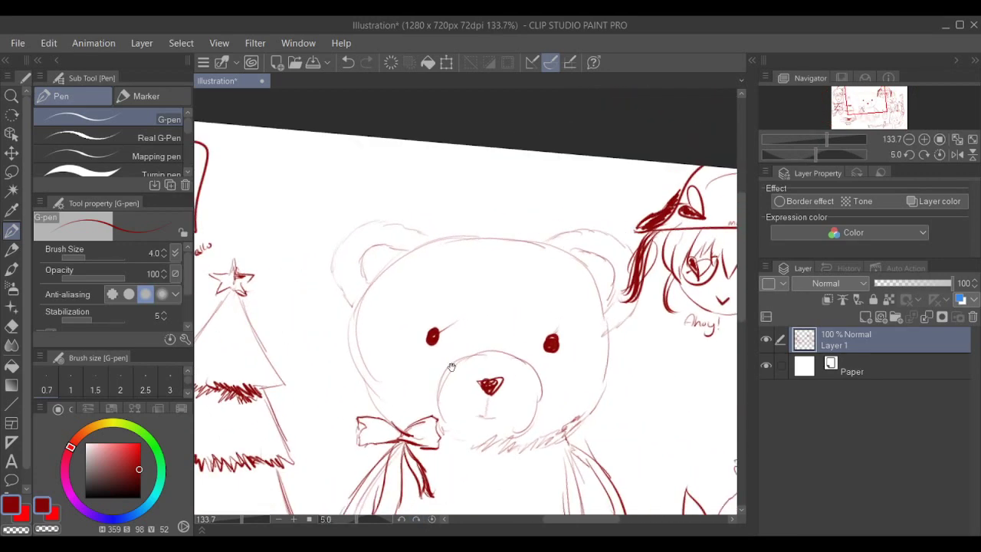
mouse_move(460, 306)
mouse_down()
mouse_move(583, 312)
mouse_move(486, 342)
mouse_up()
drag(629, 336, 478, 331)
drag(664, 374, 528, 337)
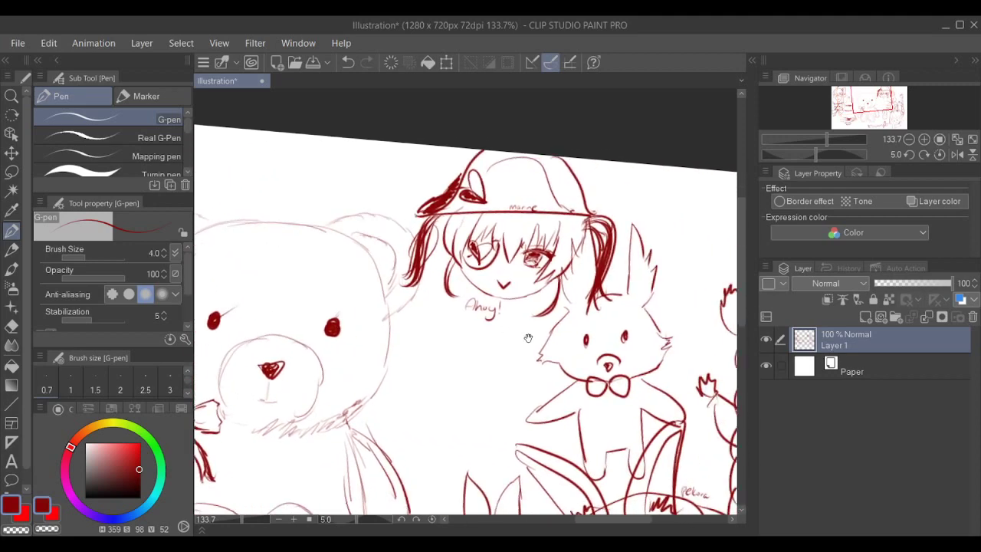
mouse_move(698, 314)
mouse_down()
mouse_move(565, 287)
mouse_move(728, 182)
mouse_move(706, 215)
mouse_up()
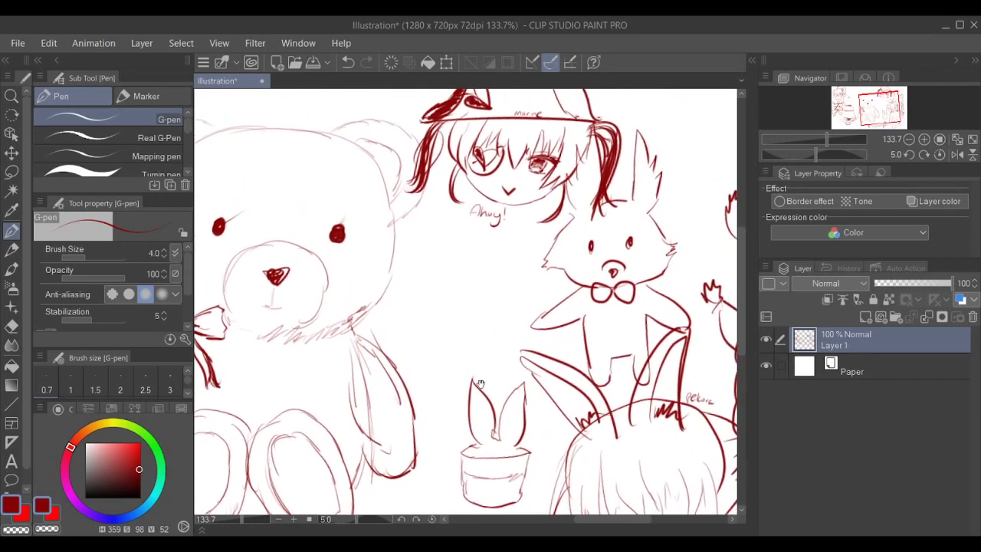
- Examine the empty area below the "Ahoy!" caption, between the teddy bear, the rabbit doll and the potted plant
click(402, 519)
click(403, 519)
drag(504, 354, 529, 326)
click(416, 519)
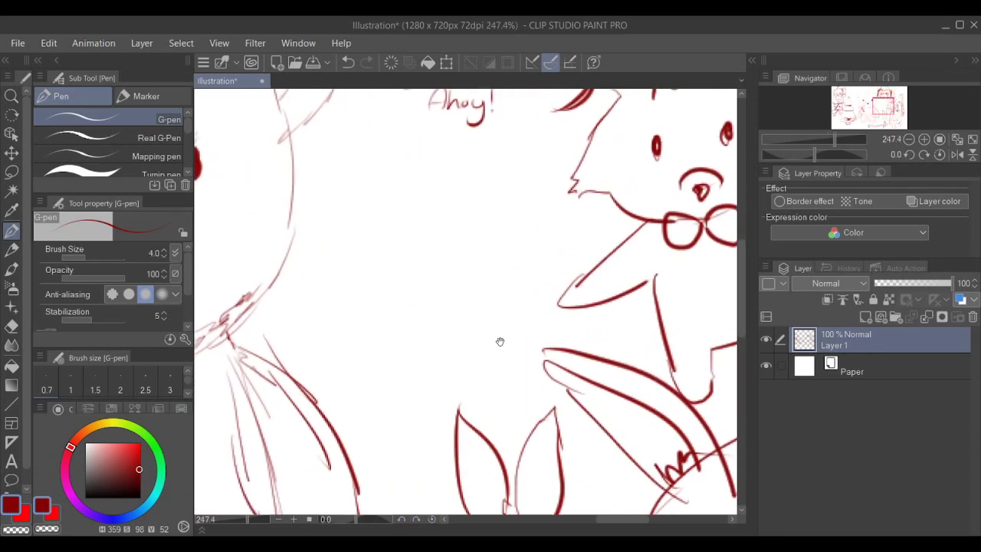
drag(475, 361, 498, 407)
click(404, 518)
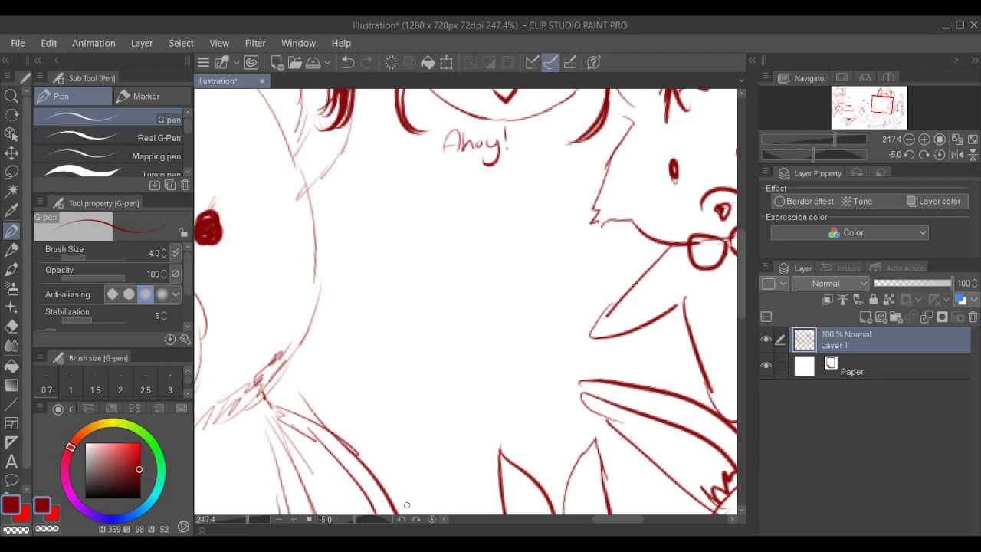
drag(583, 350, 570, 385)
scroll(543, 427, up, 4)
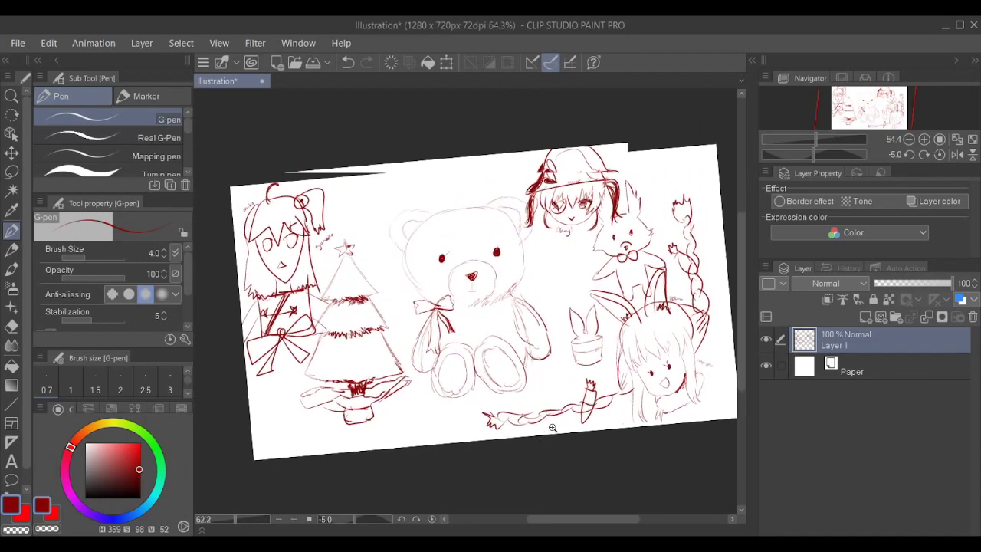
scroll(461, 425, down, 5)
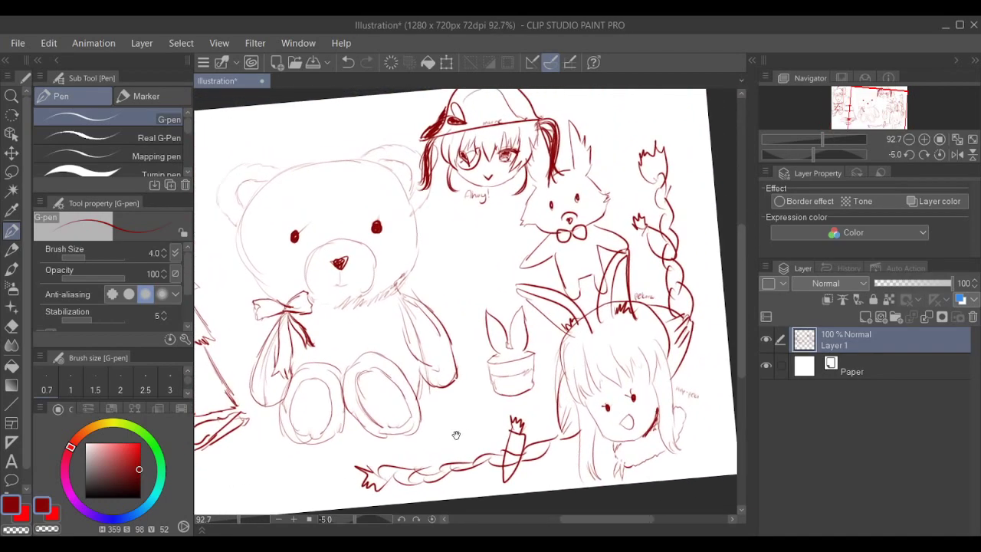
scroll(464, 427, up, 6)
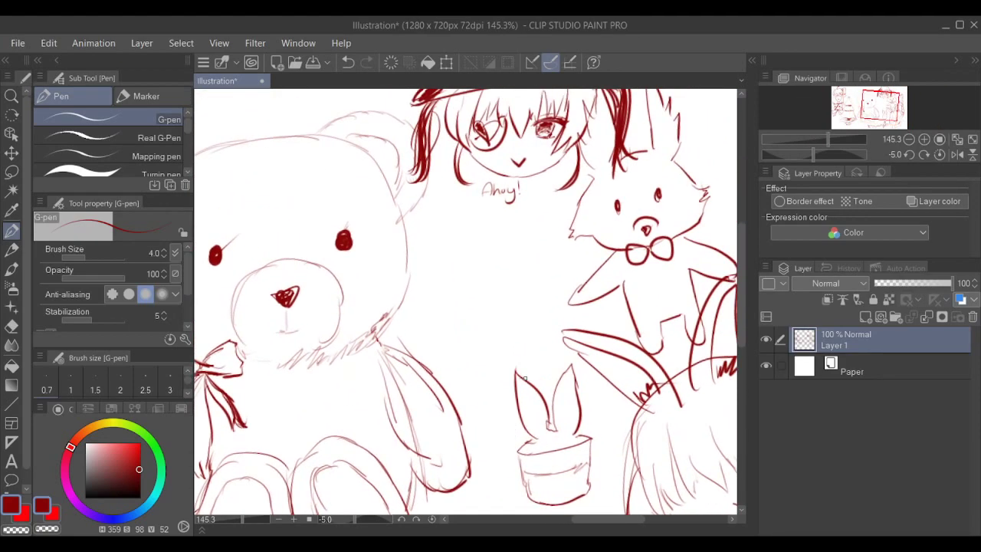
scroll(529, 385, down, 4)
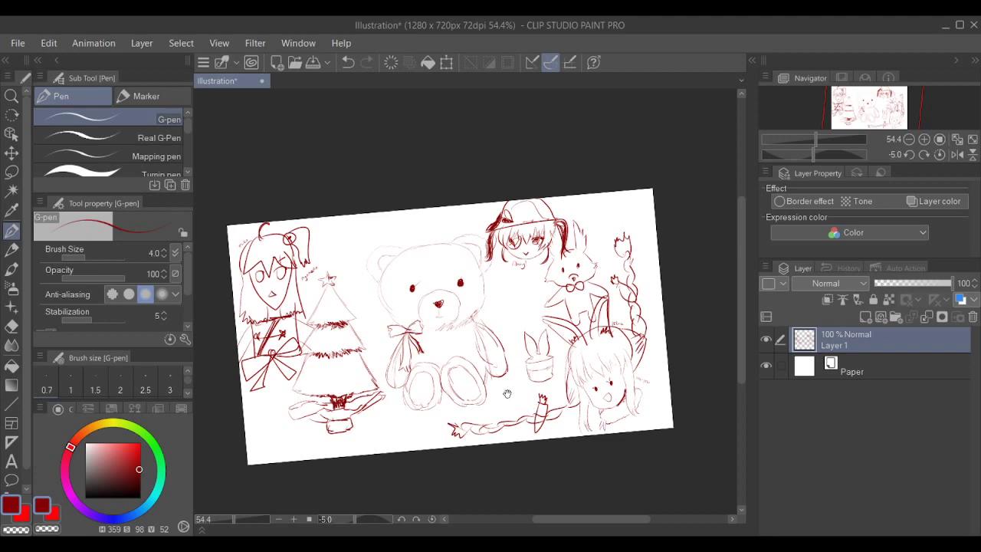
mouse_move(507, 394)
mouse_down()
mouse_move(522, 406)
mouse_move(490, 424)
mouse_move(499, 421)
mouse_up()
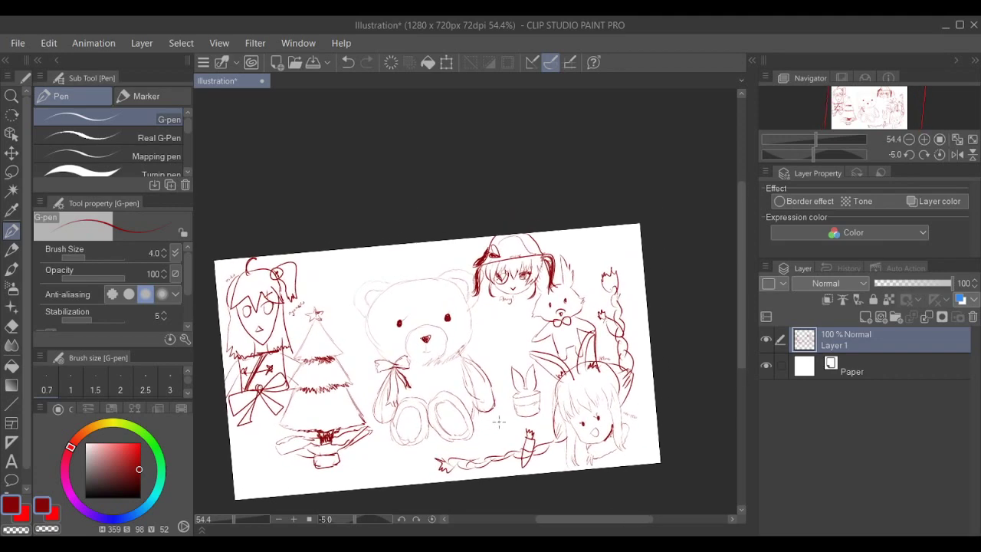
scroll(524, 383, up, 5)
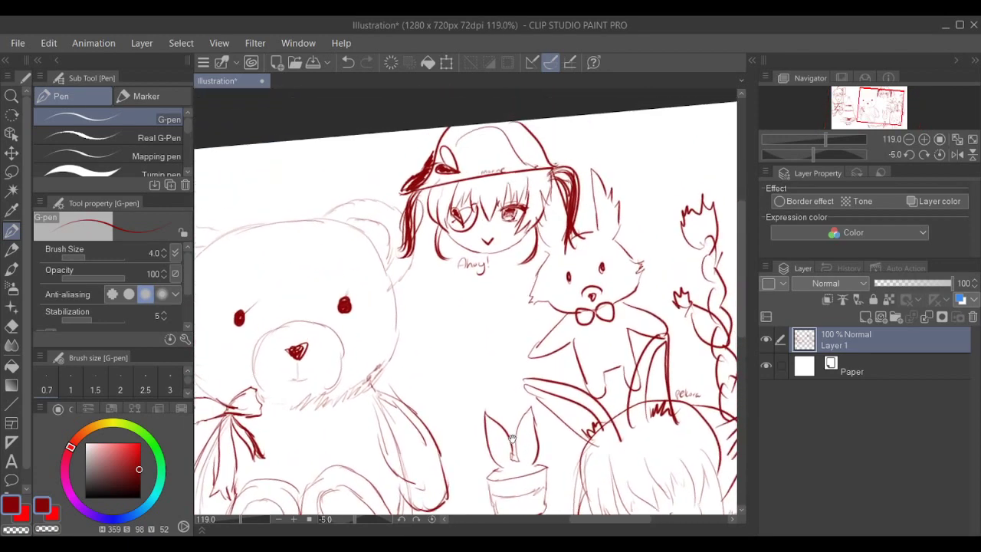
- Try to sketch the bangs of a small fourth character in the empty area below the "Ahoy!" caption
scroll(512, 438, up, 2)
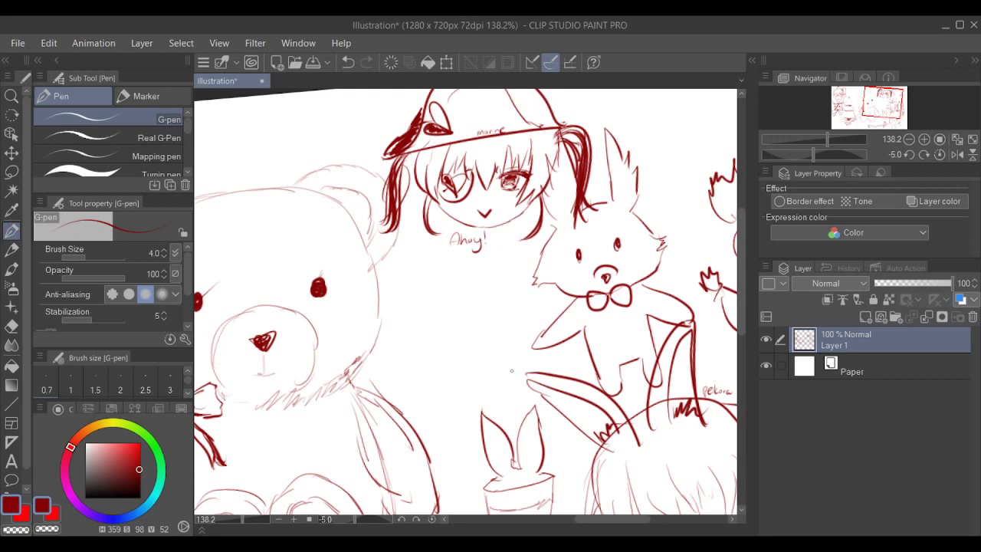
drag(575, 289, 527, 289)
mouse_move(584, 260)
mouse_down()
mouse_move(636, 253)
mouse_move(634, 281)
mouse_move(617, 276)
mouse_move(657, 294)
mouse_move(636, 316)
mouse_up()
drag(586, 292, 659, 292)
drag(542, 310, 598, 265)
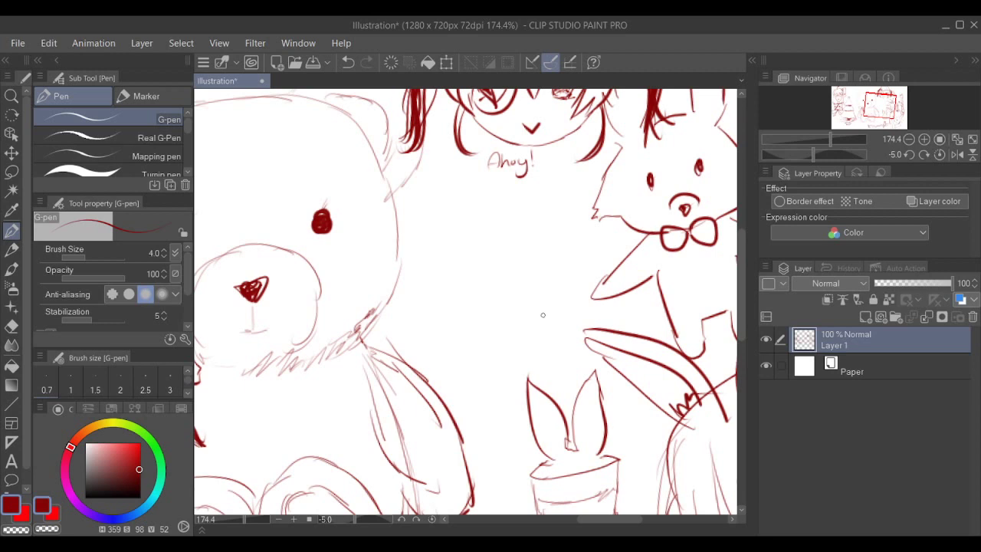
drag(442, 219, 467, 301)
drag(465, 247, 500, 305)
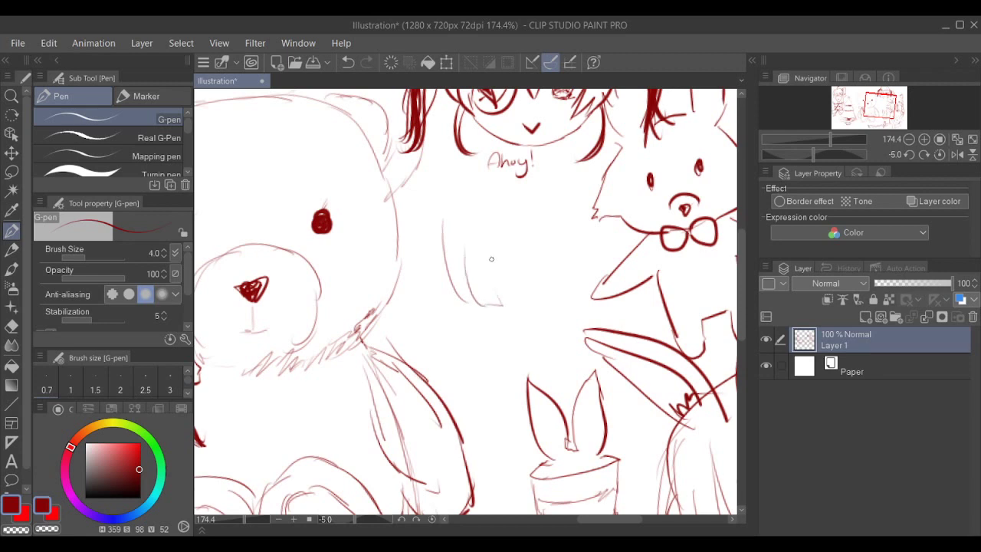
mouse_move(491, 259)
mouse_down()
mouse_move(506, 299)
mouse_move(530, 301)
mouse_up()
drag(532, 265, 538, 305)
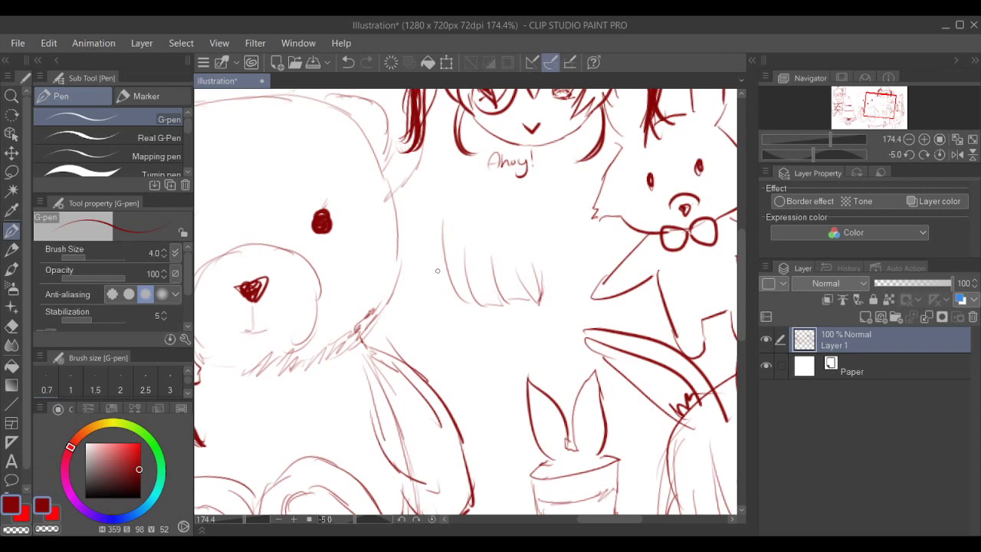
- Try to add left-hand hair strands and a wide head outline around the small character's bangs
mouse_move(442, 245)
mouse_down()
mouse_move(435, 300)
mouse_move(423, 279)
mouse_move(425, 302)
mouse_up()
key(ctrl+z)
key(ctrl+z)
drag(442, 246, 446, 294)
drag(421, 259, 427, 302)
drag(411, 258, 427, 225)
drag(450, 195, 409, 217)
mouse_move(476, 198)
mouse_down()
mouse_move(512, 197)
mouse_move(559, 228)
mouse_move(579, 248)
mouse_move(593, 307)
mouse_up()
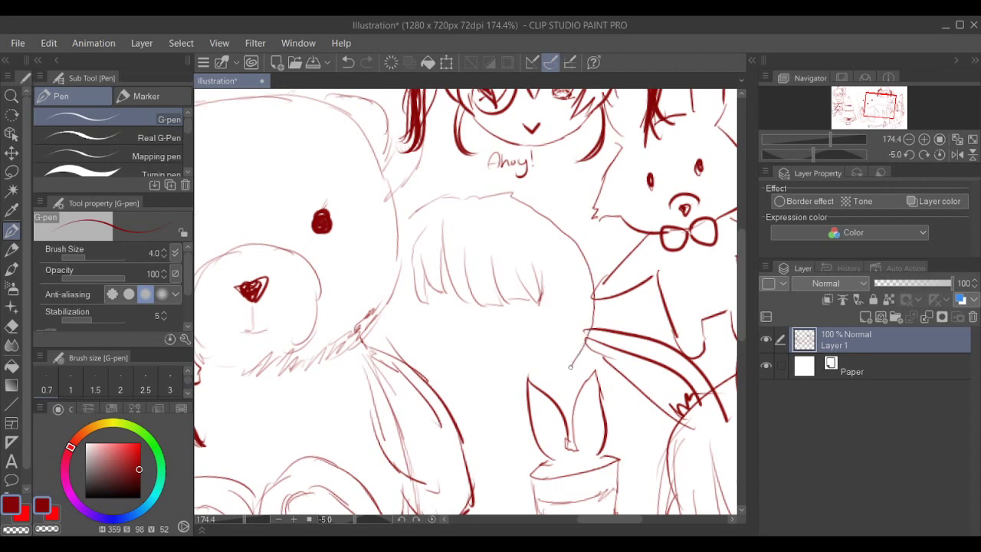
key(ctrl+z)
- Sketch smaller curved bangs with an arc above them for a fourth character, just below the "Ahoy!" caption
scroll(567, 250, down, 3)
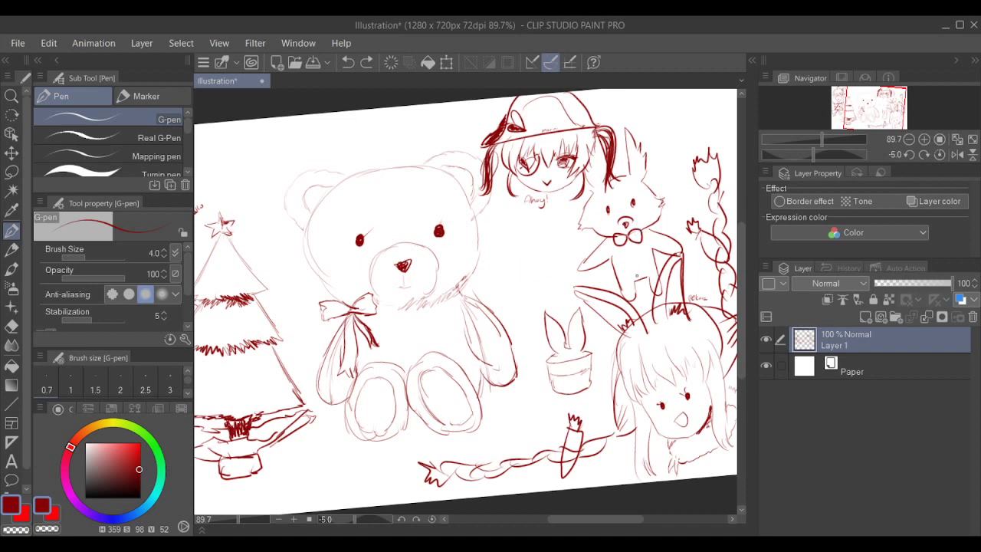
drag(606, 259, 599, 268)
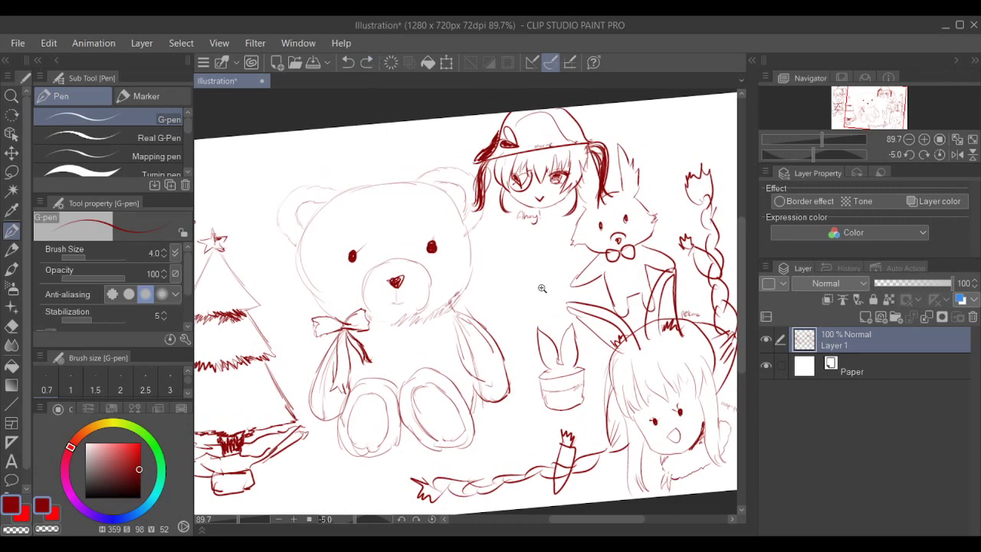
scroll(539, 291, up, 4)
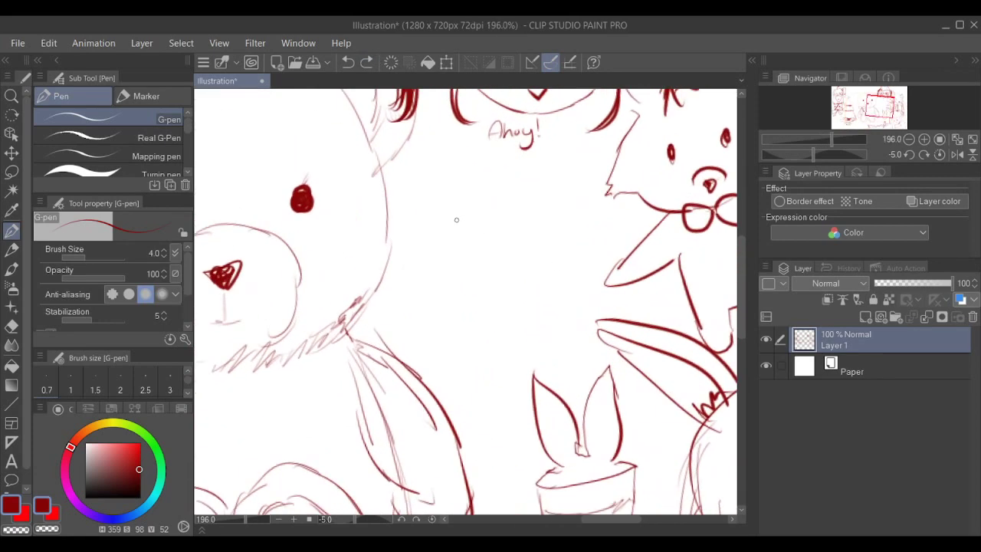
mouse_move(442, 207)
mouse_down()
mouse_move(444, 251)
mouse_move(460, 249)
mouse_move(476, 218)
mouse_move(461, 235)
mouse_up()
key(ctrl+z)
key(ctrl+z)
key(ctrl+z)
mouse_move(465, 208)
mouse_down()
mouse_move(476, 235)
mouse_move(491, 224)
mouse_up()
drag(492, 210, 499, 220)
key(ctrl+z)
key(ctrl+z)
mouse_move(445, 205)
mouse_down()
mouse_move(450, 236)
mouse_move(455, 181)
mouse_move(488, 176)
mouse_move(511, 212)
mouse_up()
- Outline the top of the small character's head and a long wavy right-hand hair edge reaching toward the potted plant
mouse_move(435, 188)
mouse_down()
mouse_move(462, 180)
mouse_move(430, 176)
mouse_move(410, 229)
mouse_up()
drag(447, 173, 477, 167)
drag(517, 172, 541, 207)
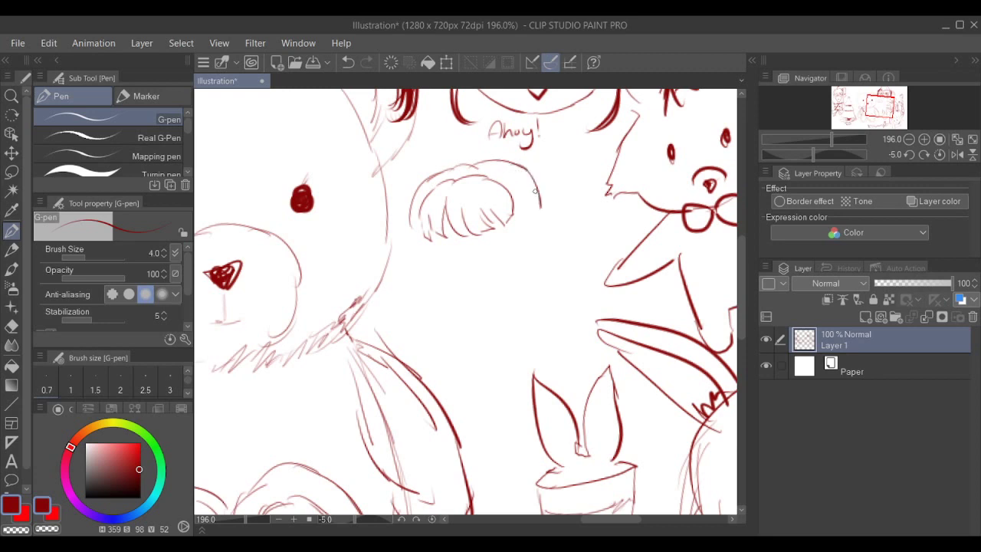
key(ctrl+z)
mouse_move(475, 169)
mouse_down()
mouse_move(520, 173)
mouse_move(544, 220)
mouse_up()
key(ctrl+z)
mouse_move(475, 167)
mouse_down()
mouse_move(536, 196)
mouse_move(581, 348)
mouse_move(569, 372)
mouse_up()
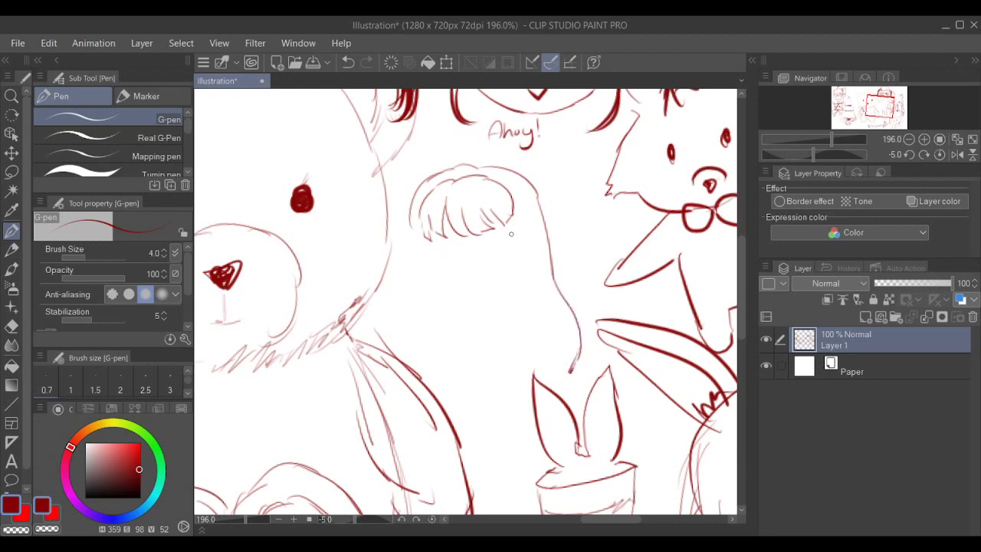
- Draw the small character's pointed side locks and the rounded face line between them, ending in a chin
mouse_move(511, 208)
mouse_down()
mouse_move(524, 299)
mouse_move(513, 207)
mouse_up()
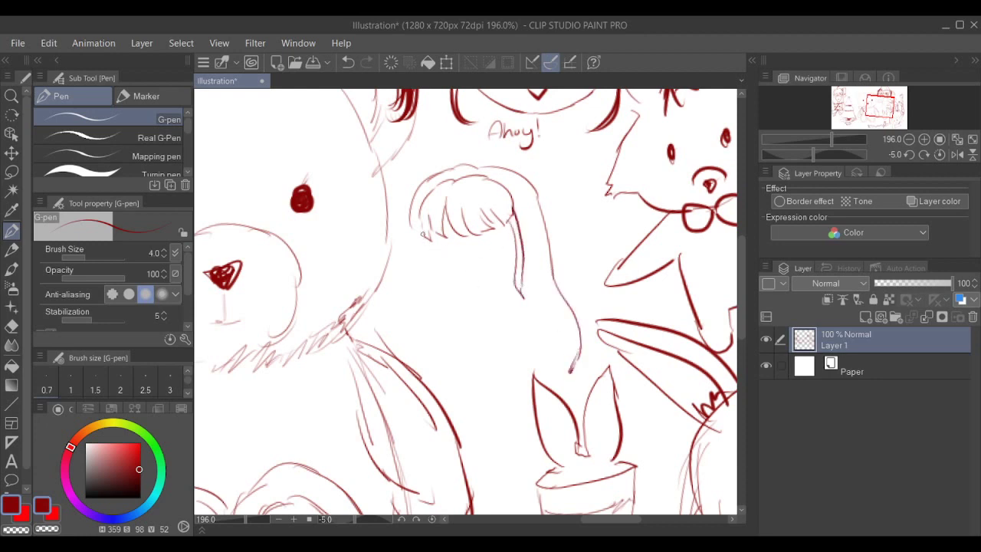
mouse_move(422, 233)
mouse_down()
mouse_move(446, 316)
mouse_move(435, 283)
mouse_move(429, 230)
mouse_up()
mouse_move(439, 287)
mouse_down()
mouse_move(506, 277)
mouse_move(510, 262)
mouse_move(474, 302)
mouse_move(508, 273)
mouse_move(452, 292)
mouse_move(480, 299)
mouse_move(511, 273)
mouse_up()
key(ctrl+z)
key(ctrl+z)
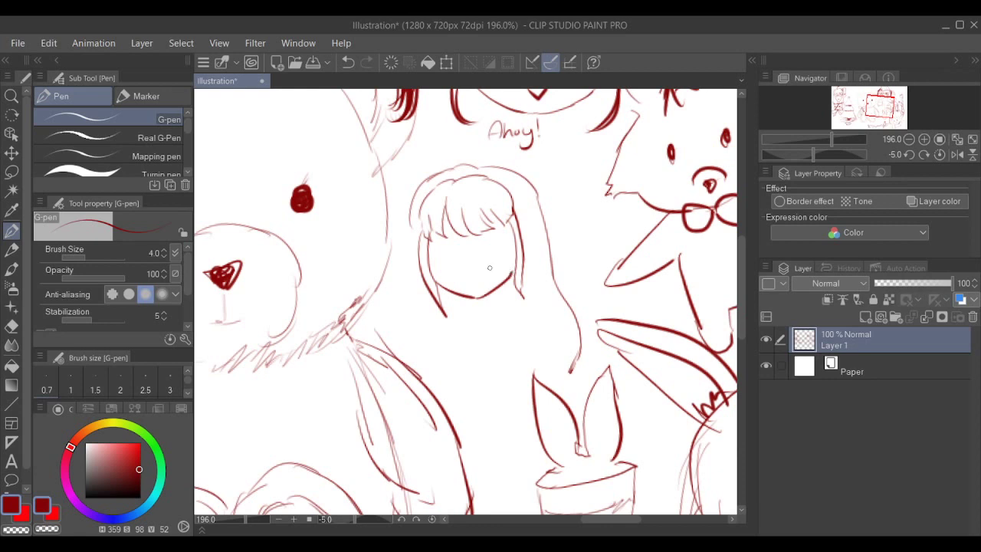
- Draw the small character's oval eyes with short lash lines and a small open mouth
mouse_move(481, 238)
mouse_down()
mouse_move(503, 250)
mouse_move(438, 257)
mouse_move(483, 242)
mouse_move(452, 283)
mouse_move(490, 268)
mouse_move(452, 273)
mouse_move(475, 280)
mouse_move(475, 266)
mouse_move(458, 272)
mouse_move(481, 269)
mouse_move(474, 267)
mouse_up()
key(ctrl+z)
key(ctrl+z)
- Sketch the hatched hair tie on the small character's right side and the long layered hair on the left
drag(412, 228, 416, 257)
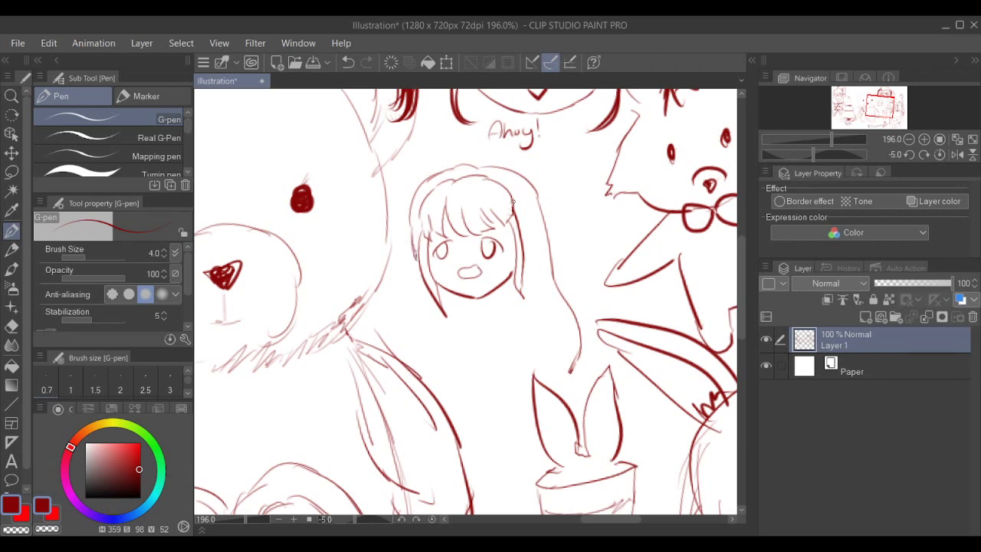
mouse_move(513, 201)
mouse_down()
mouse_move(535, 229)
mouse_move(529, 187)
mouse_move(510, 184)
mouse_move(524, 176)
mouse_up()
drag(417, 264, 427, 372)
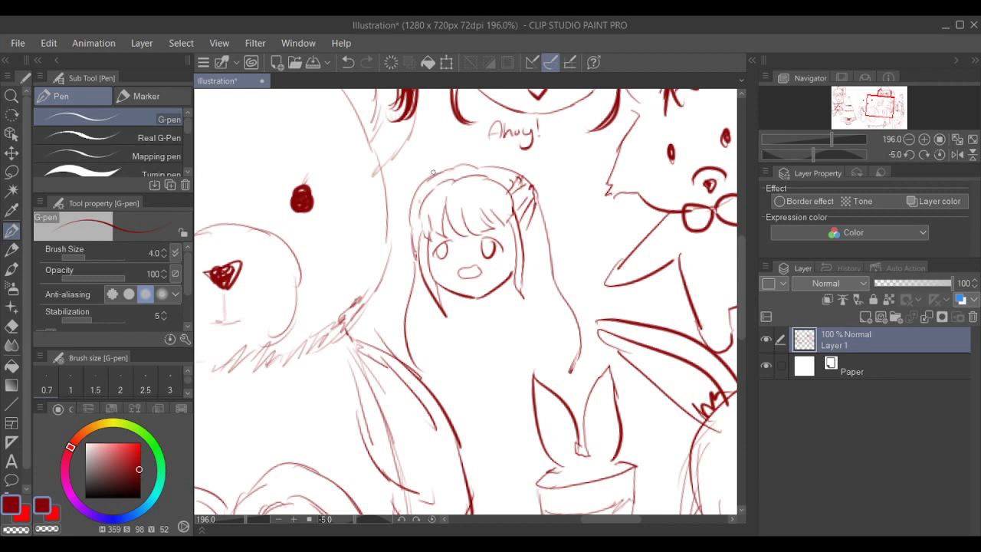
mouse_move(439, 172)
mouse_down()
mouse_move(394, 194)
mouse_move(429, 179)
mouse_move(397, 256)
mouse_up()
key(ctrl+z)
key(ctrl+z)
drag(406, 214, 413, 301)
drag(414, 294, 402, 344)
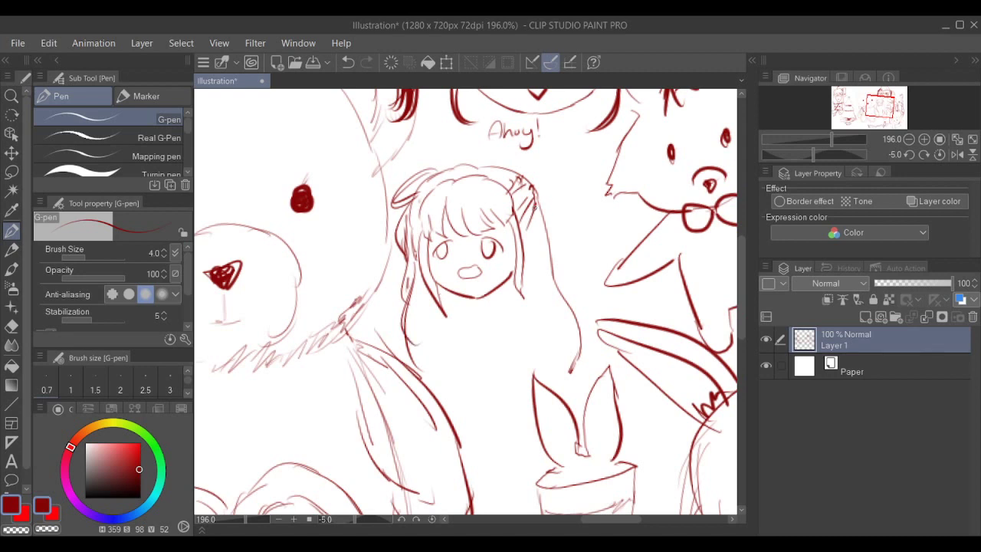
drag(535, 211, 531, 222)
- Draw a small ribbed crown on top of the character's head and a bow on the left of the hair
mouse_move(450, 168)
mouse_down()
mouse_move(469, 159)
mouse_move(474, 170)
mouse_move(457, 137)
mouse_move(476, 161)
mouse_move(452, 131)
mouse_move(453, 160)
mouse_up()
drag(456, 145, 461, 159)
drag(469, 142, 470, 166)
drag(469, 168, 414, 188)
mouse_move(410, 187)
mouse_down()
mouse_move(394, 202)
mouse_move(414, 201)
mouse_up()
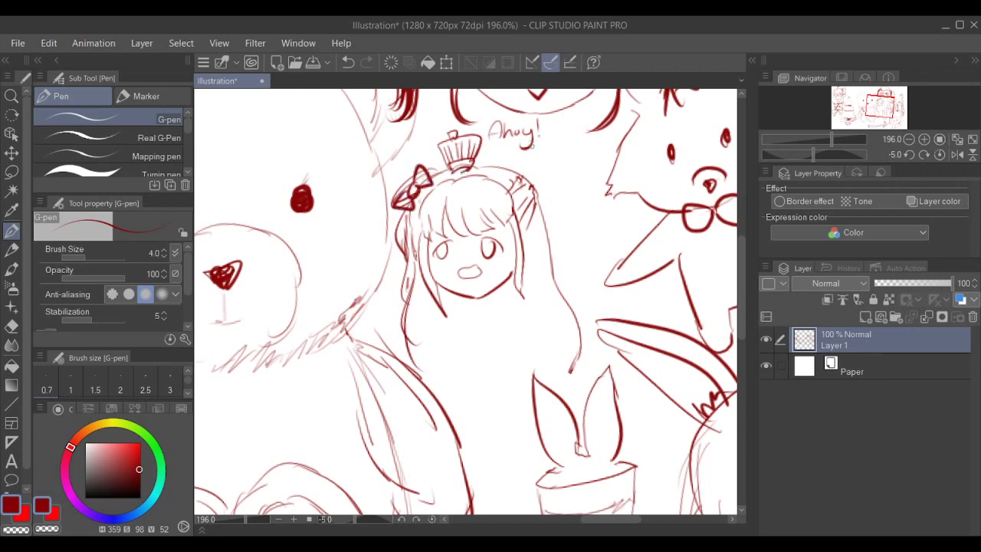
- Sketch the small character's seated body beneath the chin, with a round hand and two oval feet
scroll(507, 290, up, 3)
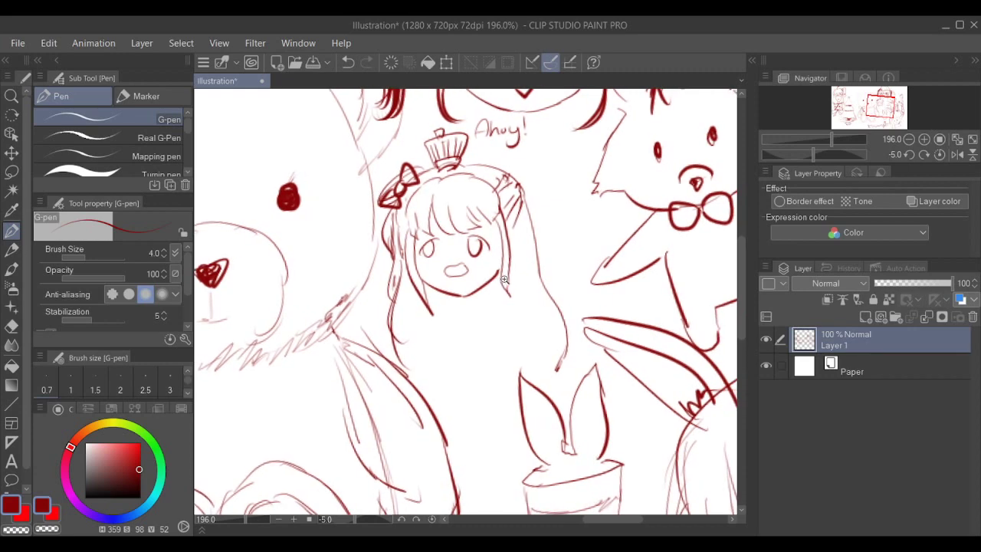
scroll(499, 286, down, 3)
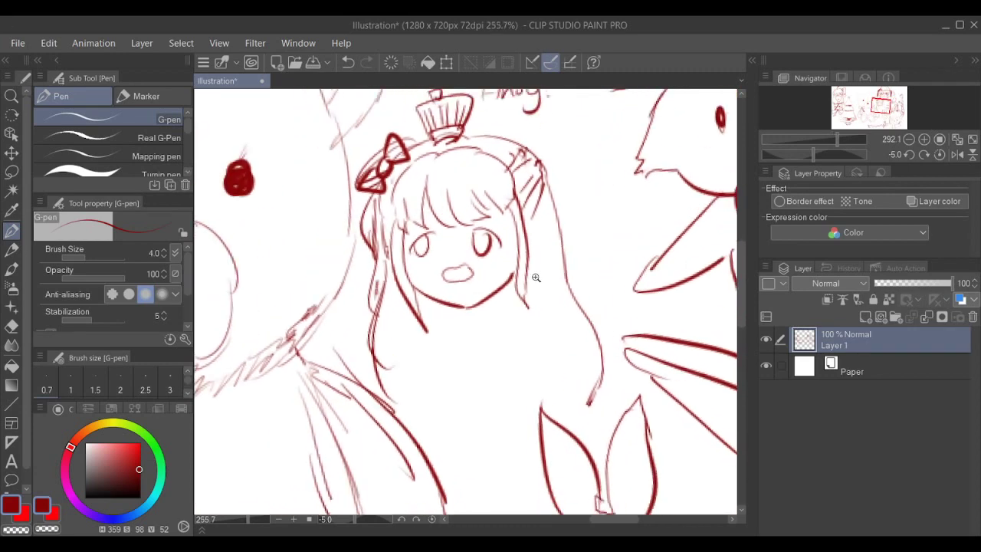
scroll(494, 285, up, 3)
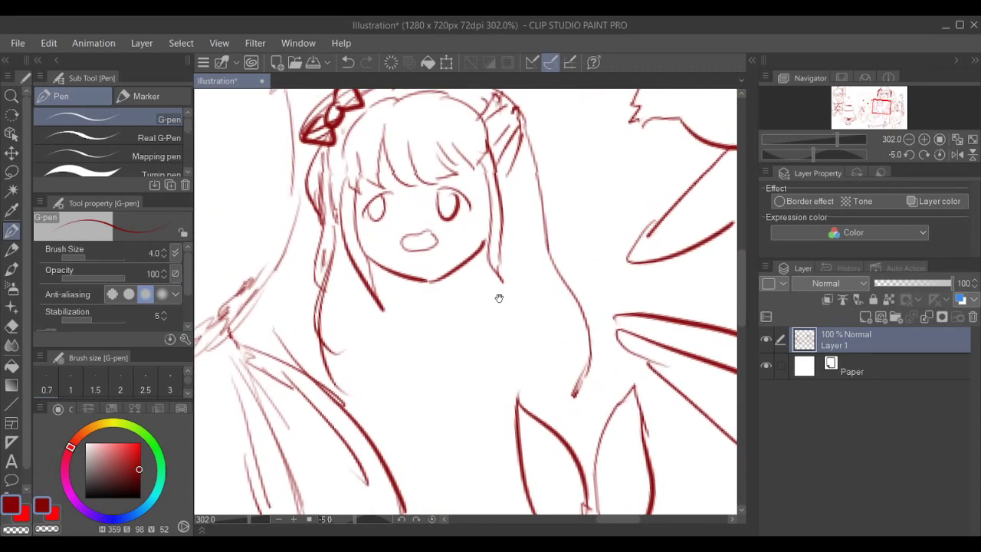
mouse_move(423, 269)
mouse_down()
mouse_move(366, 329)
mouse_move(390, 336)
mouse_move(422, 312)
mouse_move(421, 362)
mouse_up()
mouse_move(480, 302)
mouse_down()
mouse_move(395, 348)
mouse_move(415, 376)
mouse_move(460, 371)
mouse_move(450, 360)
mouse_move(466, 354)
mouse_move(475, 379)
mouse_move(508, 361)
mouse_move(502, 299)
mouse_up()
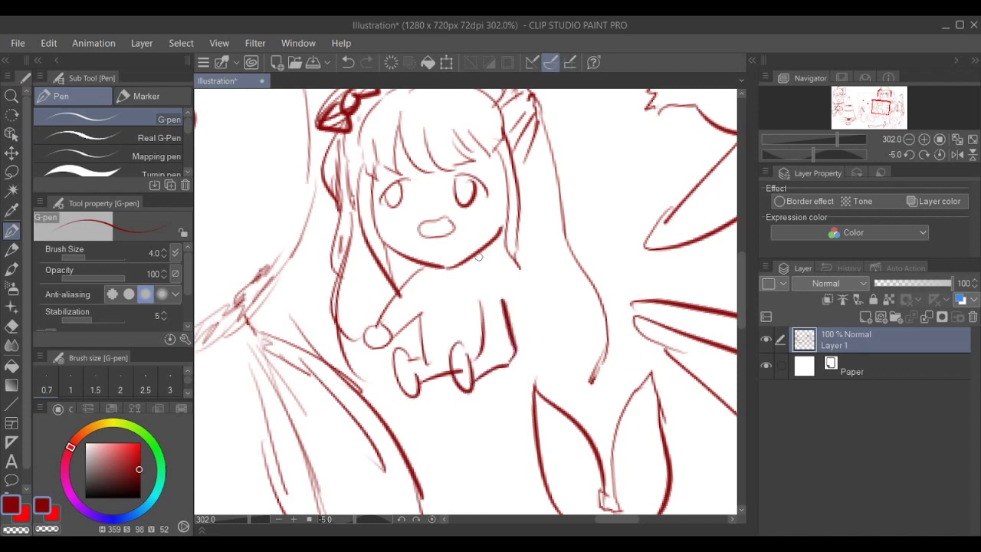
- Add the second arm and the diagonal clothing lines on the small character's chest
drag(479, 257, 502, 289)
key(ctrl+z)
drag(493, 244, 501, 306)
mouse_move(468, 276)
mouse_down()
mouse_move(435, 333)
mouse_move(479, 295)
mouse_up()
scroll(519, 245, down, 4)
drag(548, 254, 540, 310)
drag(540, 256, 569, 239)
drag(526, 244, 473, 257)
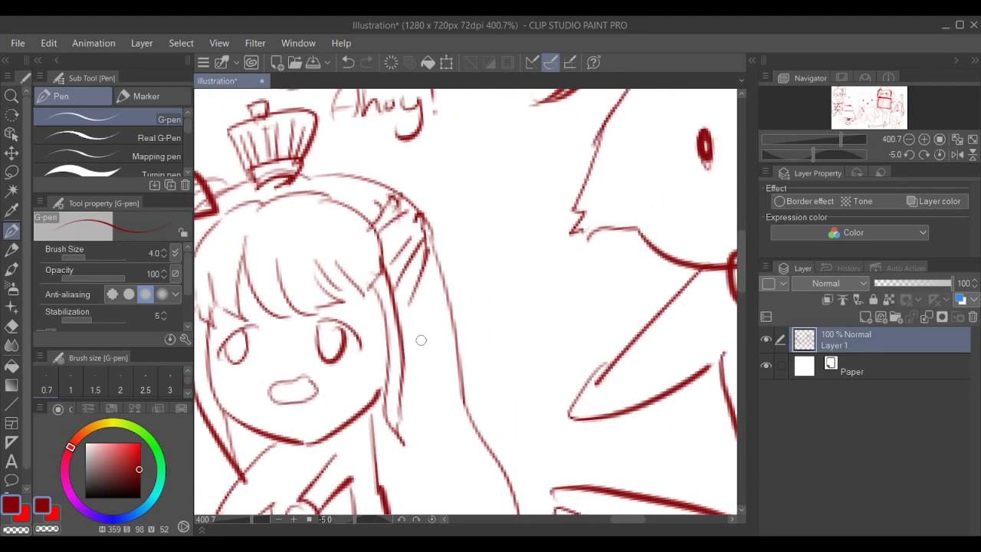
drag(411, 279, 489, 273)
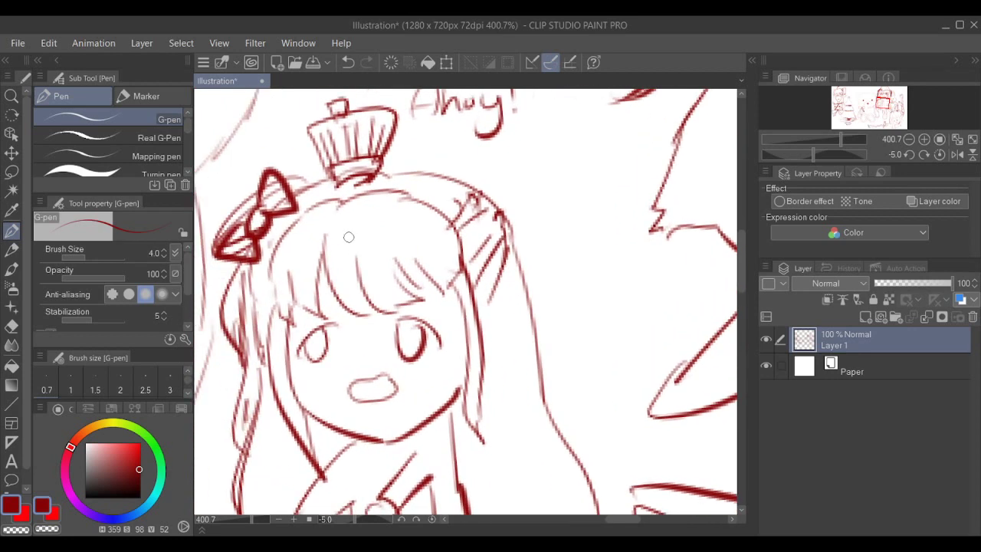
drag(360, 393, 388, 389)
key(ctrl+z)
key(ctrl+z)
key(ctrl+z)
key(ctrl+z)
- Handwrite the small label "Luna" above the character's hair tie and the slanted caption "naaaaa..." toward the rabbit doll
drag(453, 171, 502, 207)
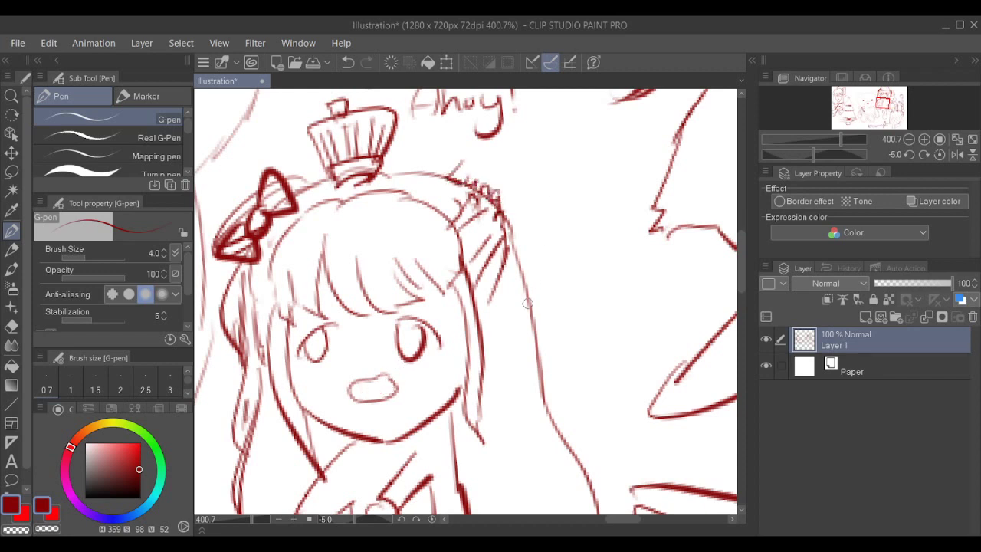
mouse_move(536, 314)
mouse_down()
mouse_move(540, 329)
mouse_move(570, 319)
mouse_move(587, 288)
mouse_move(631, 259)
mouse_up()
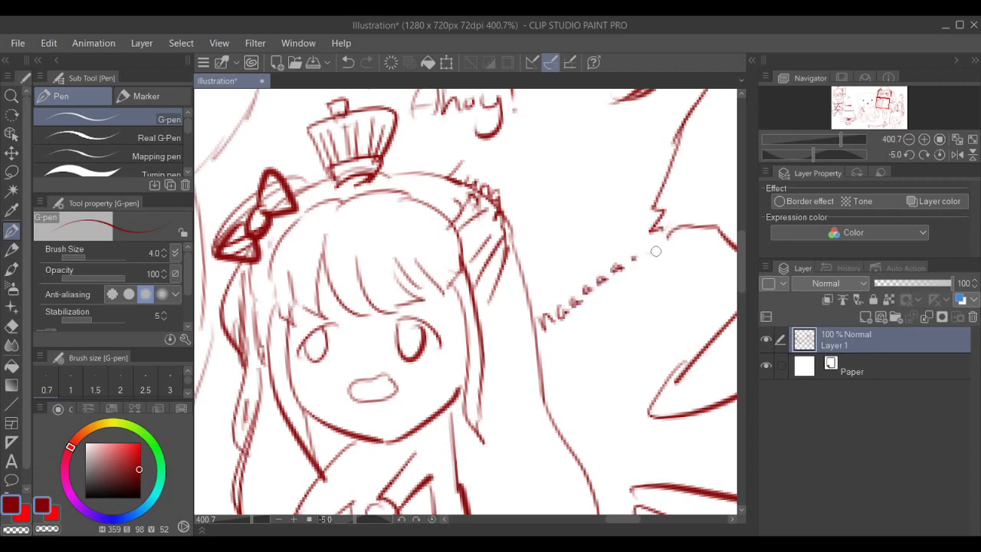
- Straighten the canvas view to 0 degrees and review the complete scene
scroll(639, 235, down, 5)
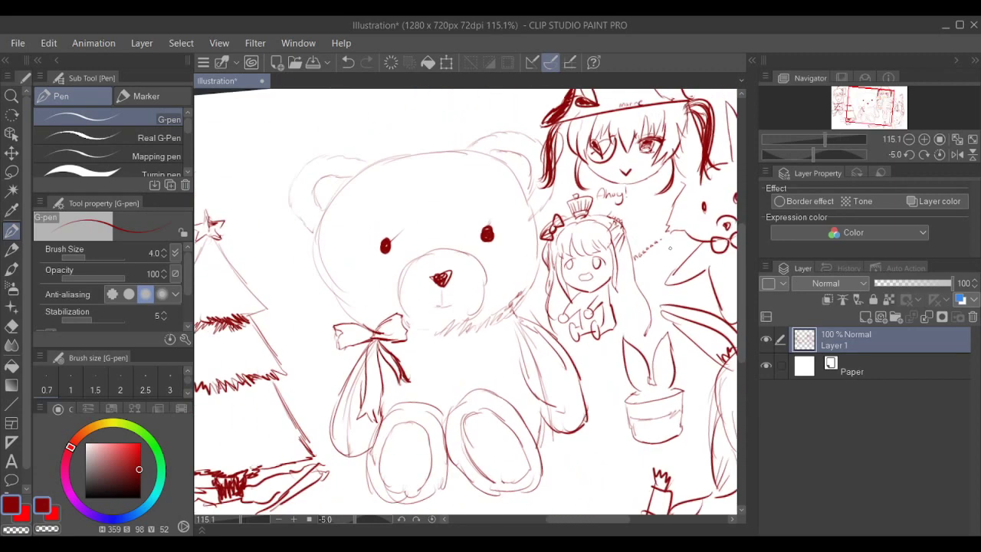
mouse_move(666, 245)
mouse_down()
mouse_move(608, 266)
mouse_move(595, 253)
mouse_up()
scroll(630, 227, down, 4)
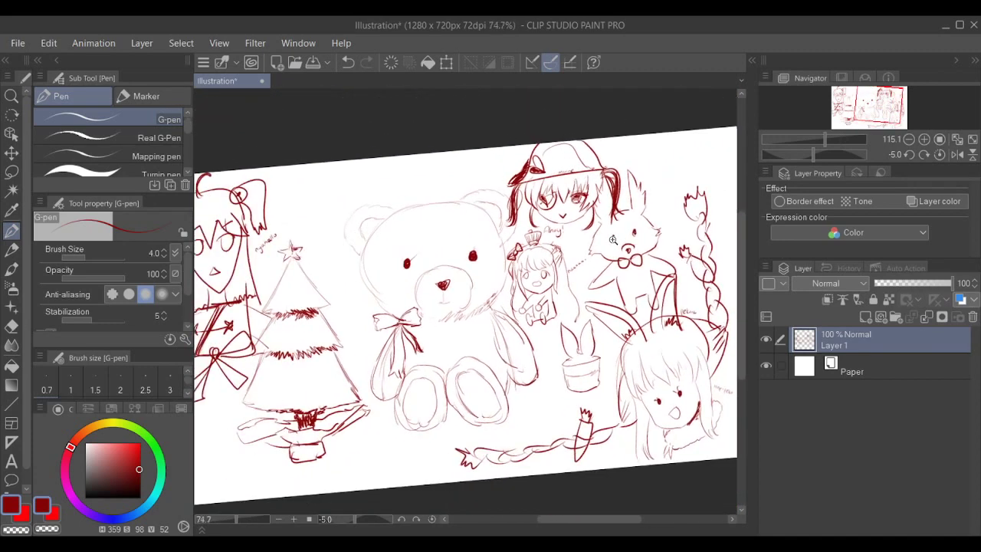
drag(639, 376, 623, 392)
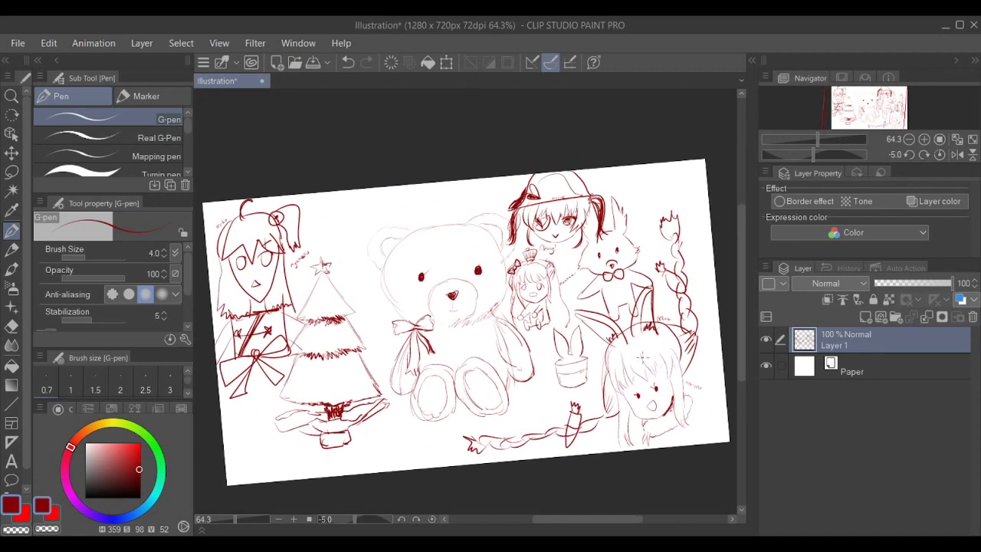
click(416, 519)
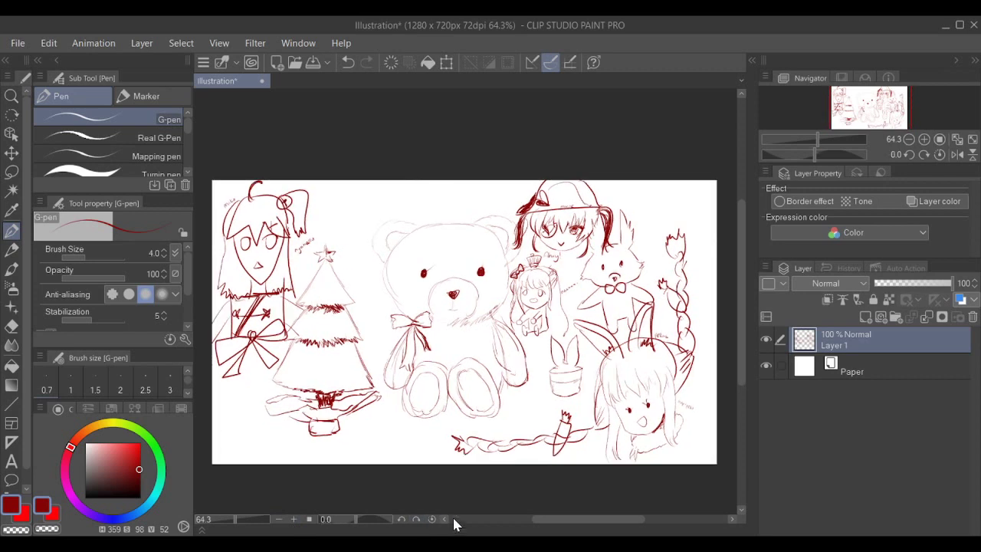
drag(579, 432, 577, 422)
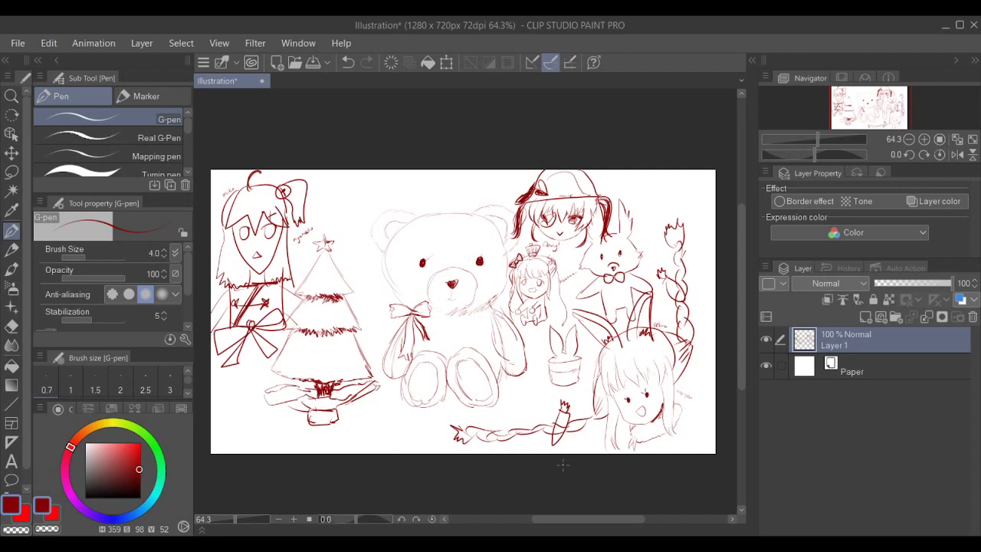
drag(420, 400, 440, 385)
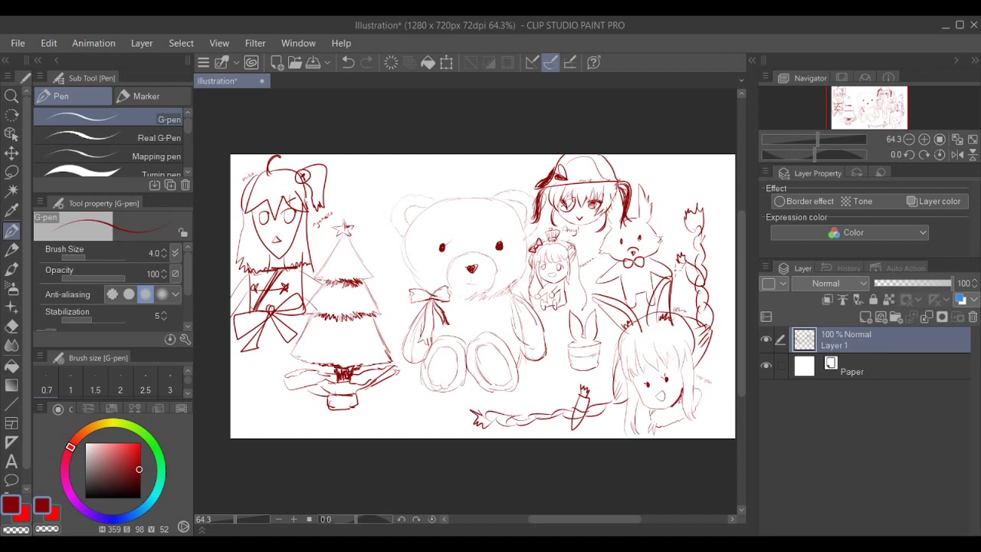
- Try to erase the Christmas tree with the Hard eraser
click(11, 326)
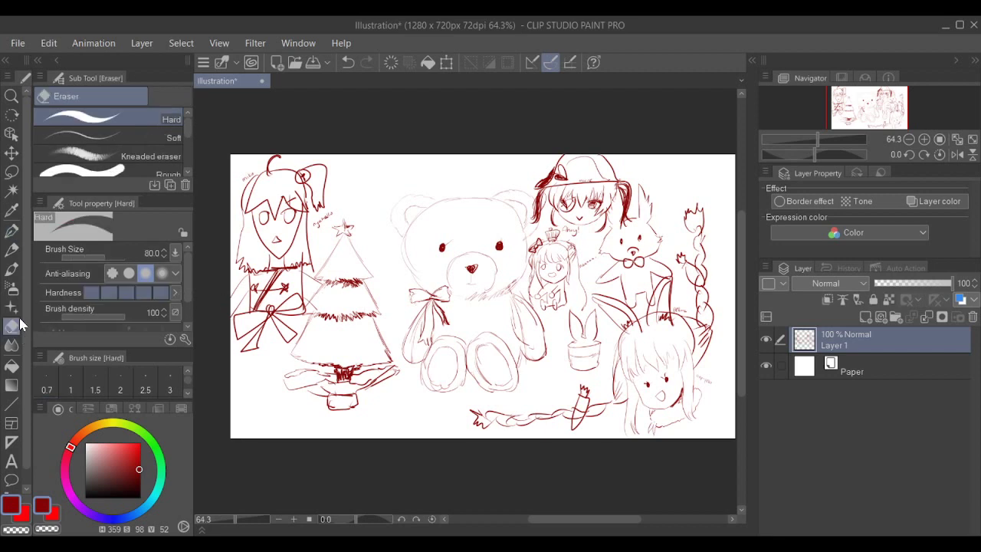
mouse_move(361, 260)
mouse_down()
mouse_move(347, 231)
mouse_move(330, 272)
mouse_move(368, 288)
mouse_move(381, 376)
mouse_move(372, 395)
mouse_move(339, 350)
mouse_move(300, 390)
mouse_move(309, 345)
mouse_move(346, 313)
mouse_move(329, 308)
mouse_move(357, 305)
mouse_up()
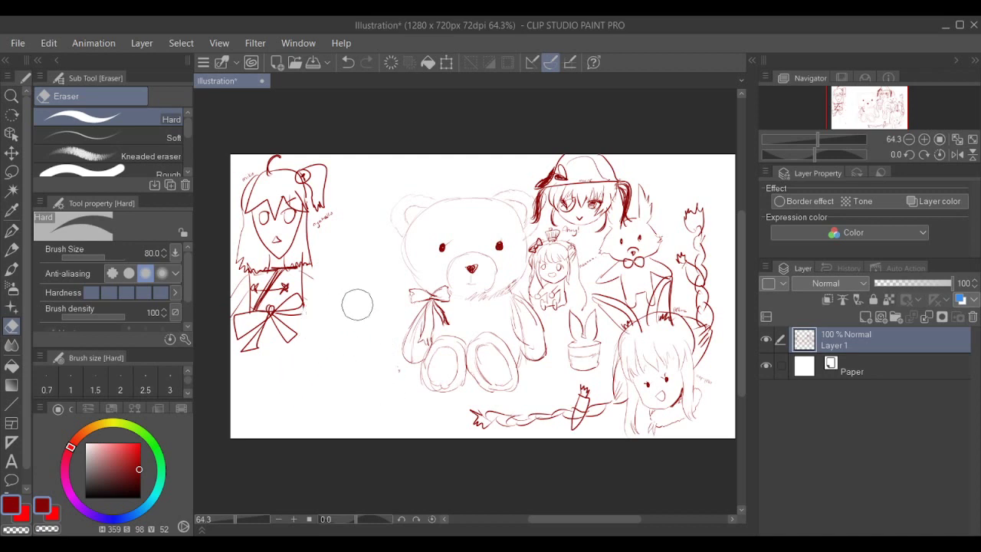
key(ctrl+z)
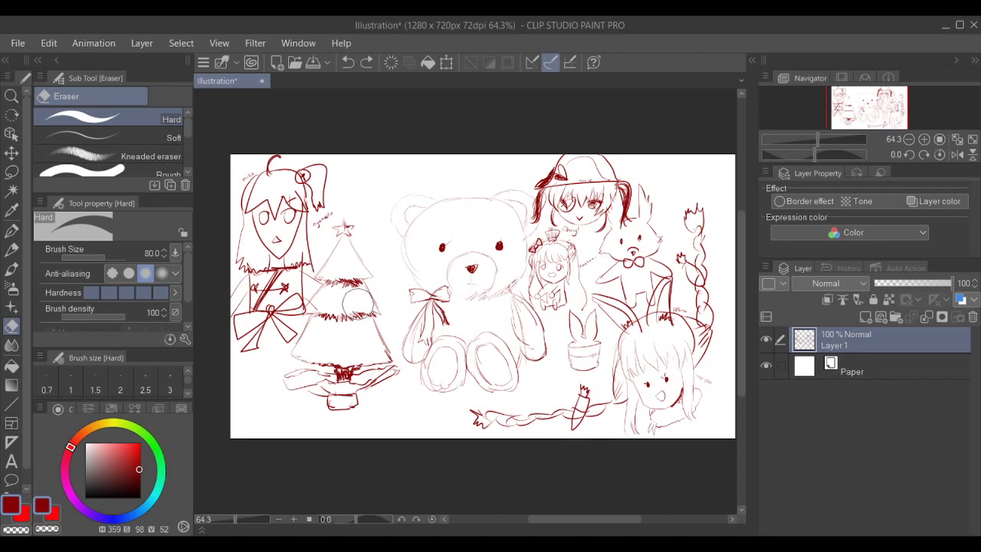
mouse_move(518, 353)
mouse_down()
mouse_move(480, 377)
mouse_move(441, 382)
mouse_up()
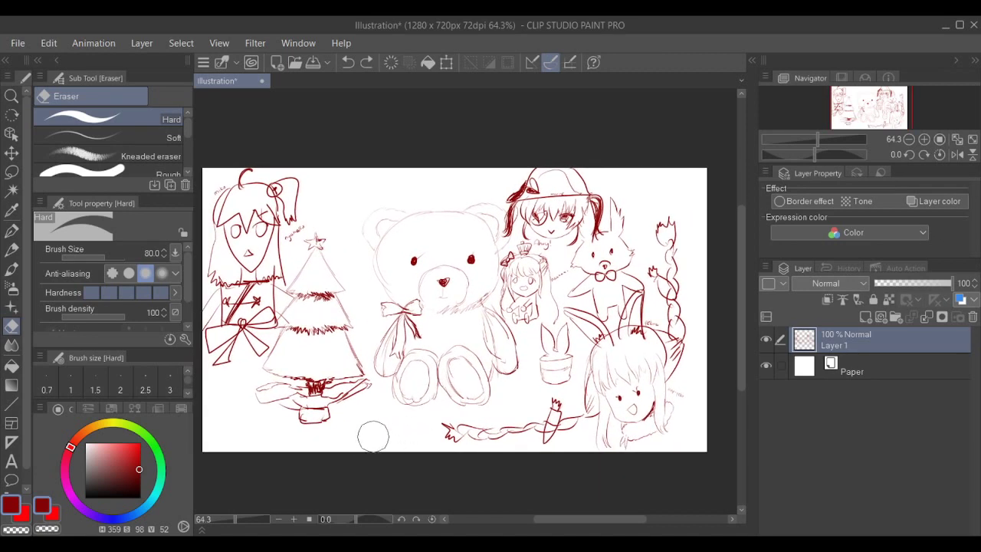
key(p)
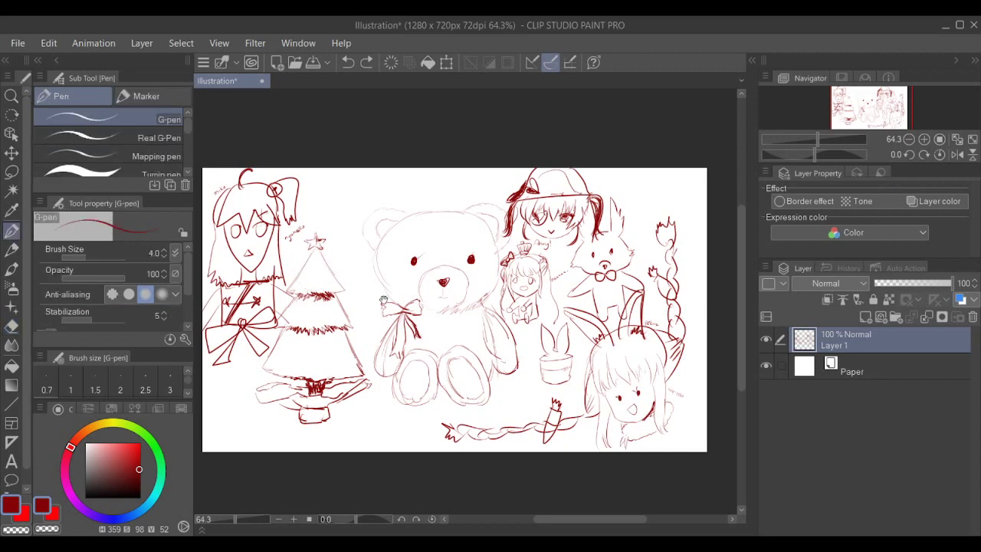
- Examine the whole scene and the empty areas around the teddy bear and Christmas tree
drag(383, 300, 401, 318)
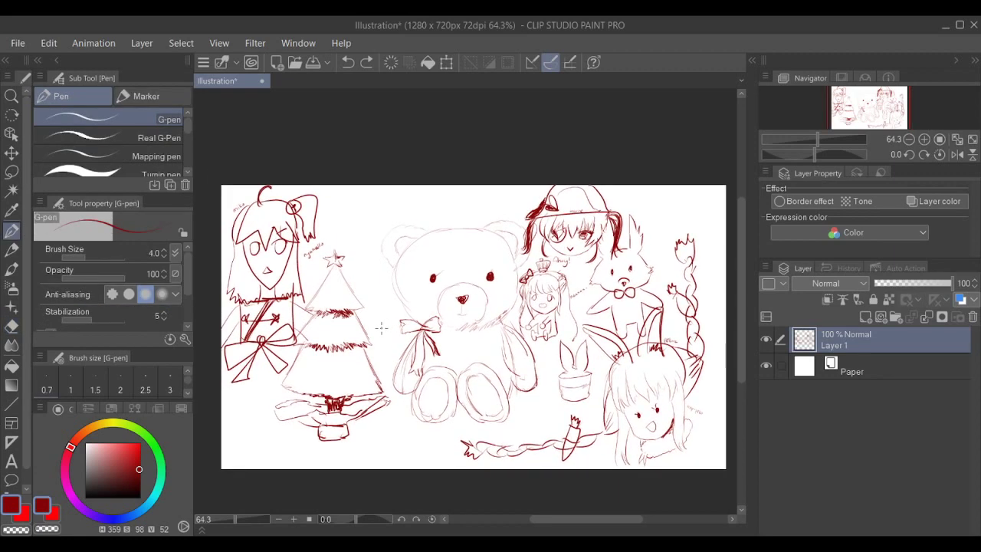
drag(606, 301, 592, 312)
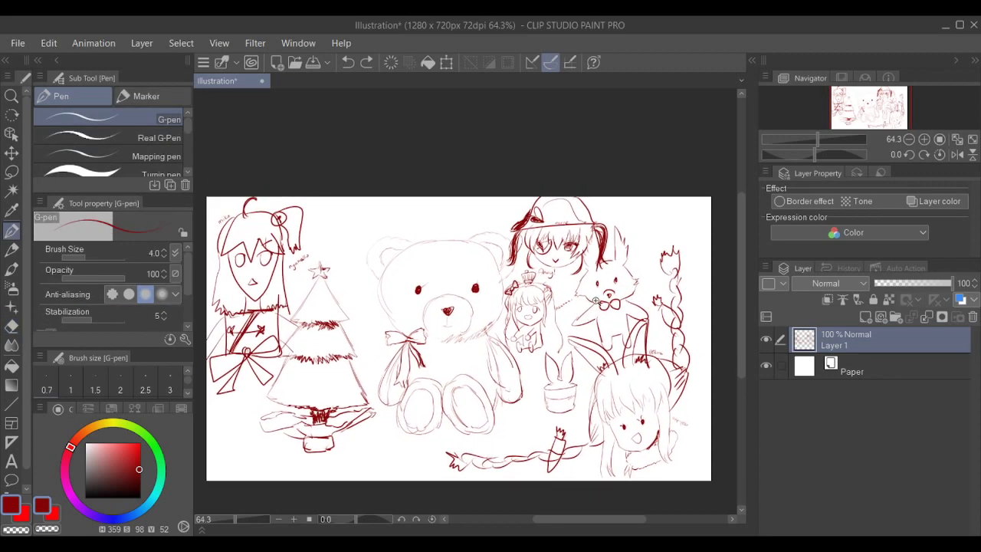
scroll(596, 302, up, 3)
scroll(618, 295, down, 5)
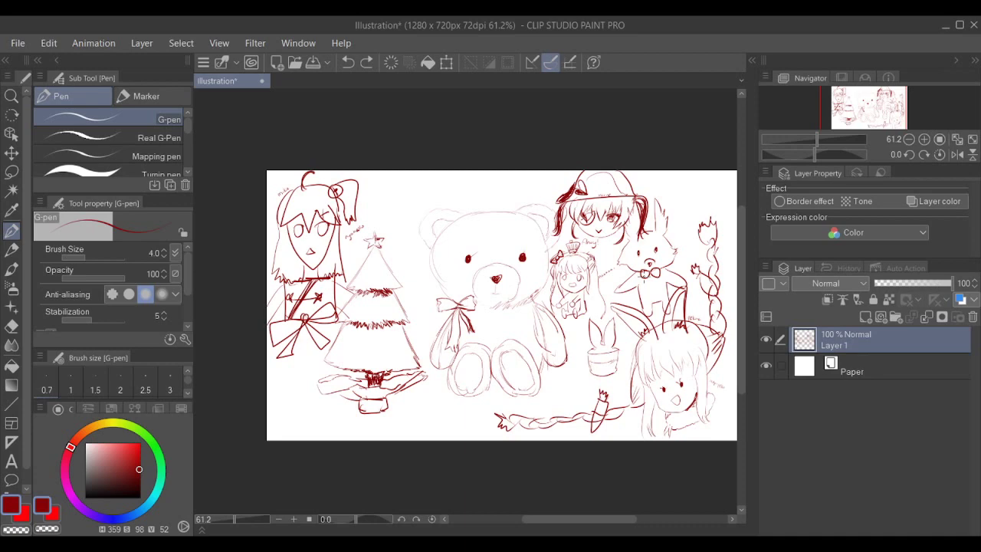
drag(502, 239, 534, 238)
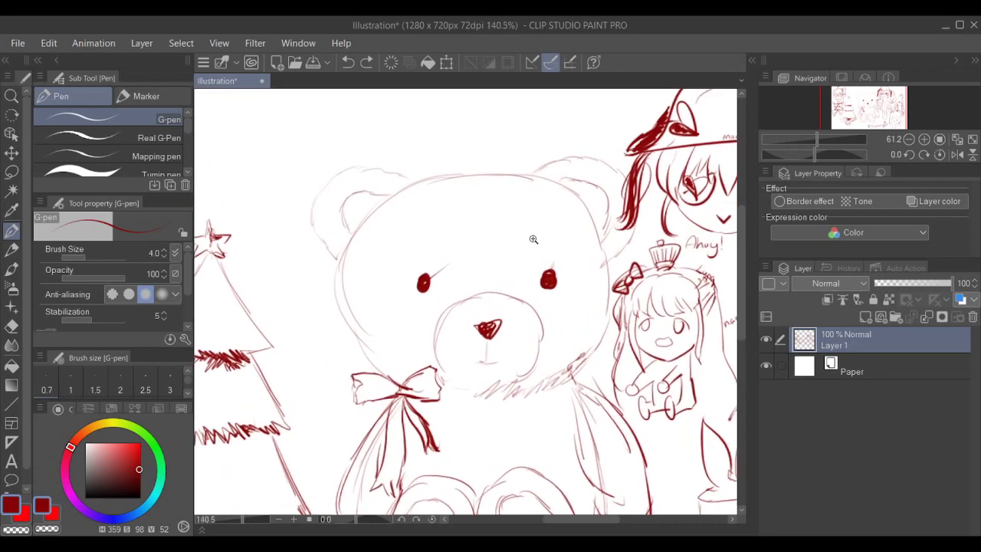
drag(490, 284, 562, 91)
drag(549, 245, 497, 245)
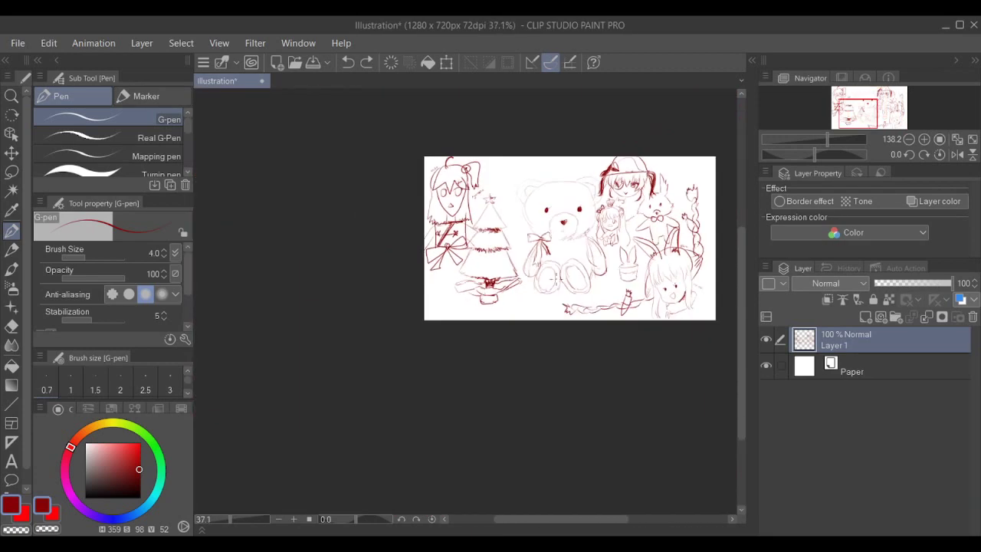
drag(575, 319, 507, 327)
scroll(507, 303, up, 5)
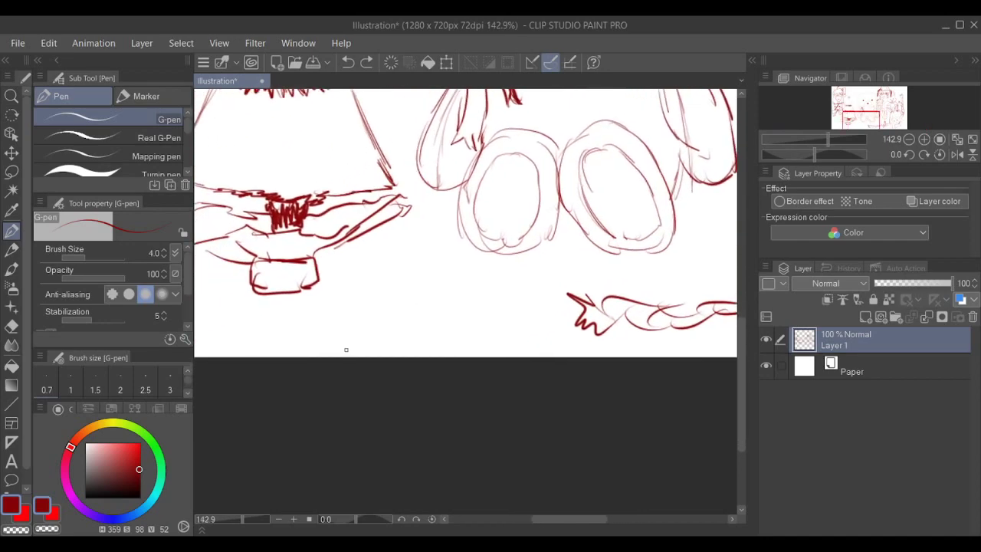
scroll(346, 349, up, 10)
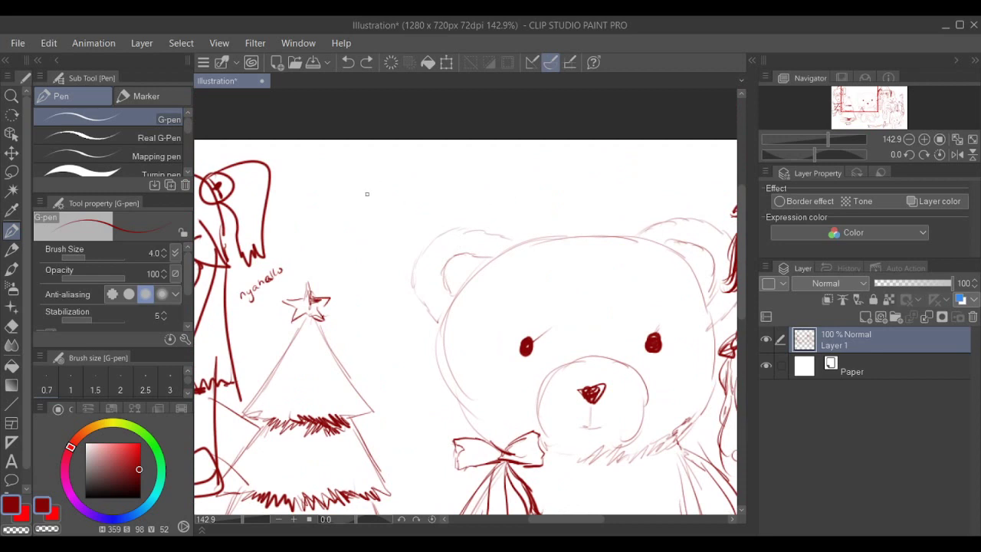
drag(372, 159, 361, 228)
mouse_move(366, 212)
mouse_down()
mouse_move(366, 227)
mouse_move(395, 191)
mouse_move(410, 228)
mouse_move(434, 209)
mouse_move(464, 251)
mouse_move(498, 209)
mouse_move(495, 150)
mouse_up()
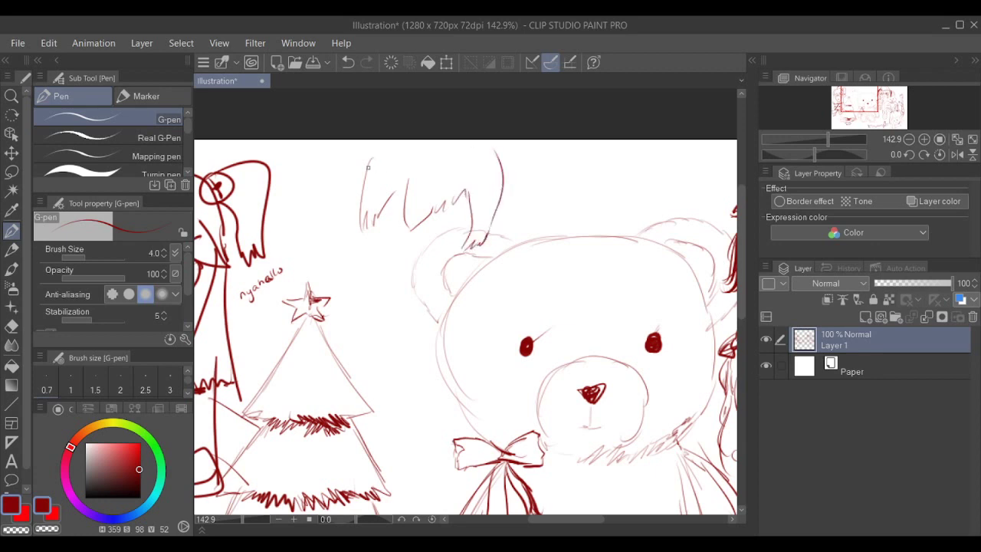
mouse_move(365, 162)
mouse_down()
mouse_move(400, 145)
mouse_move(437, 141)
mouse_up()
key(ctrl+z)
mouse_move(367, 170)
mouse_down()
mouse_move(342, 246)
mouse_move(353, 253)
mouse_move(374, 229)
mouse_up()
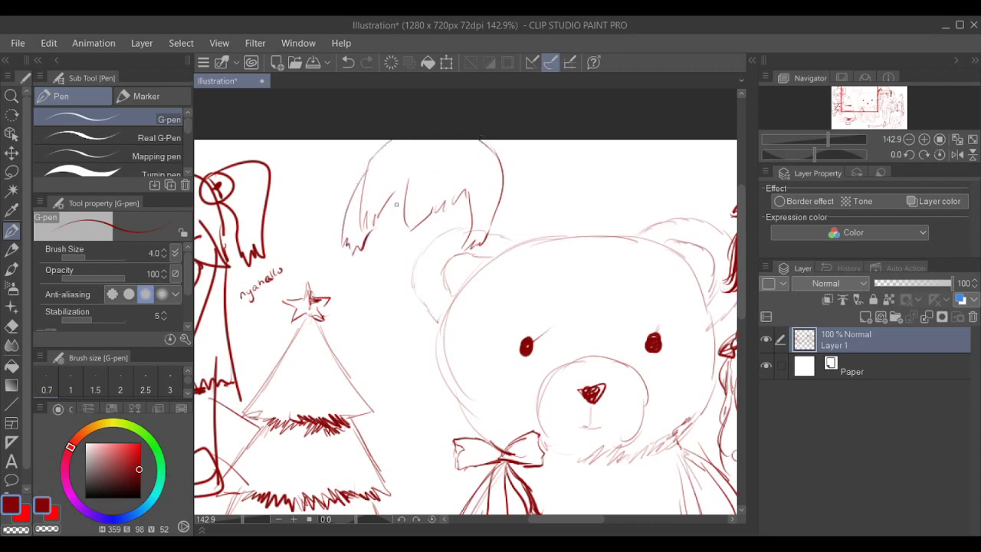
mouse_move(465, 246)
mouse_down()
mouse_move(489, 267)
mouse_move(511, 197)
mouse_up()
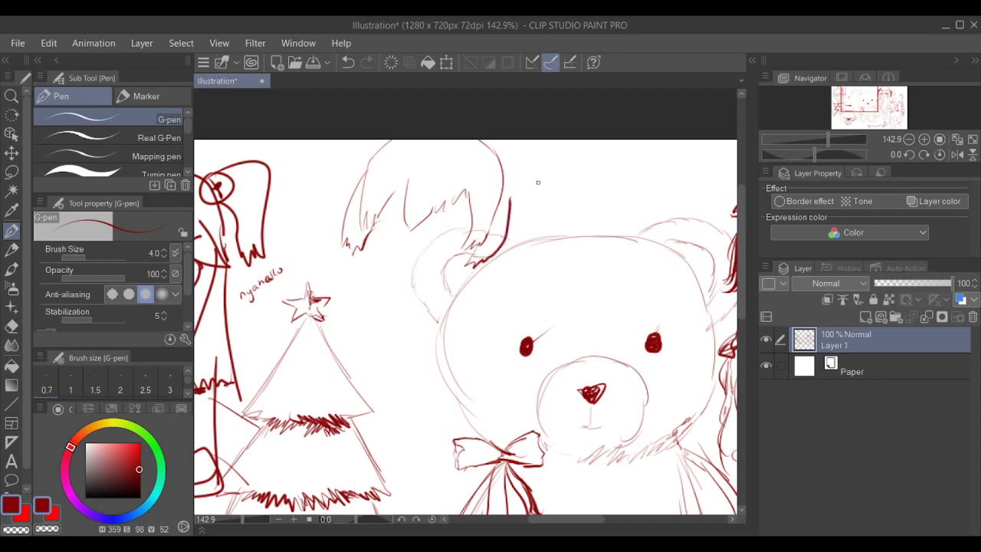
key(ctrl+z)
key(ctrl+z)
key(ctrl+z)
key(ctrl+z)
key(ctrl+z)
key(ctrl+z)
key(ctrl+z)
key(ctrl+z)
key(ctrl+z)
key(ctrl+z)
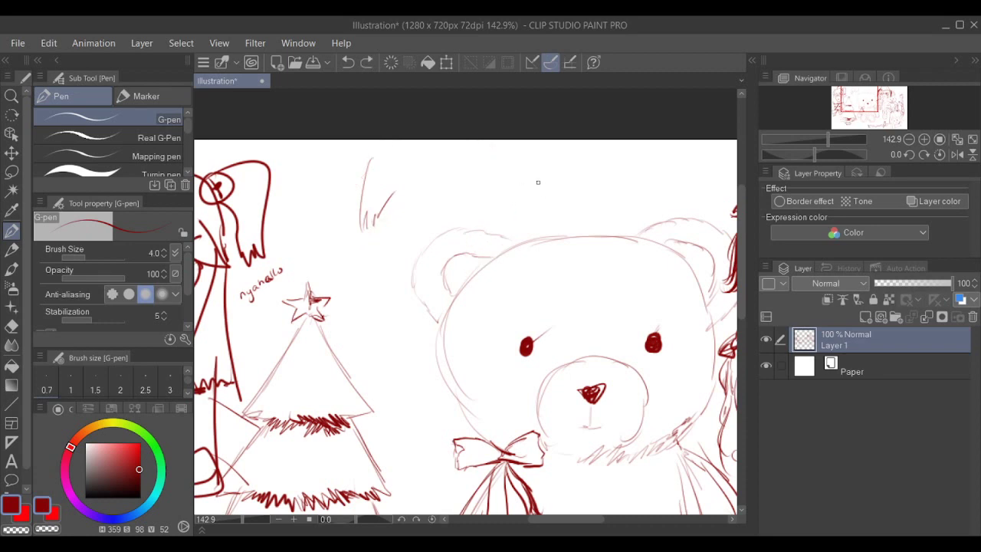
key(ctrl+z)
- Draw a small elongated sheep body with a scalloped wool outline between the ponytailed girl and the teddy bear's ear
drag(527, 412, 542, 426)
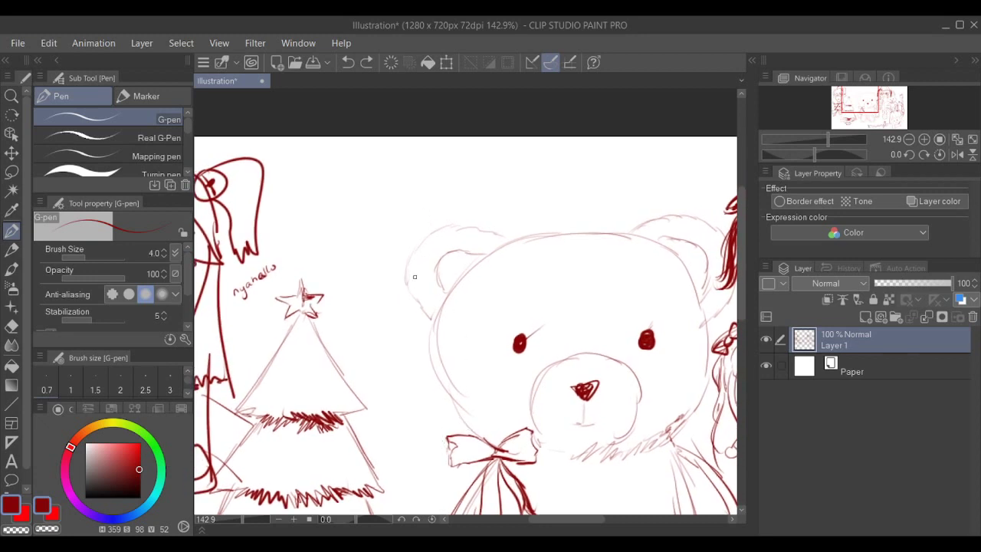
scroll(415, 277, up, 2)
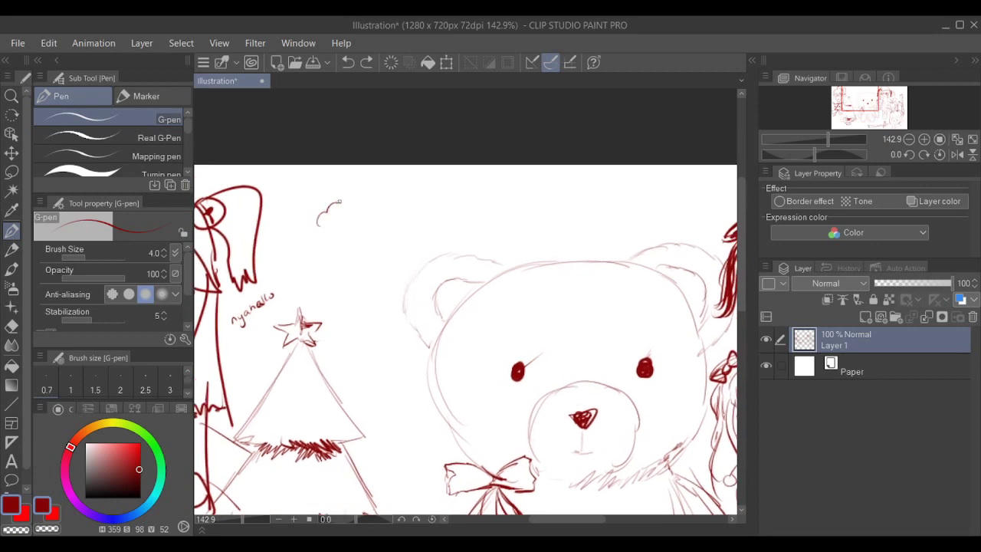
mouse_move(338, 202)
mouse_down()
mouse_move(387, 186)
mouse_move(426, 190)
mouse_up()
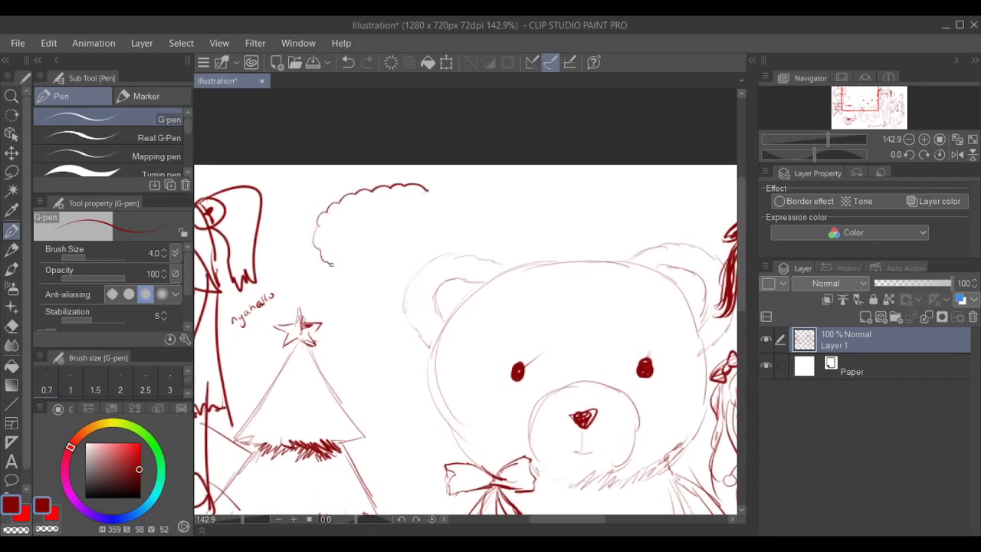
drag(331, 264, 431, 235)
drag(431, 191, 434, 215)
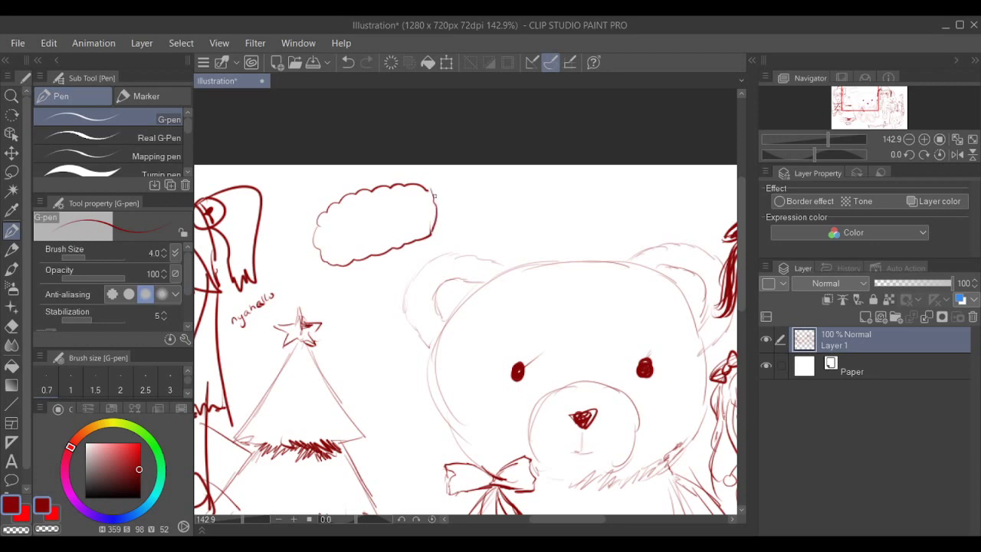
- Sketch the sheep's small head with curled horns, fringe and face, and add two short legs under the body
mouse_move(439, 180)
mouse_down()
mouse_move(474, 190)
mouse_move(481, 207)
mouse_move(448, 217)
mouse_up()
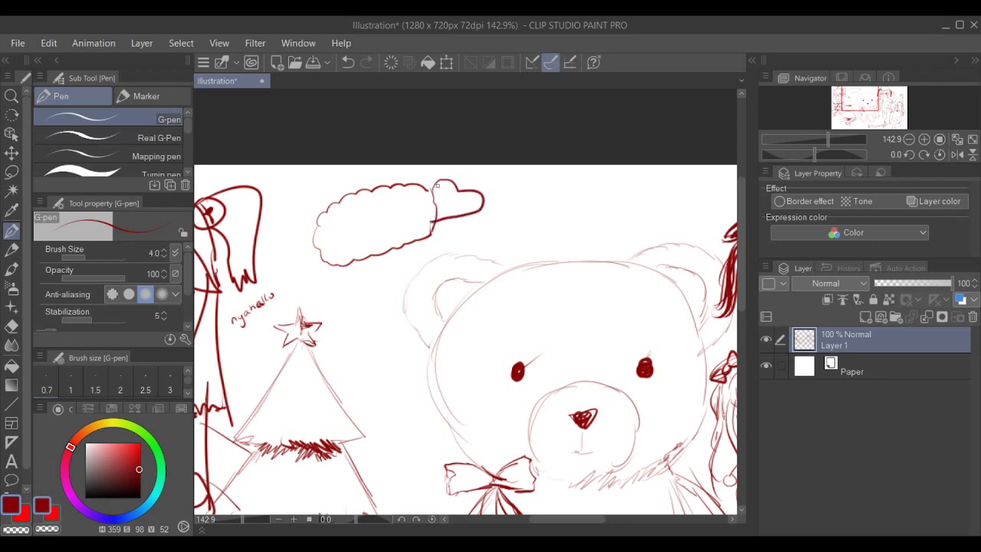
key(ctrl+z)
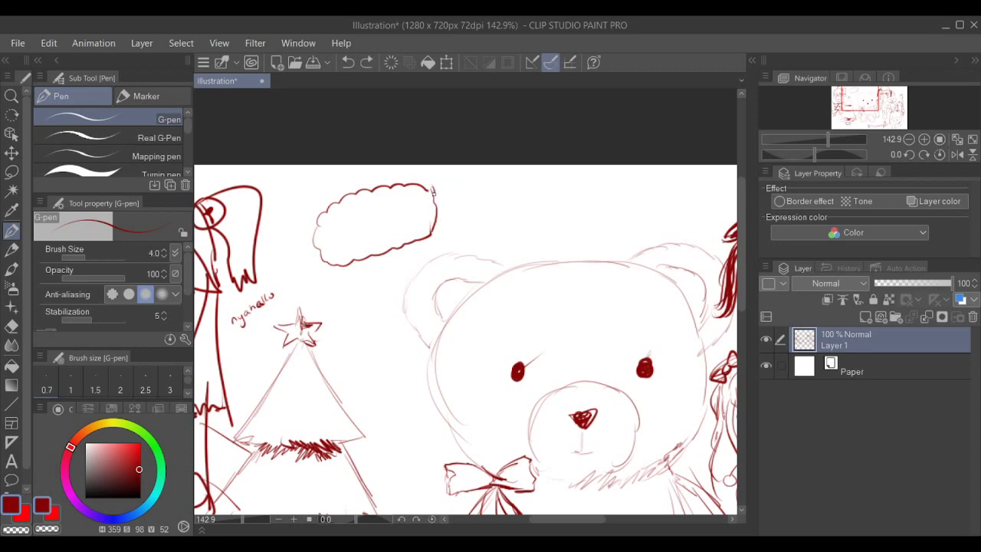
mouse_move(433, 191)
mouse_down()
mouse_move(418, 189)
mouse_move(466, 177)
mouse_up()
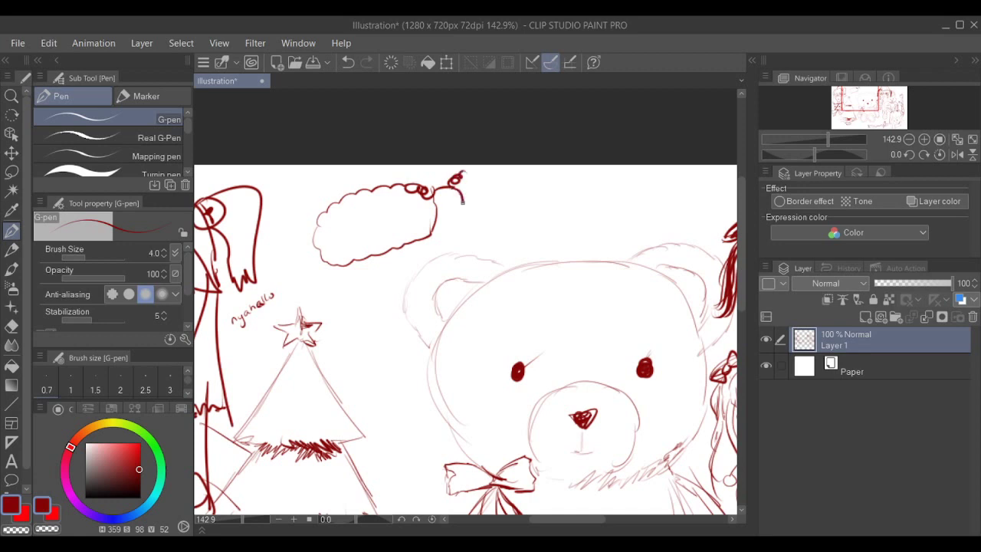
drag(464, 206, 437, 222)
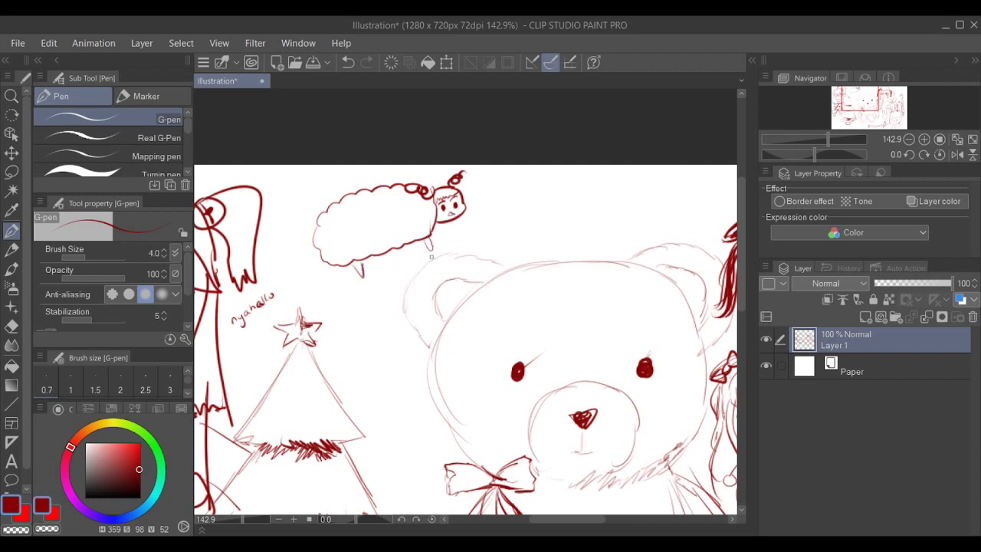
- Add a small pointed leaf-like shape over the fringe on the sheep's forehead
scroll(462, 215, up, 8)
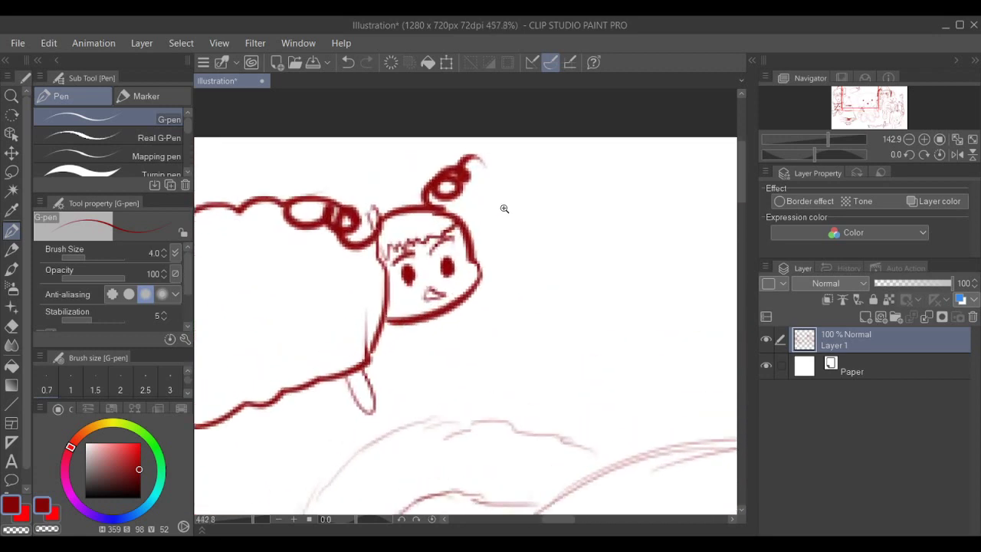
drag(467, 234, 492, 243)
scroll(453, 247, down, 2)
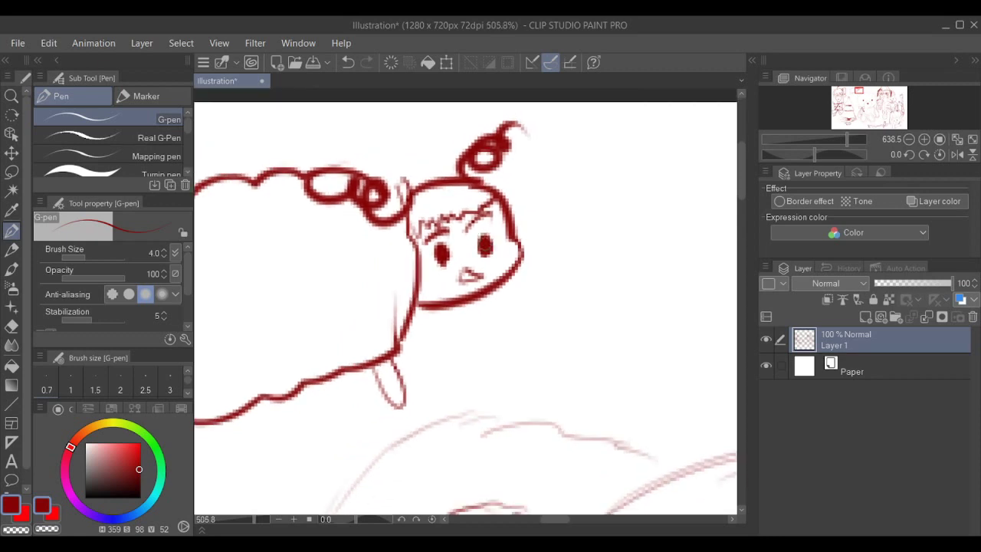
mouse_move(452, 215)
mouse_down()
mouse_move(452, 248)
mouse_move(426, 265)
mouse_up()
scroll(452, 248, up, 3)
mouse_move(410, 224)
mouse_down()
mouse_move(404, 275)
mouse_move(407, 252)
mouse_move(442, 246)
mouse_move(446, 257)
mouse_move(521, 269)
mouse_move(511, 292)
mouse_move(539, 293)
mouse_up()
key(ctrl+z)
key(ctrl+z)
scroll(484, 243, down, 5)
scroll(536, 297, down, 3)
scroll(517, 295, up, 3)
drag(469, 312, 508, 324)
drag(511, 304, 507, 305)
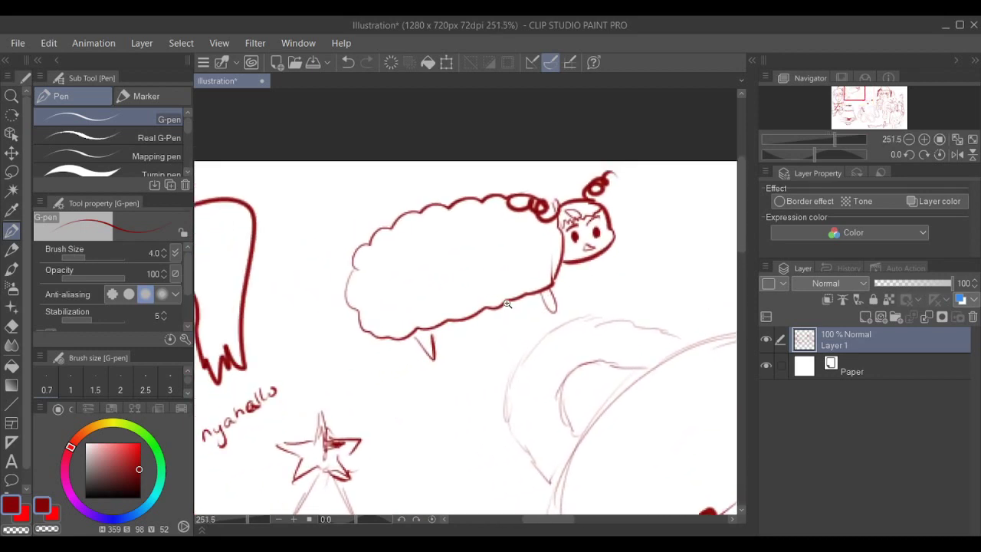
- Draw two large half-closed eyes and a short smile on the sheep's woolly body
scroll(506, 305, up, 3)
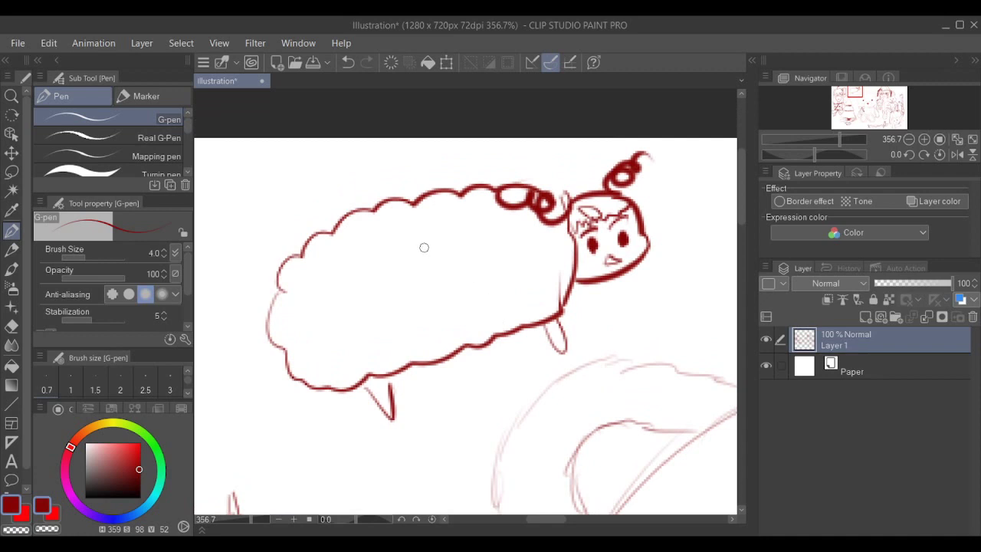
drag(447, 239, 463, 233)
key(ctrl+z)
mouse_move(445, 263)
mouse_down()
mouse_move(458, 253)
mouse_move(529, 251)
mouse_up()
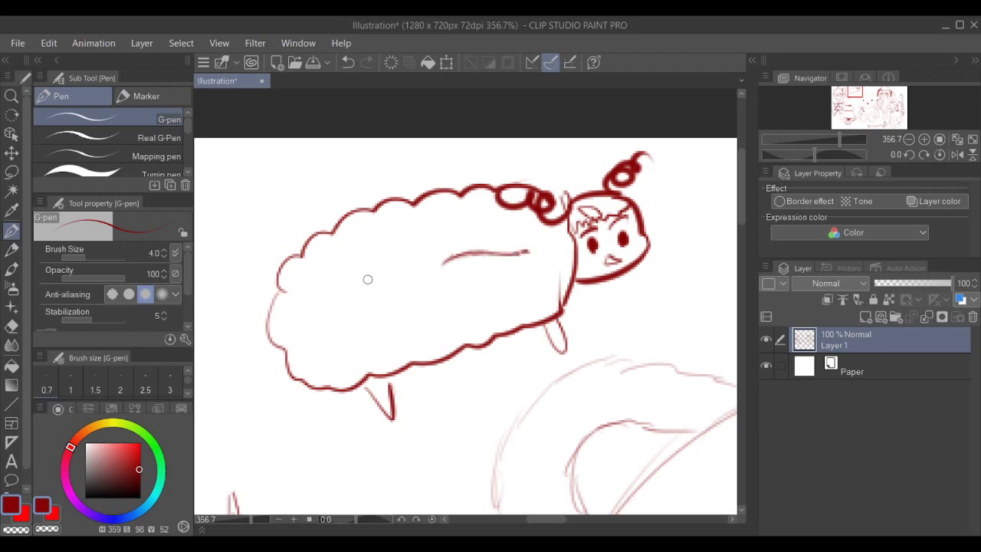
mouse_move(368, 279)
mouse_down()
mouse_move(318, 301)
mouse_move(340, 286)
mouse_move(294, 325)
mouse_move(307, 315)
mouse_move(307, 327)
mouse_move(293, 324)
mouse_move(305, 326)
mouse_move(325, 301)
mouse_move(317, 306)
mouse_move(330, 320)
mouse_move(367, 300)
mouse_up()
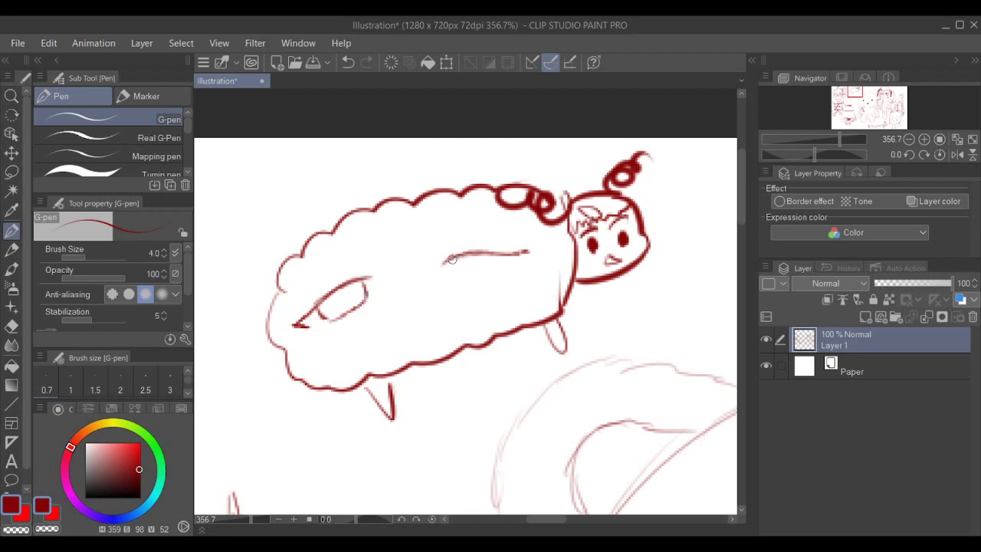
mouse_move(452, 259)
mouse_down()
mouse_move(463, 279)
mouse_move(514, 261)
mouse_up()
mouse_move(412, 348)
mouse_down()
mouse_move(432, 348)
mouse_move(441, 335)
mouse_up()
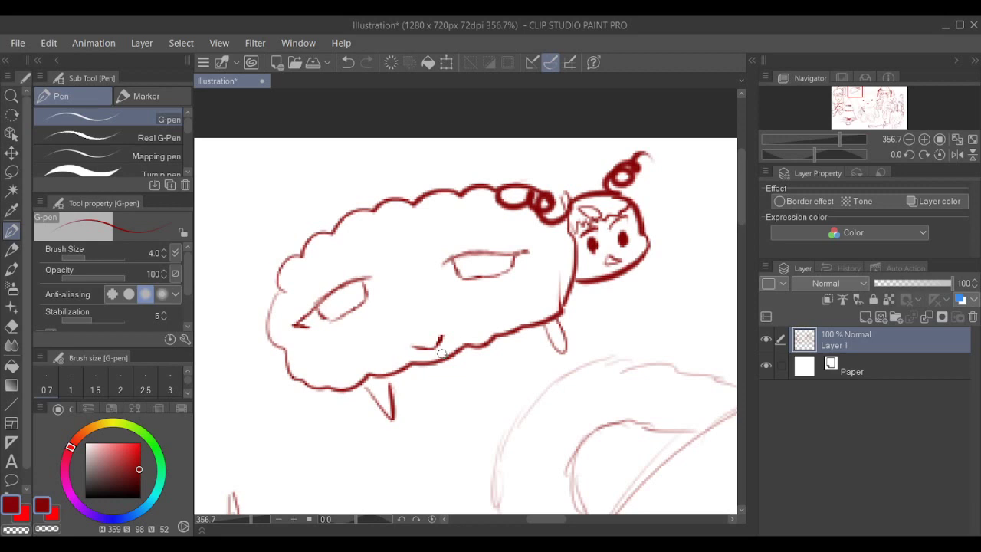
- Add short inner wool lines along the sheep's back and close the smile into a thicker mouth
drag(436, 199, 478, 198)
drag(302, 256, 326, 236)
mouse_move(410, 345)
mouse_down()
mouse_move(430, 346)
mouse_move(444, 328)
mouse_move(440, 341)
mouse_up()
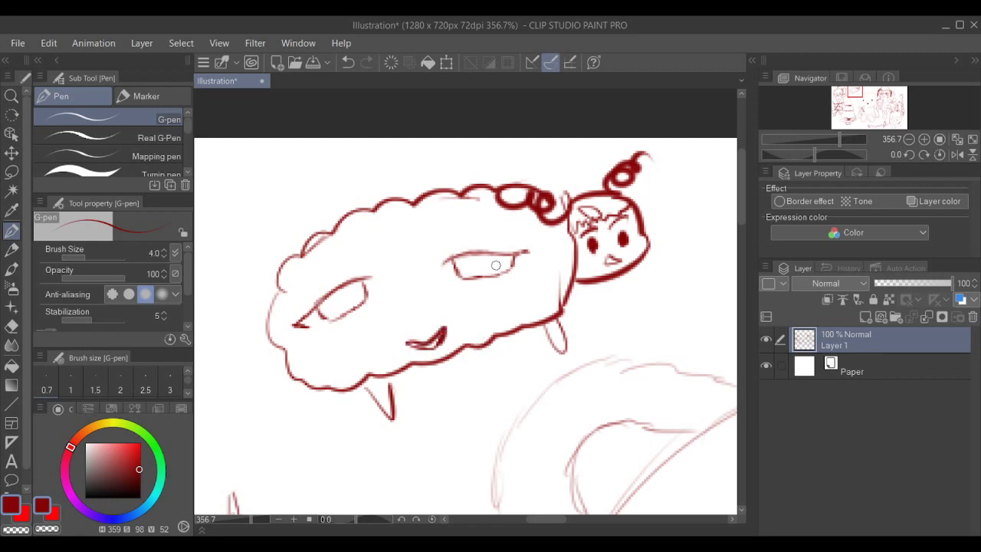
- Add eyelid creases above the two large eyes on the sheep's body and draw the irises inside them
drag(448, 253, 481, 243)
drag(349, 272, 314, 291)
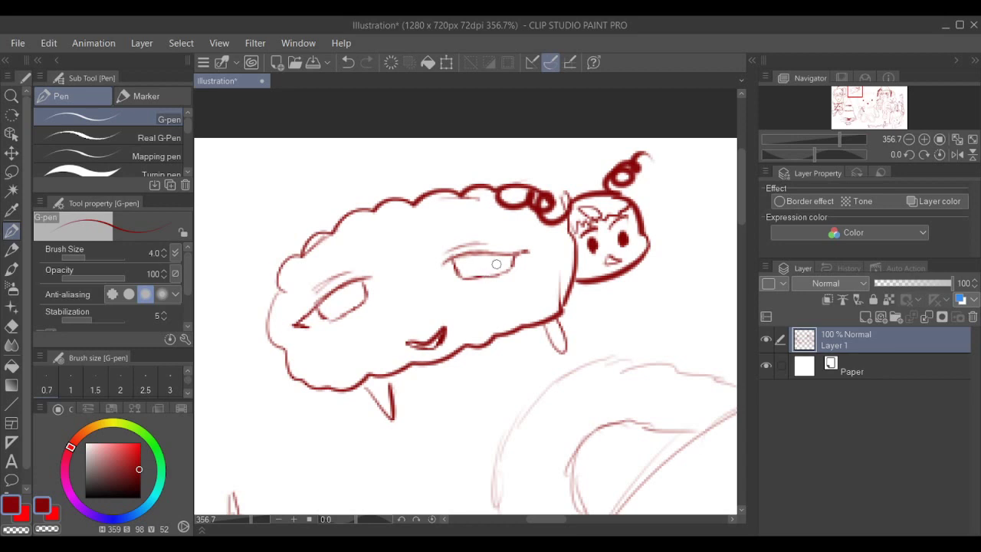
drag(460, 272, 469, 268)
drag(474, 274, 483, 260)
mouse_move(342, 305)
mouse_down()
mouse_move(337, 314)
mouse_move(342, 298)
mouse_move(351, 310)
mouse_move(335, 316)
mouse_up()
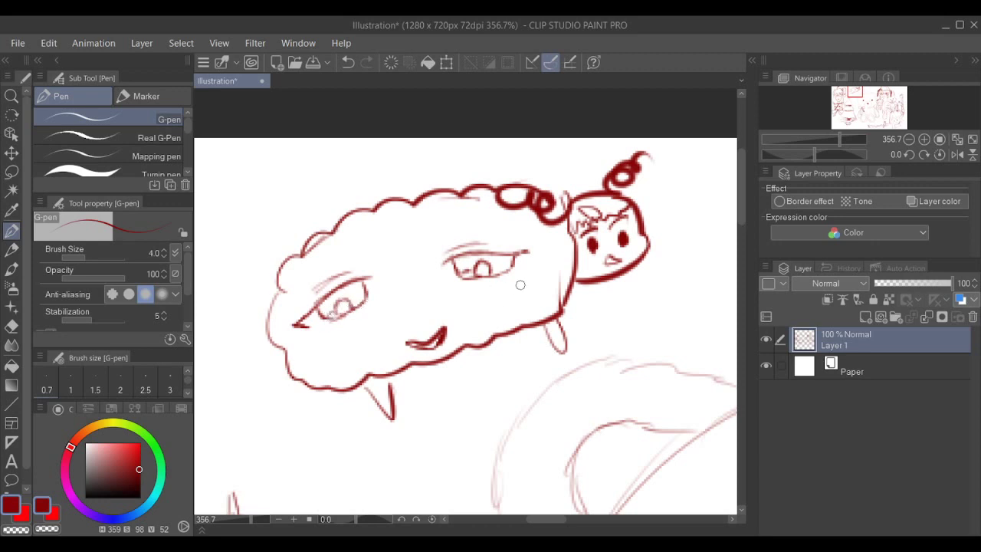
- Handwrite the slanted label "watame" along the upper edge of the sheep's wool
drag(536, 297, 521, 307)
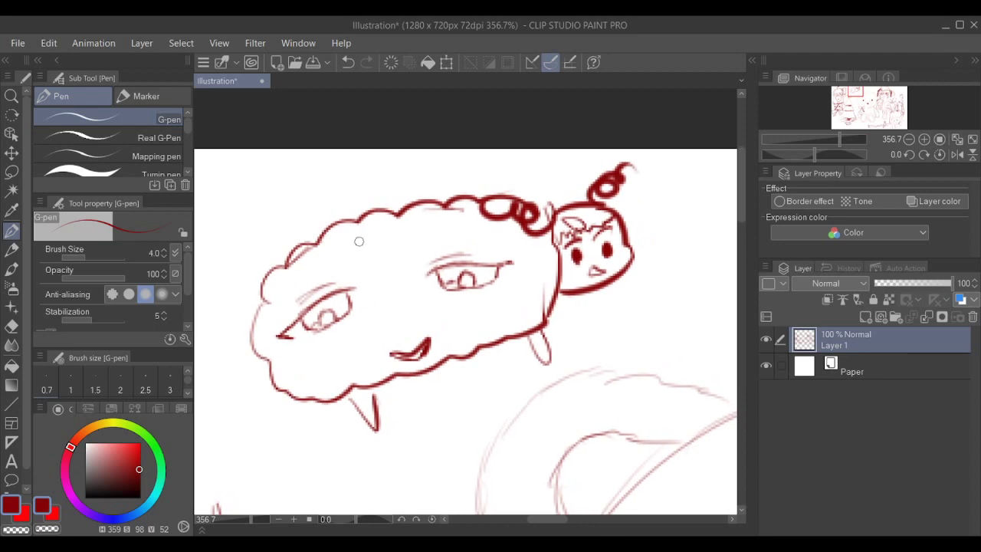
mouse_move(305, 223)
mouse_down()
mouse_move(348, 202)
mouse_move(402, 196)
mouse_up()
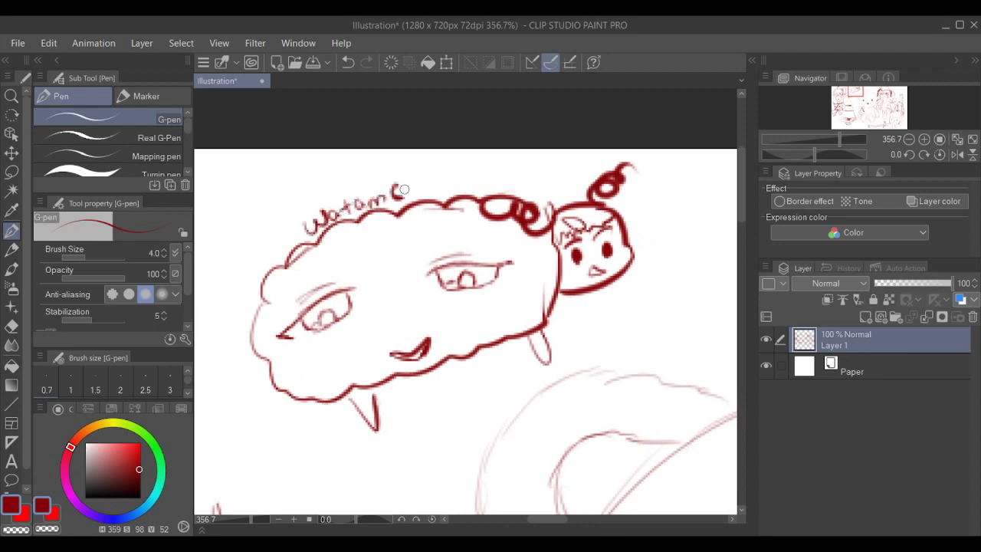
drag(488, 342, 457, 299)
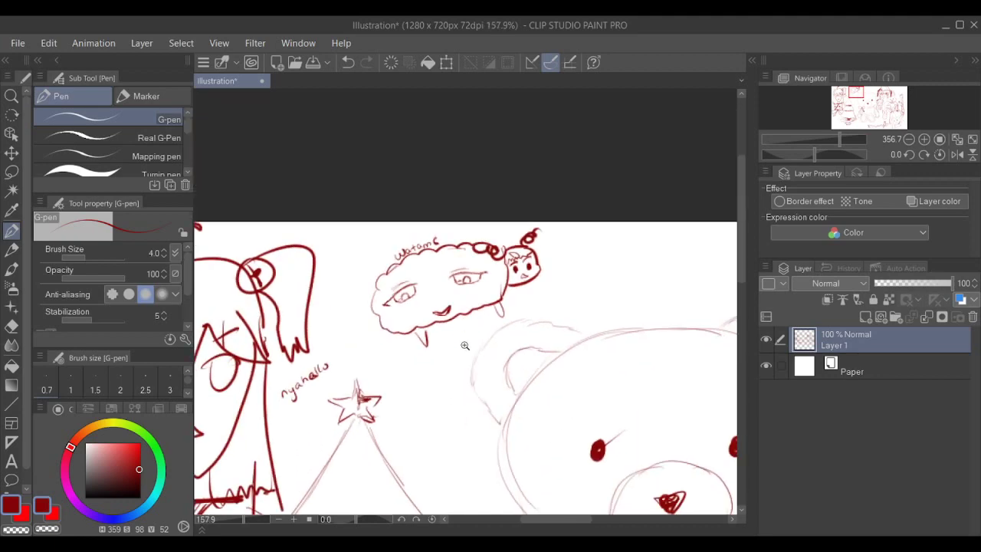
- Add a tiny nose mark to the large face on the sheep's body
scroll(478, 312, down, 5)
scroll(478, 312, down, 3)
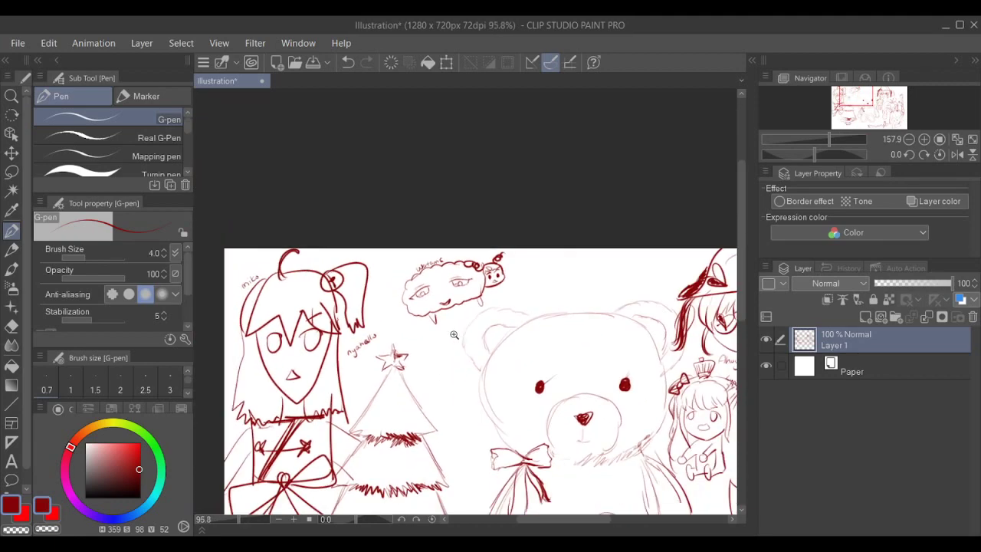
mouse_move(456, 321)
mouse_down()
mouse_move(463, 309)
mouse_move(493, 388)
mouse_up()
scroll(463, 310, up, 9)
drag(421, 312, 428, 321)
scroll(475, 337, down, 10)
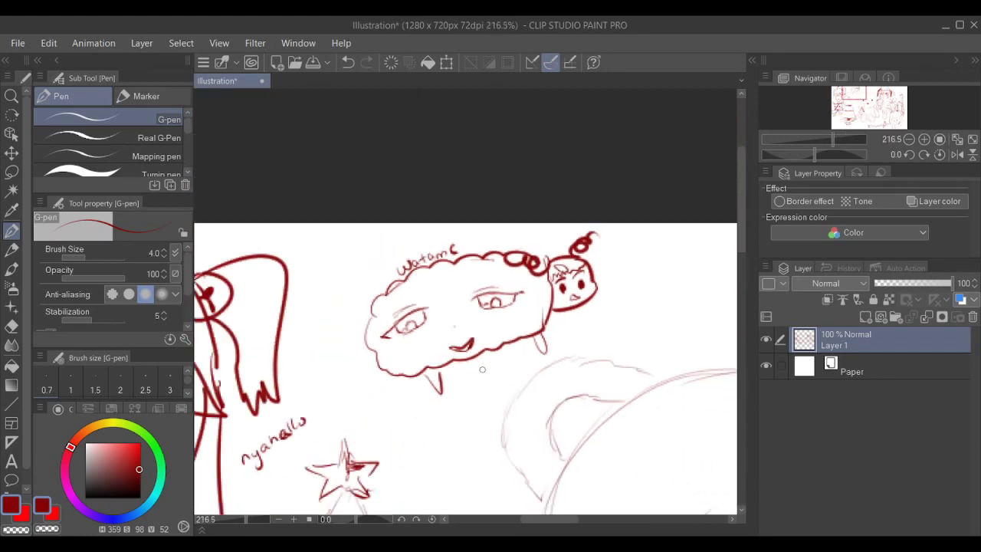
drag(585, 334, 557, 328)
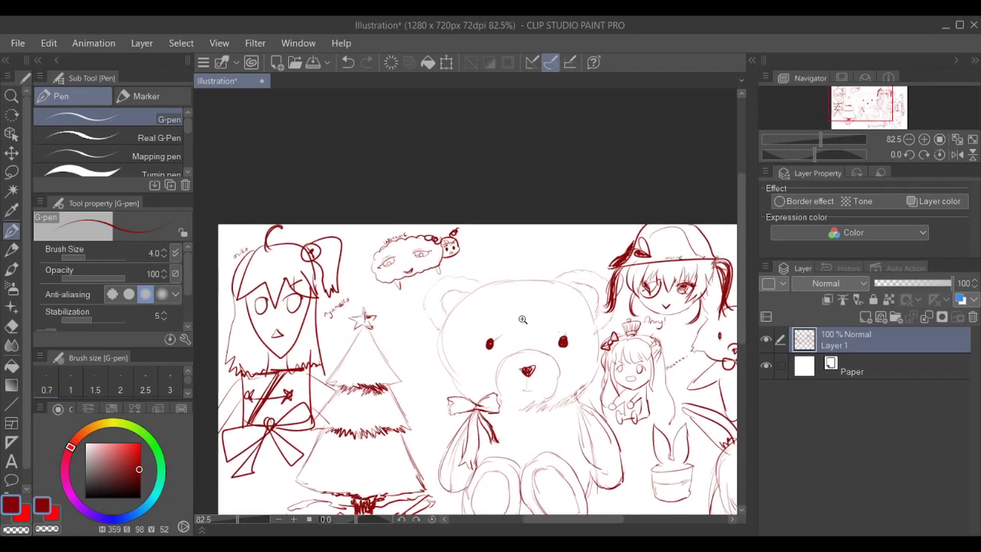
scroll(522, 319, up, 2)
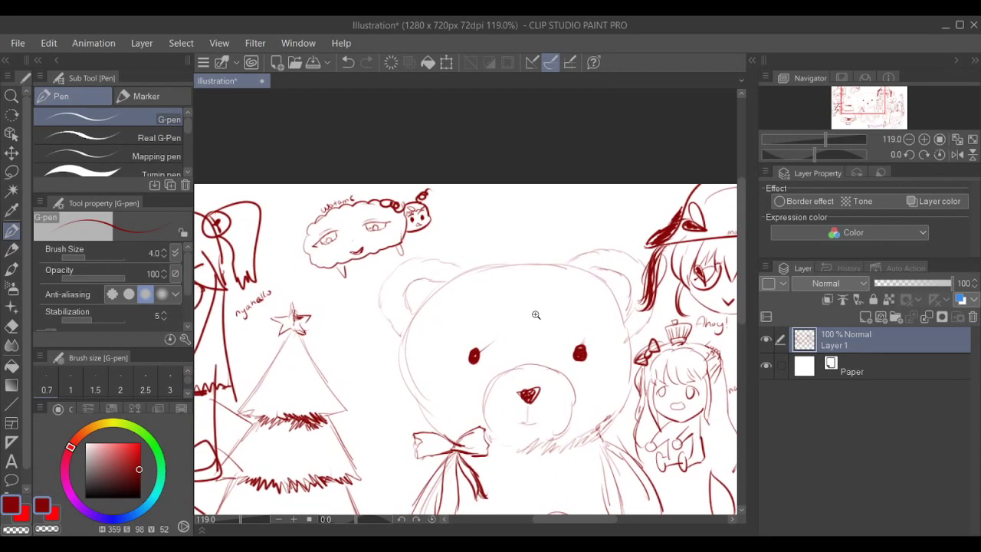
drag(536, 315, 541, 315)
drag(364, 296, 456, 334)
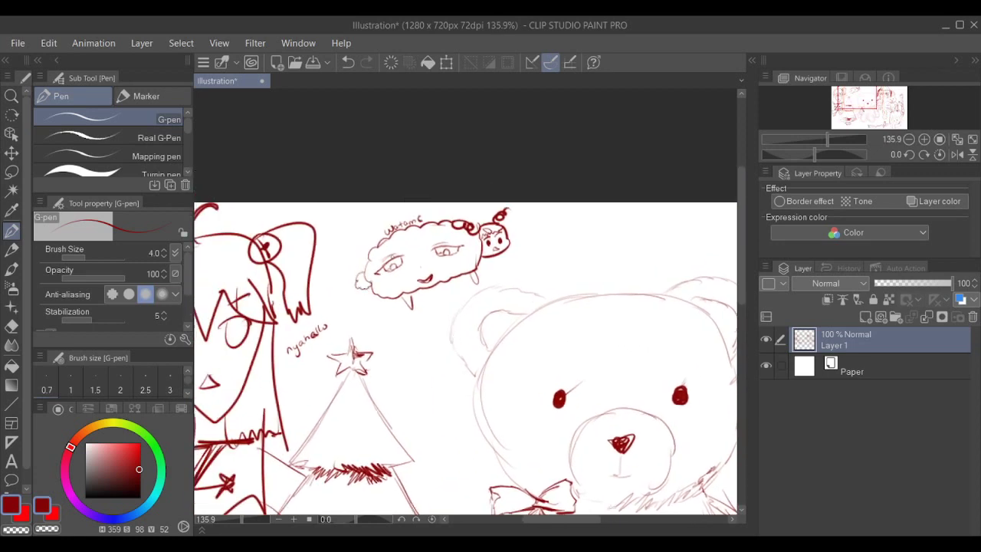
scroll(574, 354, down, 5)
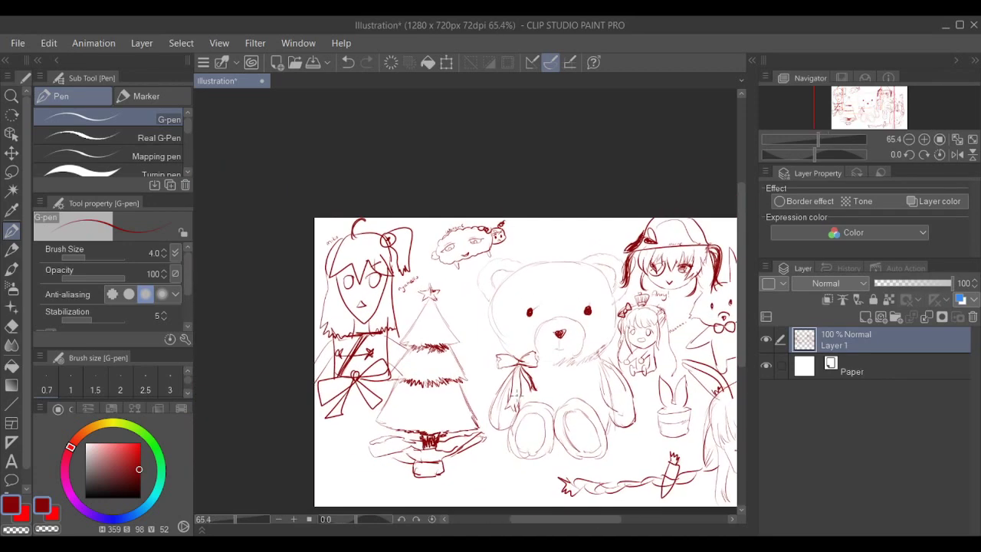
drag(563, 366, 503, 374)
drag(507, 454, 476, 416)
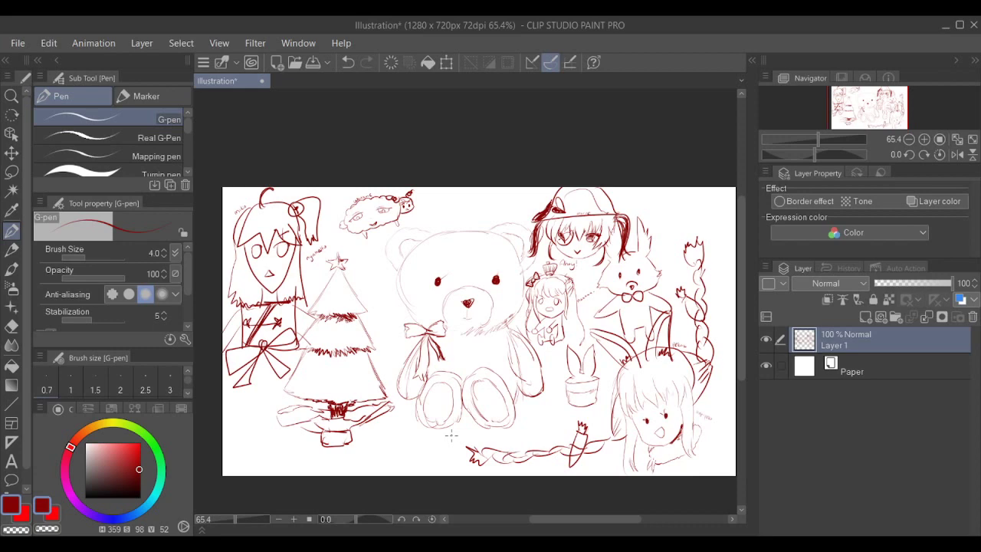
drag(503, 371, 510, 296)
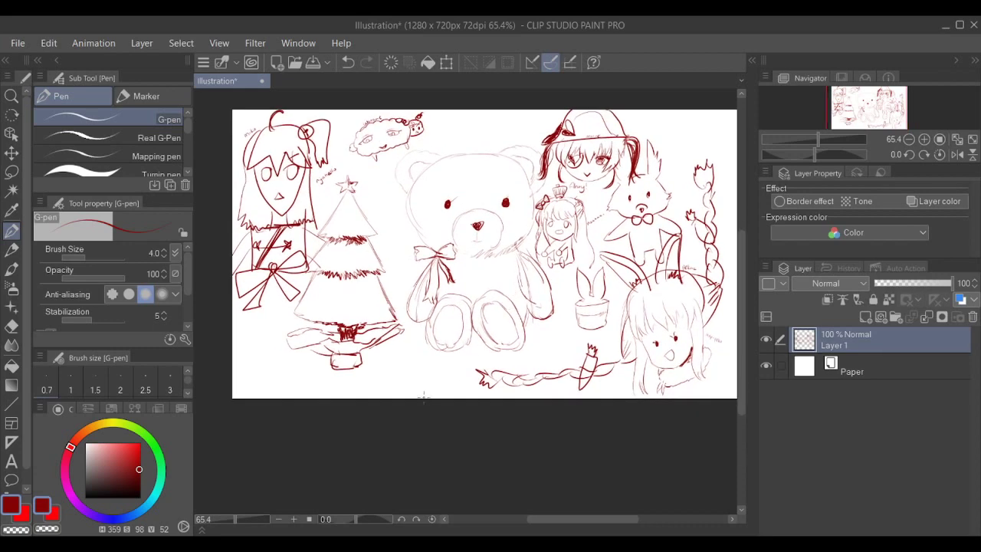
drag(425, 394, 438, 424)
scroll(423, 393, up, 3)
drag(482, 392, 226, 455)
drag(476, 364, 529, 358)
drag(409, 334, 500, 353)
drag(444, 326, 529, 346)
drag(422, 352, 484, 362)
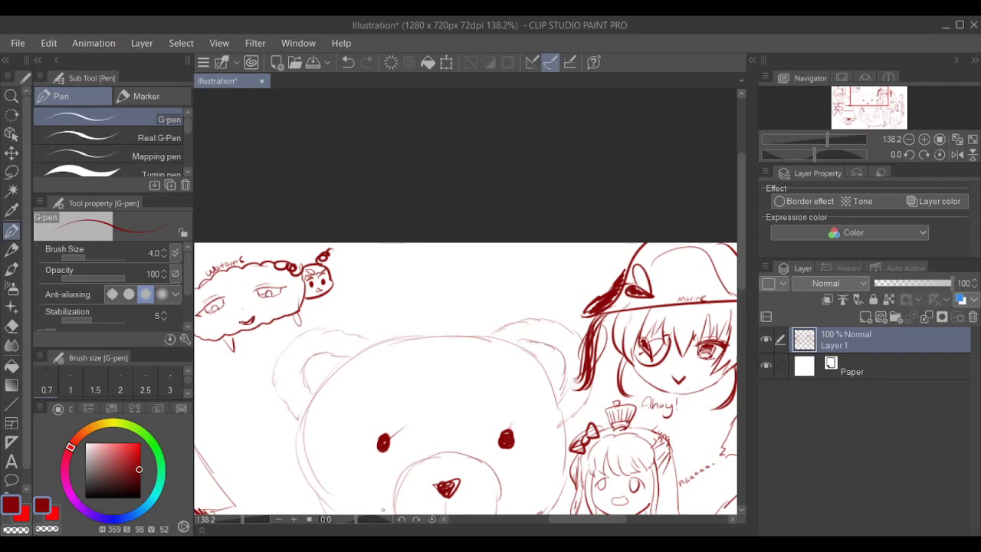
- Rotate the canvas view to 180 degrees so the drawing is upside down
click(415, 520)
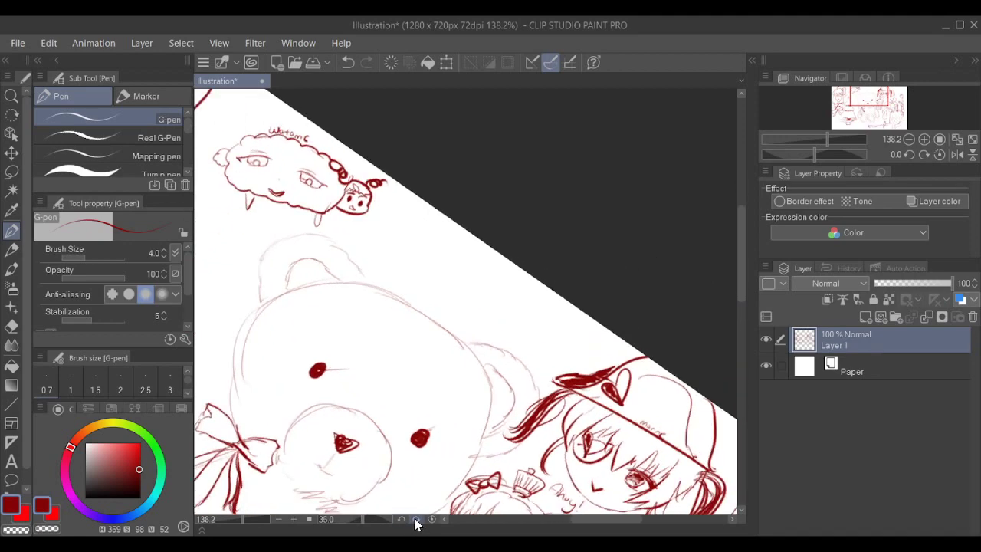
click(416, 521)
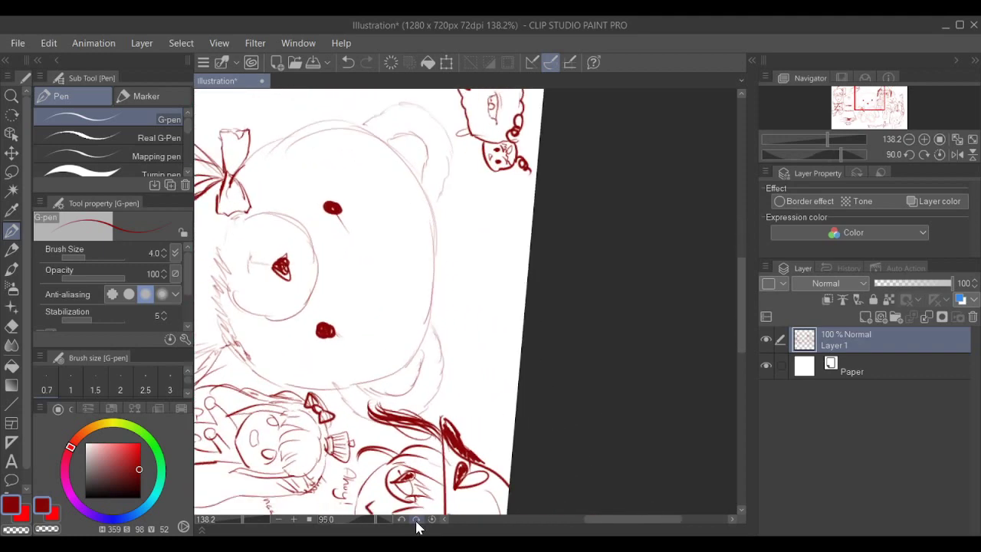
click(417, 521)
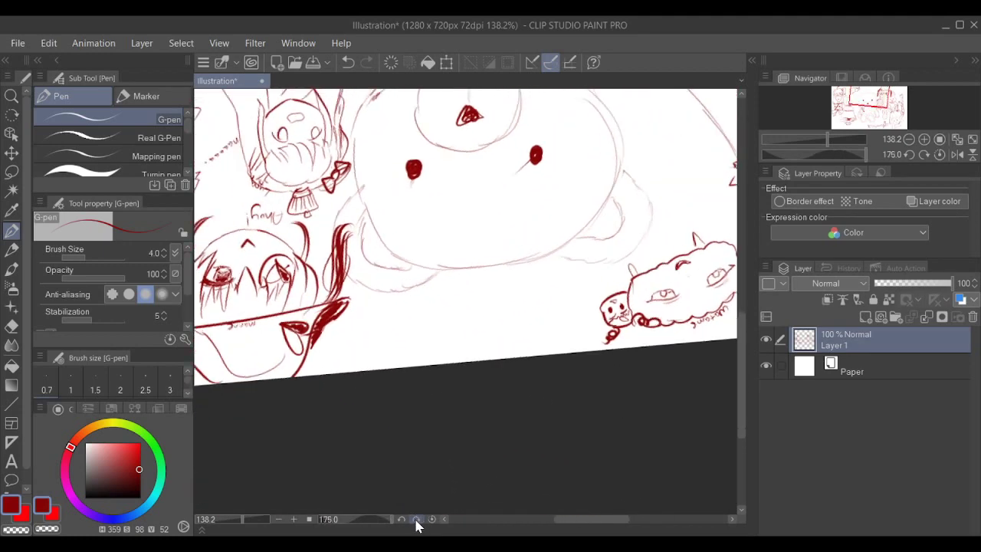
drag(513, 356, 476, 371)
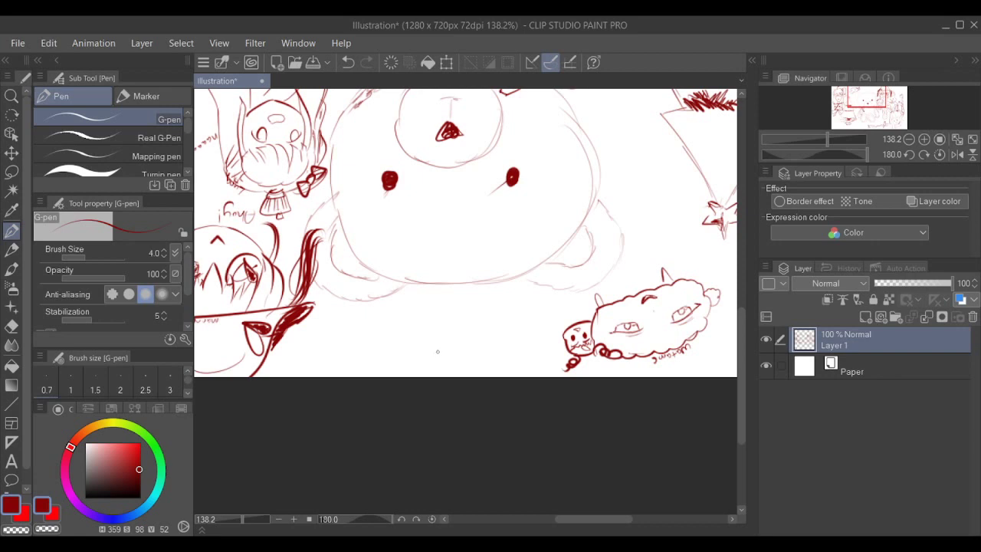
mouse_move(431, 346)
mouse_down()
mouse_move(454, 371)
mouse_move(477, 360)
mouse_up()
key(ctrl+z)
key(ctrl+z)
drag(407, 338, 424, 359)
key(ctrl+z)
drag(406, 337, 446, 368)
key(ctrl+z)
key(ctrl+z)
mouse_move(403, 330)
mouse_down()
mouse_move(413, 349)
mouse_move(448, 362)
mouse_move(477, 347)
mouse_move(483, 329)
mouse_up()
key(ctrl+z)
mouse_move(471, 351)
mouse_down()
mouse_move(484, 324)
mouse_move(476, 347)
mouse_up()
key(ctrl+z)
key(ctrl+z)
key(ctrl+z)
key(ctrl+z)
key(ctrl+z)
key(ctrl+z)
key(ctrl+z)
key(ctrl+z)
- Sketch a small face outline with a pointed chin in the gap between the teddy bear's head and the canvas edge
mouse_move(404, 310)
mouse_down()
mouse_move(407, 338)
mouse_move(425, 357)
mouse_move(459, 352)
mouse_up()
drag(470, 310, 463, 349)
key(ctrl+z)
key(ctrl+z)
drag(475, 310, 467, 340)
key(ctrl+z)
drag(474, 312, 463, 350)
key(ctrl+z)
mouse_move(471, 311)
mouse_down()
mouse_move(462, 350)
mouse_move(473, 320)
mouse_move(464, 342)
mouse_up()
key(ctrl+z)
- Add spiky bangs, upper and lower eye lines and a small smile to the new face
mouse_move(445, 323)
mouse_down()
mouse_move(467, 313)
mouse_move(452, 319)
mouse_move(470, 315)
mouse_move(410, 321)
mouse_up()
key(ctrl+z)
key(ctrl+z)
key(ctrl+z)
key(ctrl+z)
key(ctrl+z)
key(ctrl+z)
key(ctrl+z)
mouse_move(420, 335)
mouse_down()
mouse_move(427, 318)
mouse_move(463, 317)
mouse_move(464, 335)
mouse_up()
key(ctrl+z)
mouse_move(403, 299)
mouse_down()
mouse_move(419, 323)
mouse_move(459, 309)
mouse_move(469, 332)
mouse_move(487, 300)
mouse_up()
key(ctrl+z)
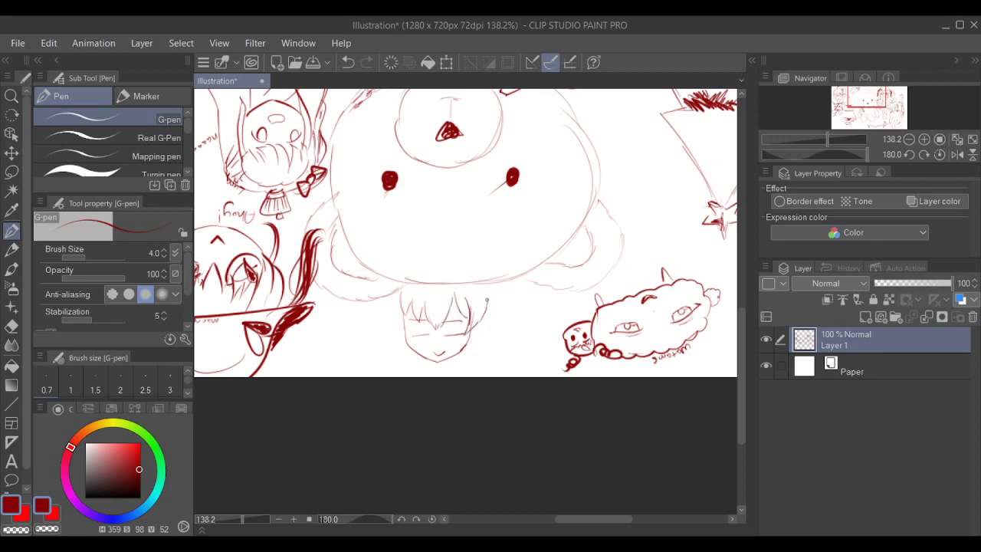
- Draw jagged hair locks hanging down both sides of the new face
mouse_move(399, 301)
mouse_down()
mouse_move(408, 368)
mouse_move(395, 357)
mouse_move(397, 372)
mouse_up()
mouse_move(384, 339)
mouse_down()
mouse_move(388, 365)
mouse_move(383, 342)
mouse_up()
mouse_move(381, 297)
mouse_down()
mouse_move(384, 340)
mouse_move(376, 340)
mouse_up()
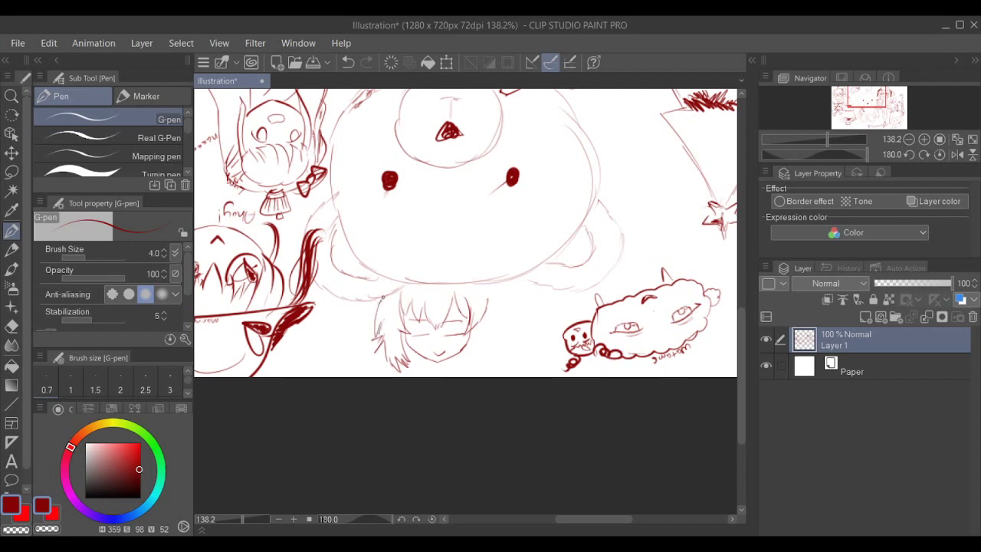
mouse_move(384, 296)
mouse_down()
mouse_move(450, 259)
mouse_move(479, 280)
mouse_move(482, 273)
mouse_move(484, 299)
mouse_move(495, 272)
mouse_move(486, 291)
mouse_move(512, 288)
mouse_move(495, 319)
mouse_move(506, 352)
mouse_move(483, 335)
mouse_move(485, 319)
mouse_move(473, 370)
mouse_up()
key(ctrl+z)
- Draw the rounded head top with a leafy ornament, and add the shoulders and collar of the new character
drag(384, 357, 382, 376)
key(ctrl+z)
drag(489, 356, 495, 371)
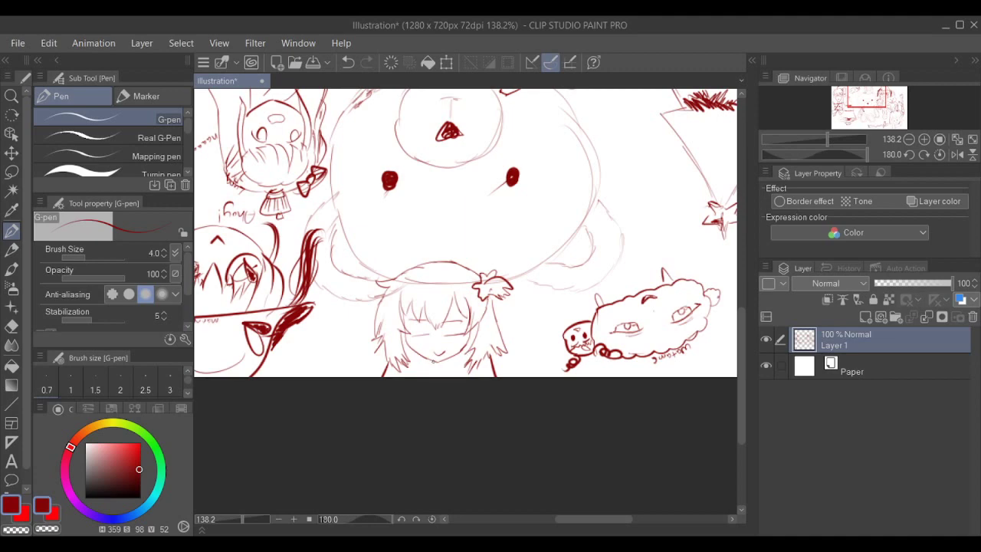
mouse_move(434, 356)
mouse_down()
mouse_move(420, 378)
mouse_move(437, 377)
mouse_up()
- Draw an oval iris between the lid lines of each of the new character's eyes
scroll(453, 340, up, 3)
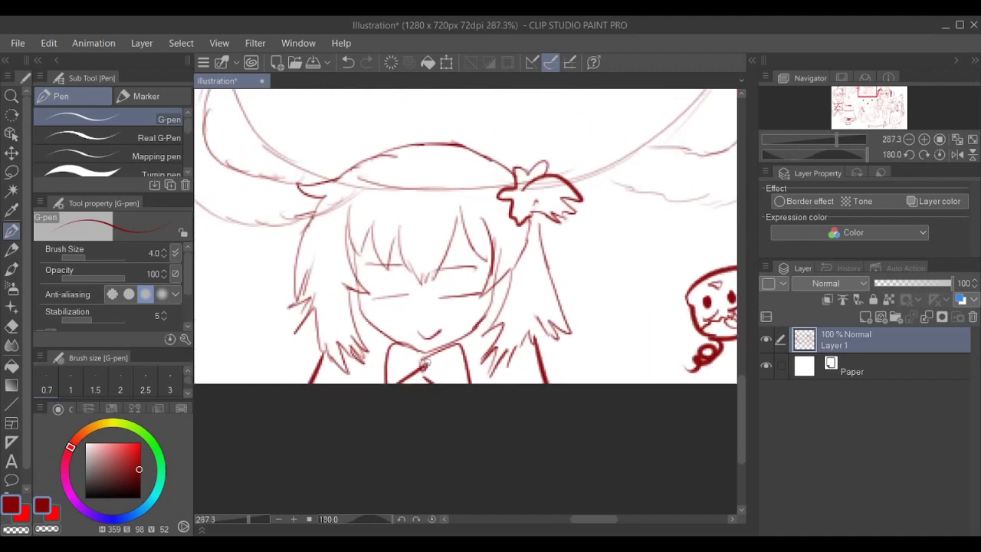
scroll(375, 276, up, 3)
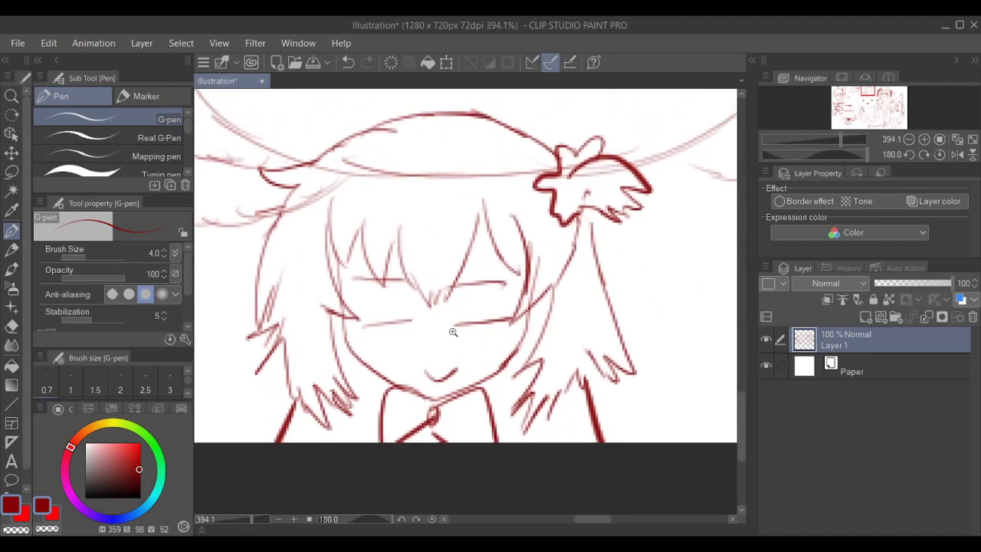
mouse_move(351, 265)
mouse_down()
mouse_move(341, 310)
mouse_move(363, 308)
mouse_up()
mouse_move(494, 270)
mouse_down()
mouse_move(483, 321)
mouse_move(506, 317)
mouse_up()
- Draw a small dark filled shape under the new character's smile in place of the first hatching
scroll(535, 276, down, 8)
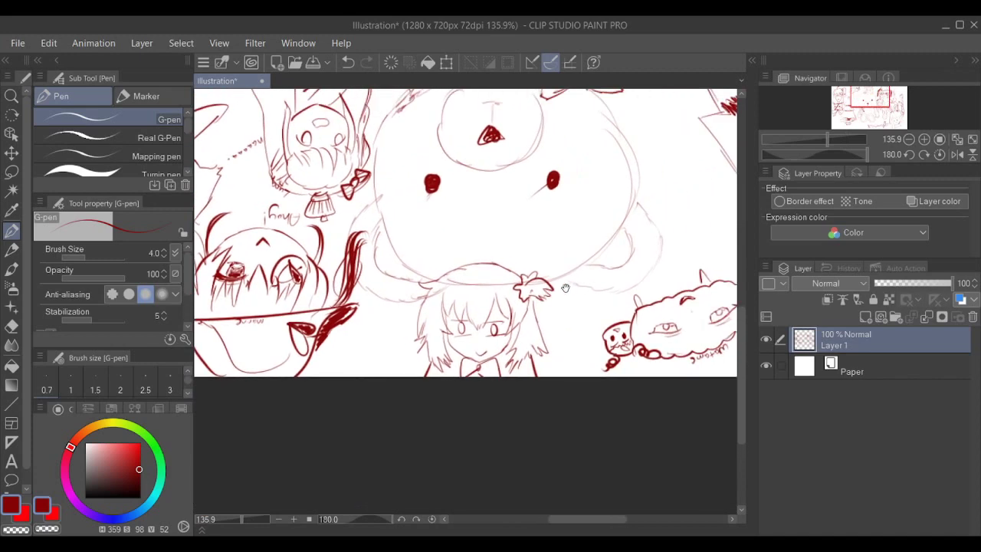
scroll(564, 297, up, 2)
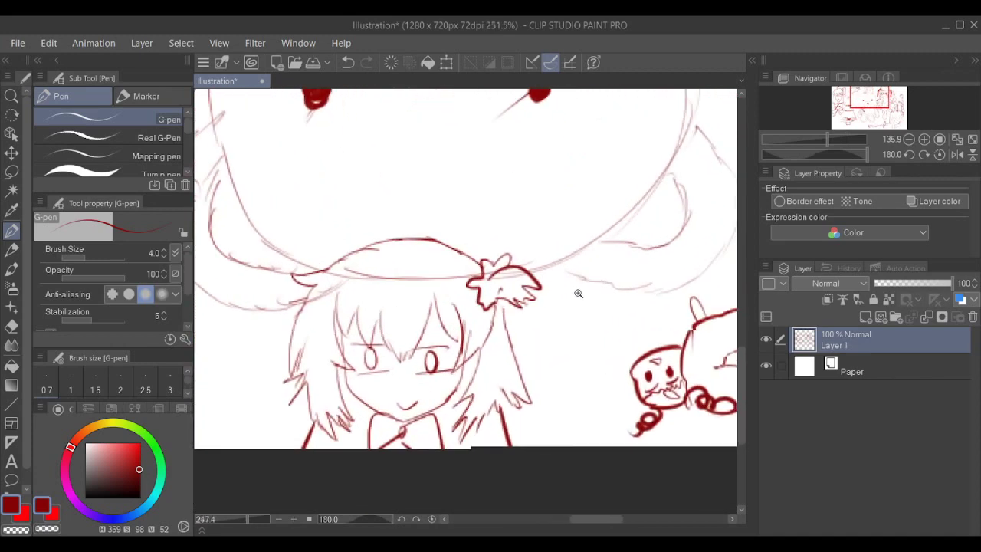
scroll(507, 314, up, 3)
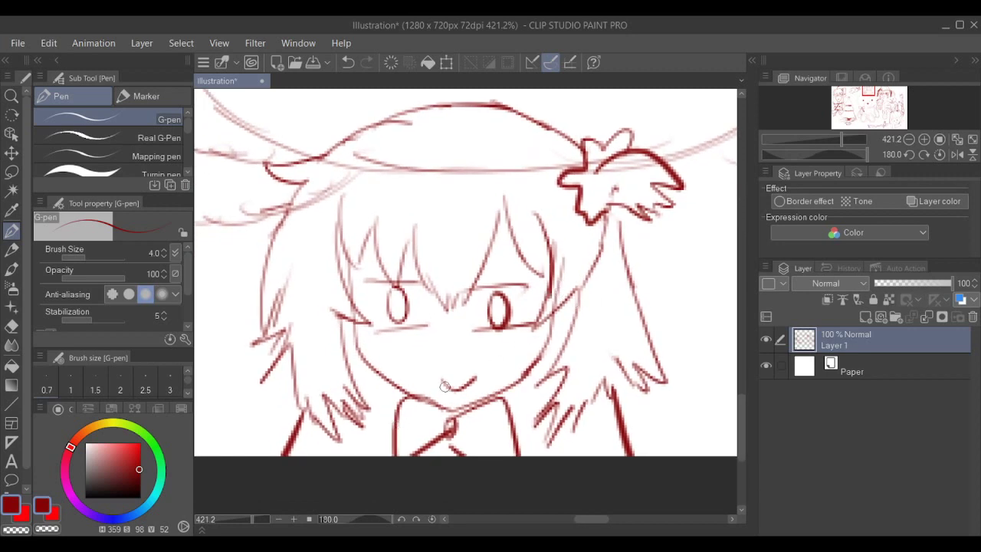
drag(442, 381, 455, 396)
scroll(594, 296, down, 3)
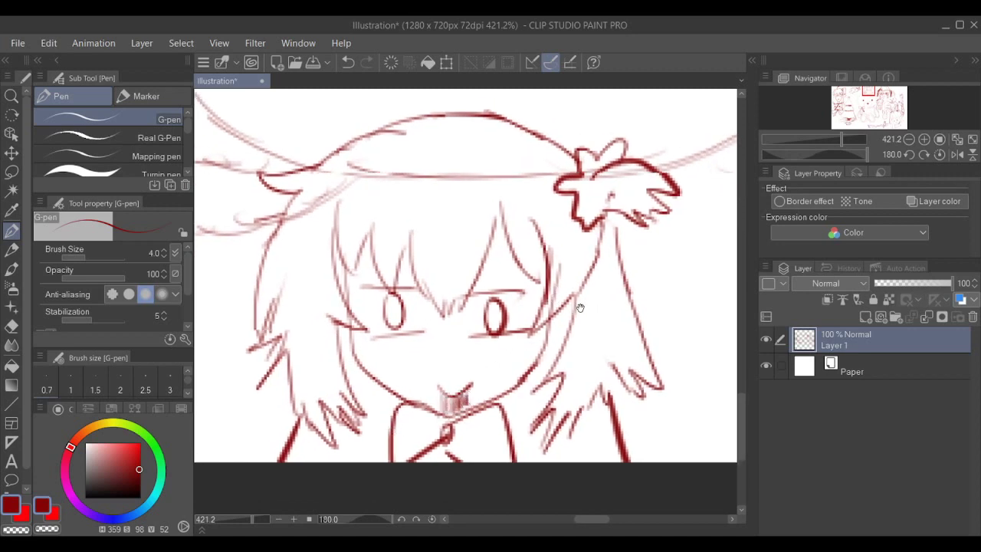
scroll(594, 297, down, 3)
scroll(606, 322, up, 6)
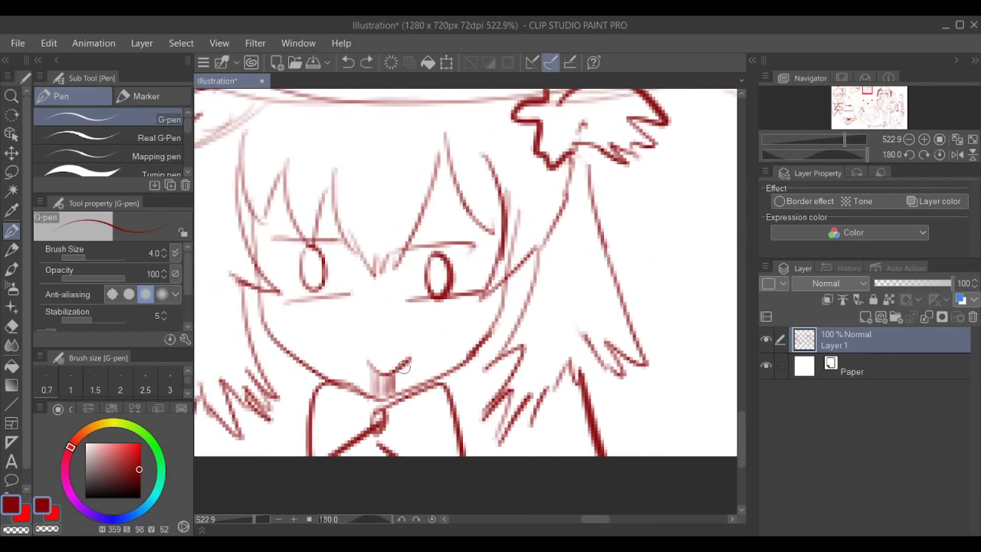
key(ctrl+z)
key(ctrl+z)
key(ctrl+z)
mouse_move(369, 364)
mouse_down()
mouse_move(393, 385)
mouse_move(406, 370)
mouse_up()
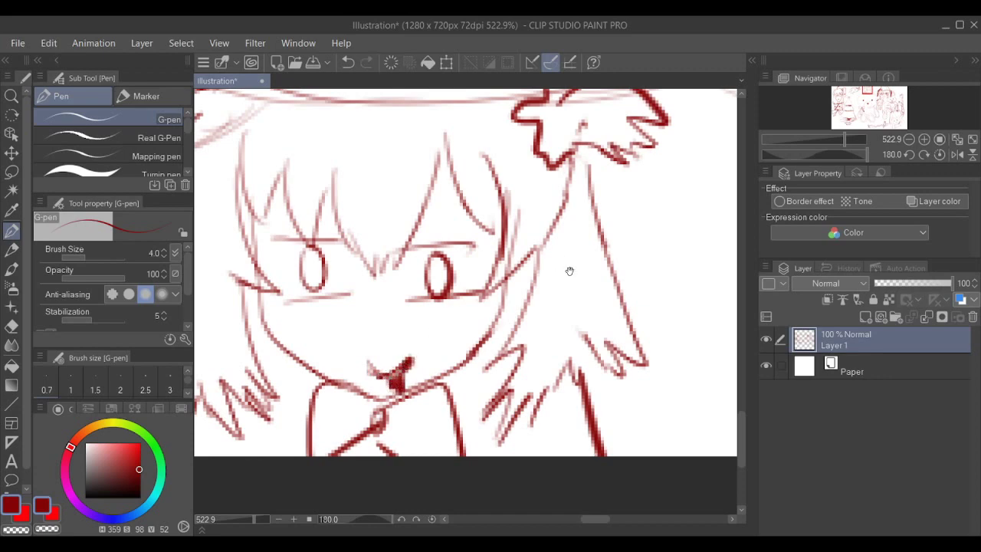
- Reset the canvas rotation to 0 degrees
mouse_move(570, 272)
mouse_down()
mouse_move(560, 308)
mouse_move(540, 269)
mouse_up()
mouse_move(601, 251)
mouse_down()
mouse_move(570, 251)
mouse_move(578, 254)
mouse_move(546, 303)
mouse_move(540, 283)
mouse_move(555, 325)
mouse_up()
drag(622, 274, 610, 273)
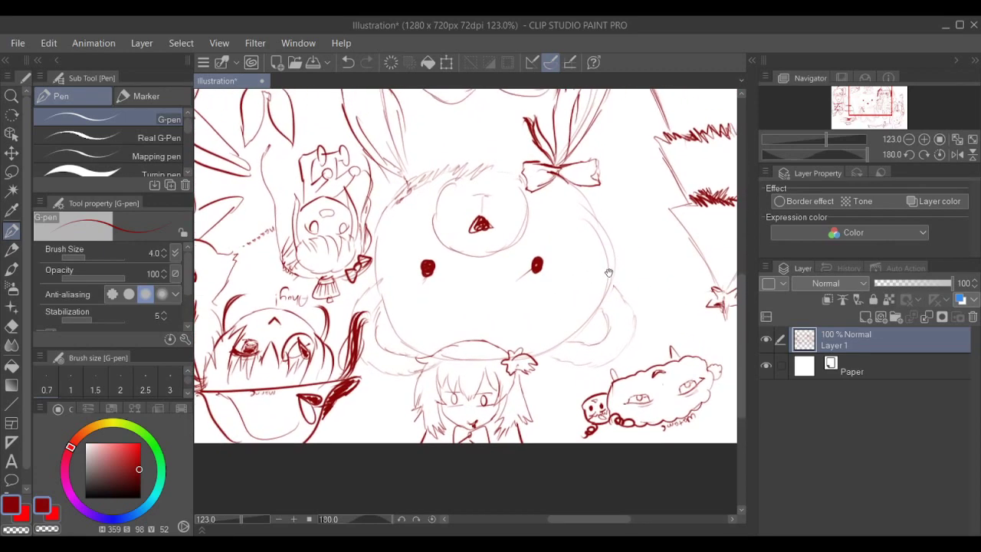
click(417, 518)
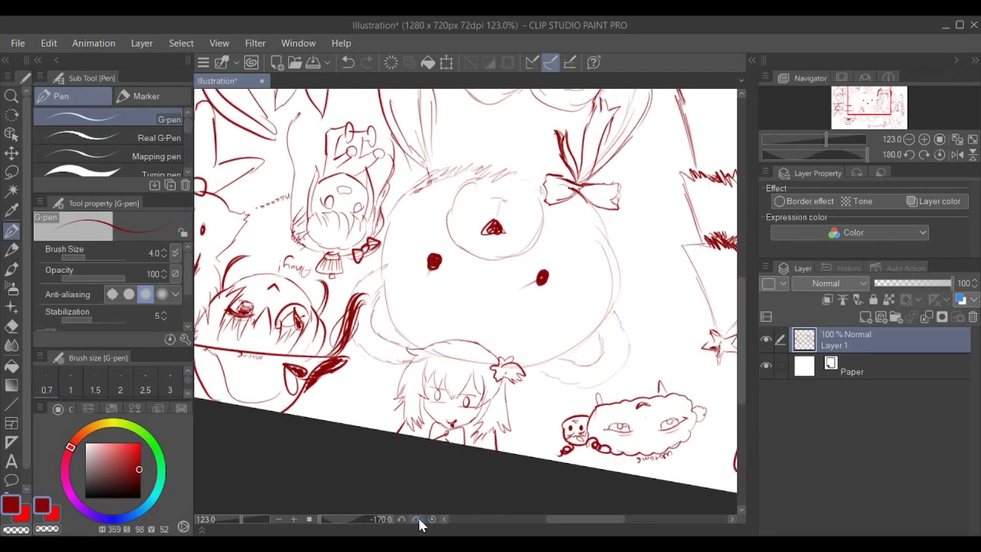
click(416, 519)
click(416, 519)
drag(328, 521, 362, 529)
click(309, 525)
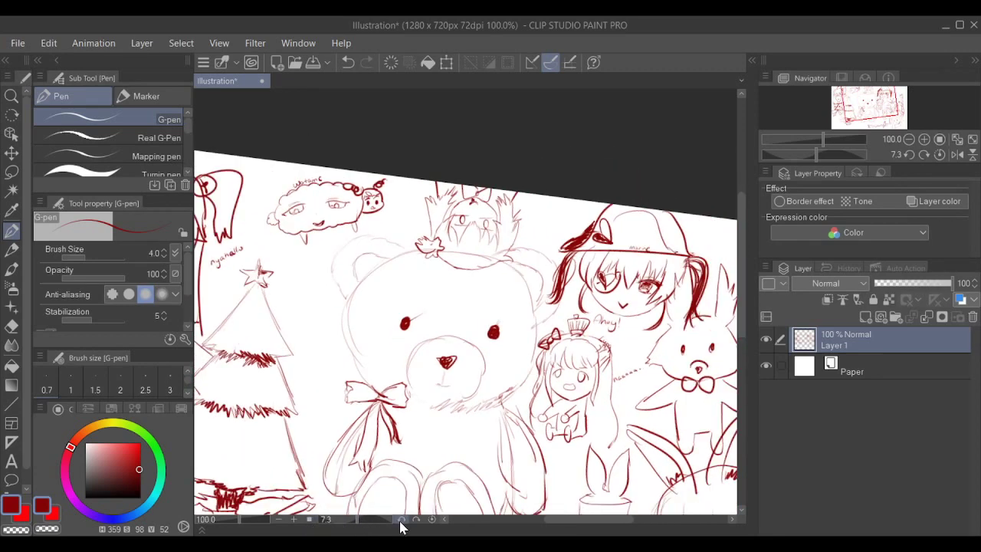
click(431, 526)
drag(646, 395, 615, 367)
drag(617, 391, 630, 369)
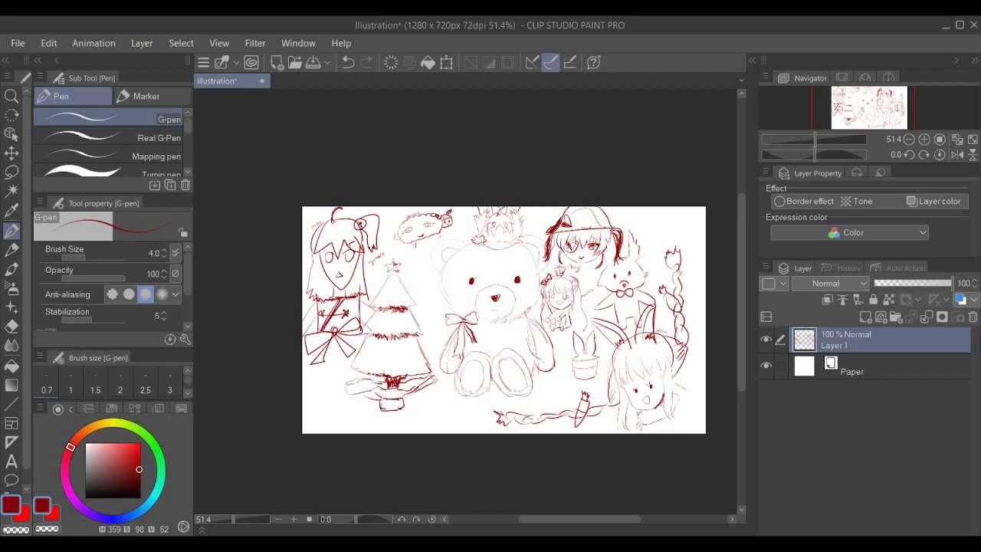
- Draw a long wavy dragon body with a horned, open-mouthed head along the lower canvas edge beneath the Christmas tree
drag(354, 446, 383, 400)
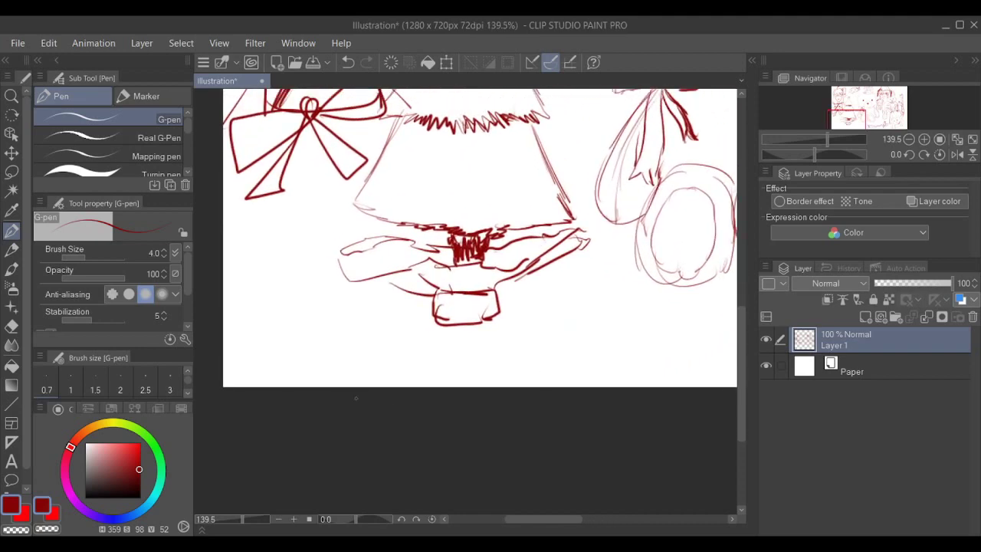
mouse_move(245, 361)
mouse_down()
mouse_move(320, 352)
mouse_move(370, 338)
mouse_move(423, 350)
mouse_move(521, 334)
mouse_move(664, 338)
mouse_up()
drag(633, 370, 504, 370)
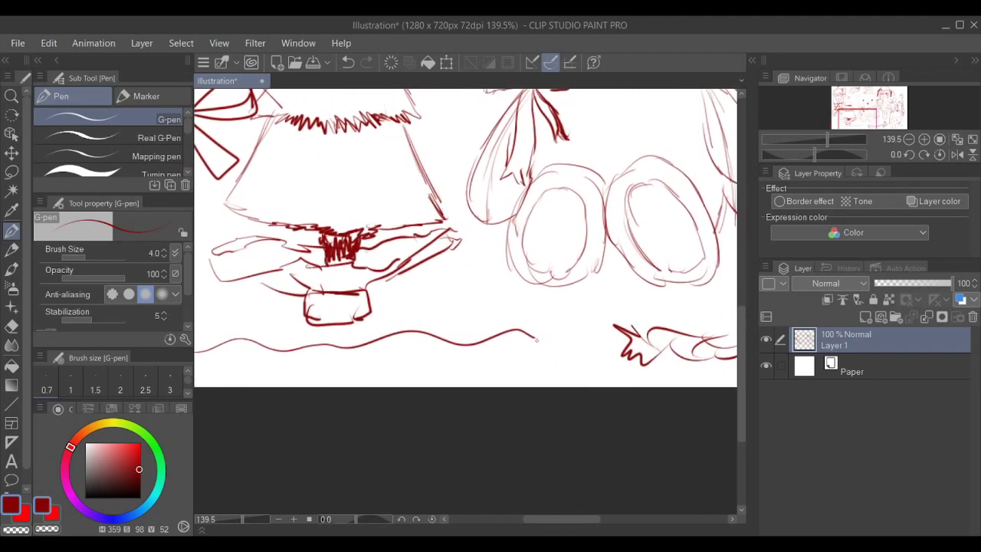
mouse_move(515, 308)
mouse_down()
mouse_move(594, 347)
mouse_move(578, 361)
mouse_move(589, 368)
mouse_move(295, 379)
mouse_up()
drag(528, 274, 644, 258)
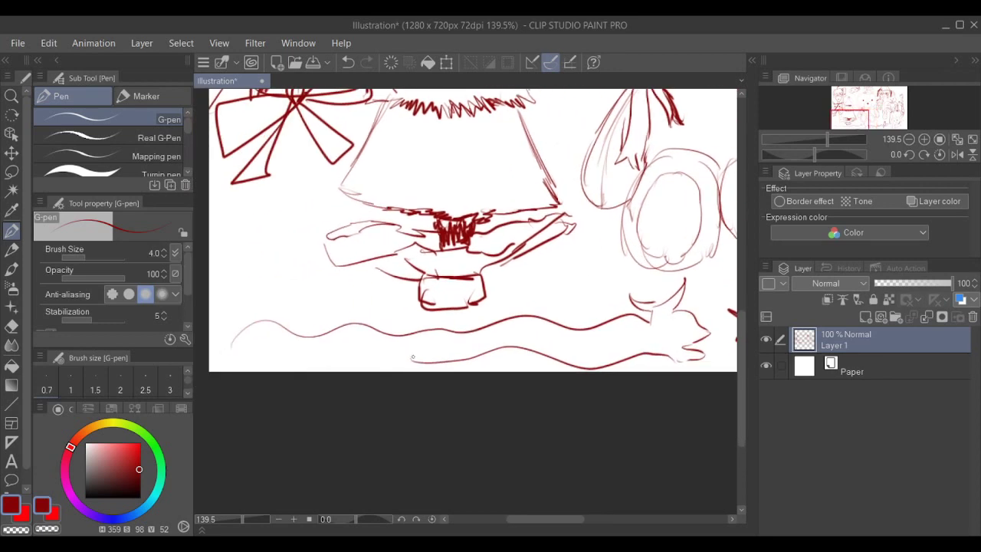
drag(412, 358, 232, 353)
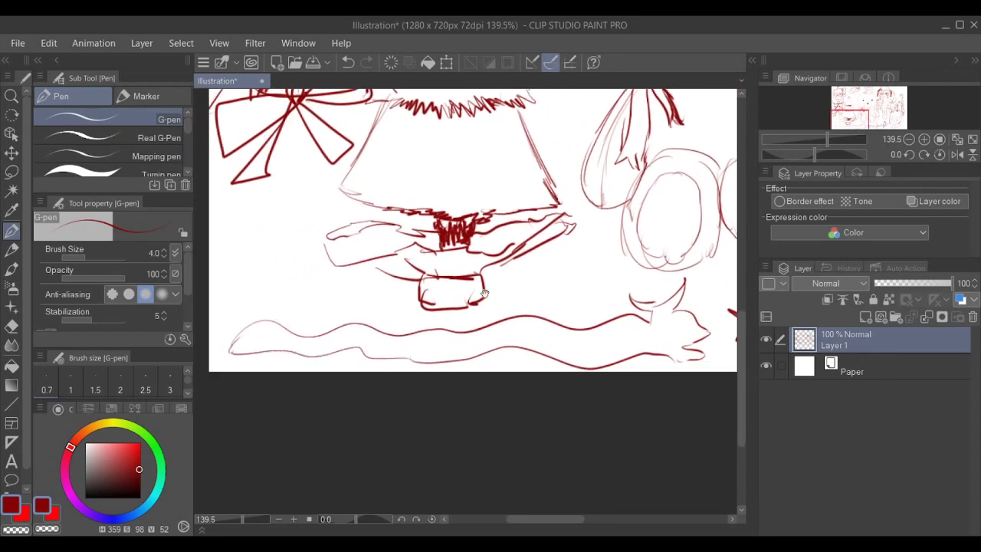
- Add a pointed wing with a scalloped edge to the wavy dragon's back
mouse_move(484, 294)
mouse_down()
mouse_move(449, 306)
mouse_move(522, 275)
mouse_up()
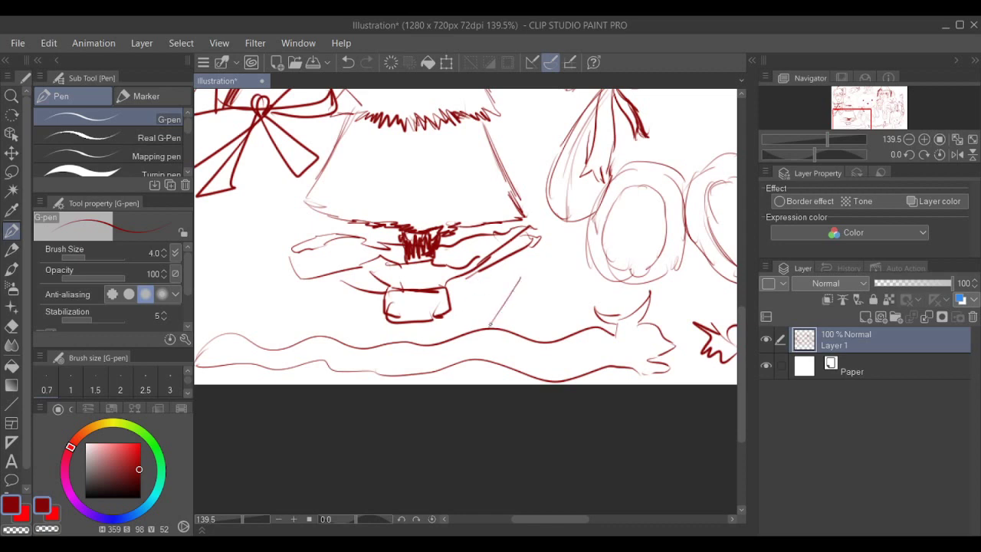
key(ctrl+z)
mouse_move(485, 328)
mouse_down()
mouse_move(522, 268)
mouse_move(514, 322)
mouse_move(440, 374)
mouse_move(502, 354)
mouse_up()
- Close the top of the dragon's head between the horns, and add an eye and a curled tuft
scroll(515, 339, up, 5)
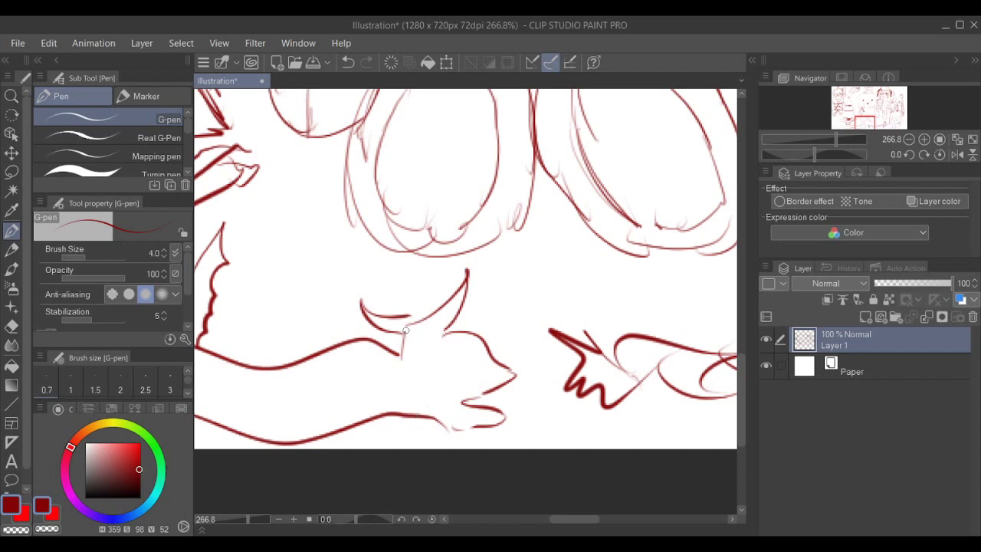
mouse_move(402, 338)
mouse_down()
mouse_move(437, 326)
mouse_move(479, 347)
mouse_move(456, 356)
mouse_move(479, 349)
mouse_up()
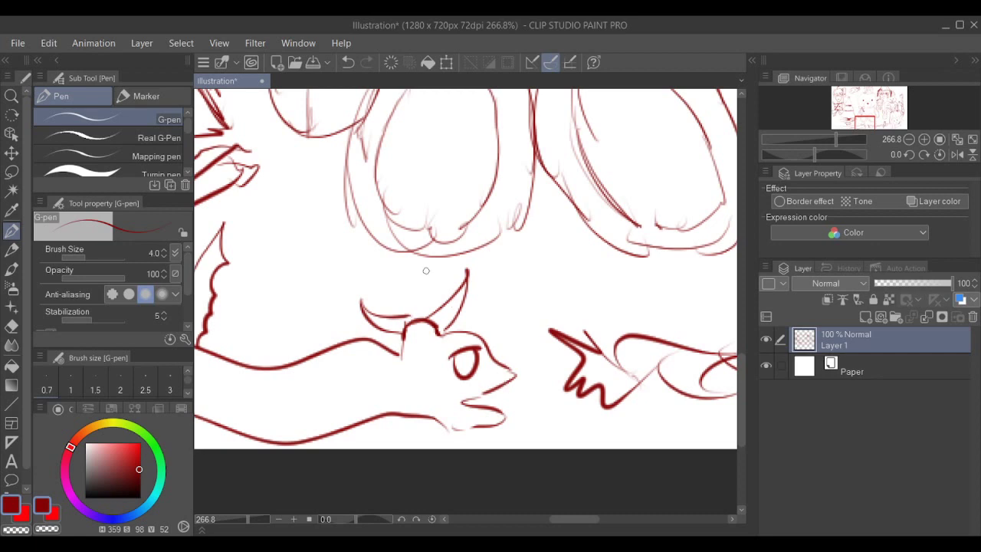
mouse_move(412, 313)
mouse_down()
mouse_move(428, 282)
mouse_move(410, 288)
mouse_move(415, 317)
mouse_up()
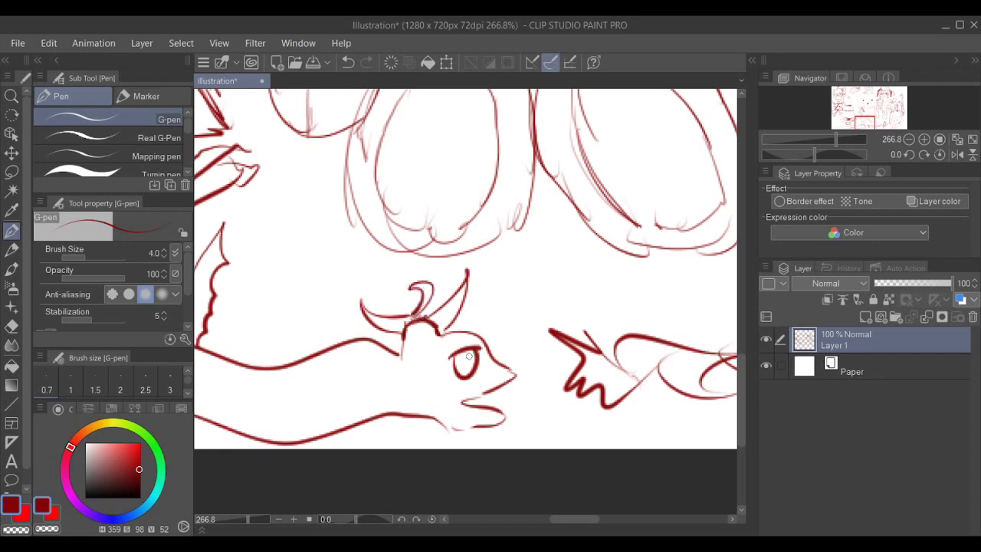
drag(539, 334, 504, 344)
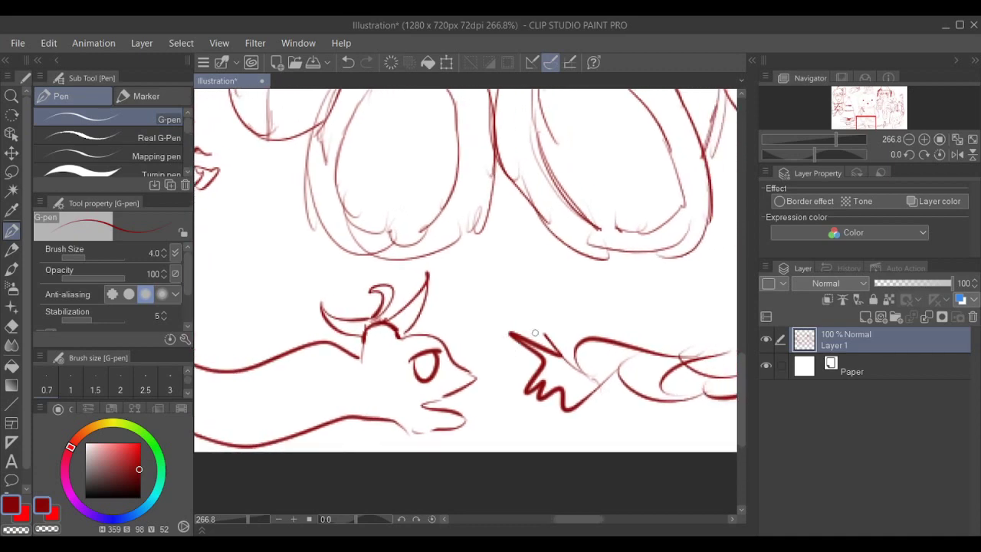
scroll(535, 333, down, 10)
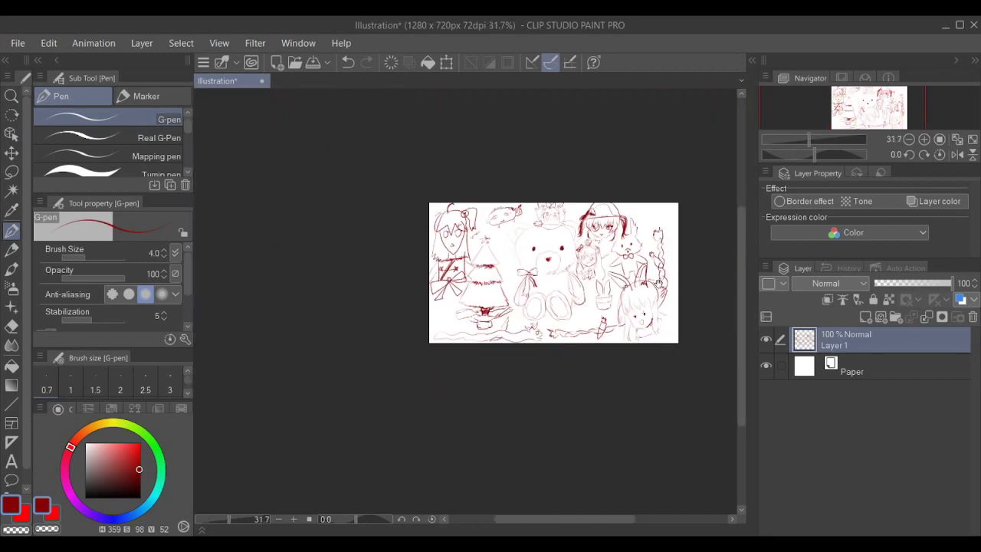
- Draw a tilted rectangular sign between the Christmas tree's star and the teddy bear's head
drag(659, 283, 589, 324)
scroll(587, 289, up, 4)
mouse_move(364, 332)
mouse_down()
mouse_move(495, 330)
mouse_move(529, 344)
mouse_up()
scroll(529, 345, up, 4)
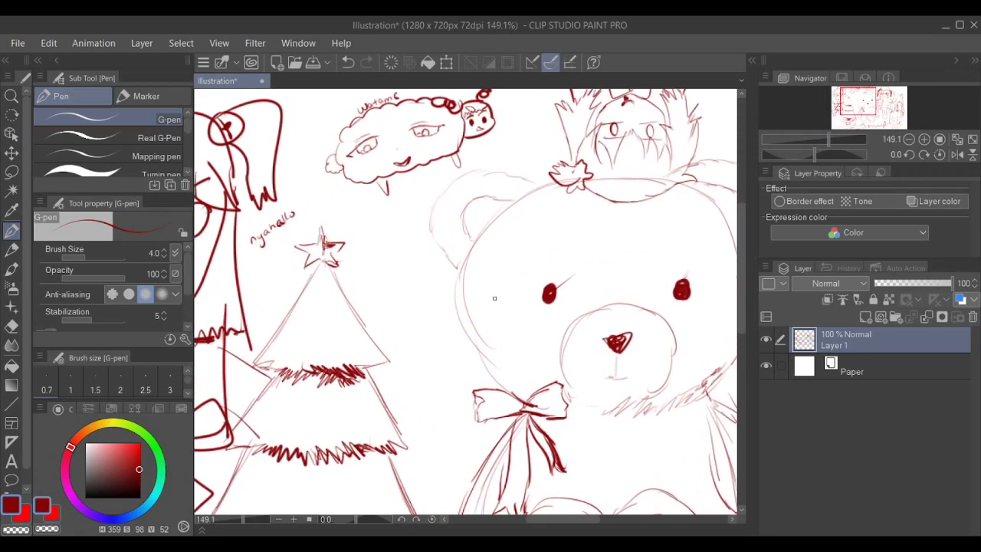
mouse_move(375, 273)
mouse_down()
mouse_move(377, 301)
mouse_move(364, 262)
mouse_move(424, 239)
mouse_move(449, 310)
mouse_up()
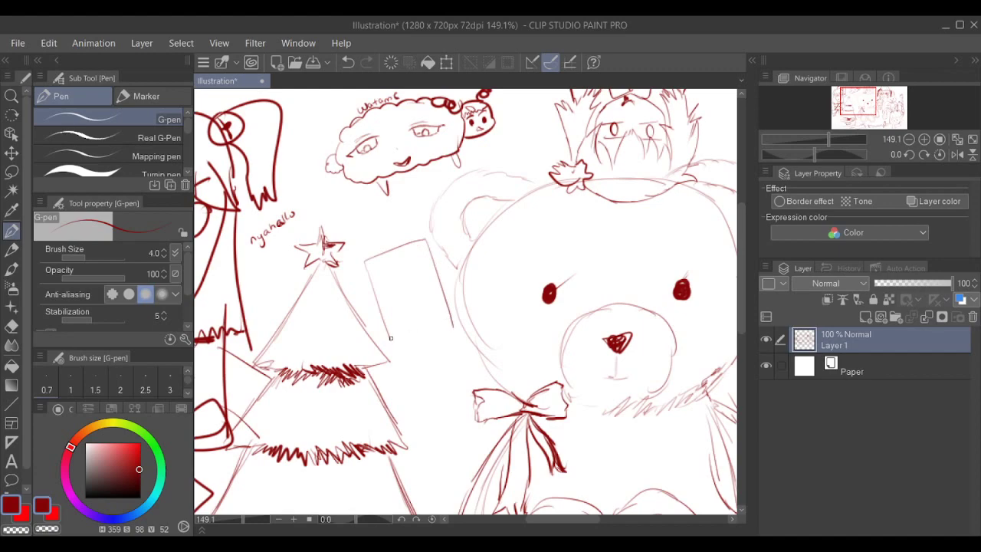
mouse_move(391, 338)
mouse_down()
mouse_move(423, 342)
mouse_move(457, 326)
mouse_up()
scroll(458, 236, down, 5)
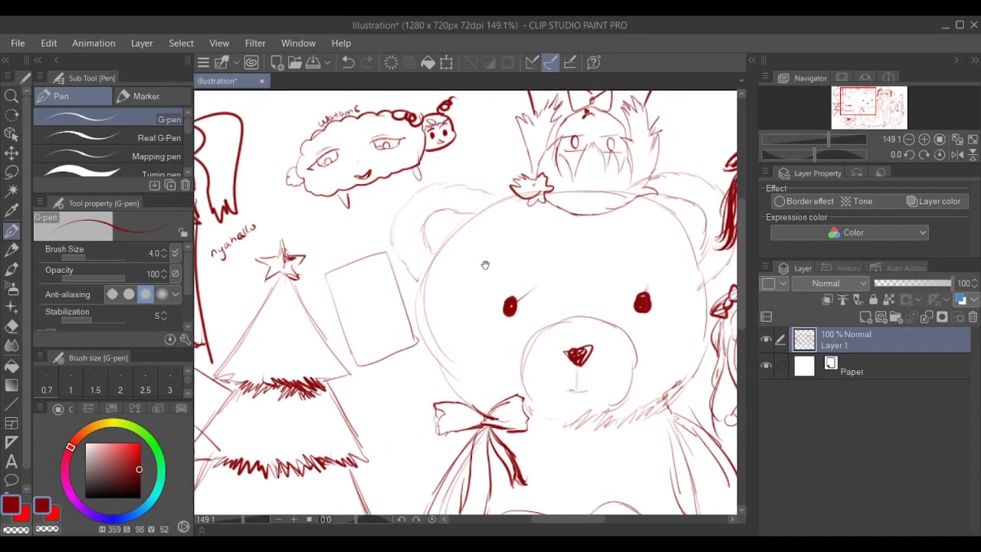
scroll(599, 253, up, 5)
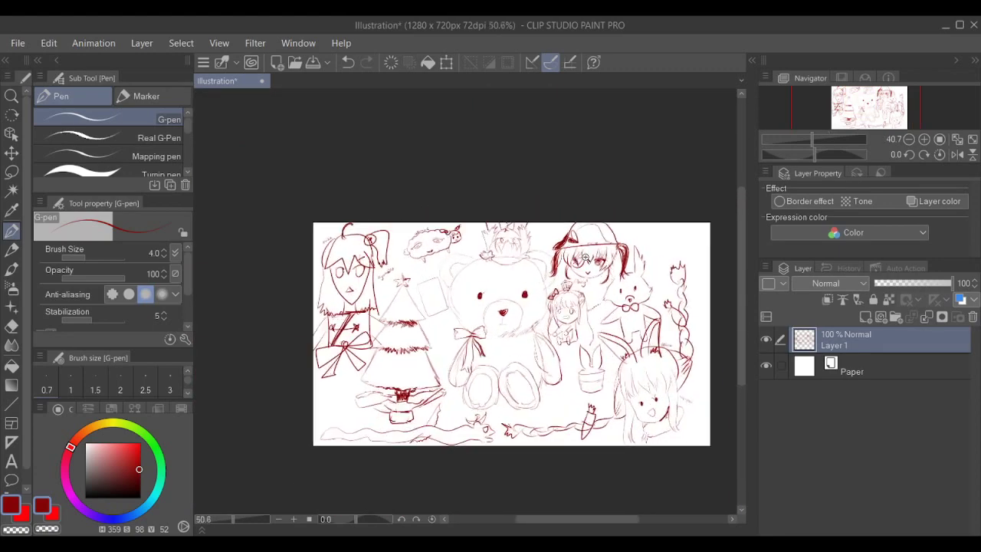
scroll(475, 254, up, 2)
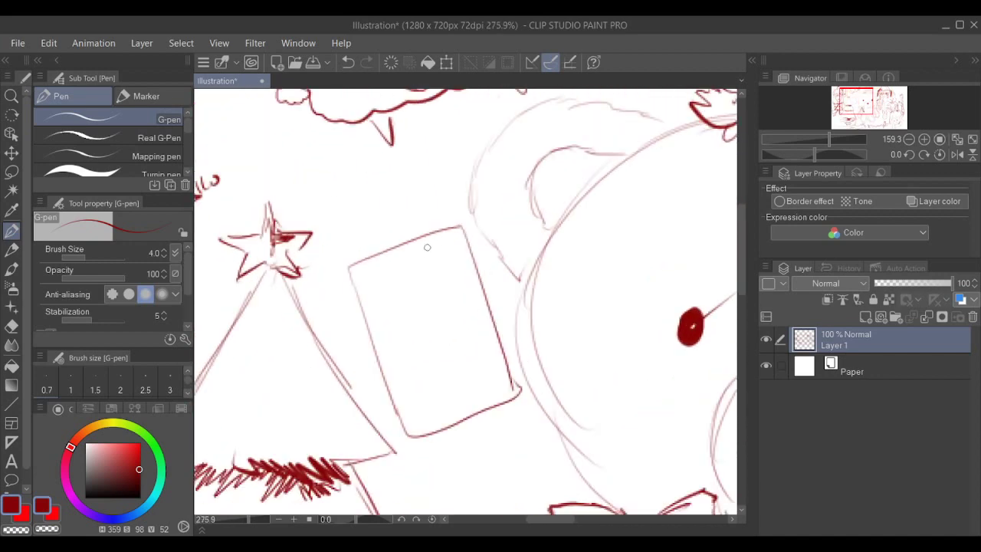
- Add a narrow slot near the tilted sign's upper edge and round striped puffs on its two upper corners
mouse_move(417, 245)
mouse_down()
mouse_move(388, 259)
mouse_move(427, 246)
mouse_move(415, 245)
mouse_up()
mouse_move(442, 298)
mouse_down()
mouse_move(420, 302)
mouse_move(439, 293)
mouse_up()
scroll(439, 294, up, 2)
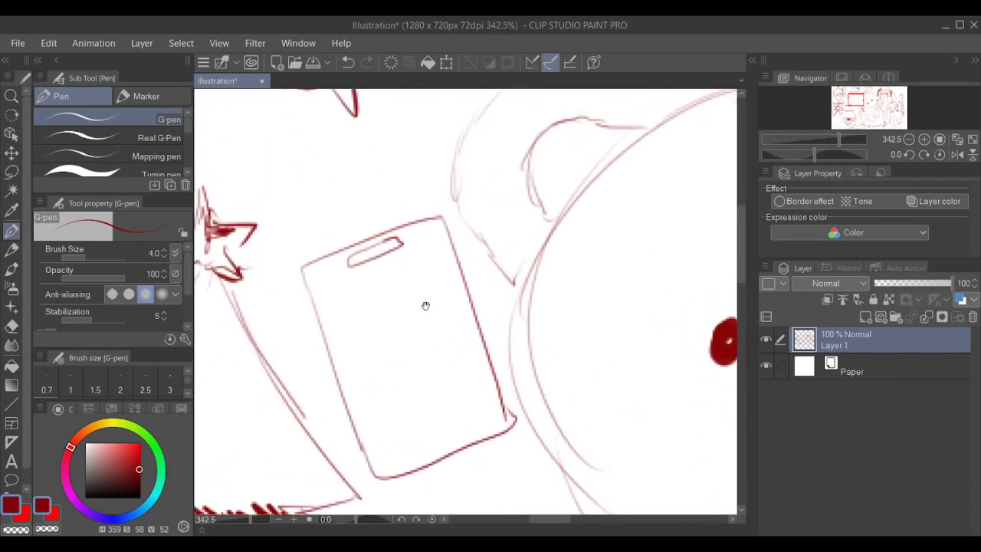
mouse_move(345, 245)
mouse_down()
mouse_move(326, 234)
mouse_move(336, 285)
mouse_up()
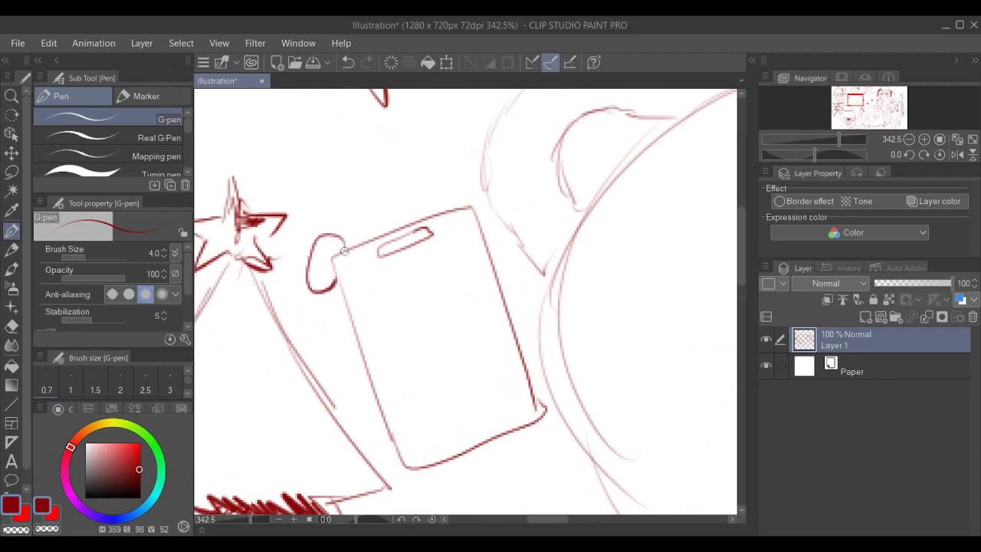
mouse_move(450, 209)
mouse_down()
mouse_move(453, 187)
mouse_move(497, 230)
mouse_move(481, 230)
mouse_up()
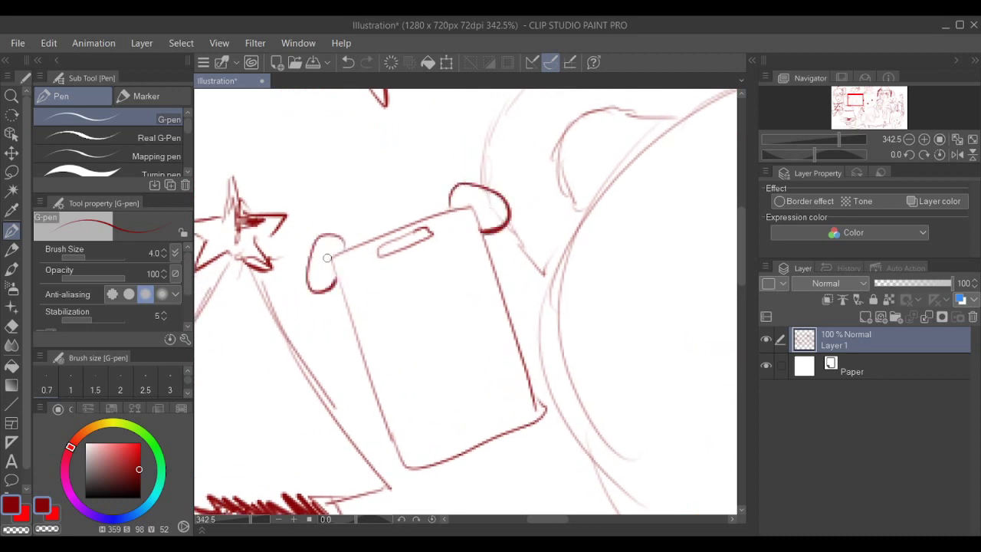
mouse_move(318, 279)
mouse_down()
mouse_move(328, 268)
mouse_move(318, 261)
mouse_move(321, 245)
mouse_move(456, 207)
mouse_move(469, 192)
mouse_move(487, 208)
mouse_move(505, 204)
mouse_up()
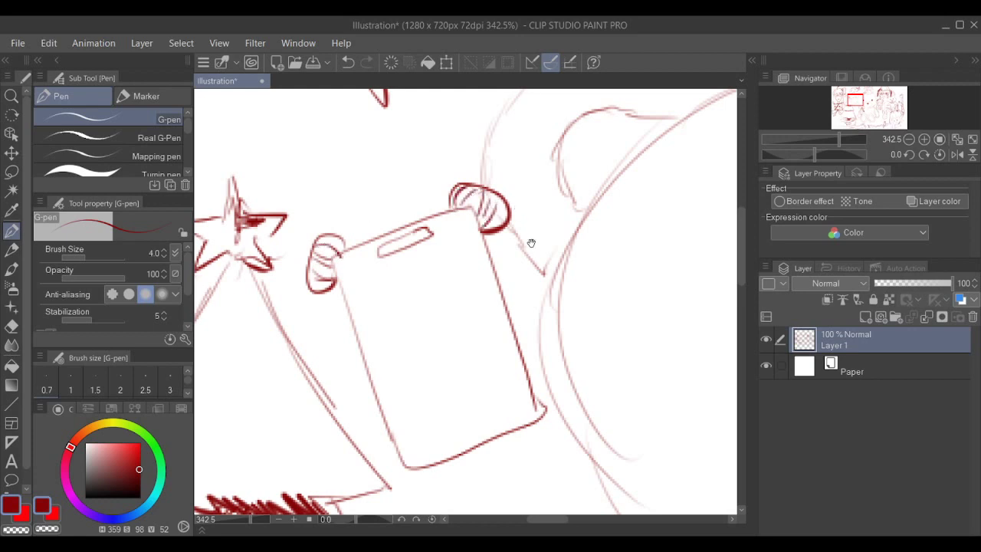
drag(531, 243, 528, 231)
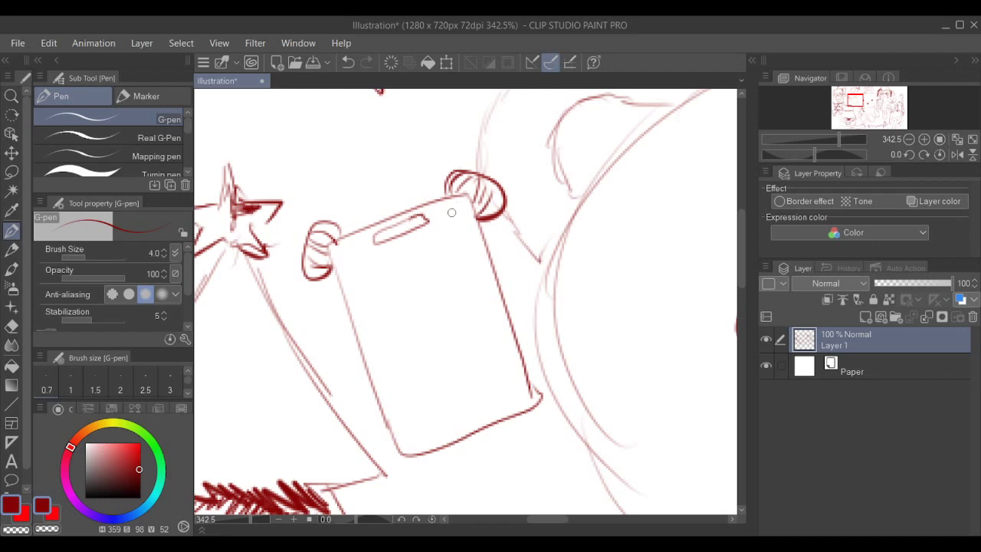
- Draw a small skull with dark eyes and a toothed jaw beside the sign's puff nearest the bear, redrawing its outline
mouse_move(446, 208)
mouse_down()
mouse_move(464, 210)
mouse_move(453, 228)
mouse_move(435, 230)
mouse_move(432, 209)
mouse_move(469, 194)
mouse_move(465, 232)
mouse_move(444, 241)
mouse_move(440, 229)
mouse_up()
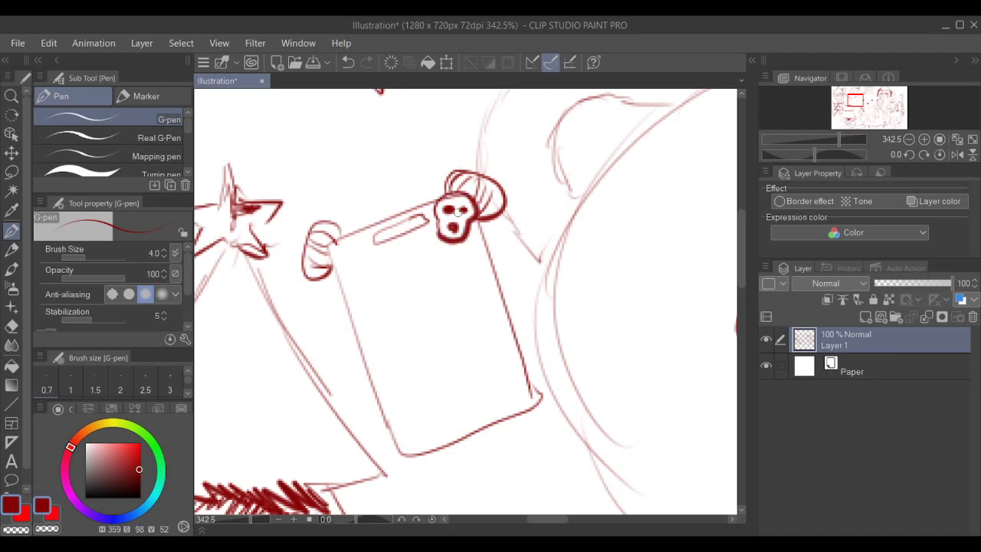
drag(480, 284, 468, 280)
scroll(468, 280, up, 2)
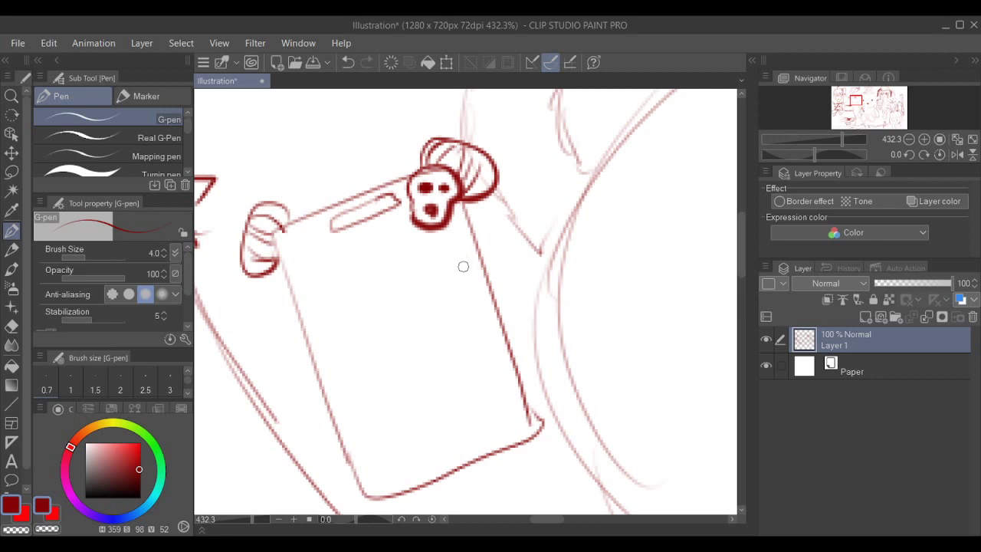
key(ctrl+z)
key(ctrl+z)
key(ctrl+z)
key(ctrl+z)
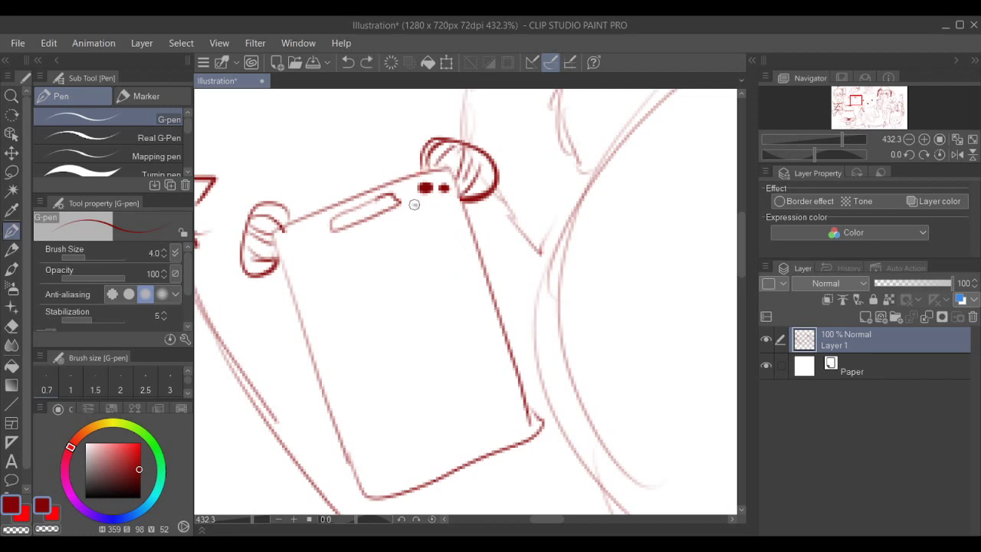
mouse_move(414, 205)
mouse_down()
mouse_move(460, 170)
mouse_move(438, 204)
mouse_move(448, 213)
mouse_move(443, 201)
mouse_move(433, 210)
mouse_move(460, 200)
mouse_move(452, 210)
mouse_up()
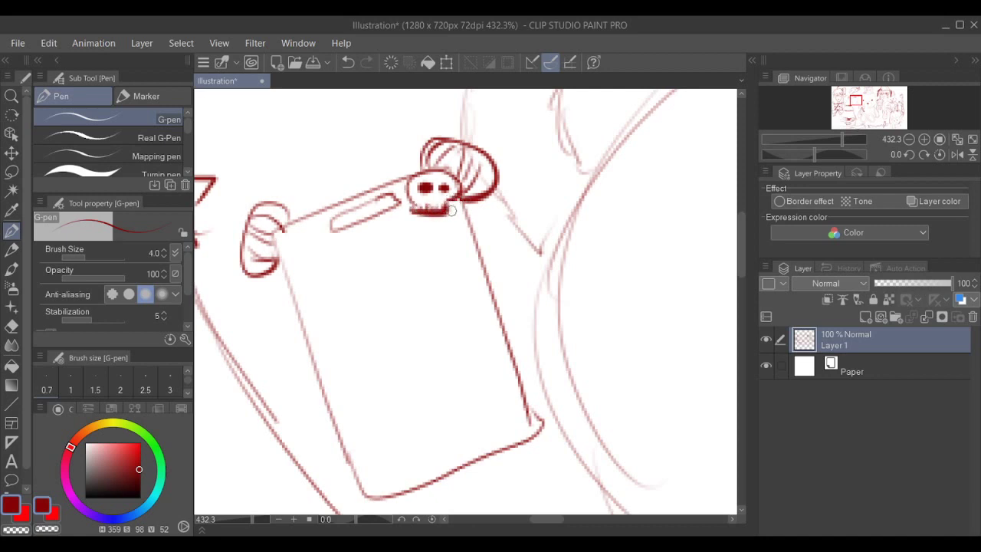
- Draw curved ribbon tails hanging from both corner puffs of the sign
drag(404, 248, 432, 216)
mouse_move(310, 244)
mouse_down()
mouse_move(325, 411)
mouse_move(298, 364)
mouse_move(314, 272)
mouse_up()
drag(495, 165, 598, 305)
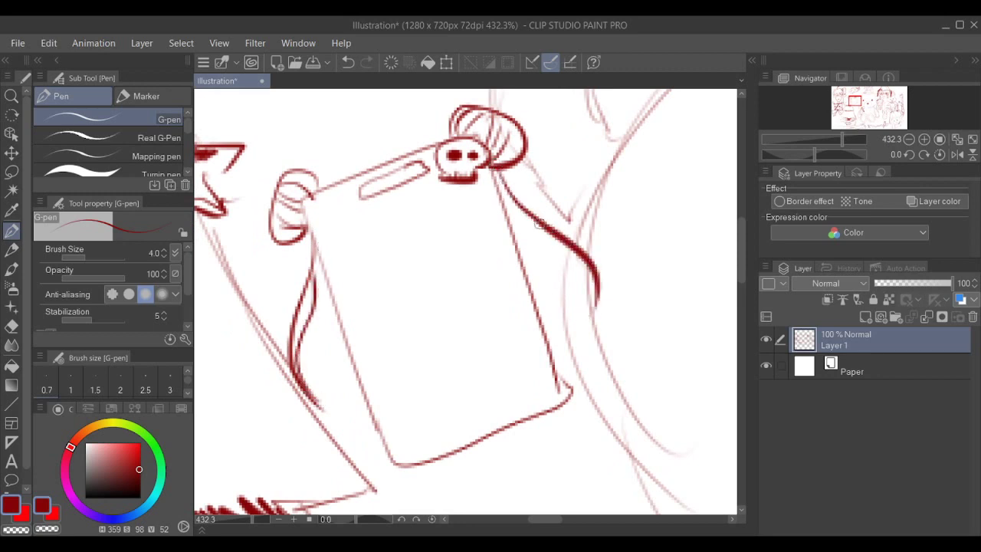
- Add a second curved strand to the ribbon tail on the bear's side, redrawing it until it fits
drag(508, 196, 594, 310)
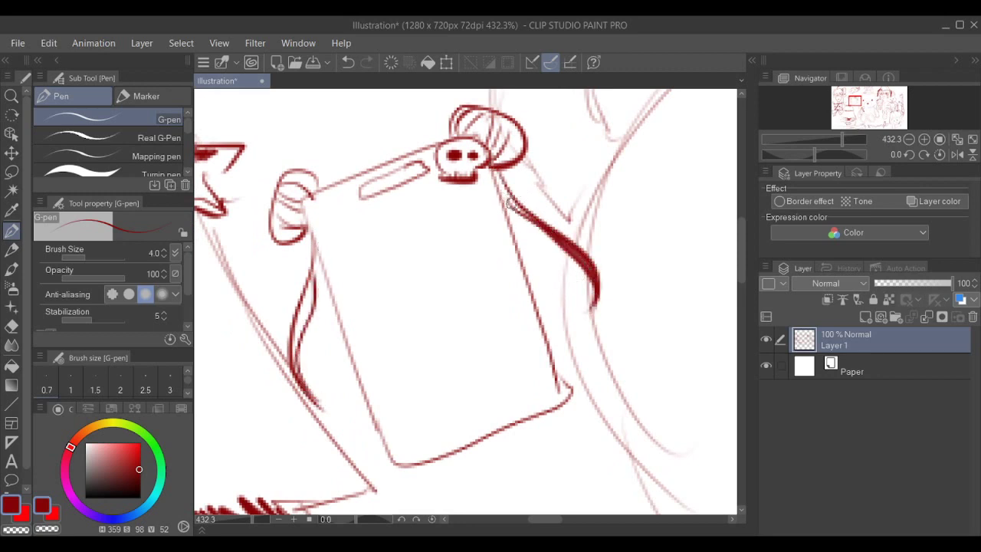
key(ctrl+z)
drag(508, 207, 587, 293)
key(ctrl+z)
drag(503, 201, 588, 295)
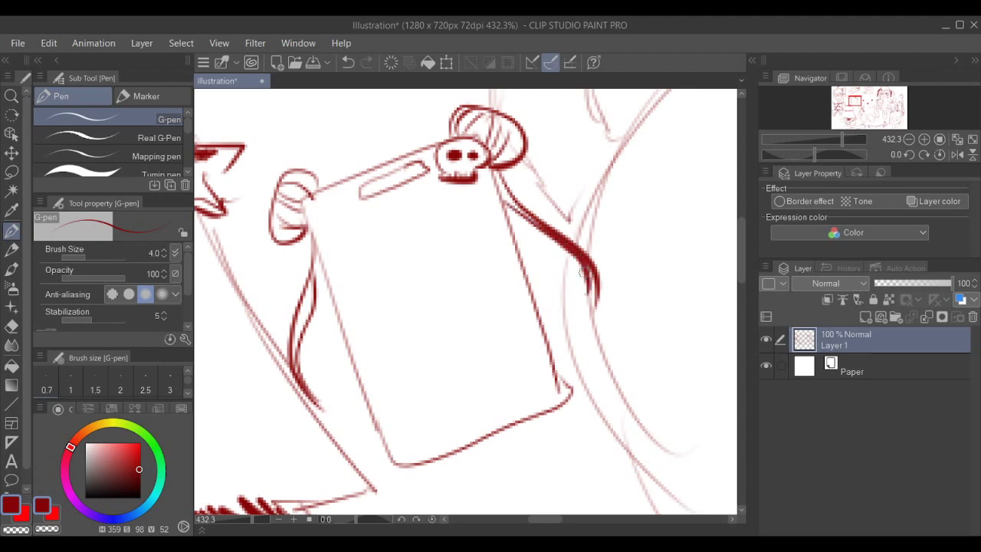
key(ctrl+z)
mouse_move(502, 198)
mouse_down()
mouse_move(595, 307)
mouse_move(568, 300)
mouse_up()
mouse_move(643, 282)
mouse_down()
mouse_move(575, 299)
mouse_move(619, 285)
mouse_up()
mouse_move(476, 318)
mouse_down()
mouse_move(525, 316)
mouse_move(508, 308)
mouse_move(509, 340)
mouse_up()
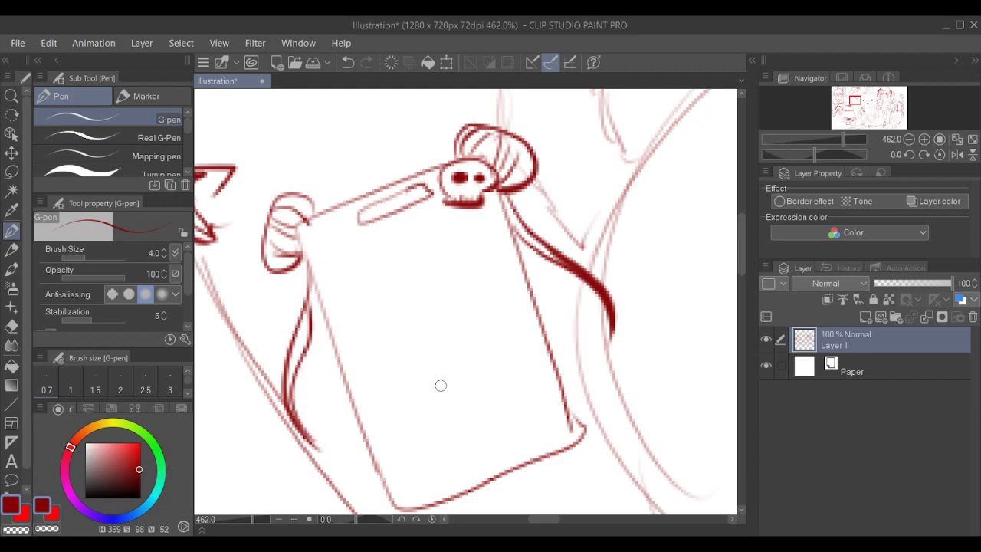
- Handwrite "ぼいん" on two lines inside the sign, following its tilt
drag(341, 286, 354, 318)
drag(357, 276, 379, 272)
mouse_move(361, 290)
mouse_down()
mouse_move(383, 282)
mouse_move(366, 278)
mouse_move(374, 312)
mouse_move(396, 301)
mouse_up()
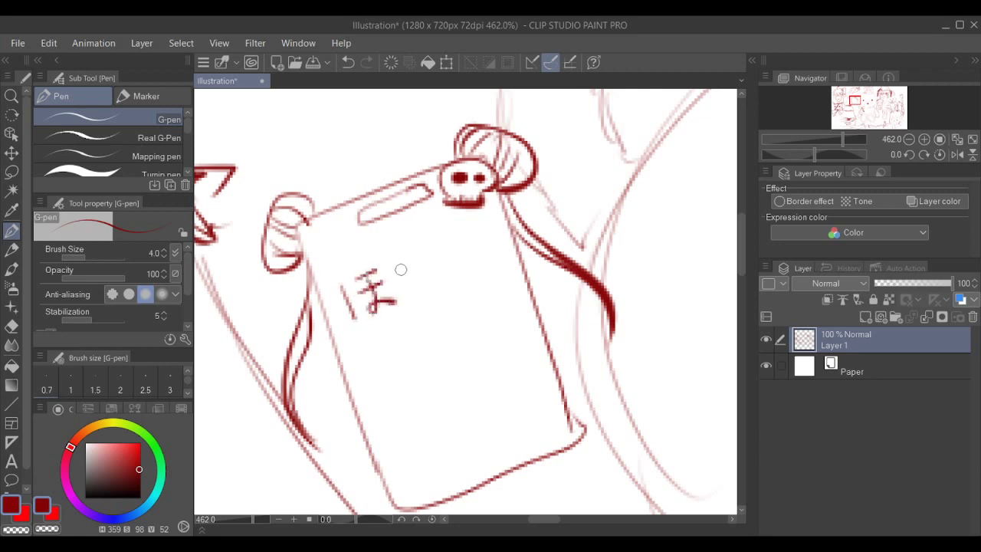
drag(381, 253, 395, 257)
mouse_move(407, 276)
mouse_down()
mouse_move(454, 254)
mouse_move(460, 274)
mouse_move(498, 256)
mouse_up()
drag(362, 368, 365, 383)
drag(371, 380, 377, 403)
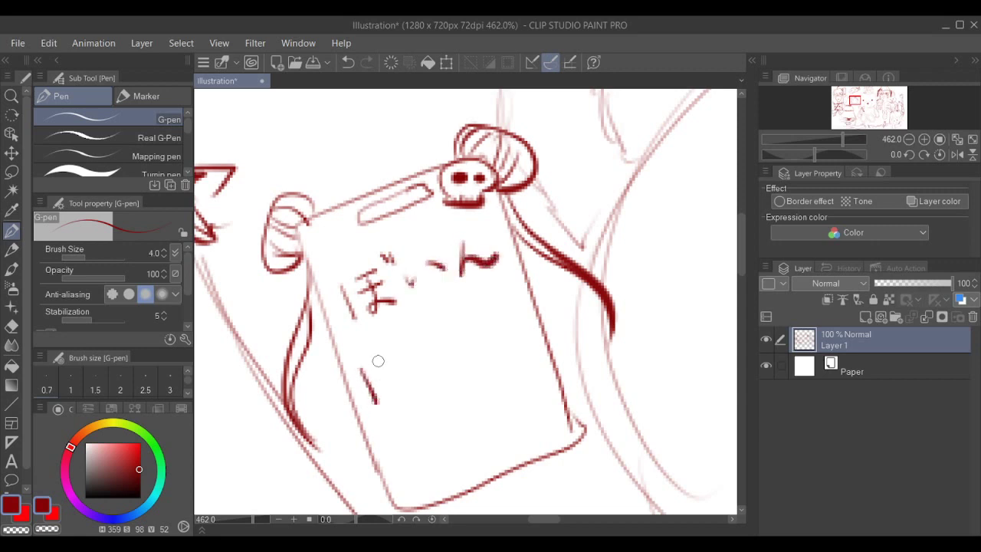
mouse_move(380, 360)
mouse_down()
mouse_move(400, 355)
mouse_move(404, 370)
mouse_up()
mouse_move(392, 351)
mouse_down()
mouse_move(389, 393)
mouse_move(416, 390)
mouse_up()
mouse_move(400, 339)
mouse_down()
mouse_move(429, 375)
mouse_move(516, 342)
mouse_up()
- Examine the whole sketch, from the finished sign to the girl in the lower corner
drag(547, 289, 518, 300)
drag(571, 294, 460, 285)
drag(609, 333, 459, 305)
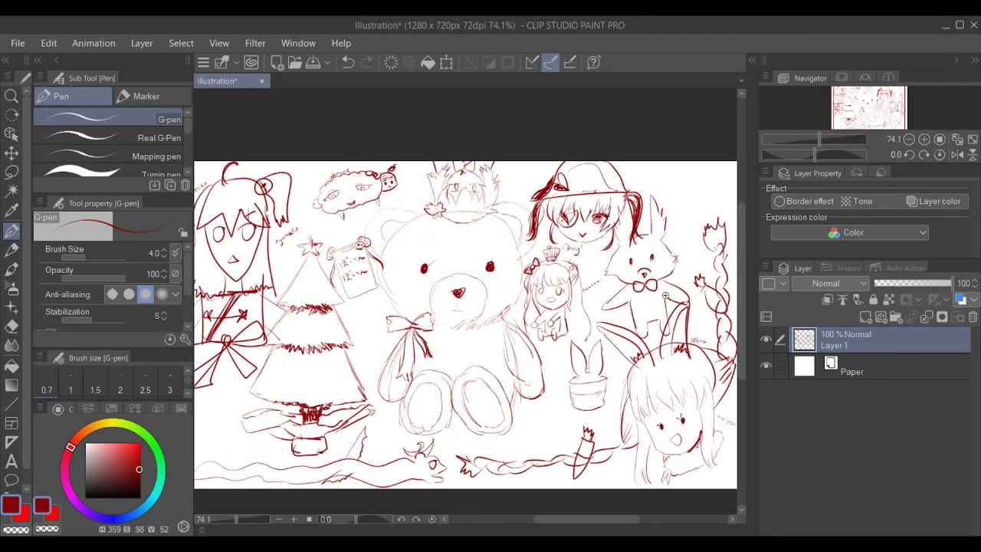
scroll(665, 295, down, 2)
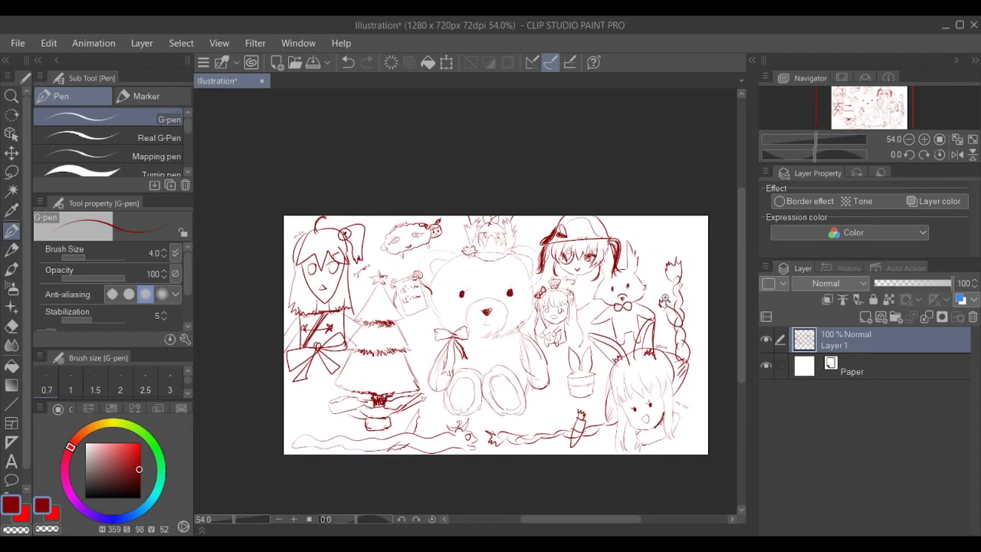
scroll(666, 297, up, 1)
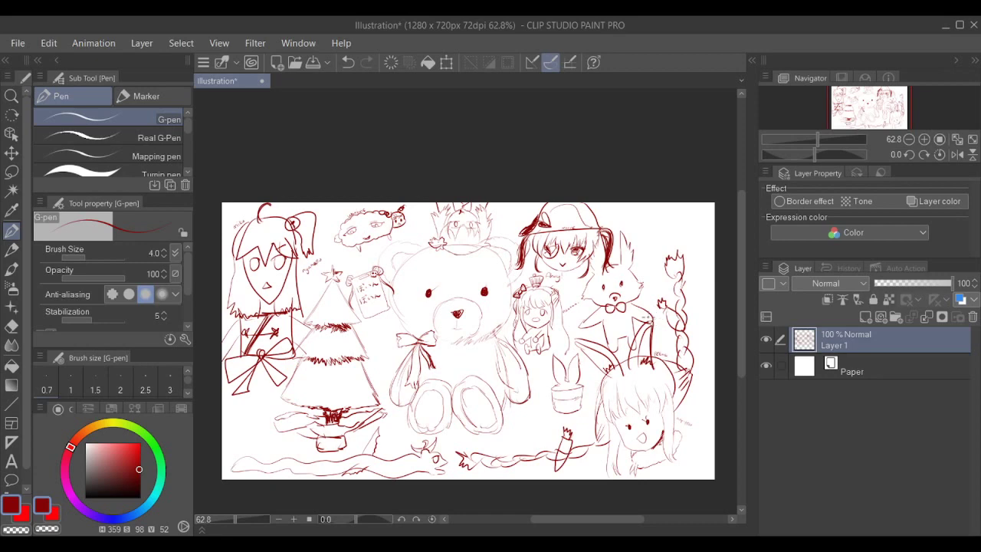
scroll(470, 307, up, 5)
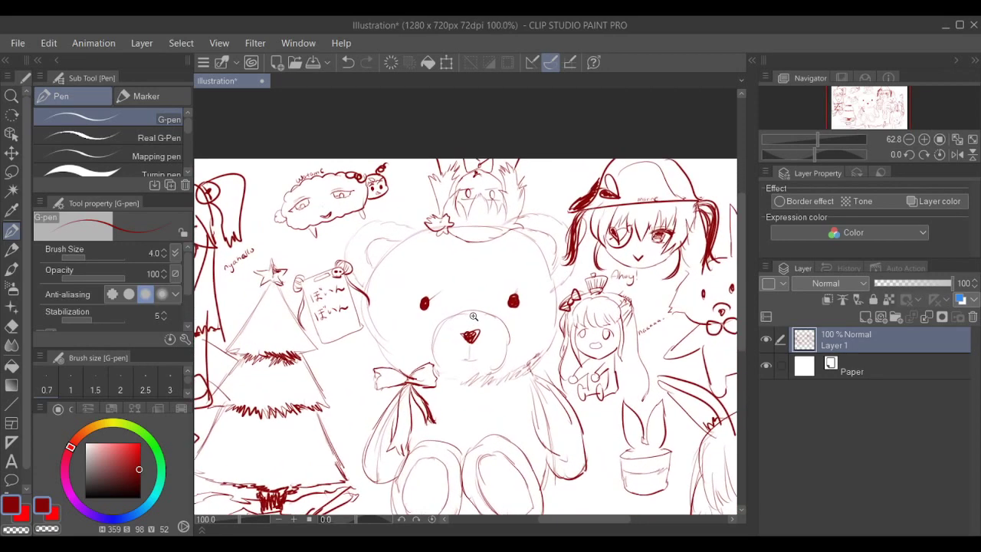
scroll(476, 317, up, 1)
scroll(491, 310, up, 1)
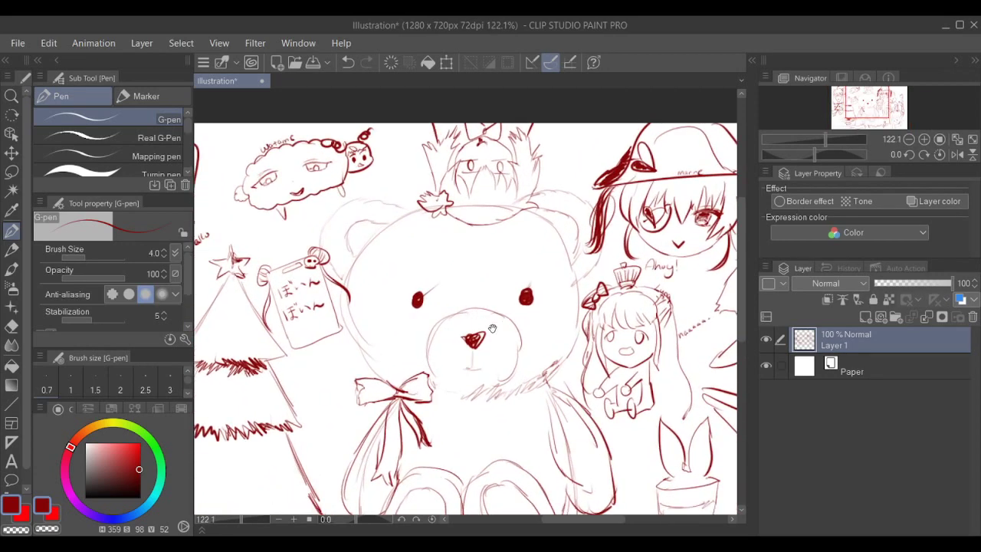
scroll(507, 305, down, 7)
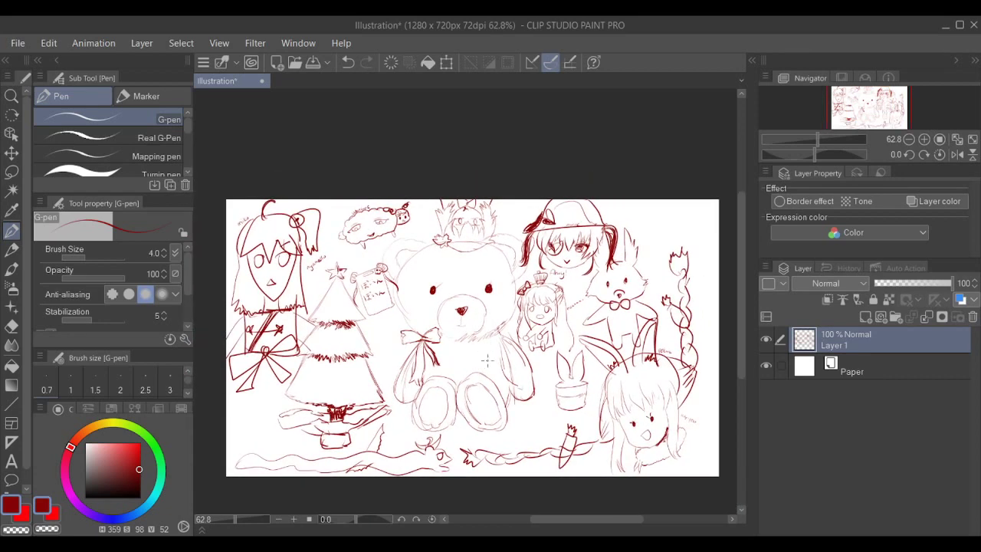
drag(640, 282, 605, 312)
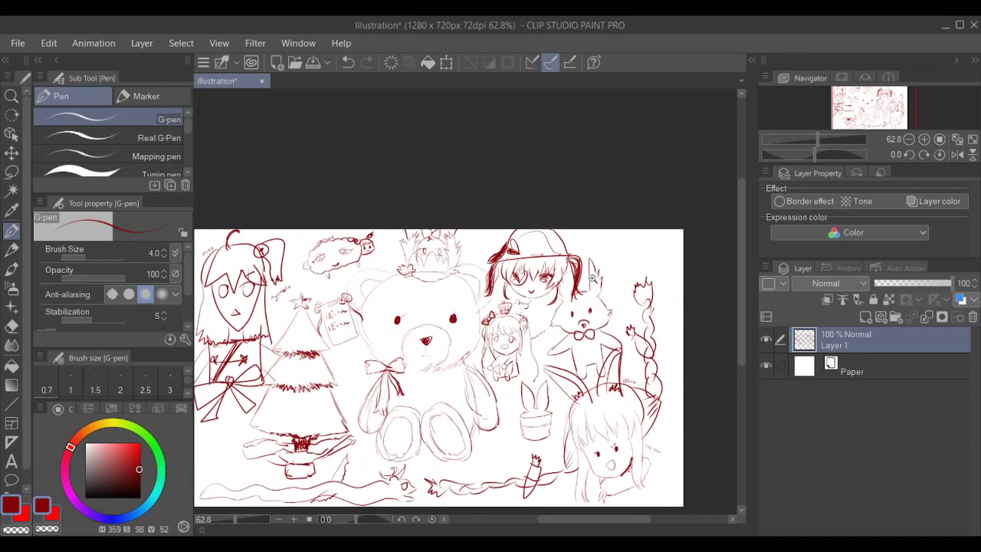
drag(593, 279, 637, 256)
drag(600, 297, 631, 295)
drag(591, 351, 633, 182)
drag(644, 256, 571, 256)
drag(694, 295, 567, 258)
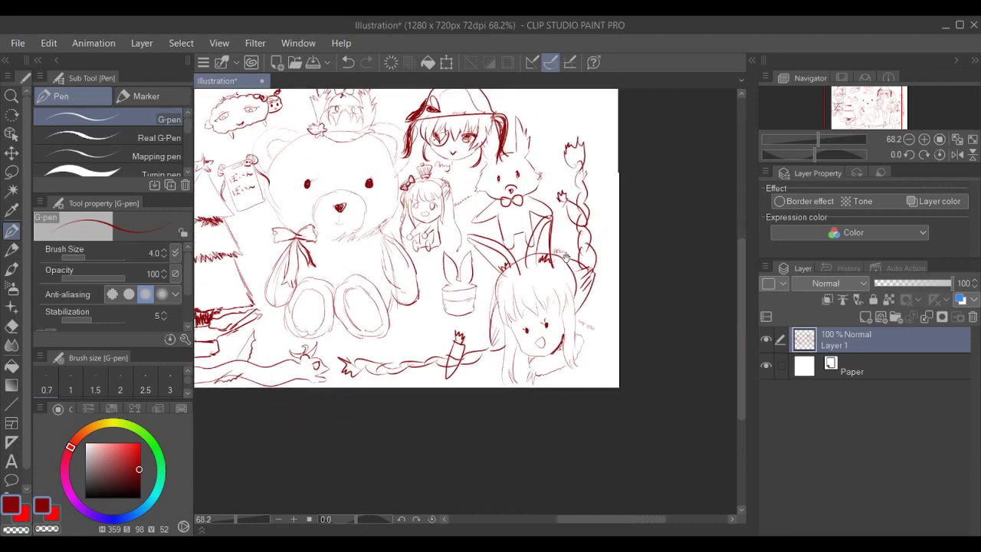
- Try small handwritten marks inside the open mouth of the long-eared girl, and undo them
scroll(564, 257, up, 9)
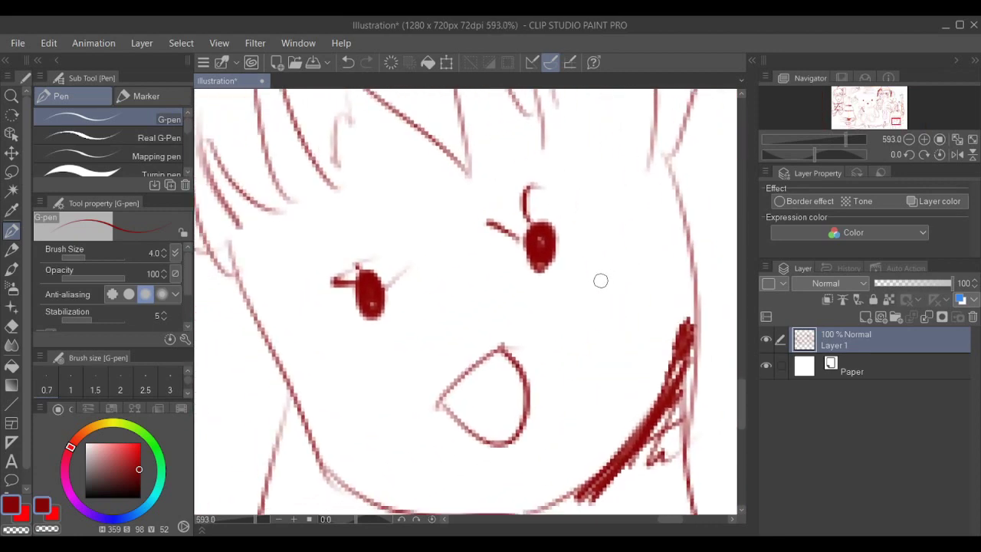
drag(468, 404, 476, 406)
mouse_move(481, 427)
mouse_down()
mouse_move(481, 405)
mouse_move(502, 379)
mouse_move(509, 386)
mouse_up()
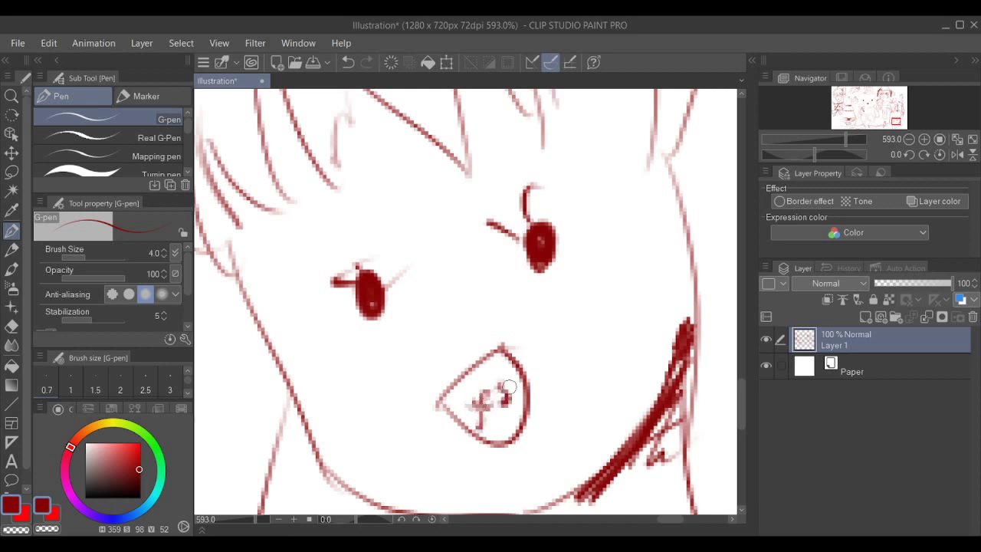
key(ctrl+z)
key(ctrl+z)
key(ctrl+z)
key(ctrl+z)
scroll(561, 405, up, 1)
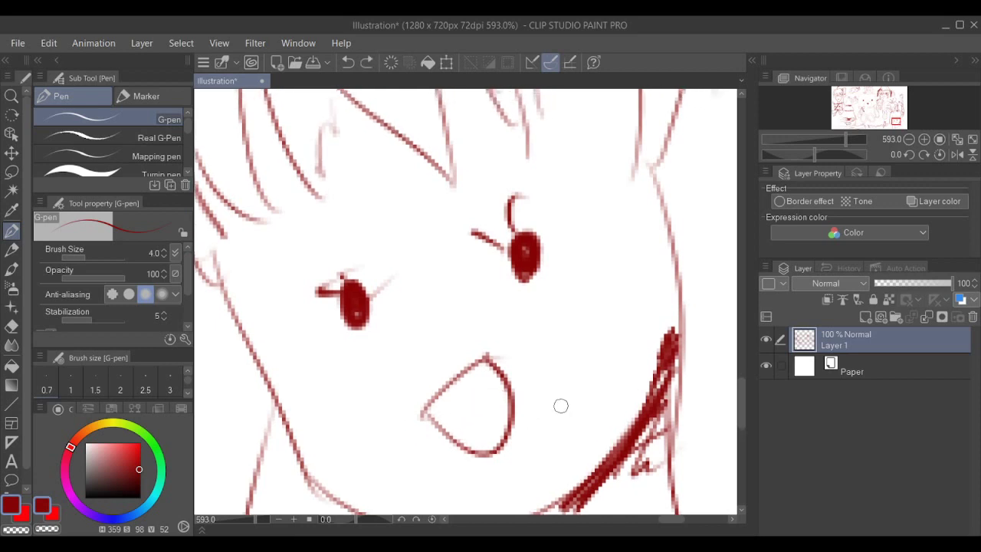
- Draw short eyebrow strokes over the bangs above the long-eared girl's eyes
drag(589, 396, 527, 408)
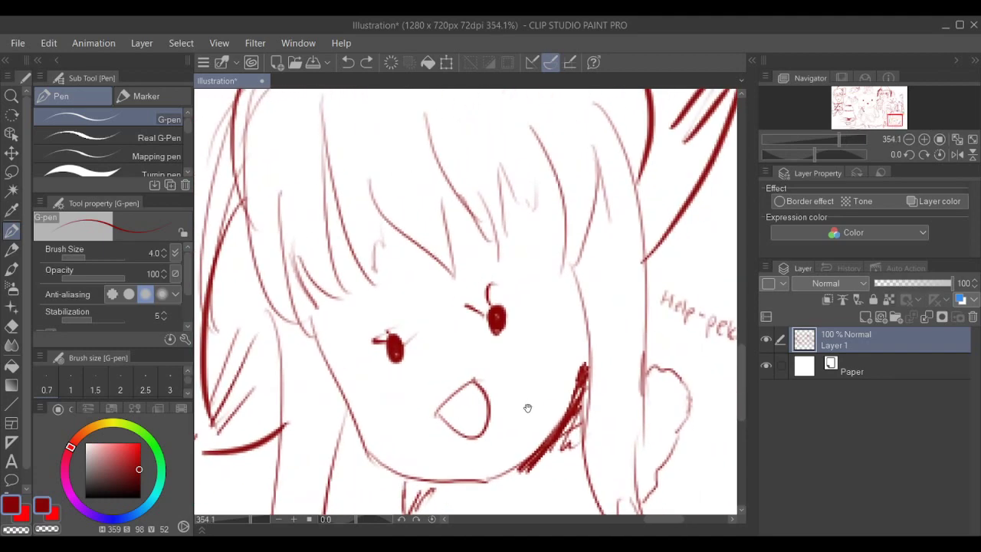
drag(435, 253, 476, 228)
drag(377, 262, 347, 263)
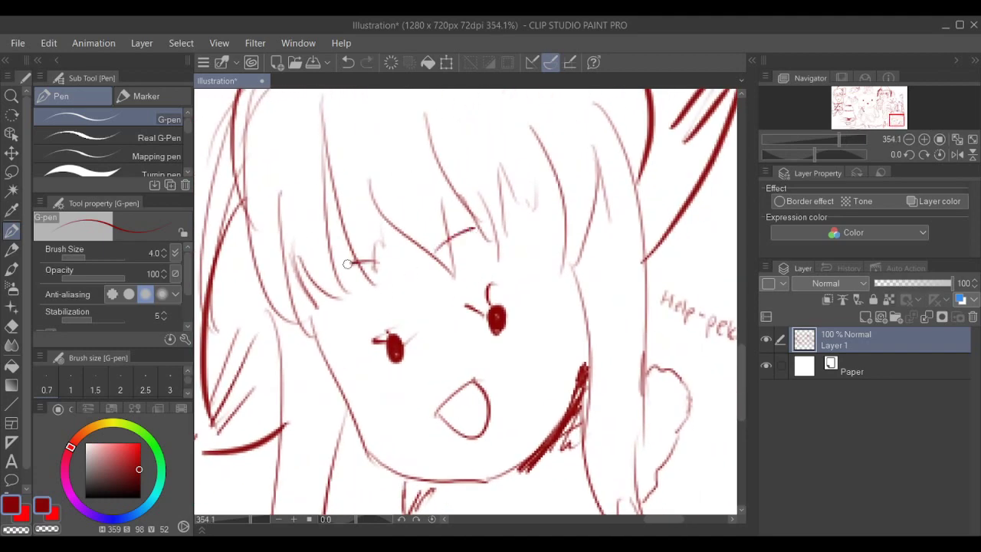
scroll(379, 249, down, 7)
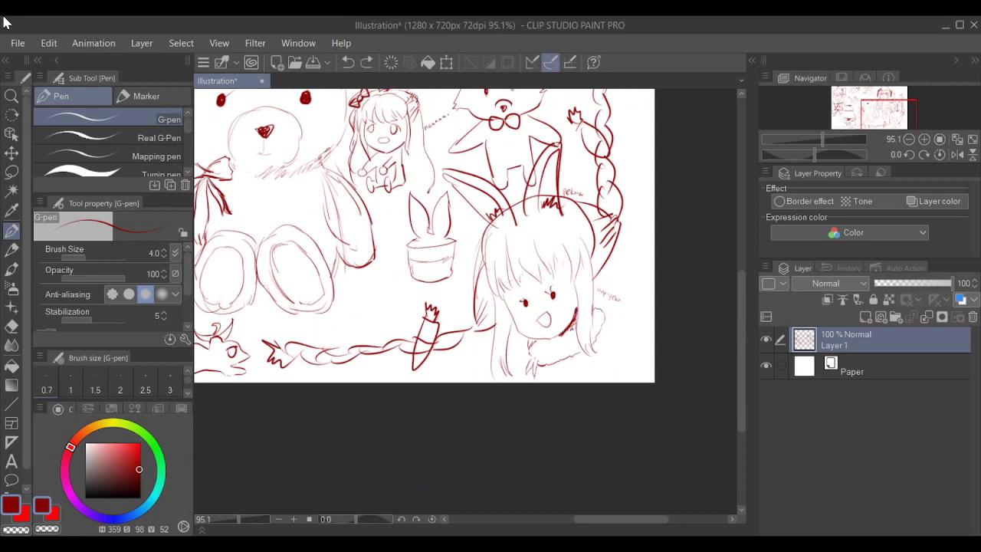
scroll(537, 287, down, 3)
drag(493, 282, 633, 411)
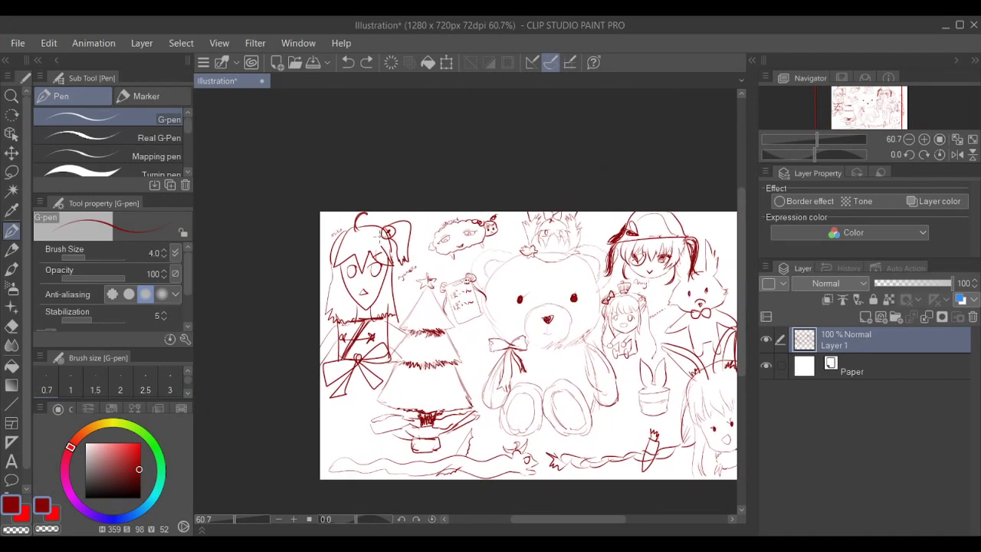
scroll(373, 242, up, 8)
scroll(493, 284, down, 5)
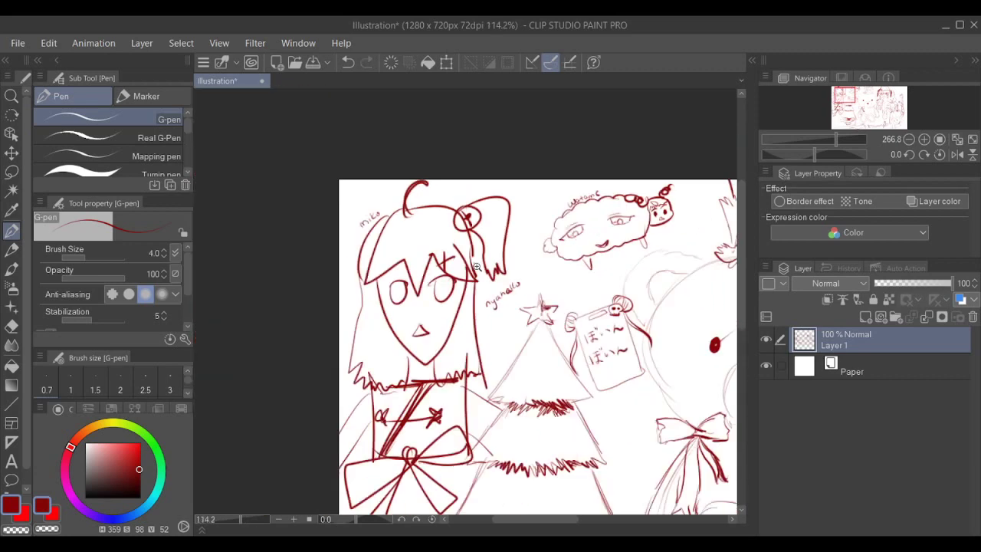
scroll(476, 266, down, 3)
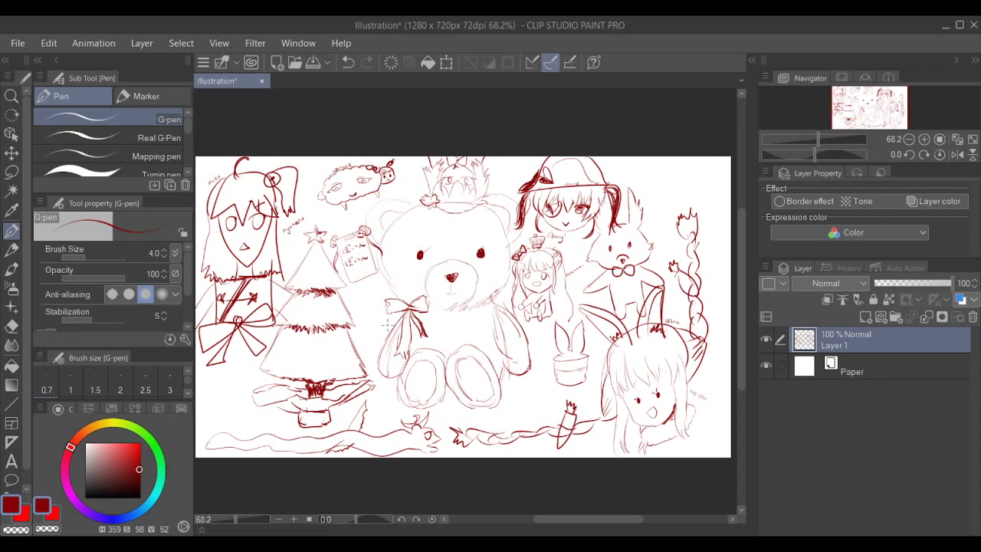
- Draw a large outlined block letter A with its inner opening in the empty canvas corner, between the girl's bow and the dragon's tail
drag(380, 352, 474, 316)
scroll(349, 365, up, 5)
drag(363, 353, 453, 321)
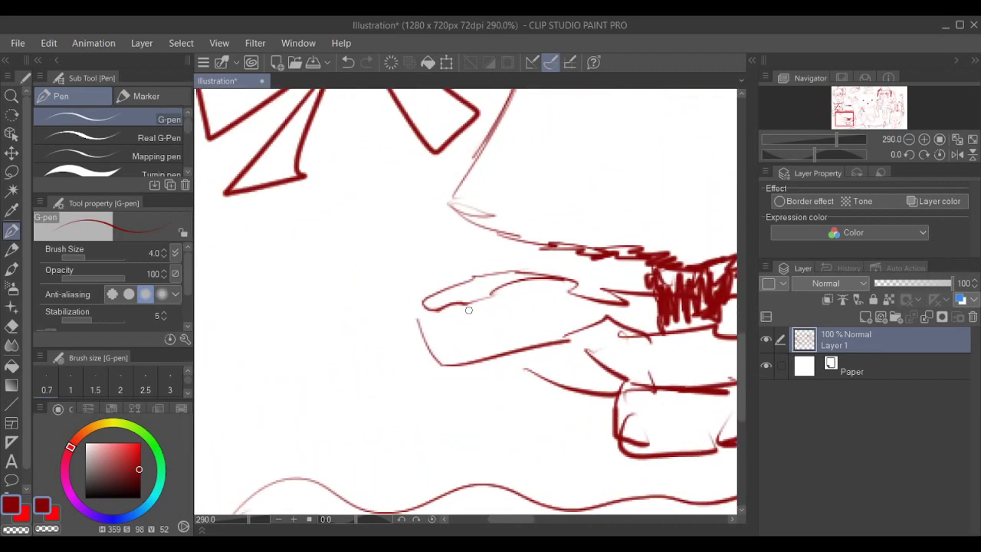
scroll(469, 309, down, 4)
mouse_move(345, 345)
mouse_down()
mouse_move(403, 272)
mouse_move(431, 274)
mouse_move(418, 297)
mouse_move(426, 395)
mouse_move(402, 387)
mouse_move(398, 356)
mouse_move(369, 348)
mouse_move(336, 363)
mouse_up()
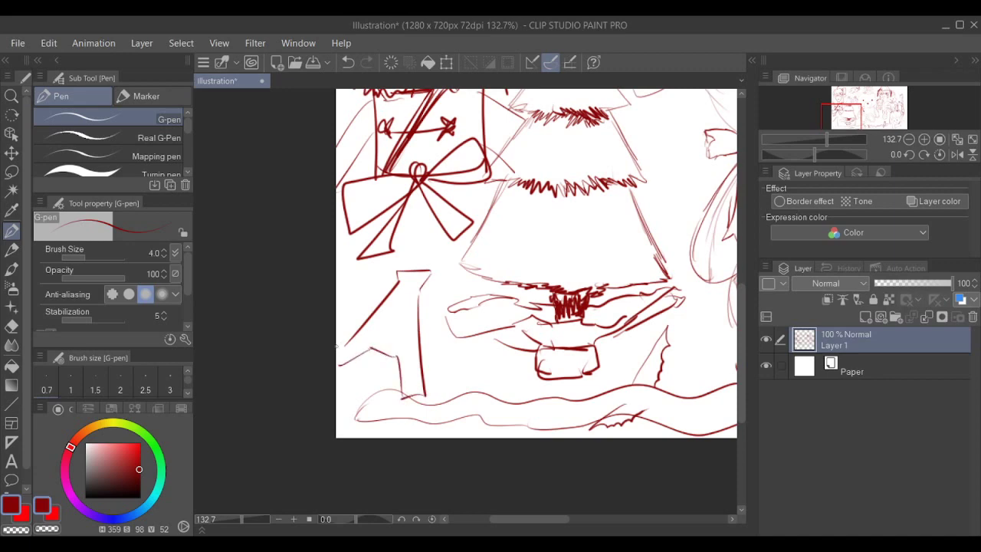
mouse_move(392, 310)
mouse_down()
mouse_move(400, 343)
mouse_move(393, 308)
mouse_up()
drag(466, 317, 426, 338)
scroll(426, 338, down, 5)
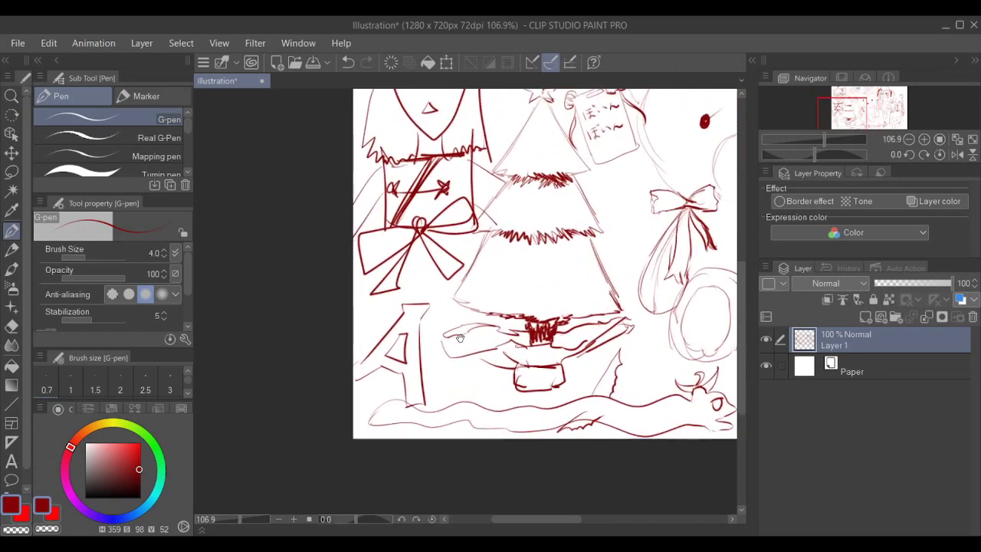
scroll(436, 334, down, 2)
drag(698, 249, 526, 294)
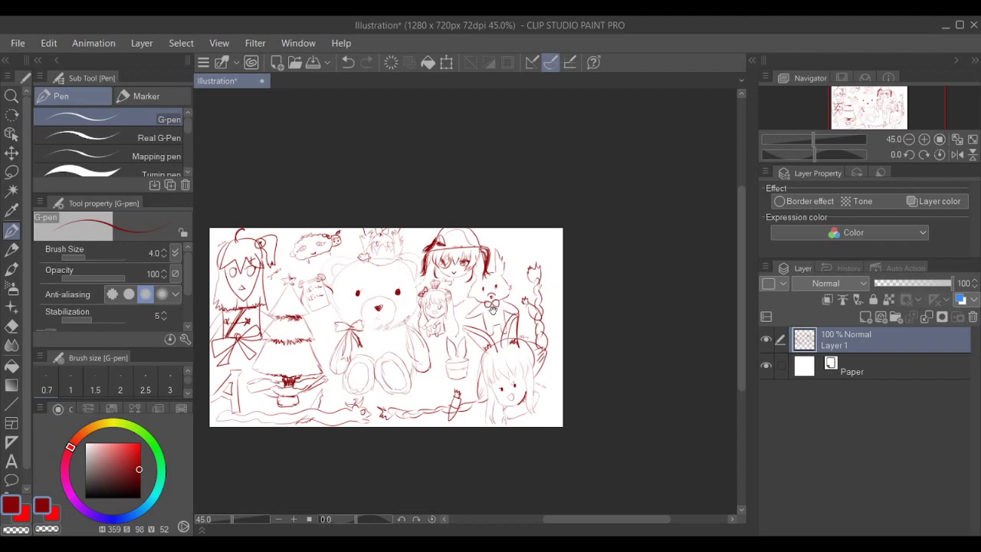
scroll(490, 315, up, 4)
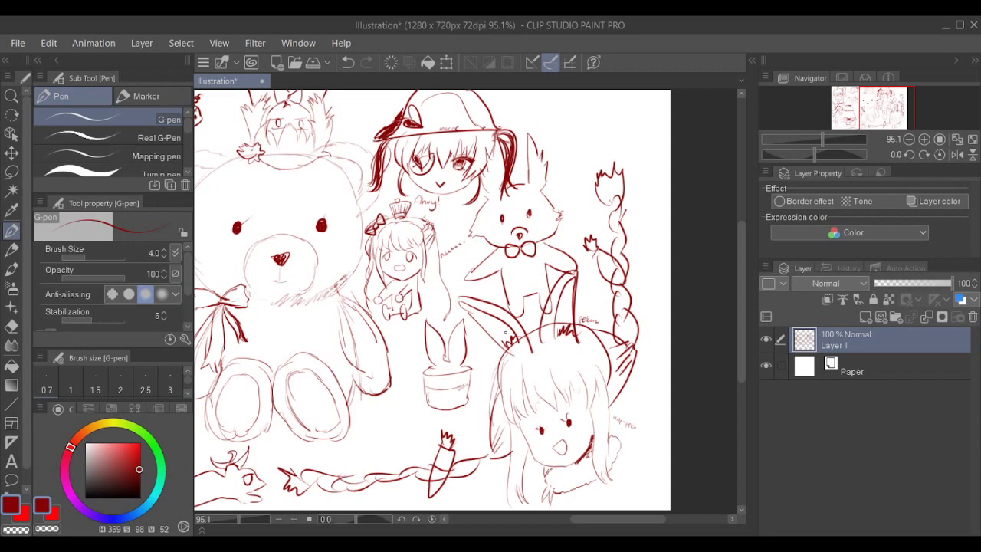
scroll(598, 206, up, 5)
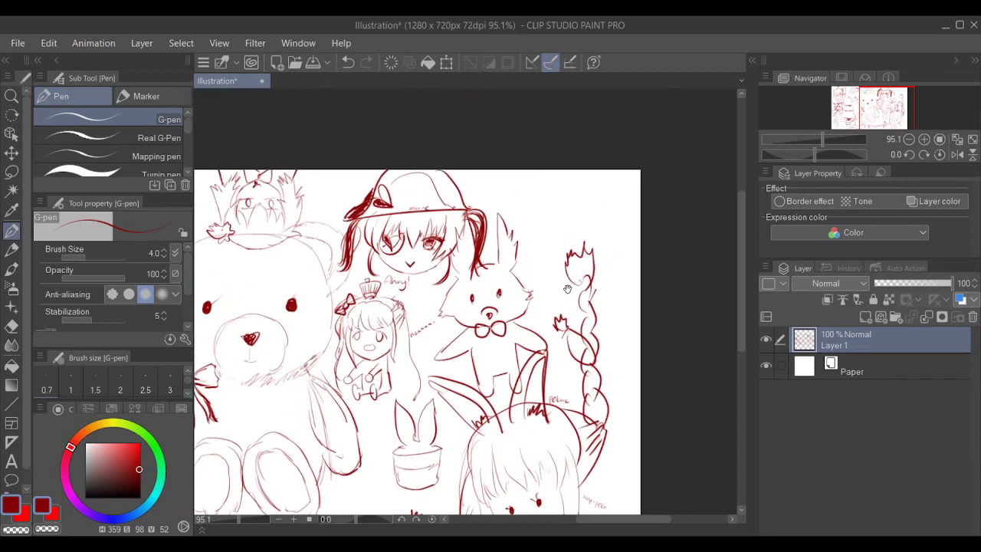
drag(613, 240, 616, 239)
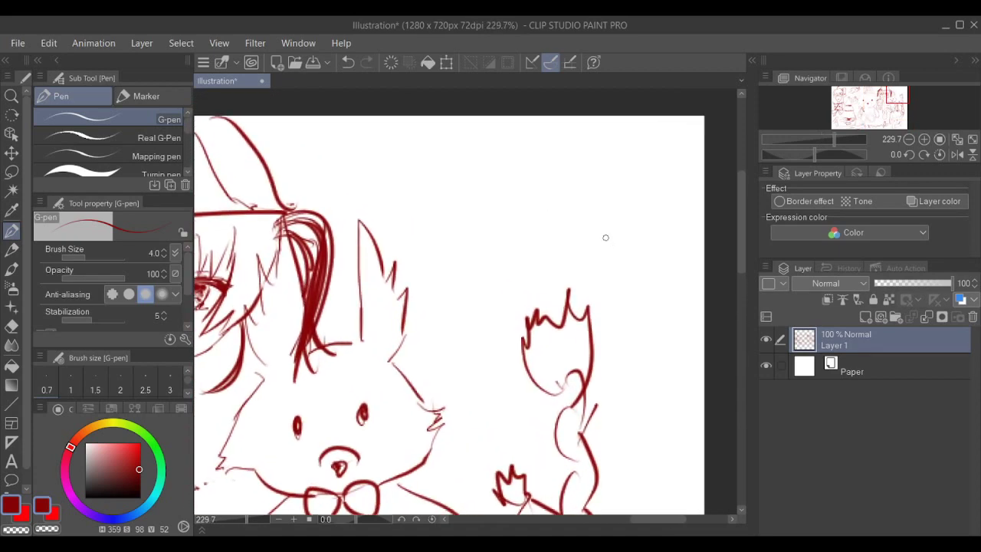
drag(510, 333, 584, 323)
drag(584, 324, 534, 355)
drag(535, 355, 609, 298)
scroll(610, 299, up, 5)
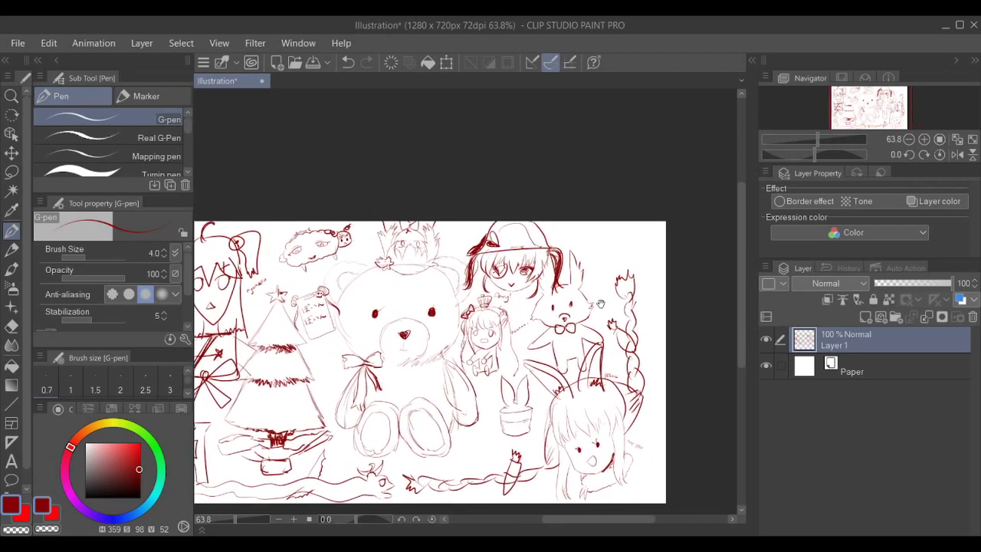
scroll(597, 297, up, 3)
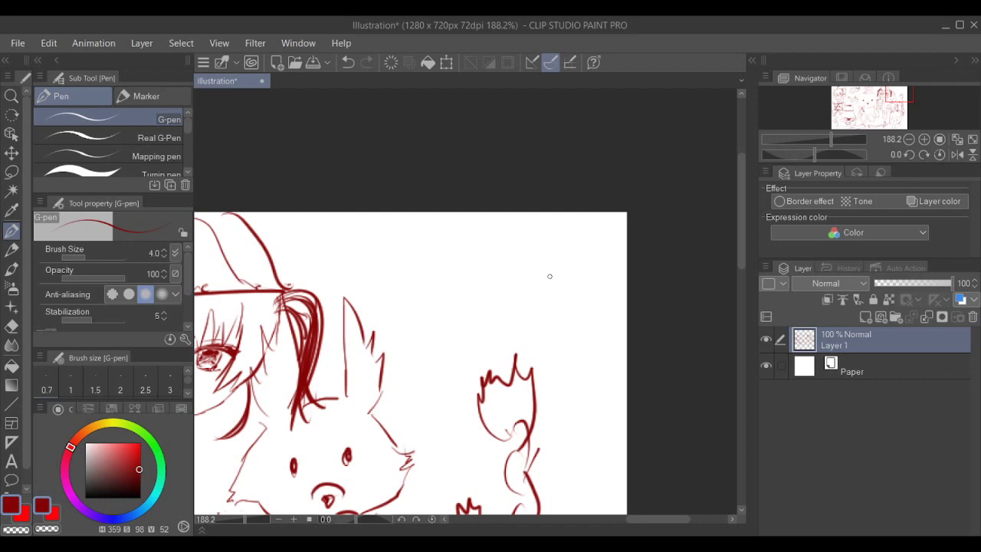
mouse_move(550, 290)
mouse_down()
mouse_move(552, 263)
mouse_move(542, 280)
mouse_up()
mouse_move(444, 212)
mouse_down()
mouse_move(419, 215)
mouse_move(466, 209)
mouse_move(398, 236)
mouse_move(446, 339)
mouse_move(505, 316)
mouse_move(468, 204)
mouse_up()
key(ctrl+z)
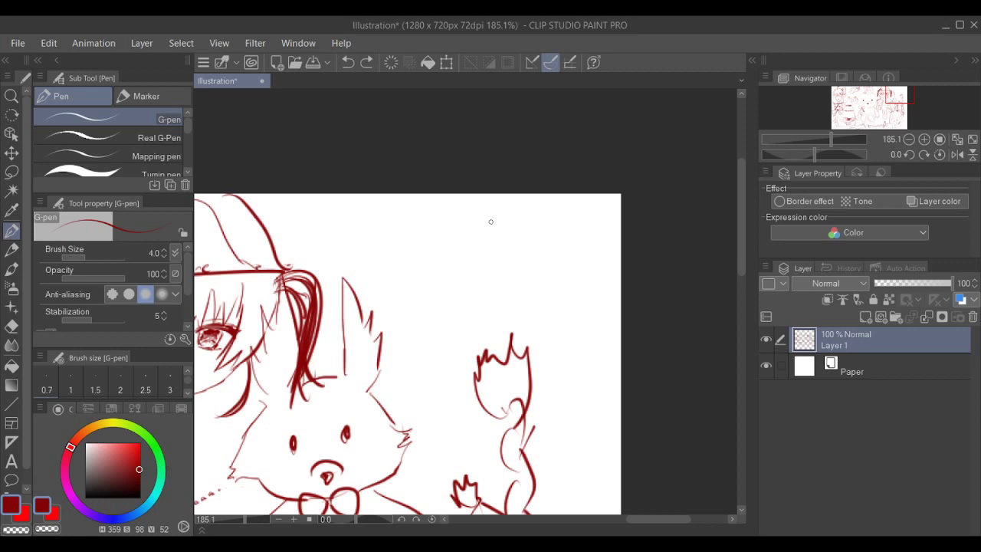
drag(488, 260, 479, 251)
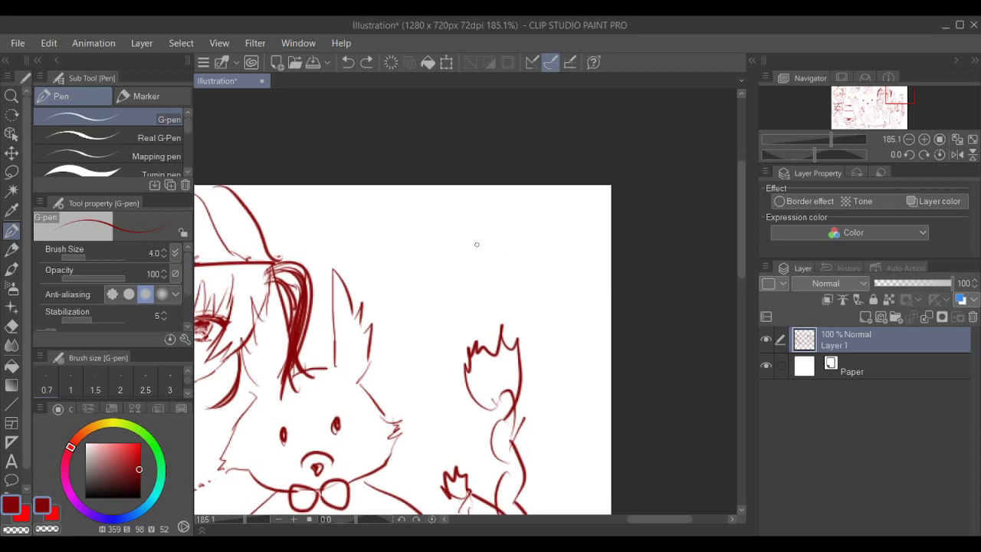
mouse_move(407, 227)
mouse_down()
mouse_move(422, 257)
mouse_move(444, 264)
mouse_up()
mouse_move(442, 229)
mouse_down()
mouse_move(452, 239)
mouse_move(401, 247)
mouse_move(408, 258)
mouse_up()
drag(457, 225, 474, 263)
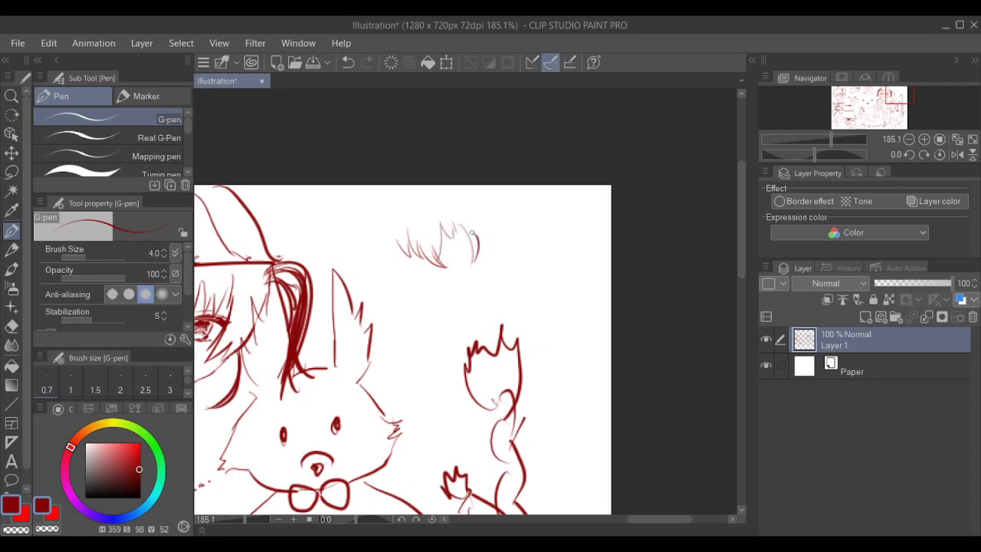
mouse_move(395, 243)
mouse_down()
mouse_move(422, 283)
mouse_move(397, 244)
mouse_move(384, 269)
mouse_move(378, 225)
mouse_move(425, 192)
mouse_move(464, 199)
mouse_move(477, 240)
mouse_up()
mouse_move(399, 203)
mouse_down()
mouse_move(362, 187)
mouse_move(407, 198)
mouse_move(395, 188)
mouse_move(383, 185)
mouse_move(407, 207)
mouse_up()
key(ctrl+z)
key(ctrl+z)
key(ctrl+z)
key(ctrl+z)
key(ctrl+z)
key(ctrl+z)
key(ctrl+z)
key(ctrl+z)
key(ctrl+z)
key(ctrl+z)
key(ctrl+z)
key(ctrl+z)
key(ctrl+z)
key(ctrl+z)
key(ctrl+z)
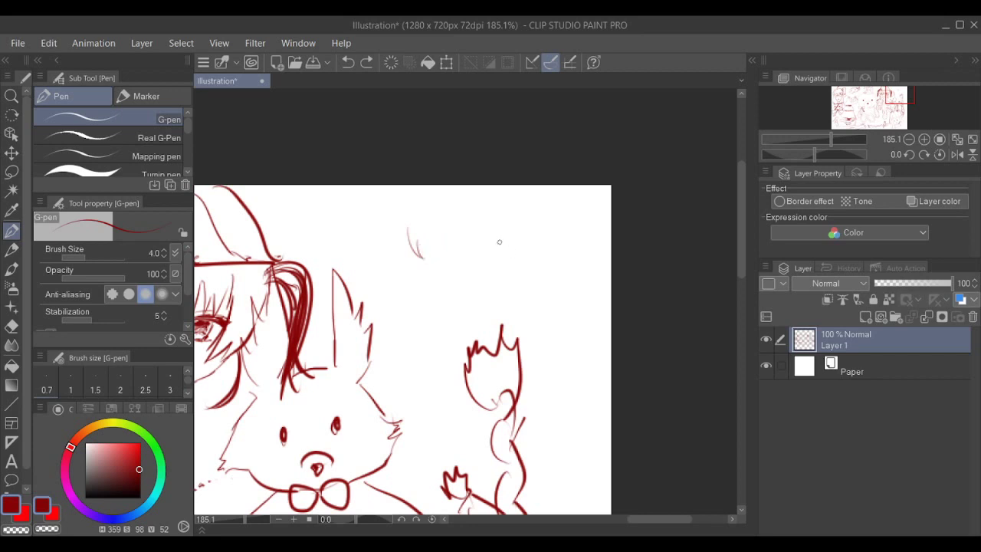
key(ctrl+z)
- Sketch the rounded lower curve of a small face with side hair strands in the blank area above the braid
mouse_move(451, 232)
mouse_down()
mouse_move(462, 309)
mouse_move(515, 307)
mouse_up()
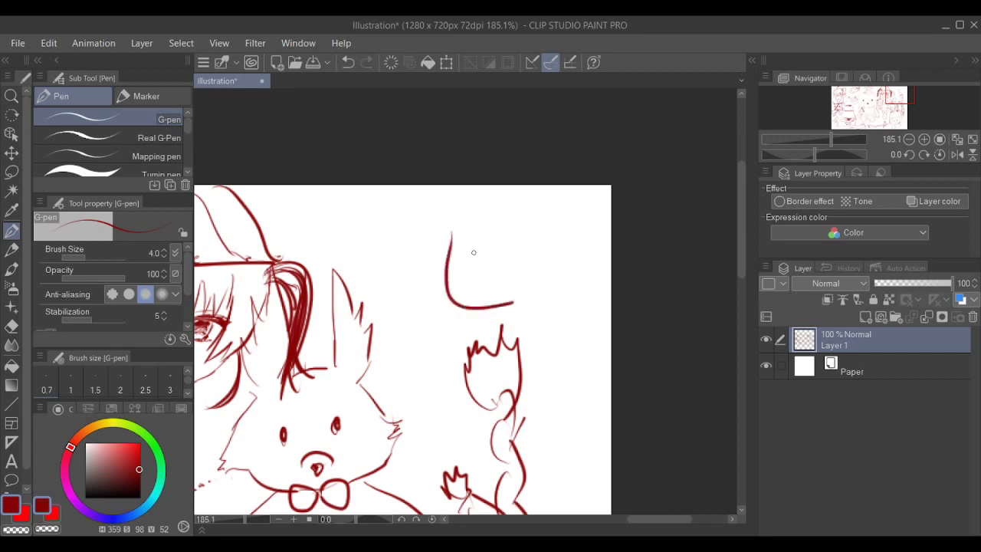
key(ctrl+z)
mouse_move(460, 233)
mouse_down()
mouse_move(459, 286)
mouse_move(536, 282)
mouse_up()
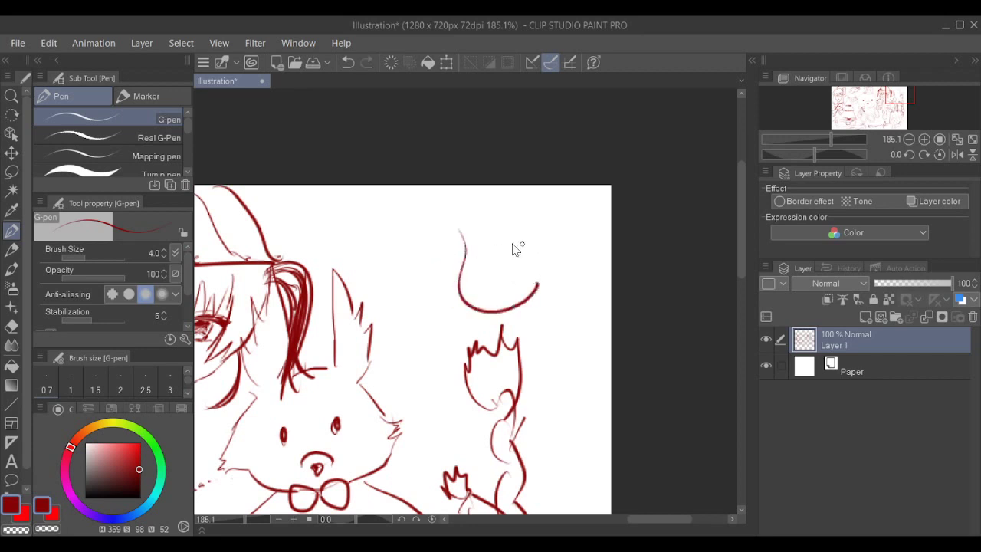
key(ctrl+z)
mouse_move(463, 247)
mouse_down()
mouse_move(476, 295)
mouse_move(537, 255)
mouse_up()
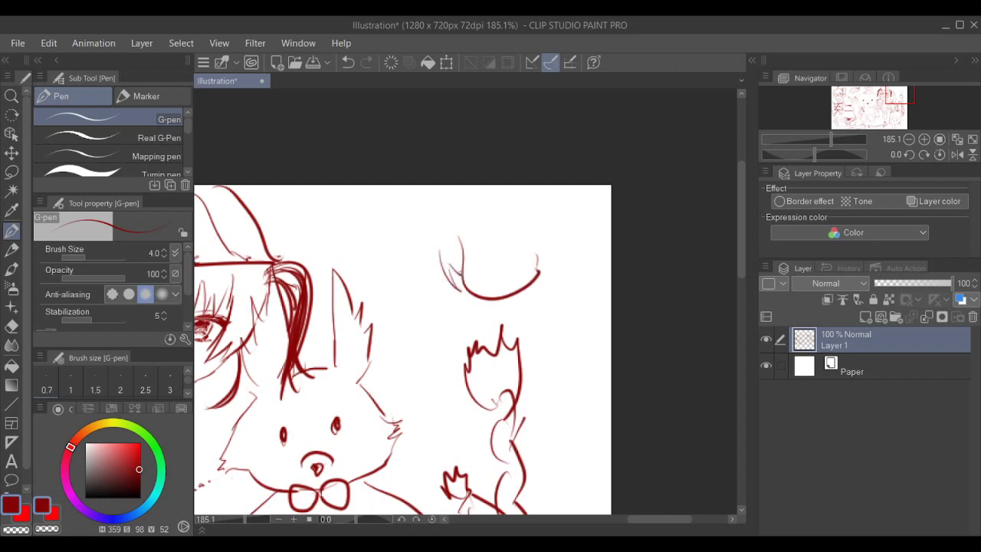
drag(458, 276, 462, 243)
key(ctrl+z)
key(ctrl+z)
key(ctrl+z)
key(ctrl+z)
drag(449, 251, 459, 260)
- Sketch the rounded top outline of the head, joining it to both sides of the face curve
drag(463, 211, 521, 207)
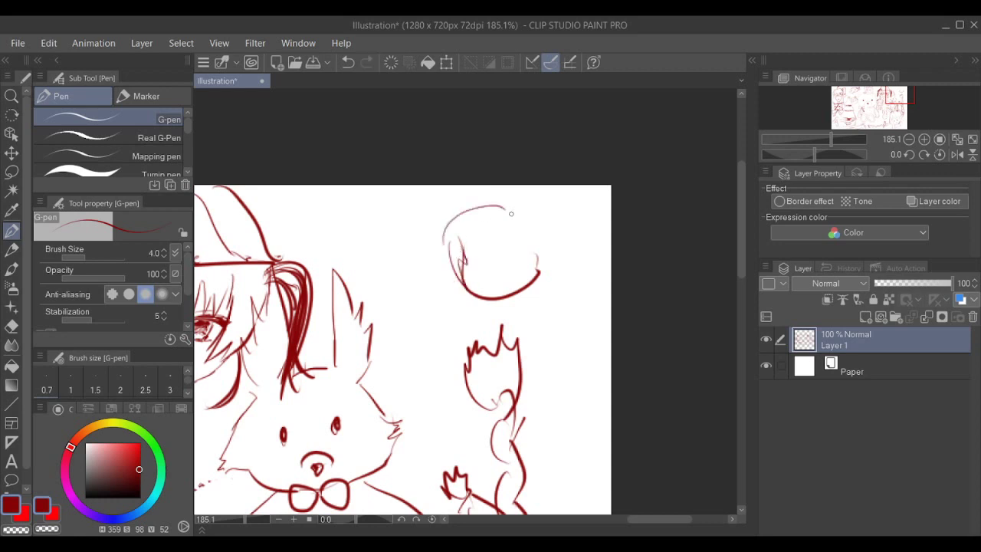
key(ctrl+z)
mouse_move(449, 247)
mouse_down()
mouse_move(466, 209)
mouse_move(547, 222)
mouse_move(540, 259)
mouse_up()
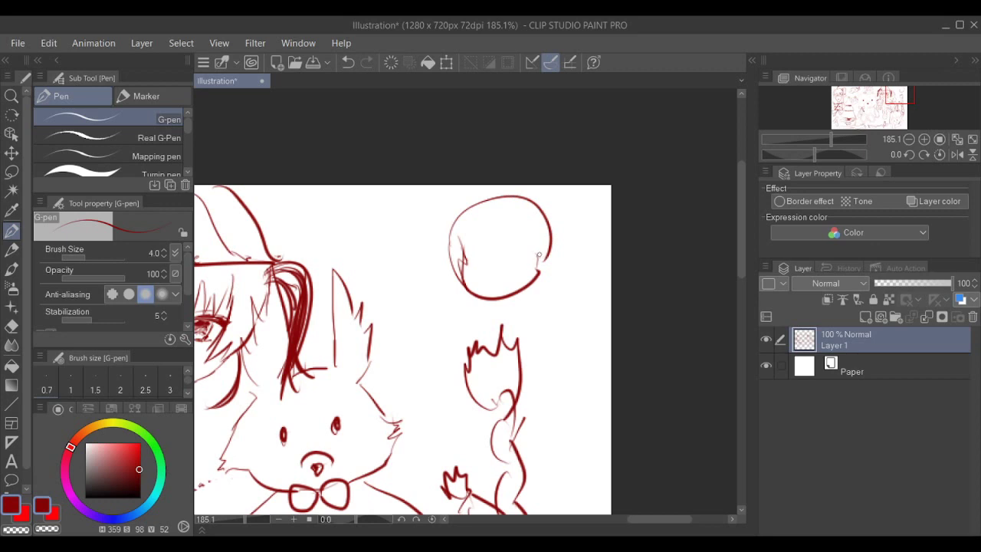
key(ctrl+z)
mouse_move(454, 251)
mouse_down()
mouse_move(475, 212)
mouse_move(539, 271)
mouse_up()
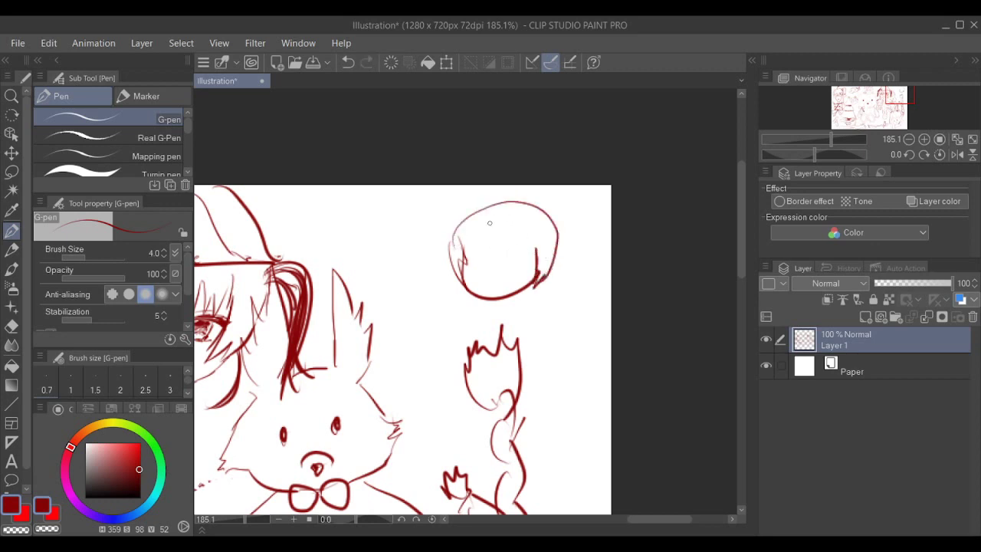
key(ctrl+z)
- Draw a curved tuft of hair on top of the head and a jagged fringe across the forehead
drag(492, 186, 489, 221)
drag(465, 257, 470, 243)
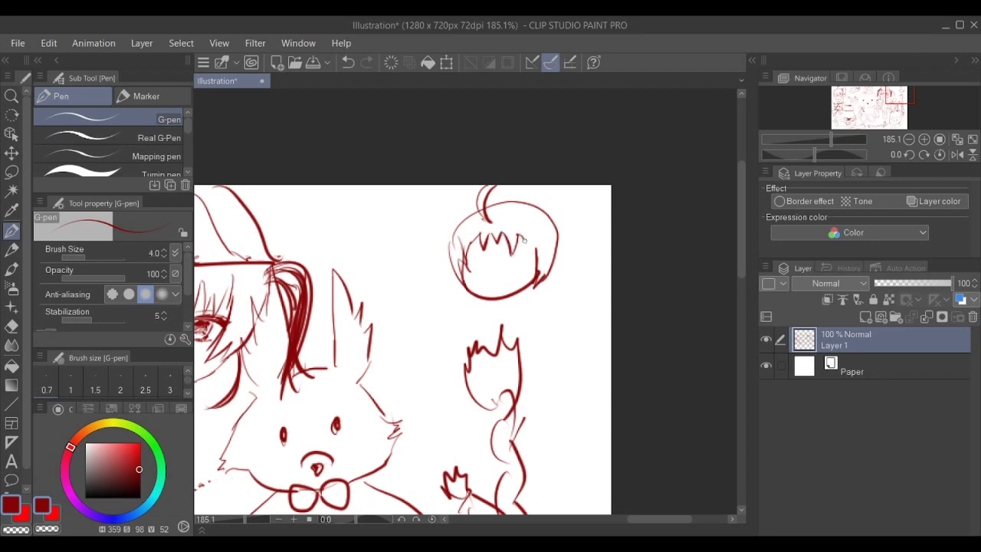
drag(524, 239, 529, 281)
drag(536, 281, 534, 251)
- Draw pointed side locks around the face and add a ribbon at the upper right of the head
drag(450, 267, 465, 314)
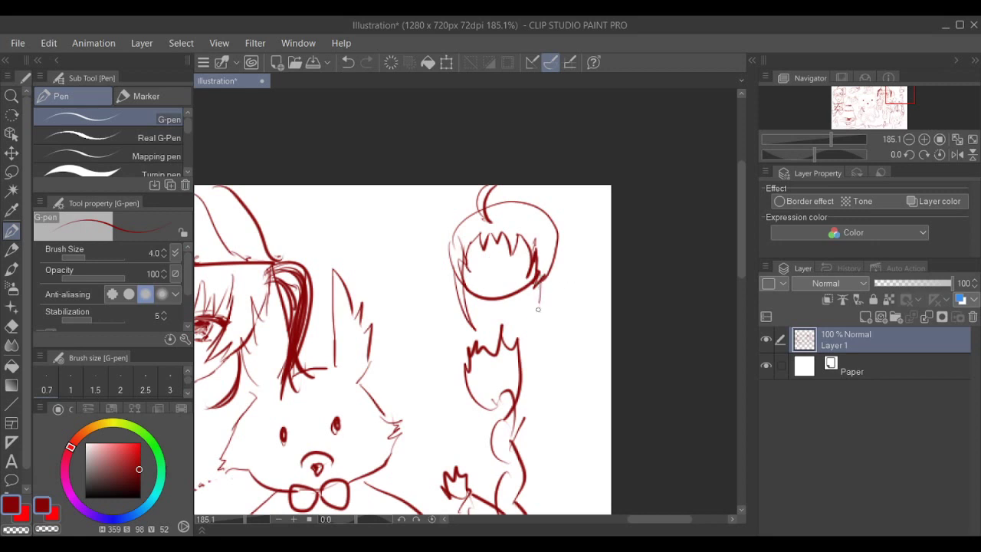
drag(548, 278, 536, 325)
drag(464, 223, 440, 278)
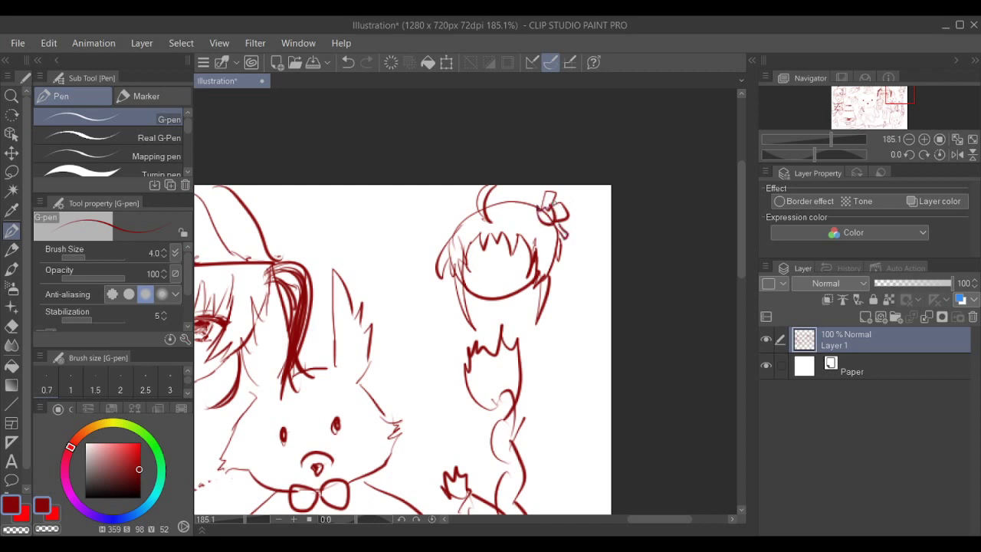
- Draw a long side ponytail with jagged tips hanging from the ribbon
drag(555, 202, 582, 273)
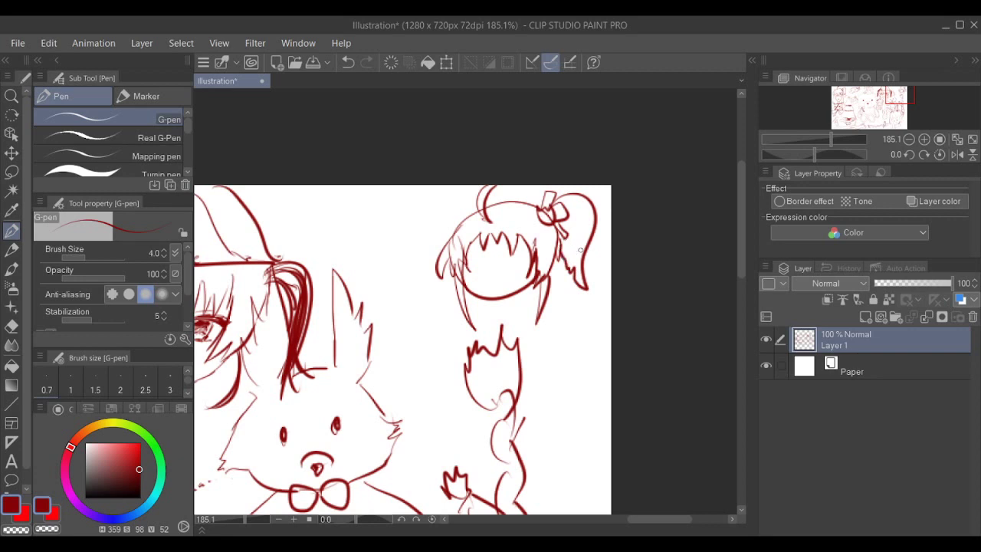
key(ctrl+z)
mouse_move(556, 205)
mouse_down()
mouse_move(593, 217)
mouse_move(583, 294)
mouse_up()
drag(561, 247, 569, 305)
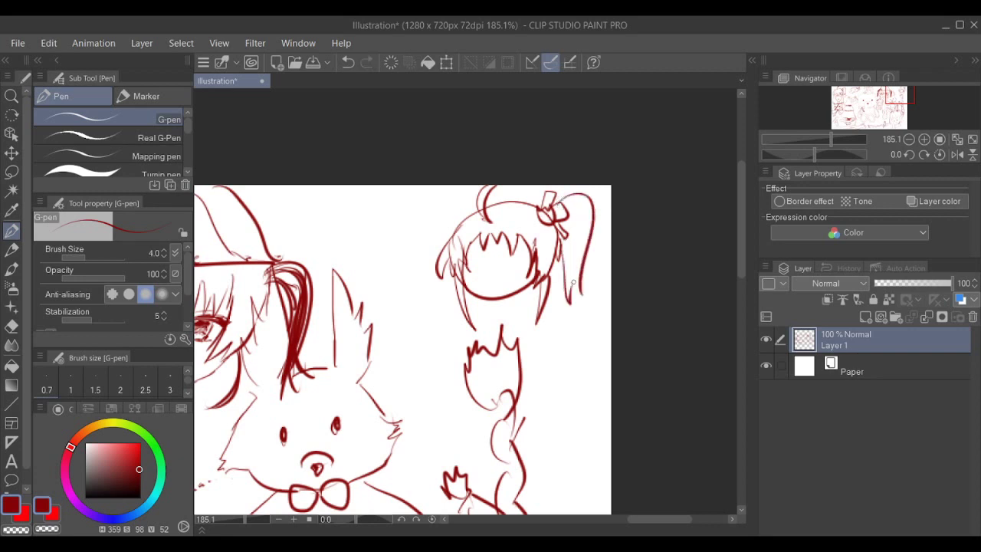
drag(555, 268, 507, 329)
scroll(507, 329, up, 2)
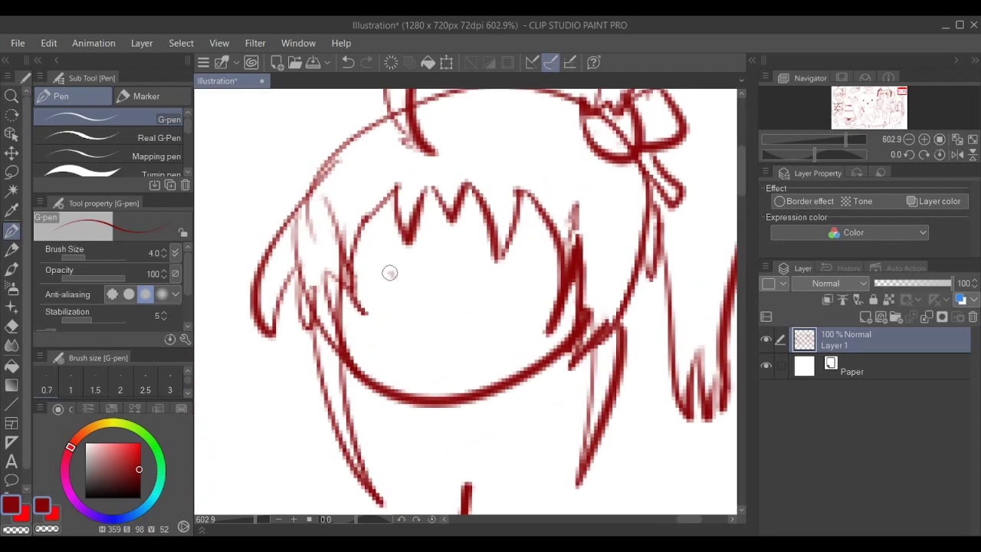
drag(371, 270, 408, 301)
key(ctrl+z)
scroll(402, 289, down, 8)
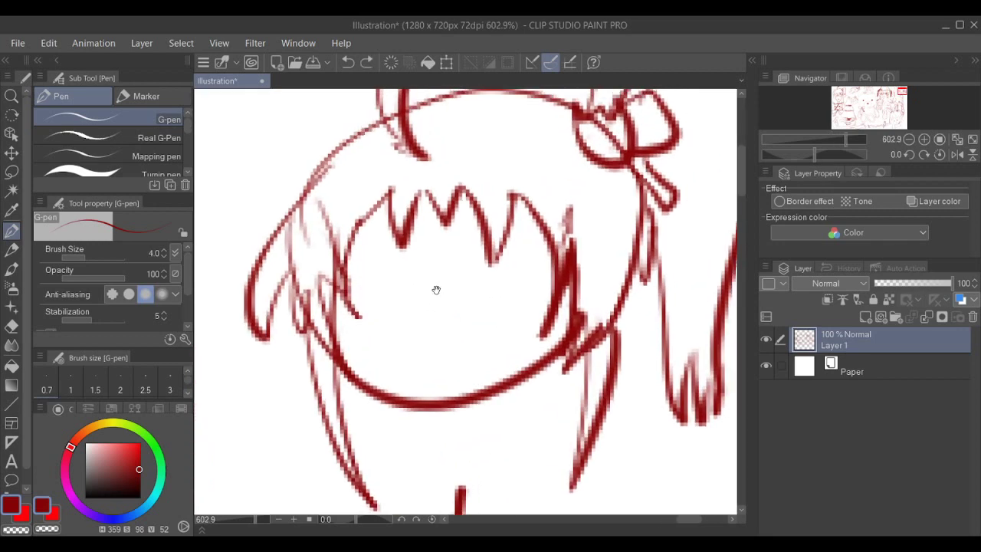
scroll(537, 263, up, 4)
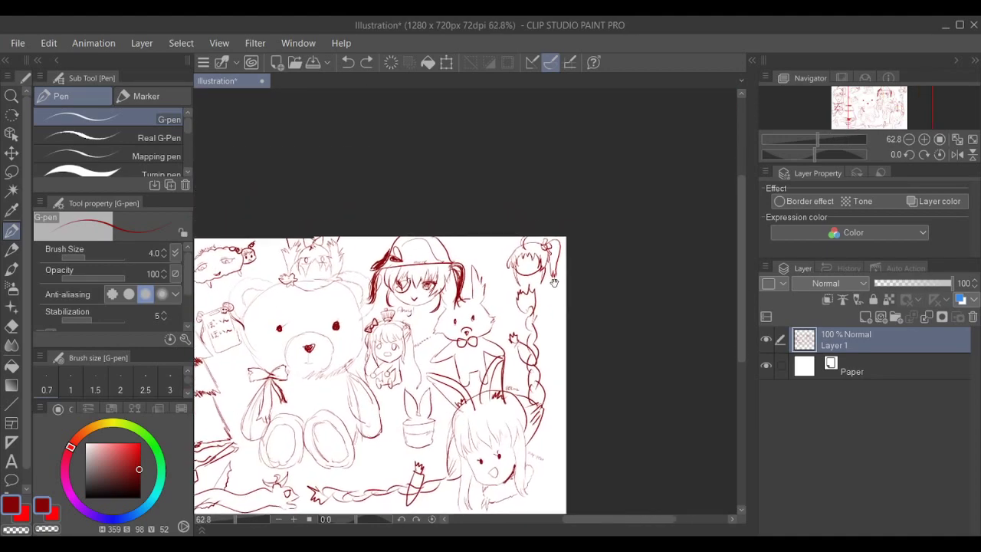
scroll(565, 248, down, 3)
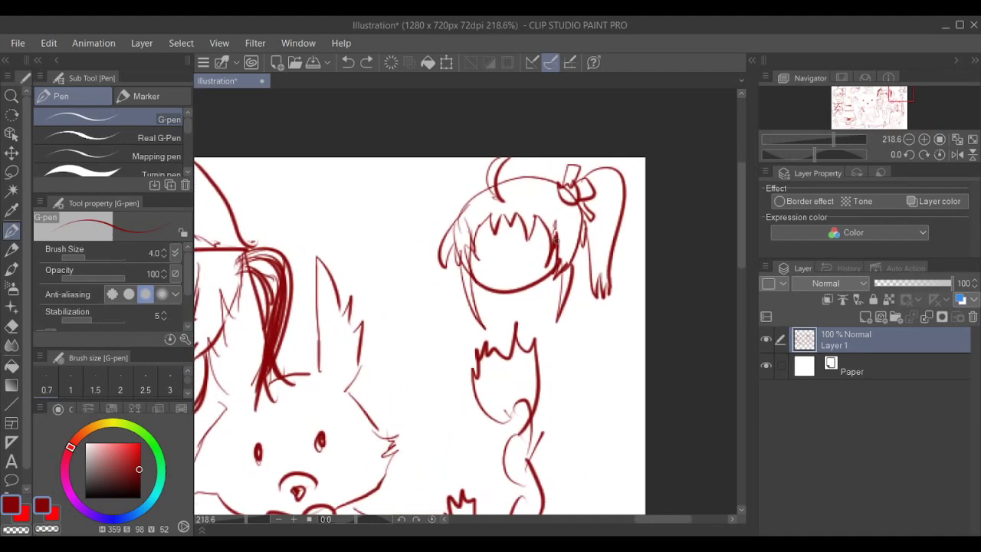
scroll(494, 247, up, 2)
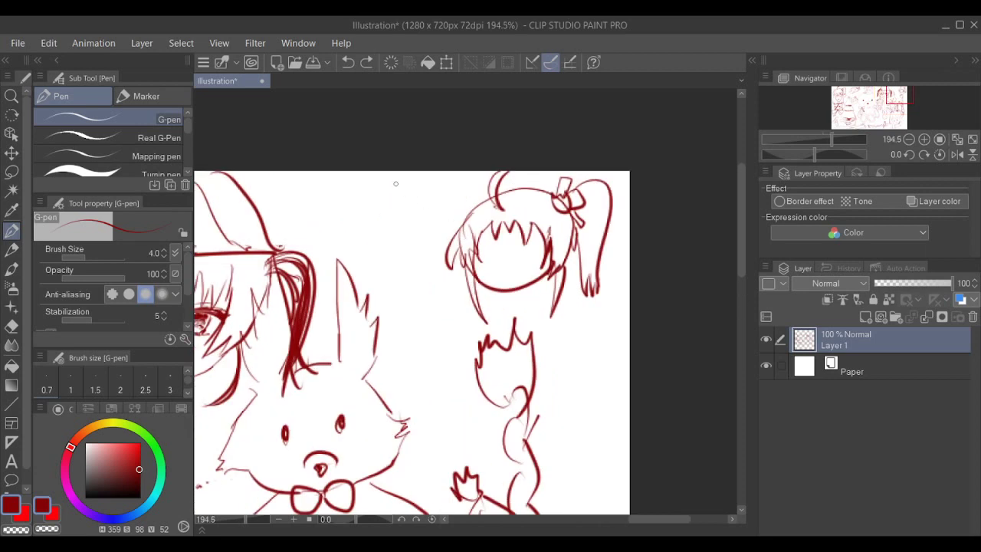
- Frame the ponytail girl's head in the canvas corner with a vertical side line and a horizontal line beneath her
drag(390, 173, 404, 332)
mouse_move(427, 172)
mouse_down()
mouse_move(433, 308)
mouse_move(635, 312)
mouse_up()
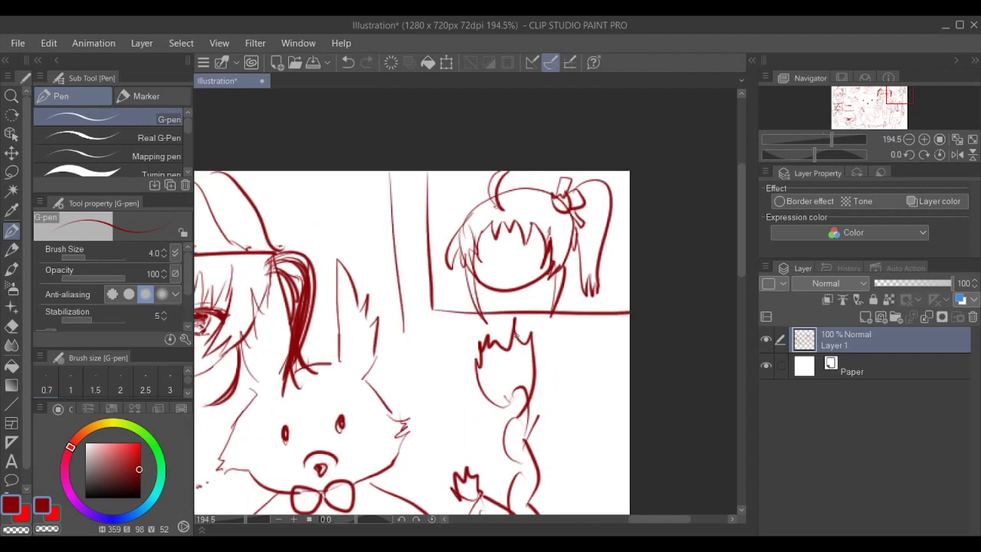
key(ctrl+z)
key(ctrl+z)
key(ctrl+z)
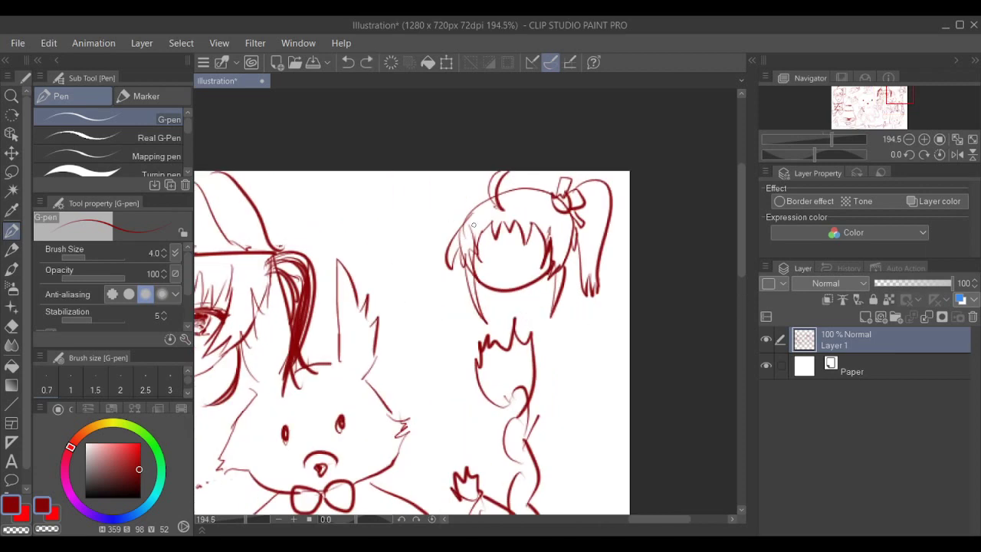
mouse_move(386, 176)
mouse_down()
mouse_move(405, 328)
mouse_move(632, 334)
mouse_move(433, 310)
mouse_move(441, 350)
mouse_up()
drag(448, 175, 469, 349)
drag(481, 178, 502, 351)
drag(513, 182, 526, 322)
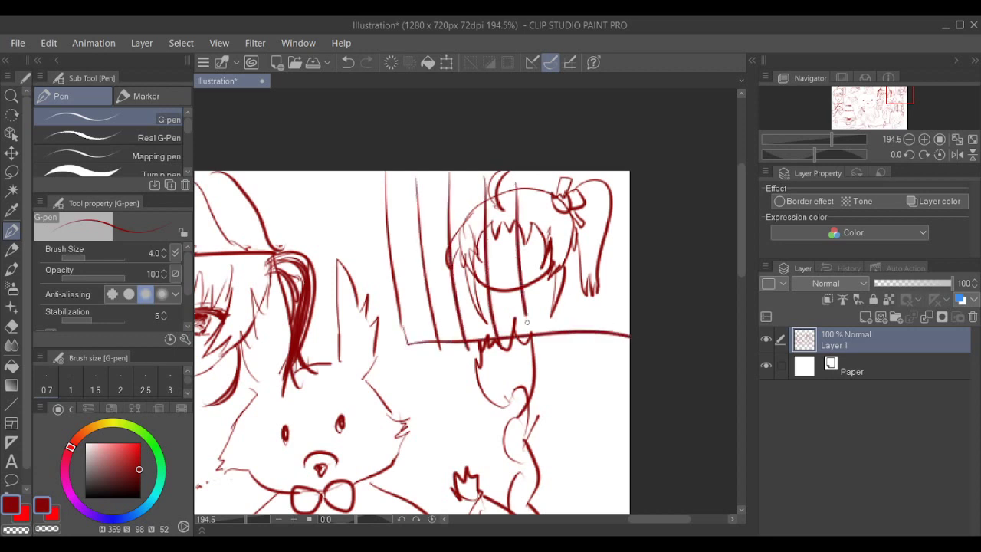
key(ctrl+z)
key(ctrl+z)
key(ctrl+z)
key(ctrl+z)
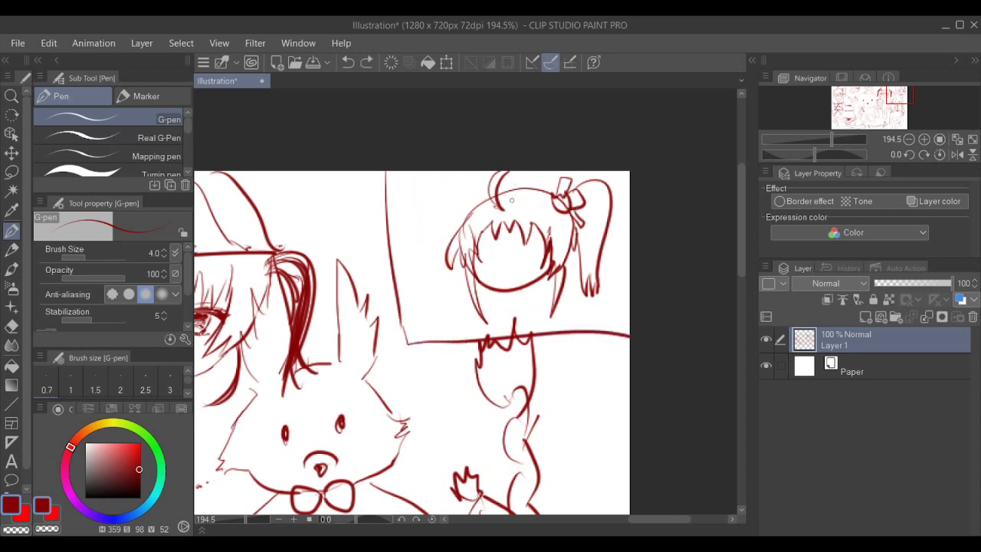
- Draw two filled oval eyes and a small curved smile on the ponytail girl's face
scroll(542, 247, down, 4)
scroll(536, 240, up, 4)
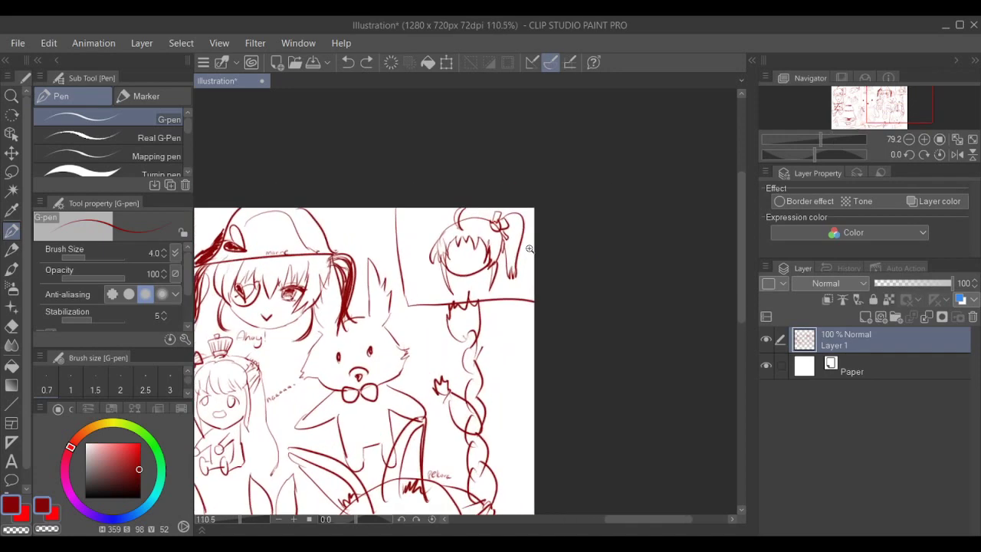
scroll(422, 253, up, 5)
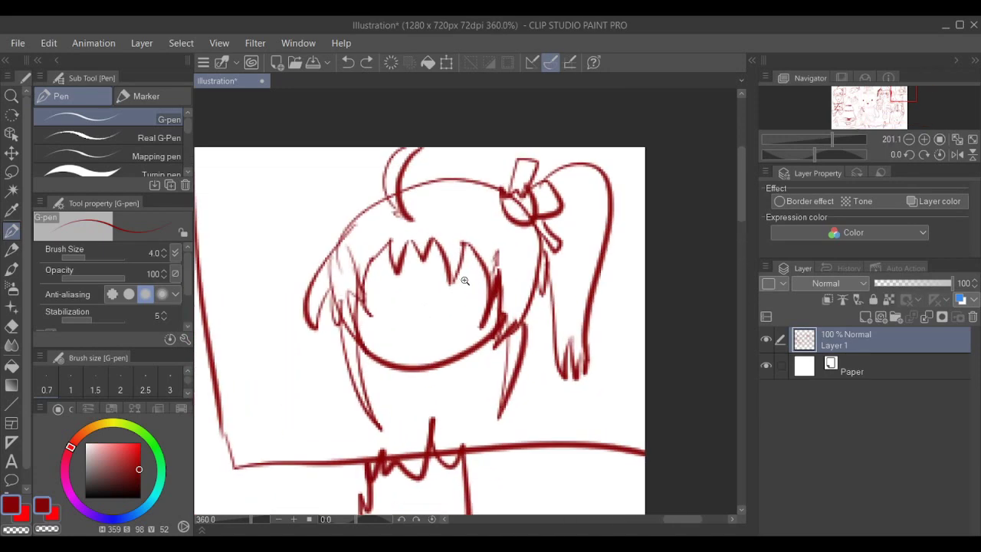
drag(366, 300, 367, 300)
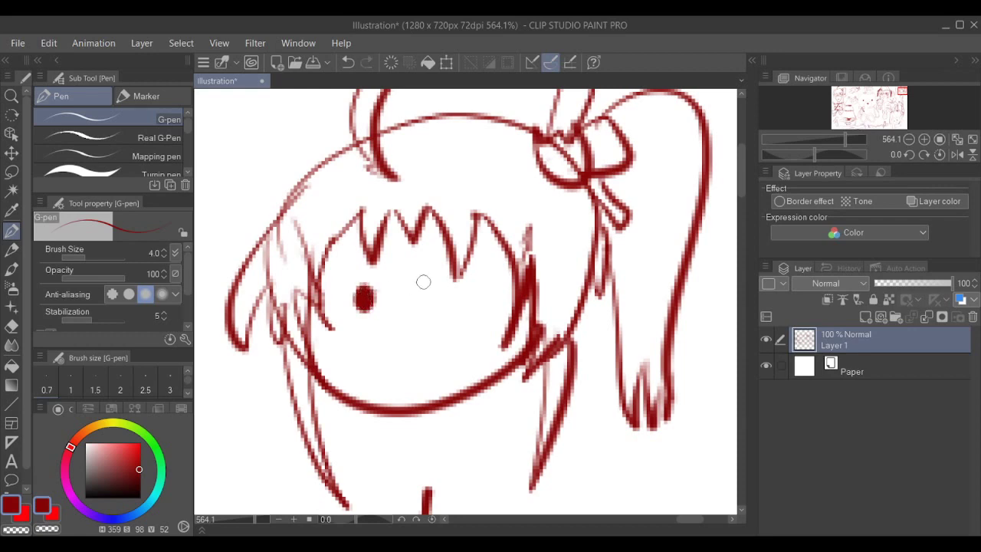
drag(431, 292, 433, 298)
mouse_move(381, 353)
mouse_down()
mouse_move(403, 372)
mouse_move(426, 351)
mouse_up()
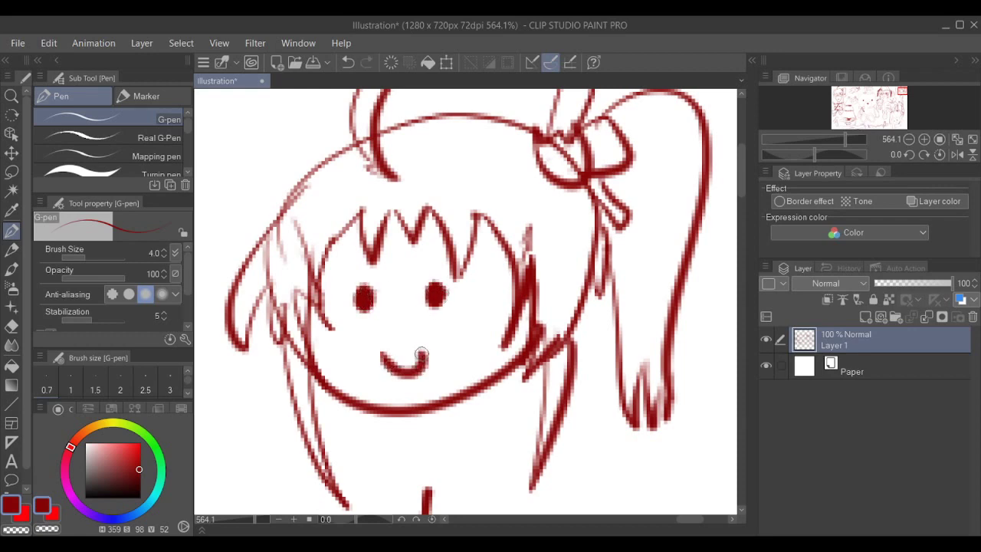
- Handwrite "seiso" diagonally inside the frame, beside the upper left of the girl's head
scroll(508, 331, down, 4)
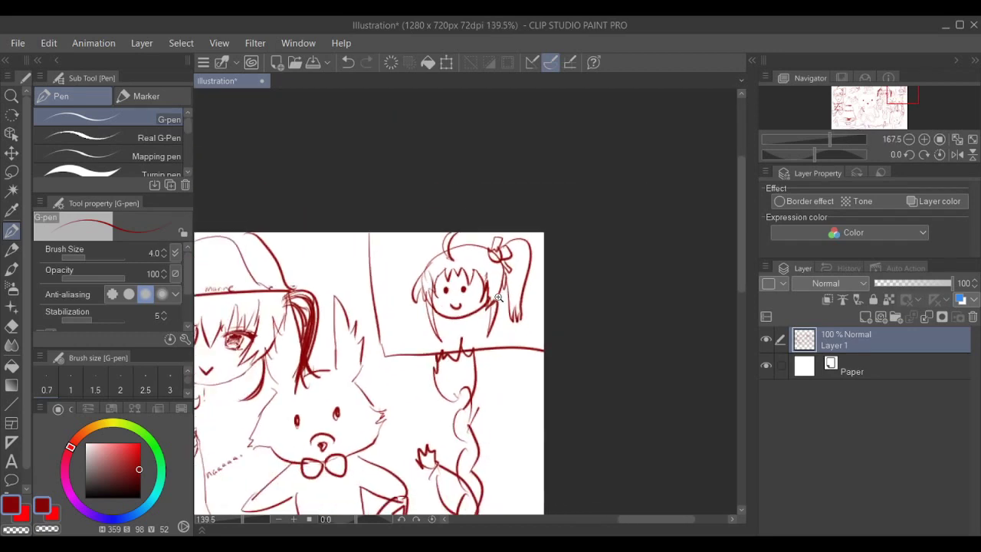
scroll(524, 293, up, 2)
mouse_move(319, 249)
mouse_down()
mouse_move(310, 273)
mouse_move(375, 213)
mouse_up()
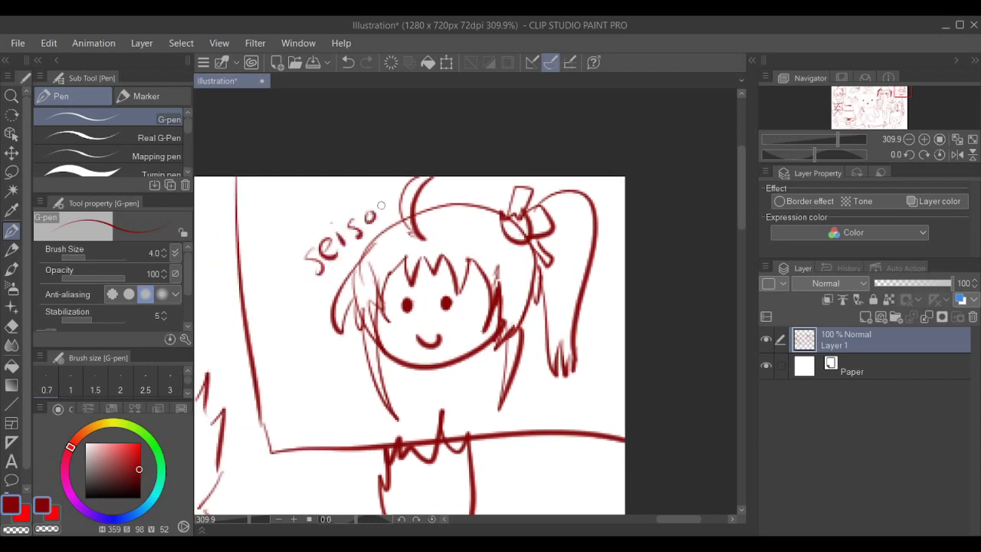
- Draw seven vertical prison bars across the framed ponytail girl, spaced from the frame's side line to the canvas edge
scroll(467, 175, down, 5)
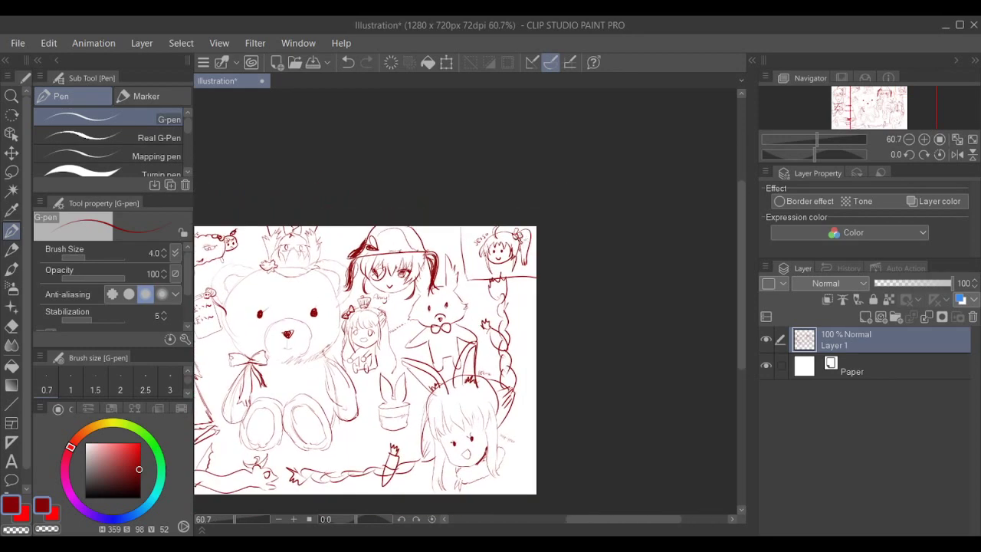
scroll(566, 223, up, 4)
scroll(566, 223, down, 1)
drag(320, 184, 339, 392)
drag(364, 183, 369, 372)
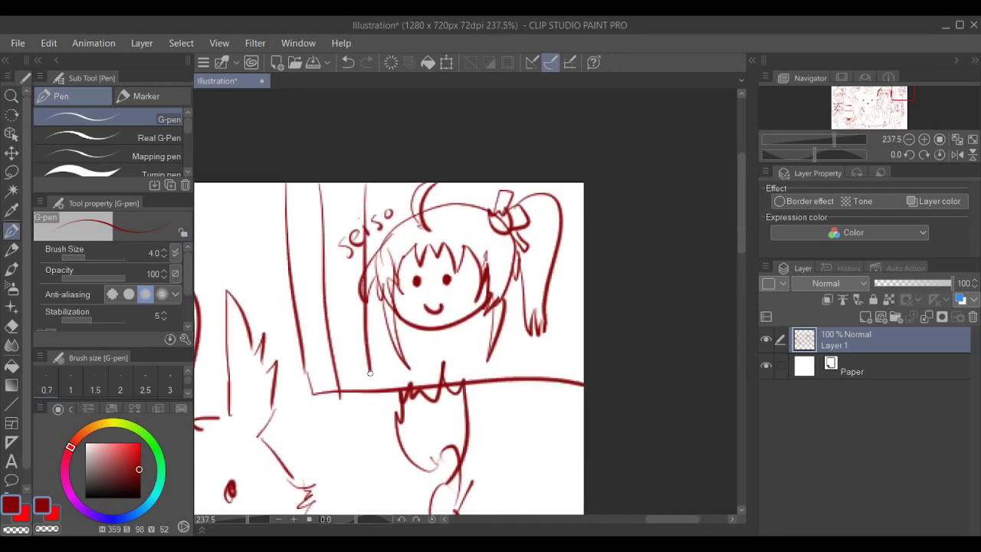
drag(400, 188, 400, 387)
drag(438, 188, 443, 384)
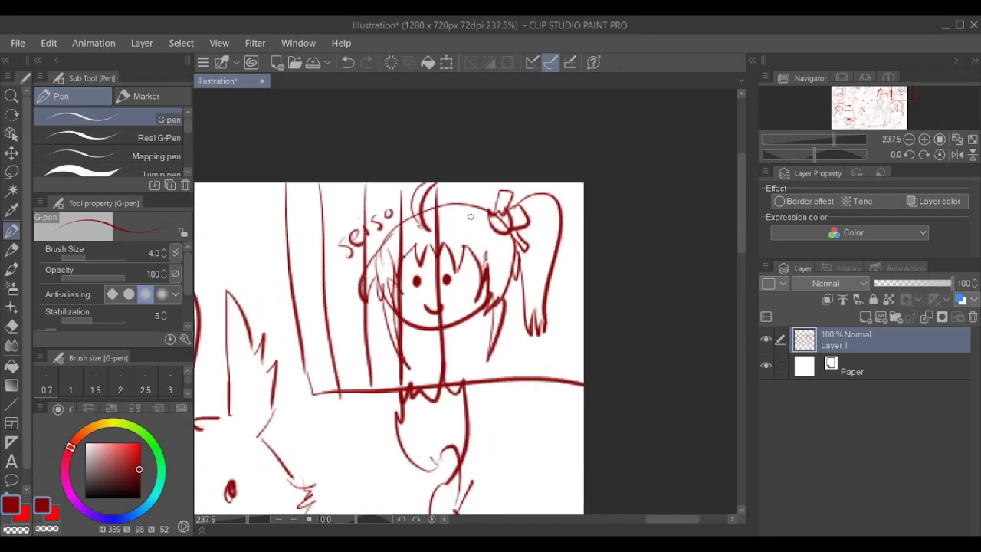
drag(470, 189, 483, 379)
drag(507, 187, 512, 381)
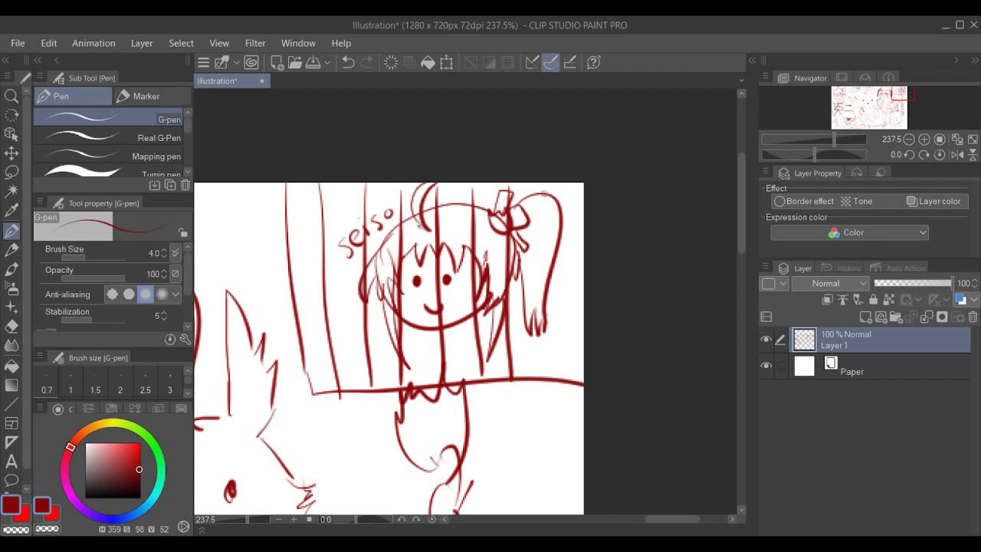
drag(546, 186, 545, 370)
drag(569, 278, 605, 226)
drag(582, 303, 580, 317)
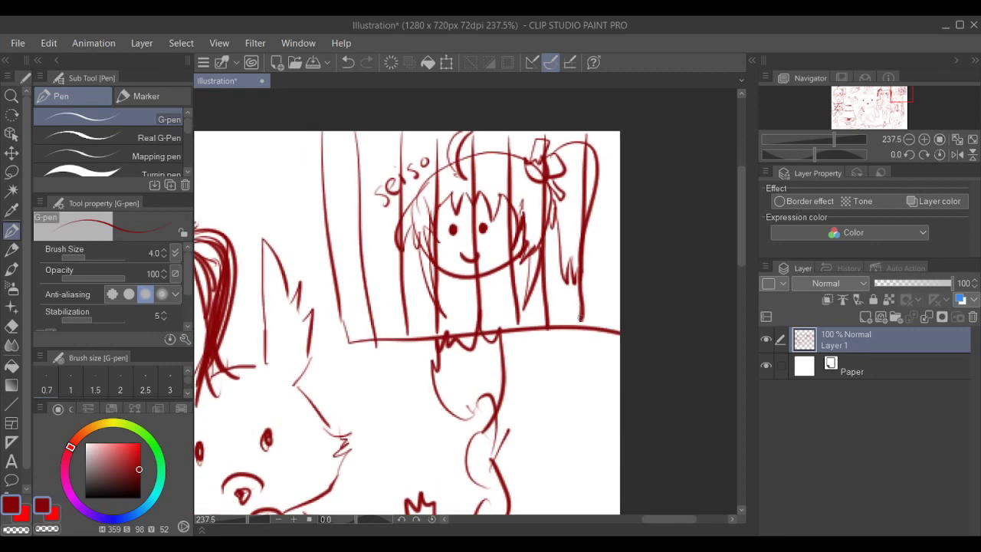
- Rotate the canvas view to 95° and handwrite the kanji 監 just outside the barred frame's side line
drag(523, 224, 546, 206)
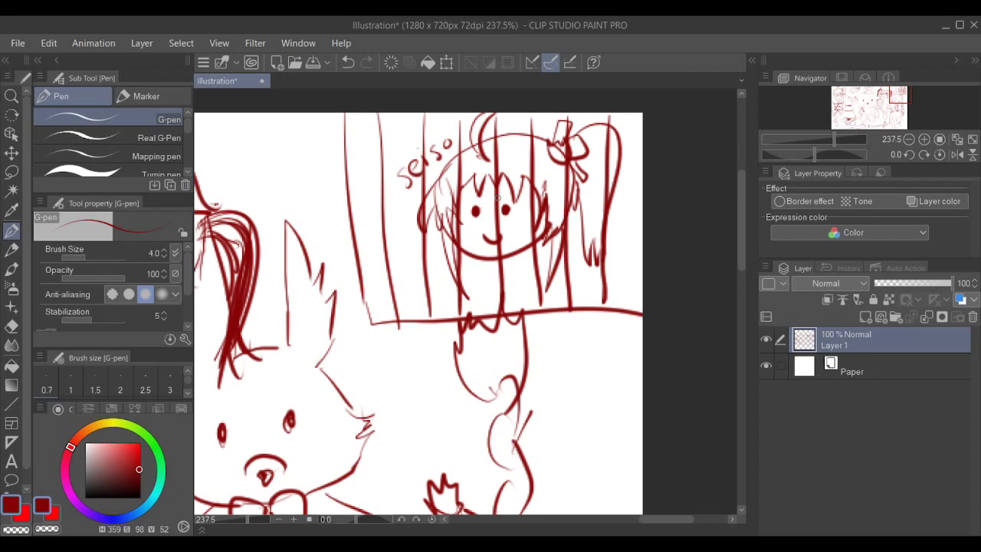
drag(530, 200, 547, 206)
click(416, 519)
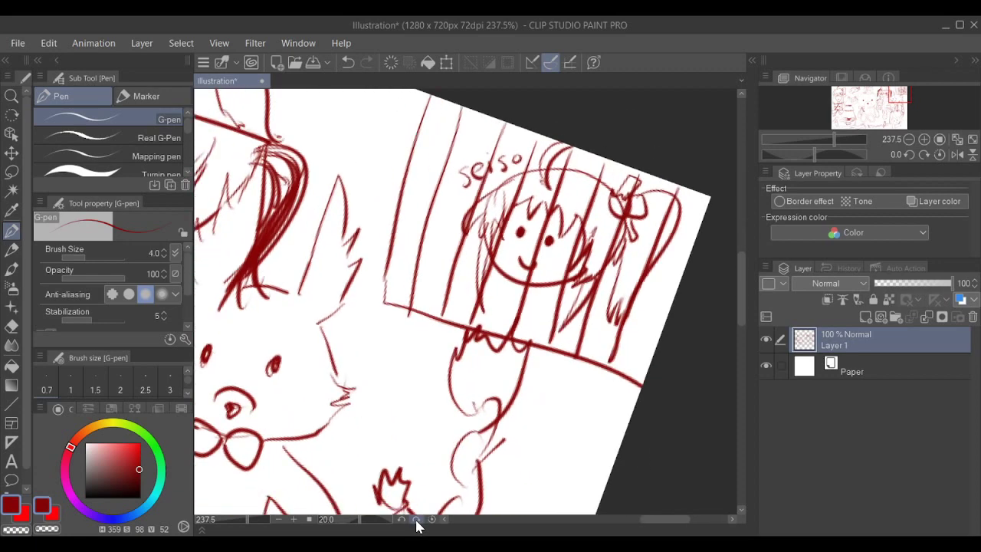
click(416, 519)
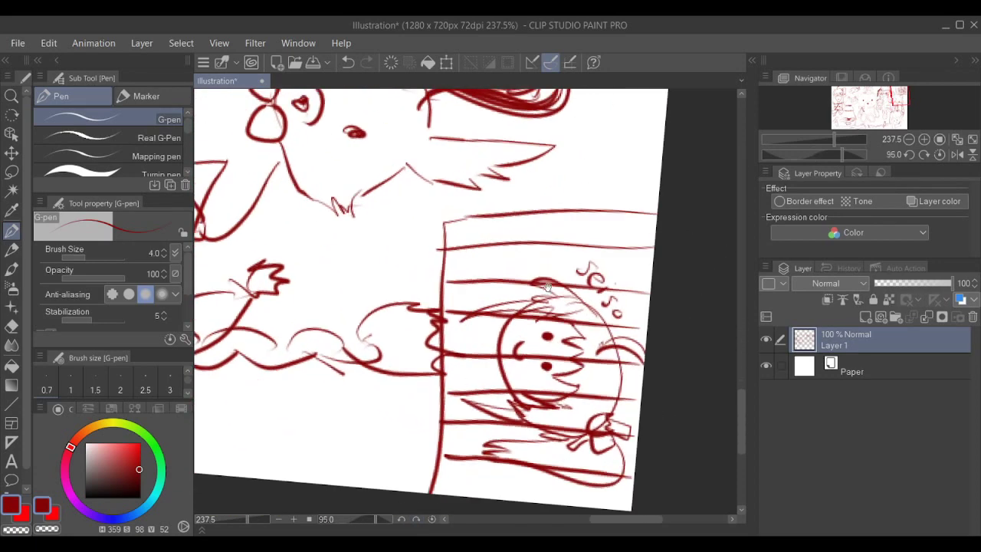
drag(605, 192, 525, 263)
scroll(526, 262, up, 4)
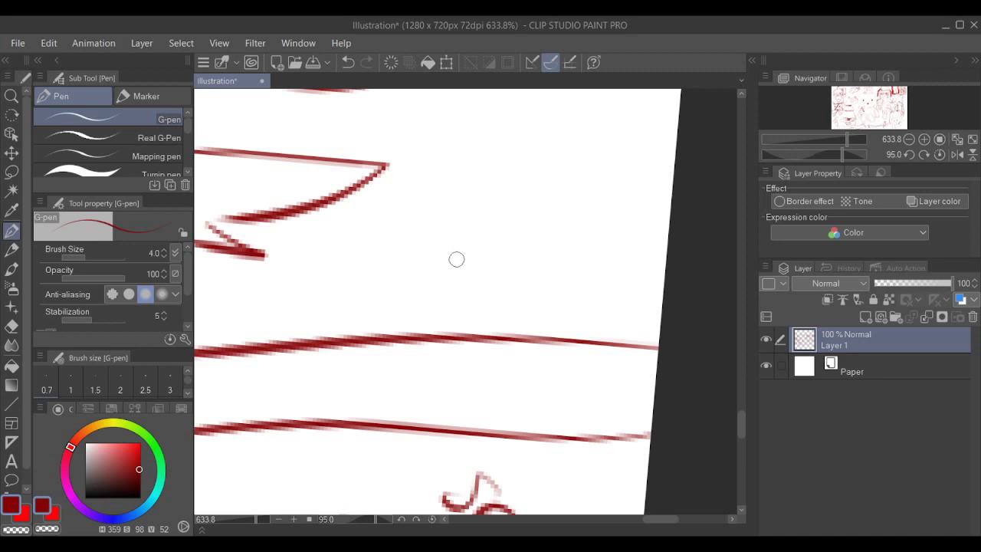
mouse_move(452, 203)
mouse_down()
mouse_move(416, 210)
mouse_move(408, 262)
mouse_move(450, 249)
mouse_move(429, 226)
mouse_move(440, 231)
mouse_move(434, 213)
mouse_move(447, 240)
mouse_up()
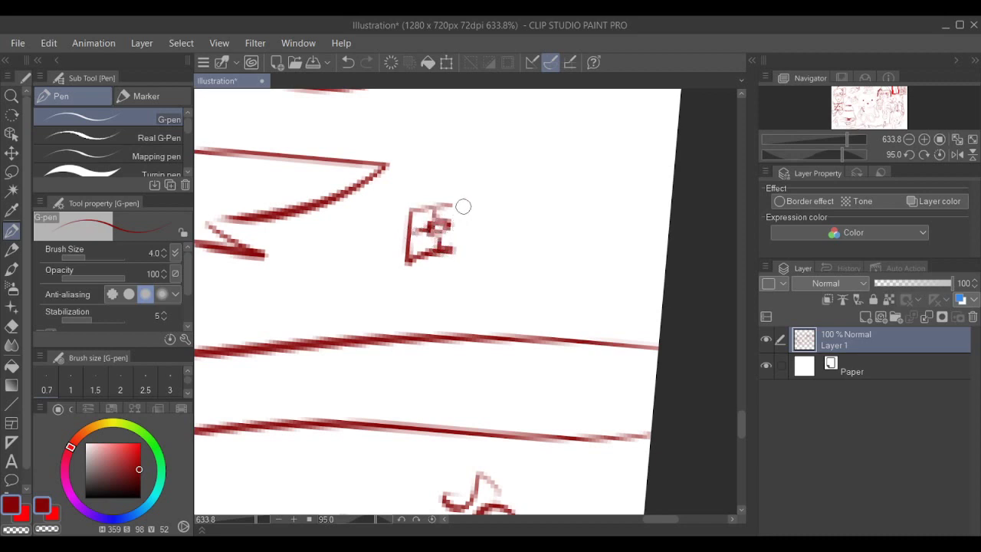
drag(469, 203, 469, 226)
drag(471, 213, 498, 211)
drag(458, 236, 500, 234)
drag(414, 292, 413, 313)
mouse_move(413, 291)
mouse_down()
mouse_move(433, 285)
mouse_move(492, 310)
mouse_up()
mouse_move(435, 291)
mouse_down()
mouse_move(481, 313)
mouse_move(458, 311)
mouse_up()
drag(399, 313, 504, 310)
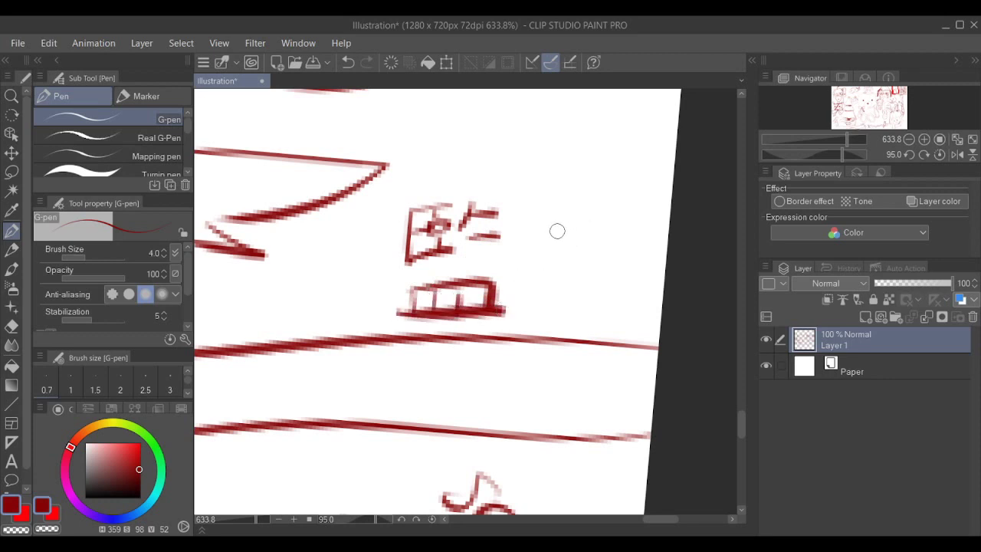
- Handwrite the kanji 獄 directly after 監 to complete the label beside the barred frame
drag(529, 209, 563, 322)
mouse_move(514, 249)
mouse_down()
mouse_move(549, 216)
mouse_move(542, 224)
mouse_up()
drag(524, 294, 558, 245)
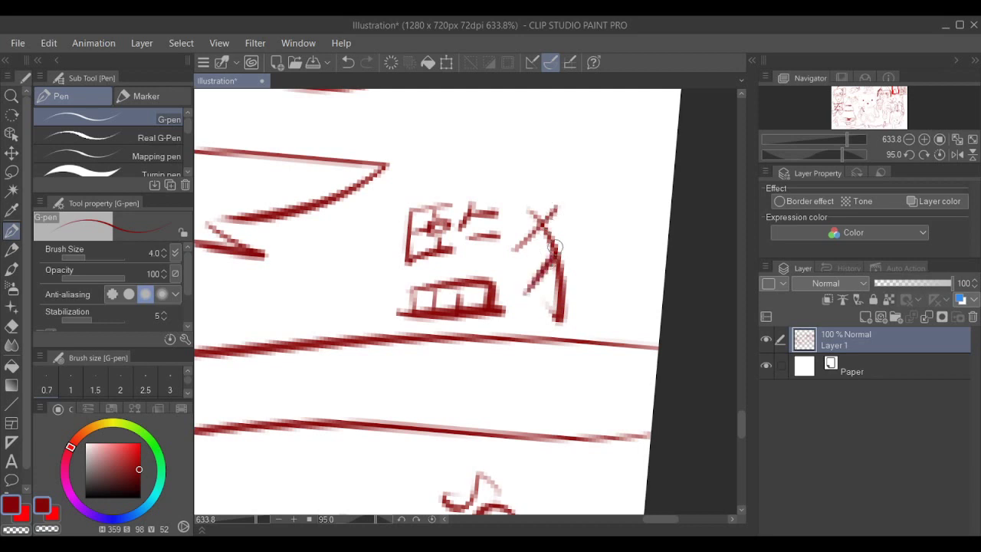
mouse_move(573, 208)
mouse_down()
mouse_move(599, 205)
mouse_move(606, 241)
mouse_up()
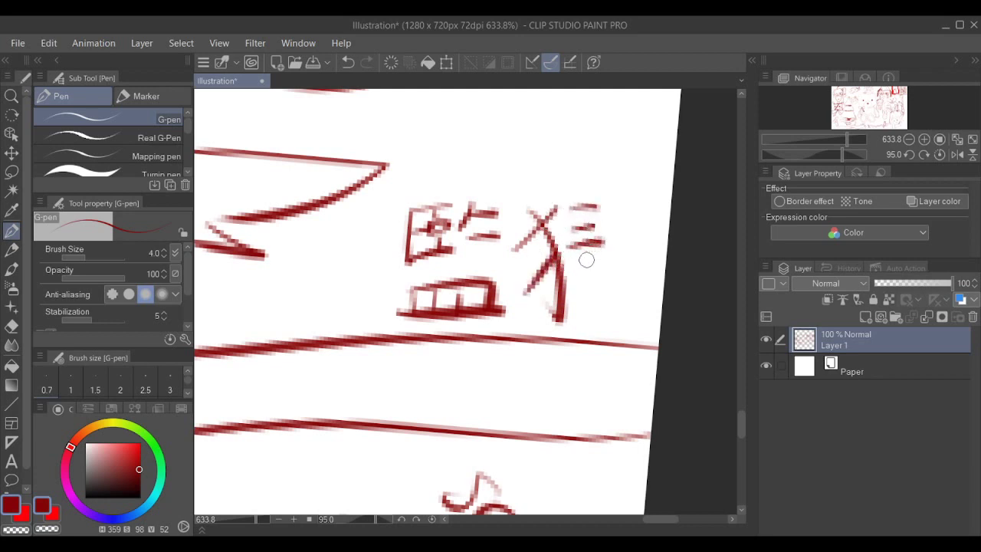
drag(577, 281, 577, 314)
drag(578, 281, 597, 310)
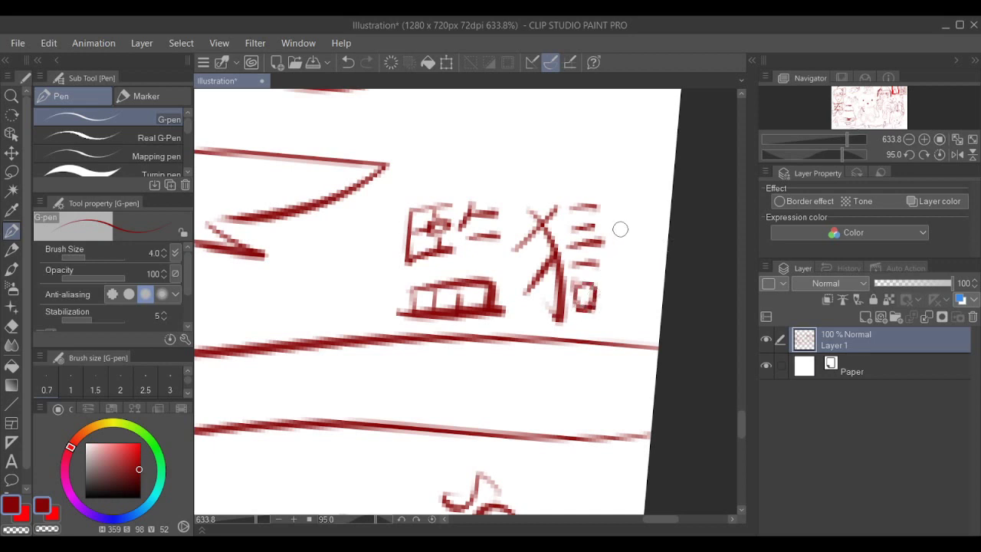
drag(603, 229, 653, 221)
drag(621, 201, 604, 338)
drag(618, 231, 655, 320)
drag(641, 195, 651, 211)
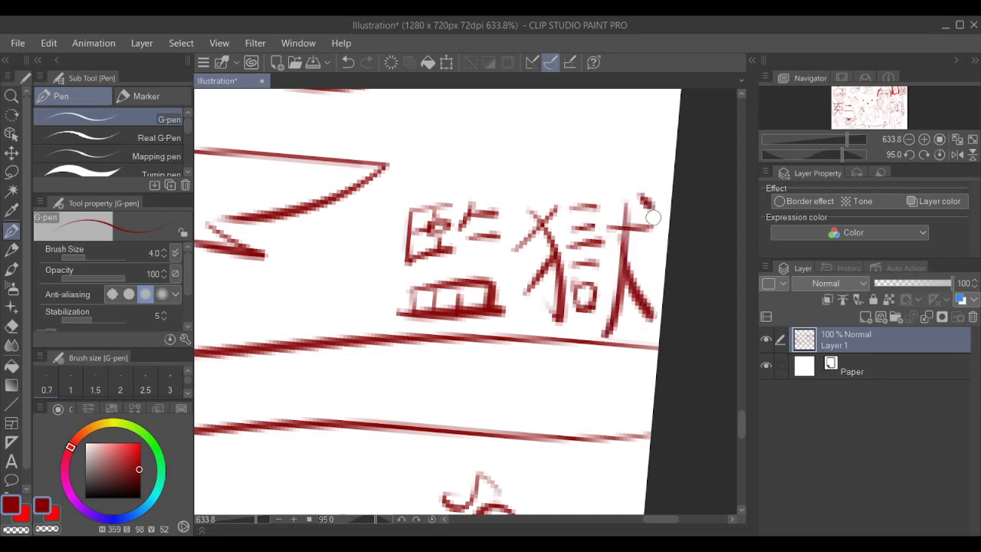
drag(658, 253, 625, 257)
drag(633, 254, 601, 266)
- Return the canvas rotation to 0° and look over the whole sketch
scroll(644, 266, down, 10)
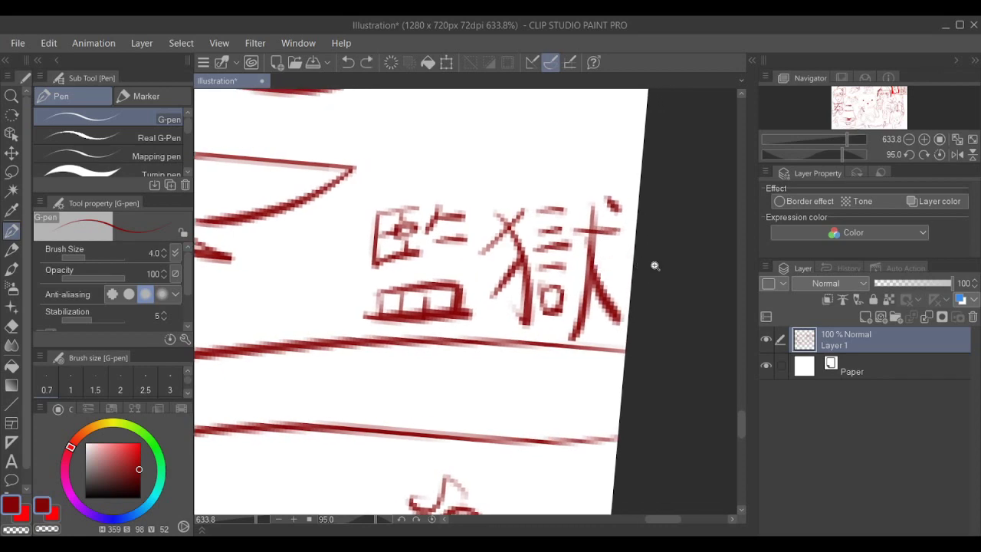
click(400, 525)
click(401, 525)
click(401, 526)
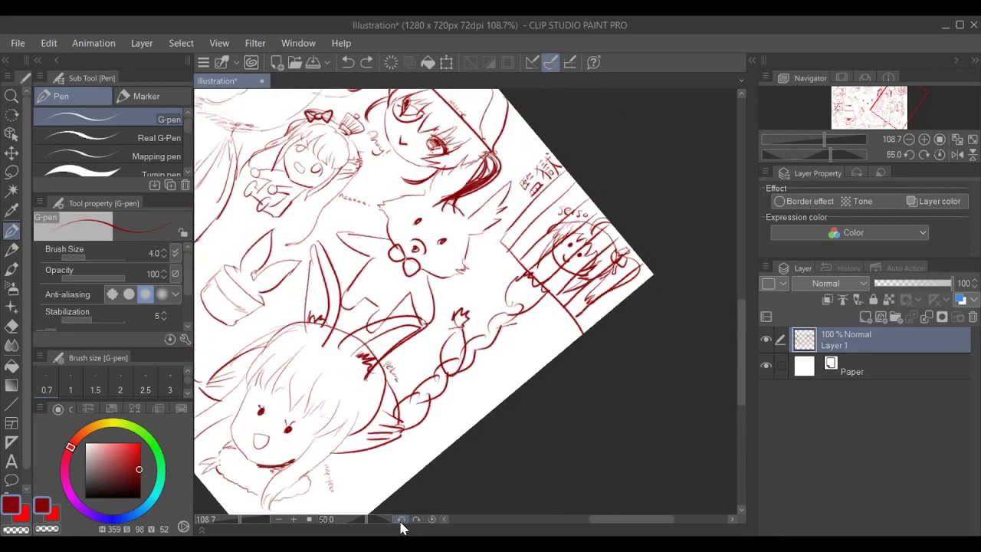
click(400, 522)
click(401, 522)
click(401, 523)
click(401, 523)
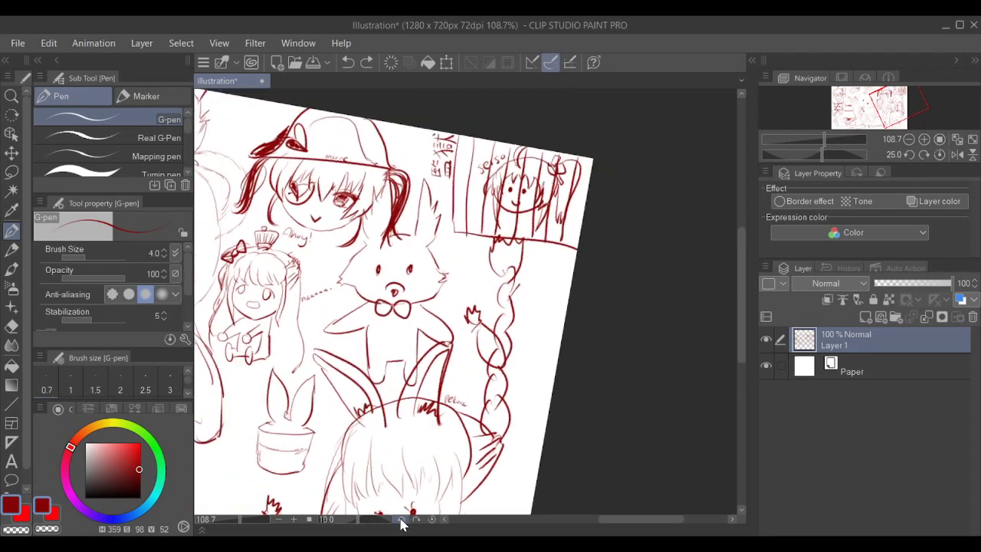
click(401, 523)
scroll(590, 334, down, 5)
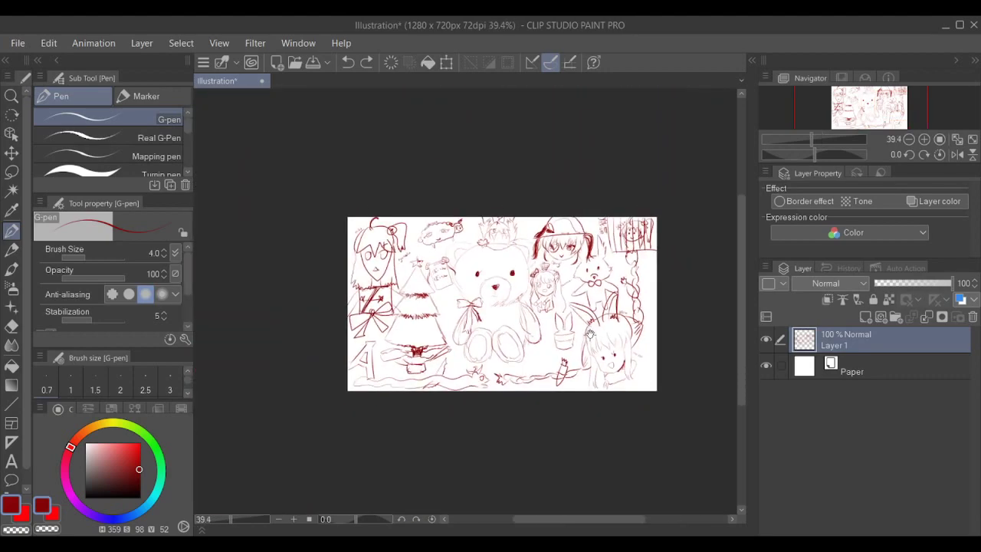
scroll(590, 335, up, 5)
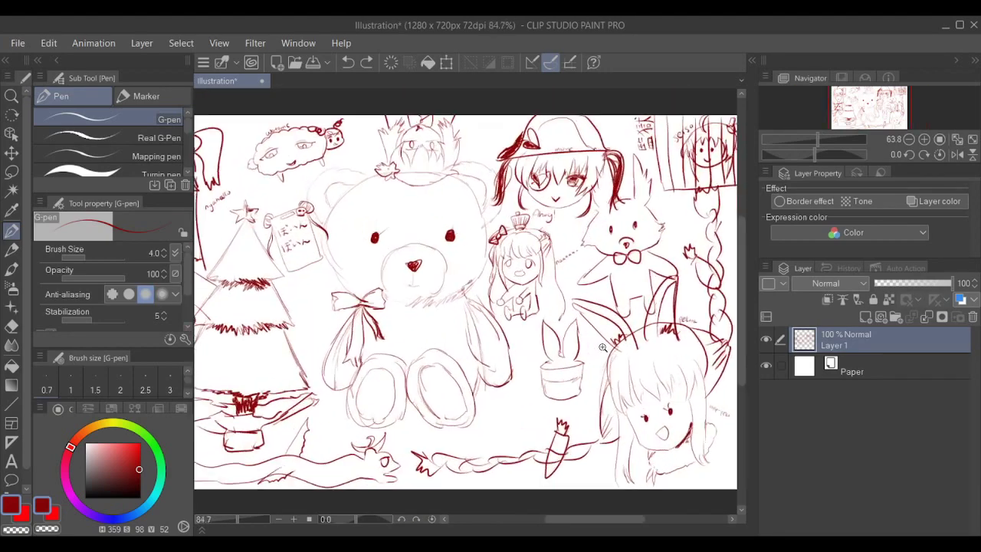
scroll(603, 347, up, 2)
scroll(603, 347, down, 4)
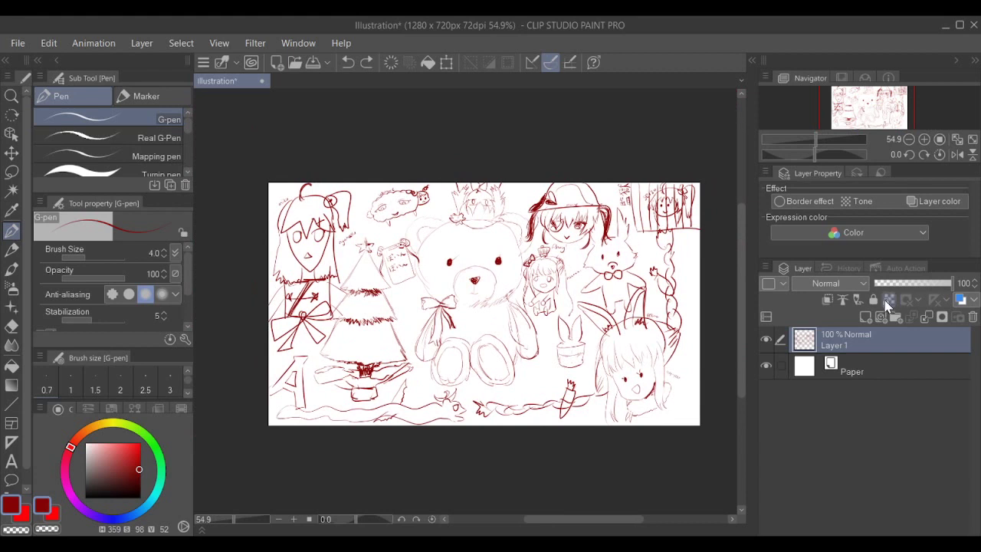
- Add a new layer and place it between Layer 1 and the Paper layer
click(865, 317)
drag(888, 350, 885, 379)
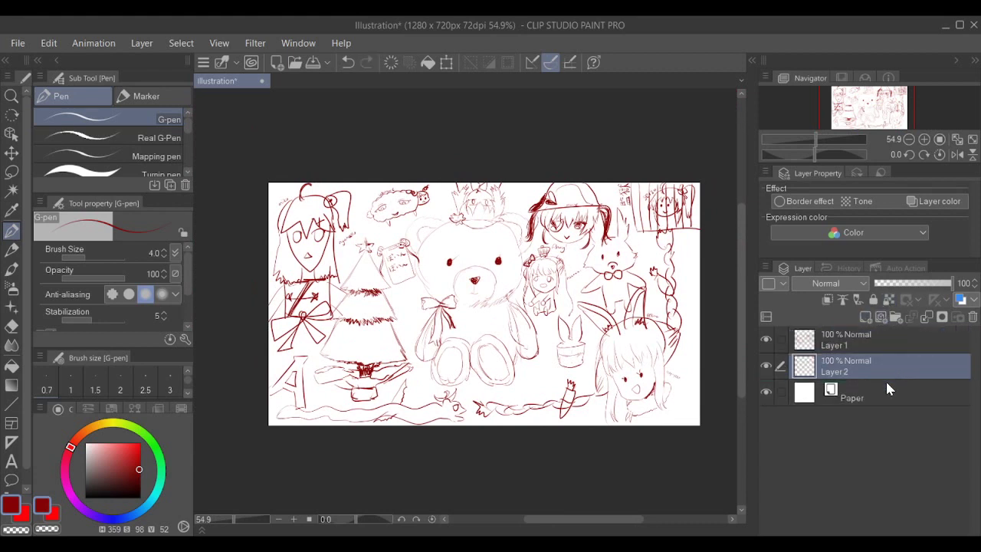
drag(364, 222, 387, 278)
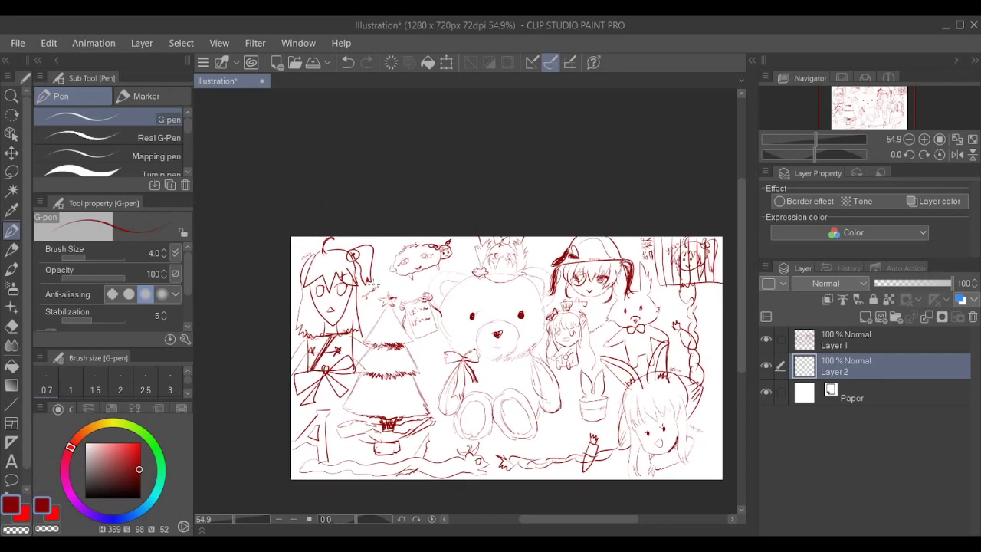
- Set the drawing color to a muted pink with hue 334, saturation 60 and value 77
click(69, 498)
click(118, 455)
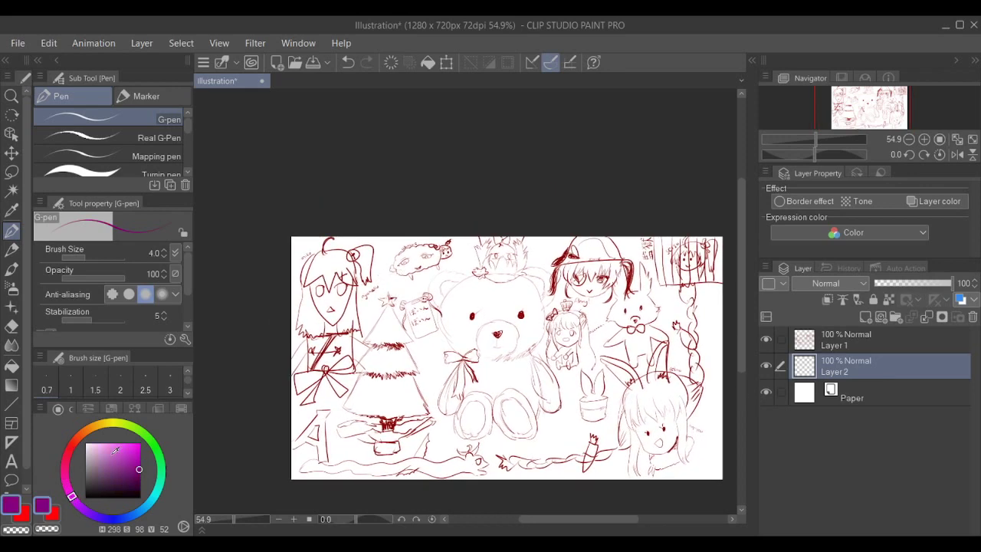
drag(317, 286, 323, 296)
scroll(323, 296, up, 5)
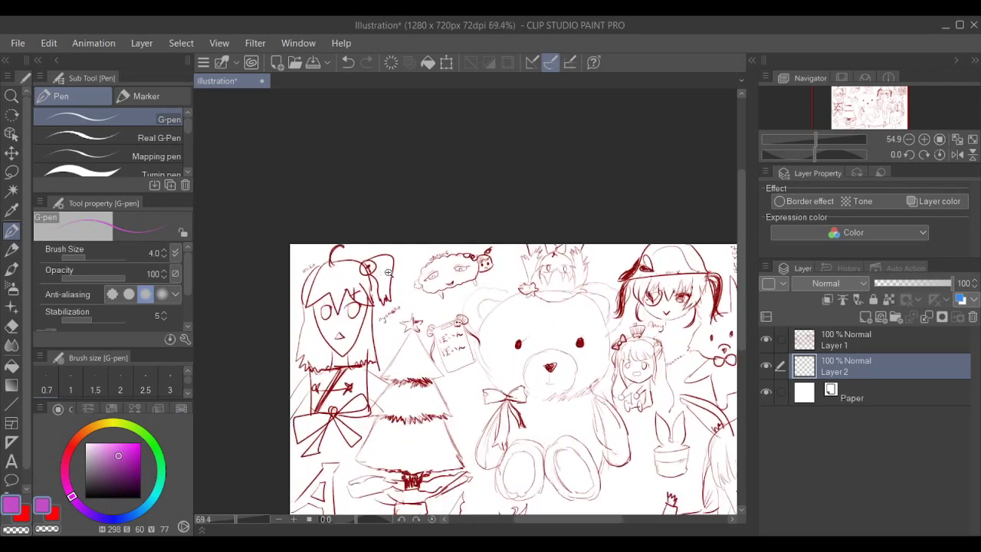
click(65, 469)
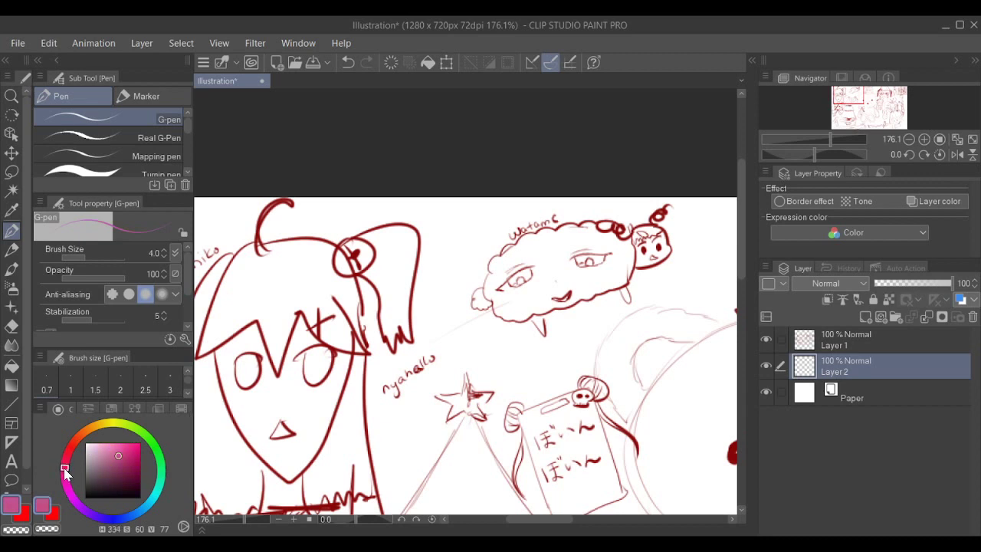
drag(313, 352, 371, 295)
click(12, 268)
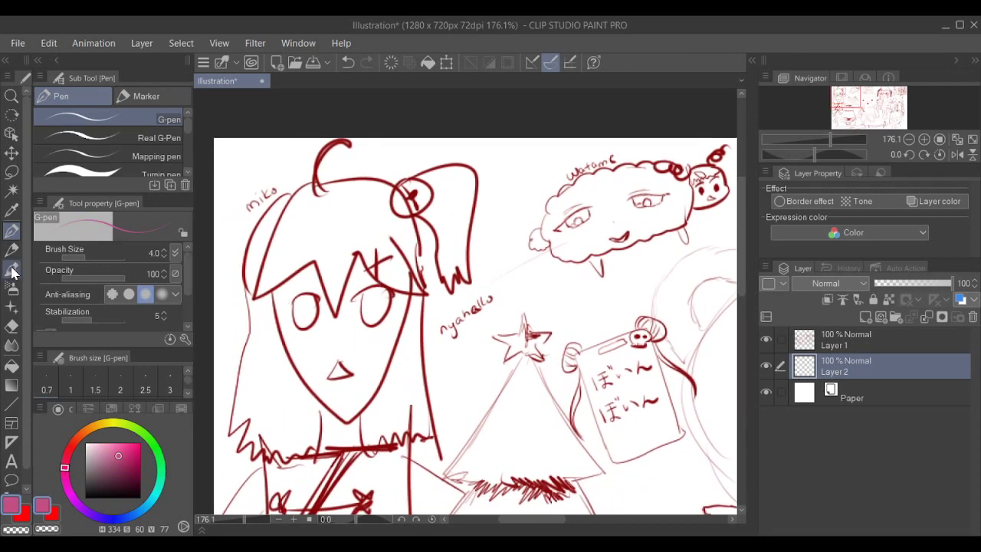
mouse_move(330, 226)
mouse_down()
mouse_move(306, 207)
mouse_move(338, 261)
mouse_move(383, 207)
mouse_move(406, 261)
mouse_move(433, 266)
mouse_up()
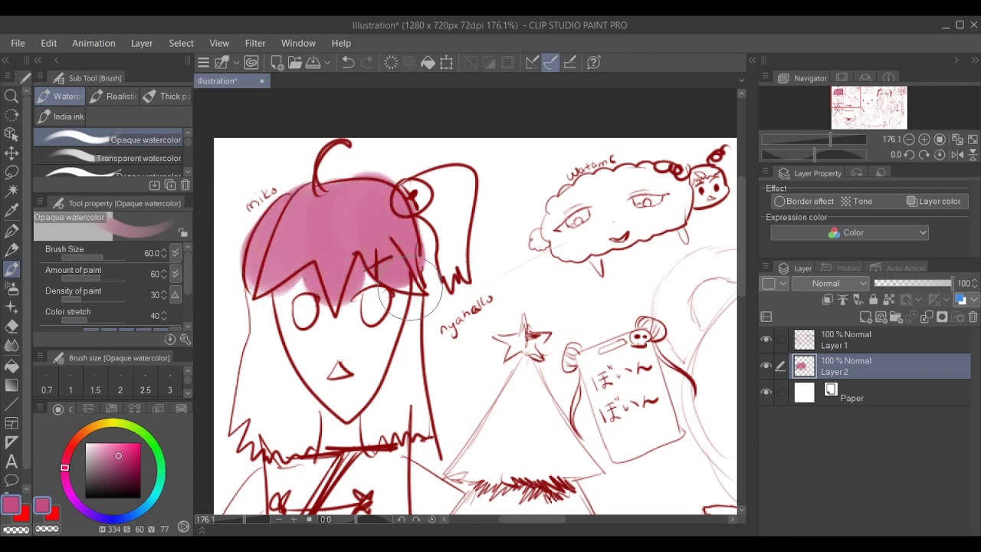
key(ctrl+z)
click(12, 231)
click(145, 96)
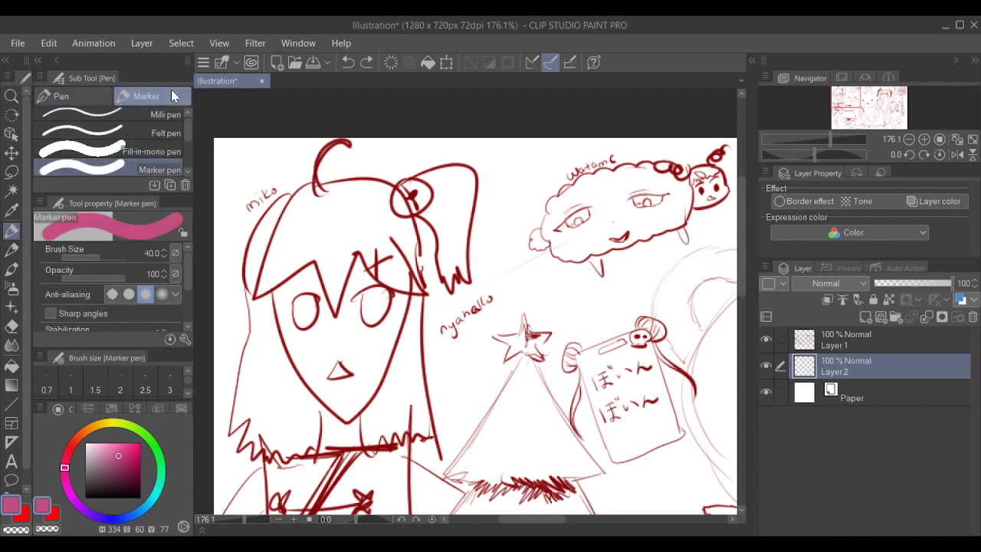
mouse_move(310, 228)
mouse_down()
mouse_move(261, 264)
mouse_move(257, 286)
mouse_move(329, 215)
mouse_move(347, 230)
mouse_up()
key(ctrl+z)
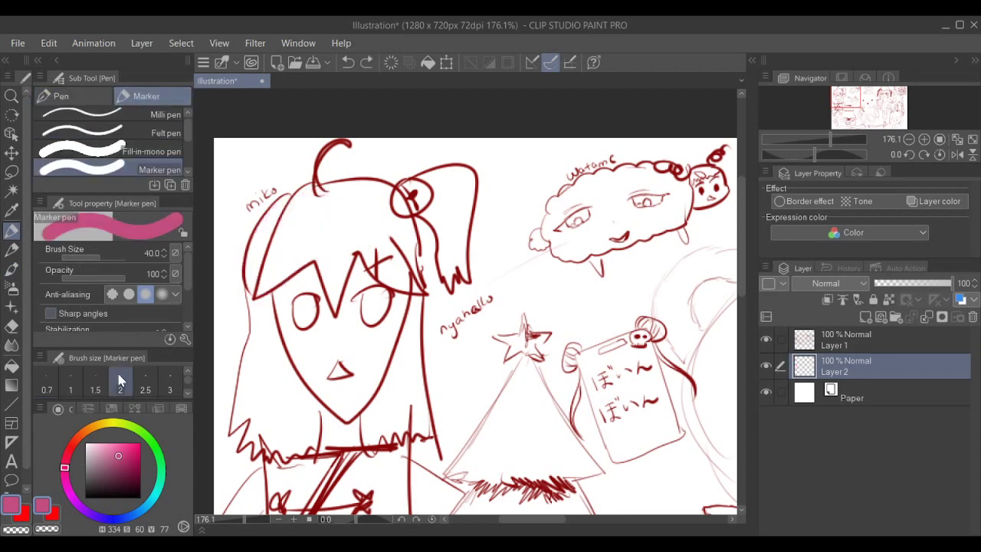
- Paint the "miko" girl's crown, bangs, side ponytail and lower hair pink with the Opaque watercolor brush at size 60
key(b)
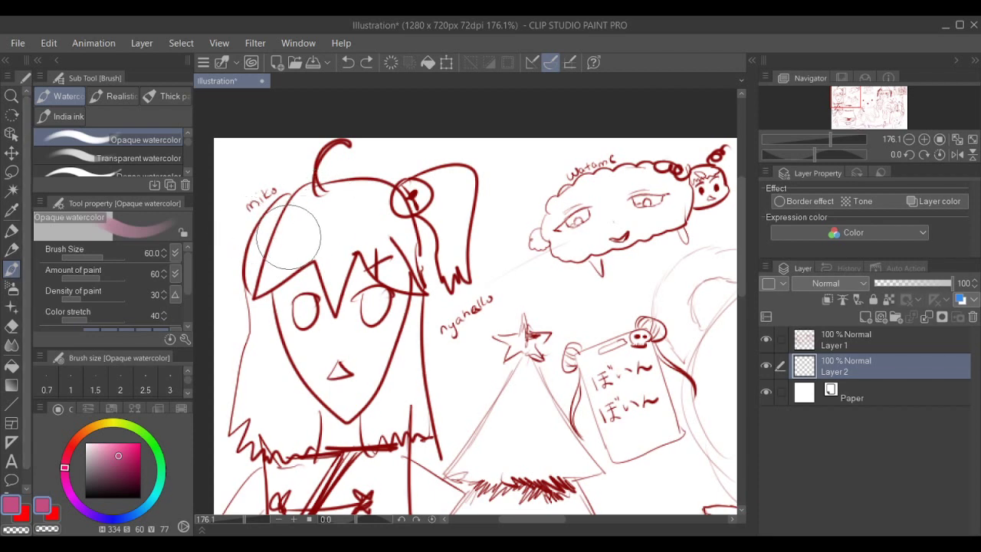
mouse_move(298, 204)
mouse_down()
mouse_move(253, 261)
mouse_move(288, 218)
mouse_move(268, 245)
mouse_move(322, 230)
mouse_move(326, 291)
mouse_move(346, 228)
mouse_move(264, 230)
mouse_move(366, 208)
mouse_move(406, 268)
mouse_move(413, 237)
mouse_move(454, 188)
mouse_up()
drag(449, 219, 453, 265)
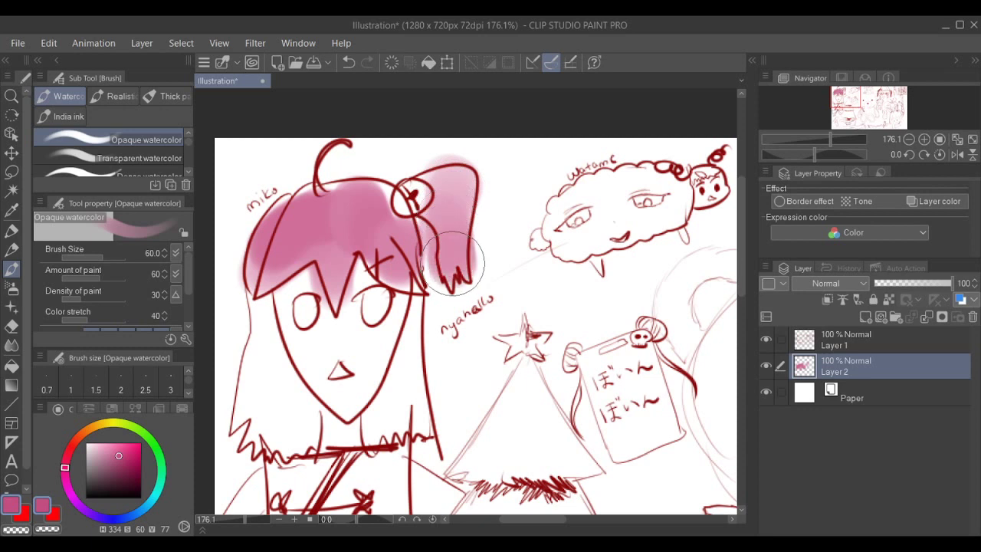
drag(483, 208, 510, 159)
mouse_move(283, 241)
mouse_down()
mouse_move(277, 334)
mouse_move(295, 331)
mouse_move(325, 368)
mouse_up()
mouse_move(405, 361)
mouse_down()
mouse_move(413, 365)
mouse_move(444, 306)
mouse_move(460, 226)
mouse_up()
mouse_move(485, 334)
mouse_down()
mouse_move(476, 238)
mouse_move(468, 309)
mouse_up()
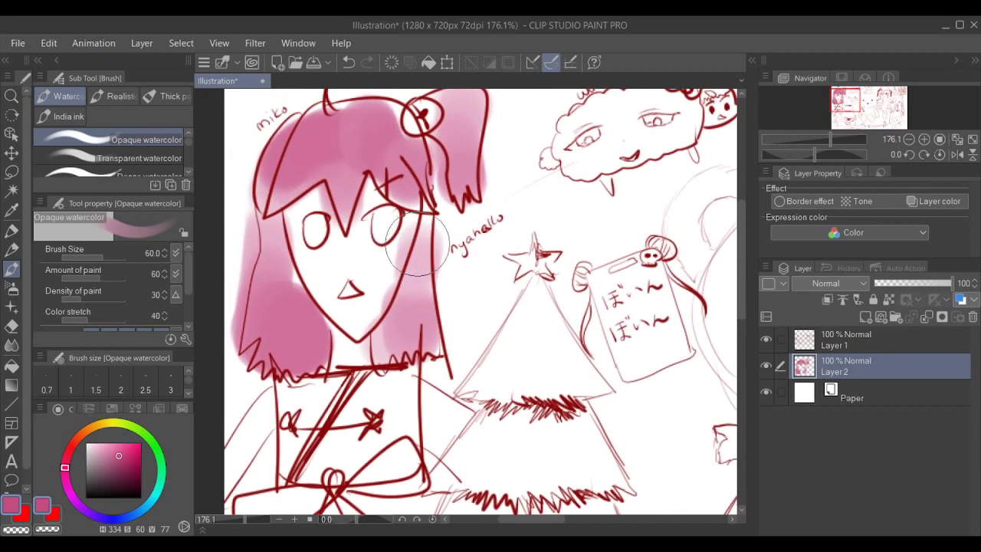
mouse_move(429, 261)
mouse_down()
mouse_move(423, 233)
mouse_move(420, 343)
mouse_move(421, 273)
mouse_move(415, 305)
mouse_up()
- Undo the strokes on the girl's lower hair and repaint both sides pink with the Opaque watercolor brush at size 40
scroll(189, 395, down, 3)
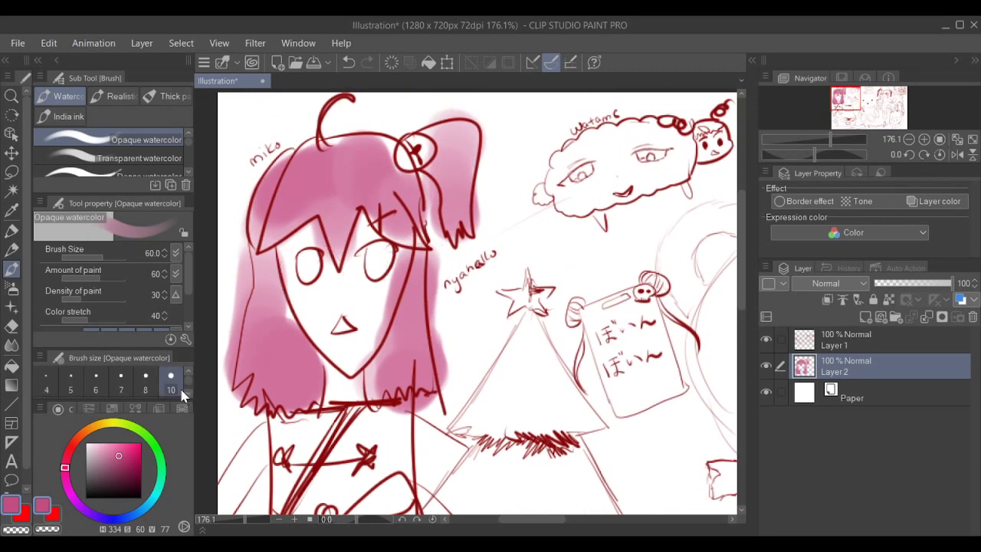
click(46, 380)
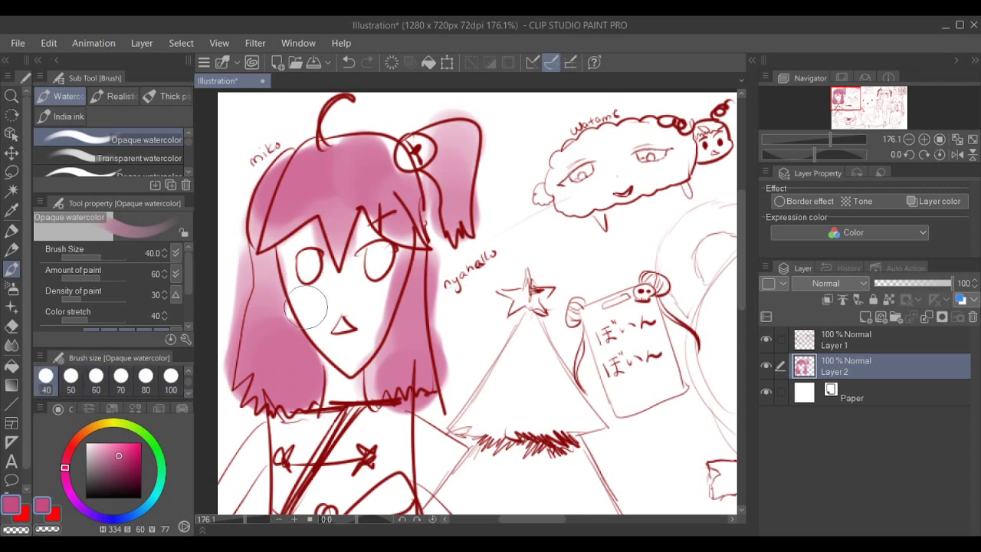
key(ctrl+z)
key(ctrl+z)
key(ctrl+z)
key(ctrl+z)
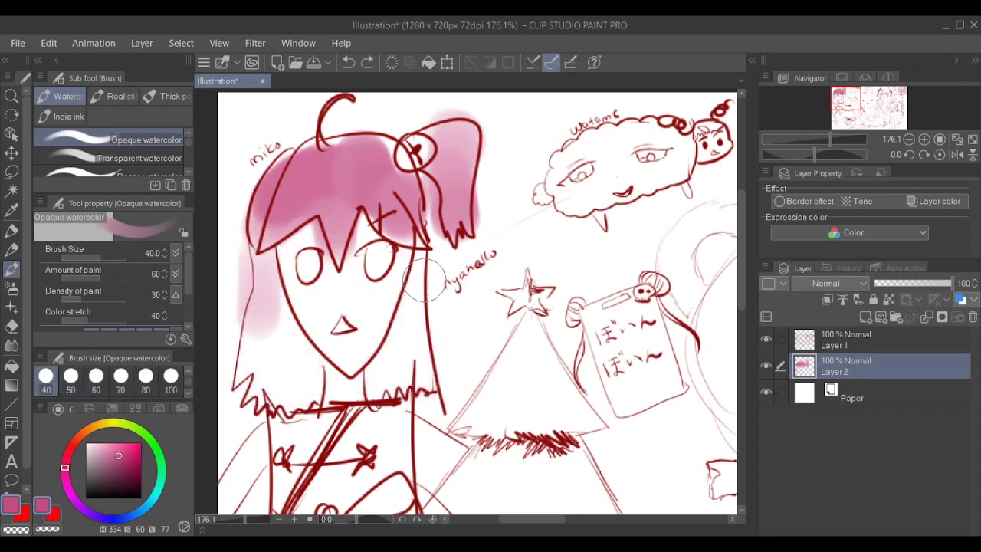
mouse_move(261, 266)
mouse_down()
mouse_move(255, 374)
mouse_move(286, 394)
mouse_move(294, 384)
mouse_move(283, 328)
mouse_move(309, 384)
mouse_move(387, 355)
mouse_move(401, 370)
mouse_move(412, 287)
mouse_up()
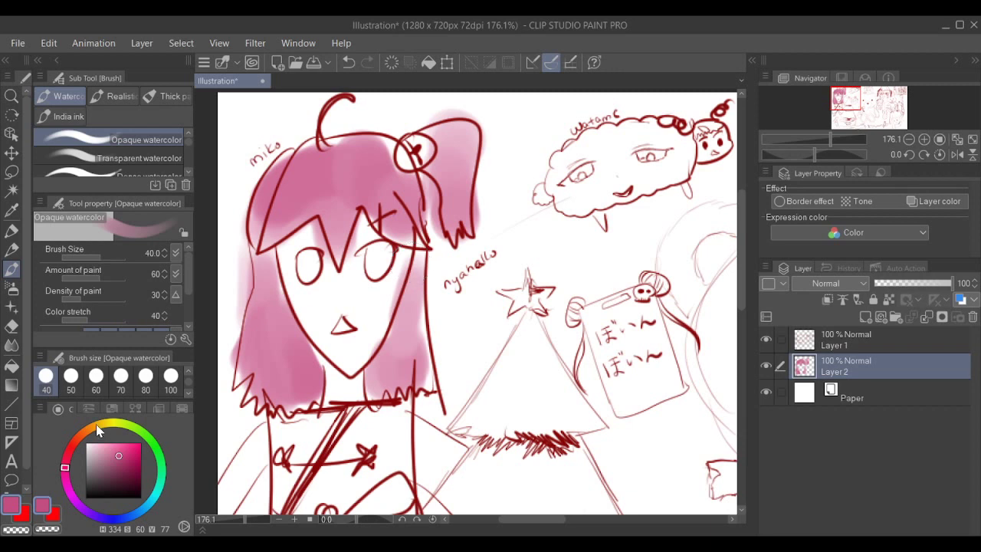
- Paint the girl's round hair ornament yellow, ending with hue 60, saturation 77 and value 90
drag(97, 430, 111, 434)
mouse_move(413, 147)
mouse_down()
mouse_move(414, 157)
mouse_move(440, 154)
mouse_up()
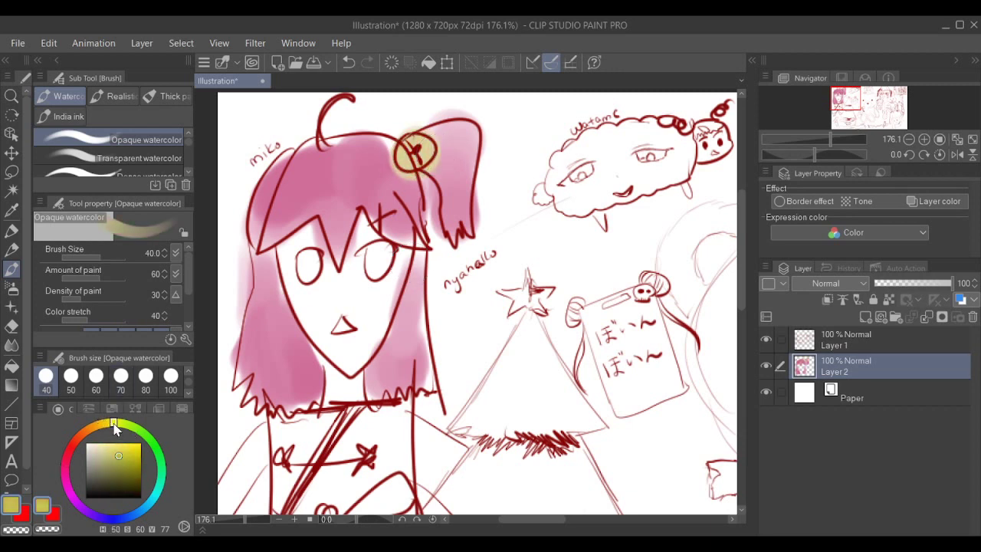
click(128, 445)
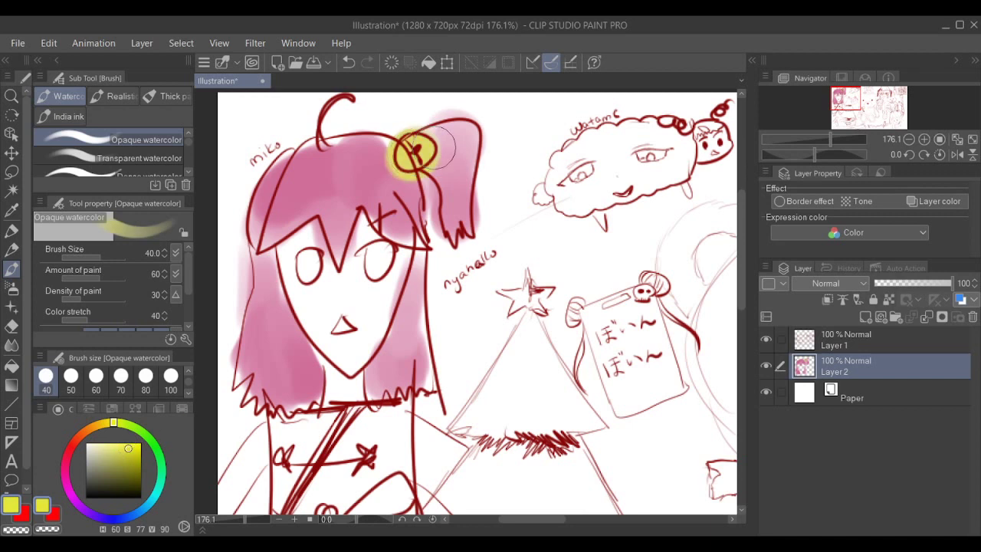
drag(462, 278, 490, 273)
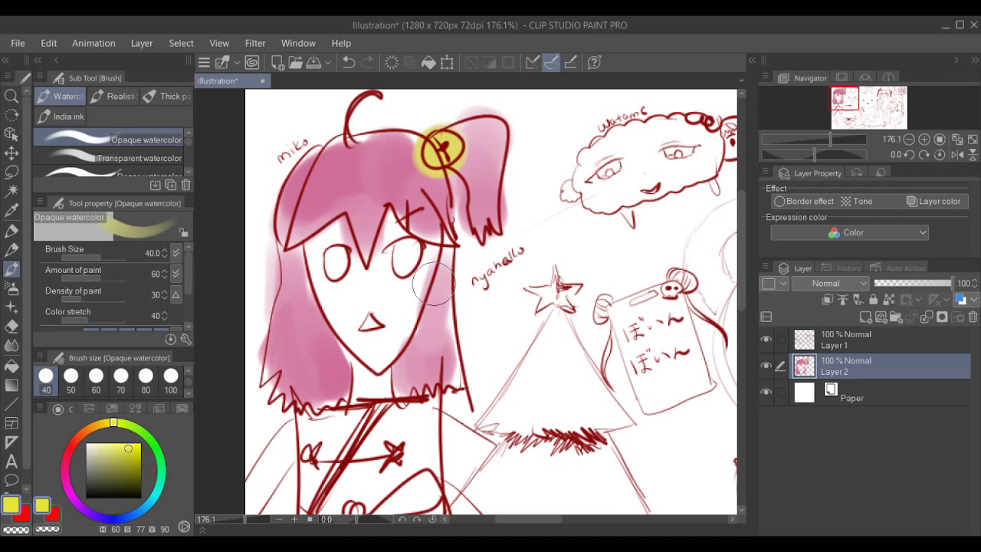
click(132, 438)
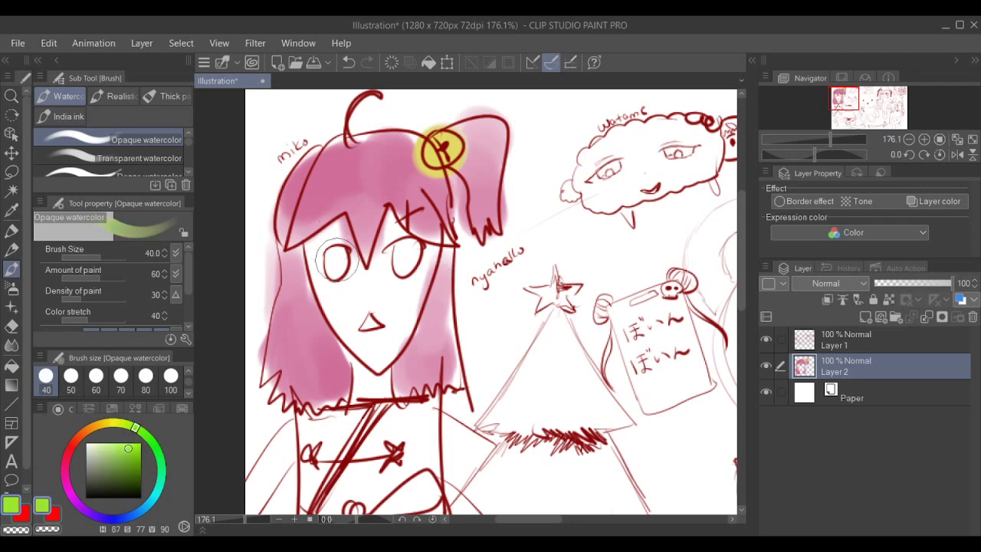
mouse_move(338, 260)
mouse_down()
mouse_move(326, 258)
mouse_move(347, 256)
mouse_up()
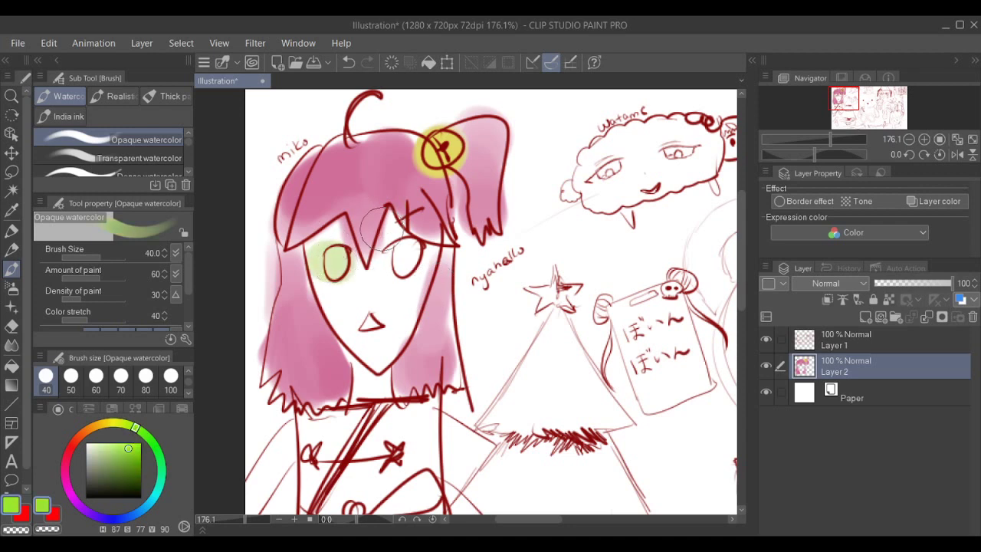
key(ctrl+z)
click(146, 437)
drag(335, 264, 339, 261)
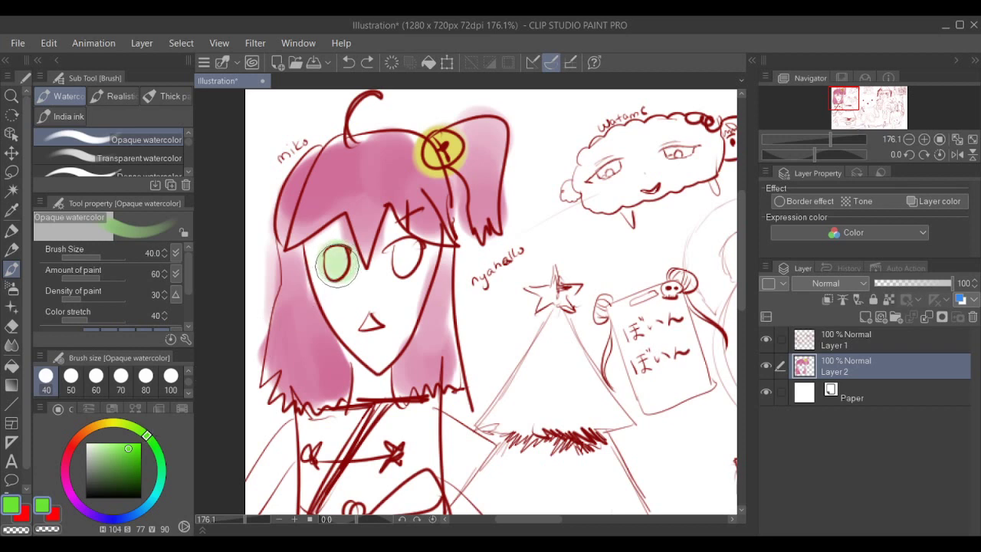
key(ctrl+z)
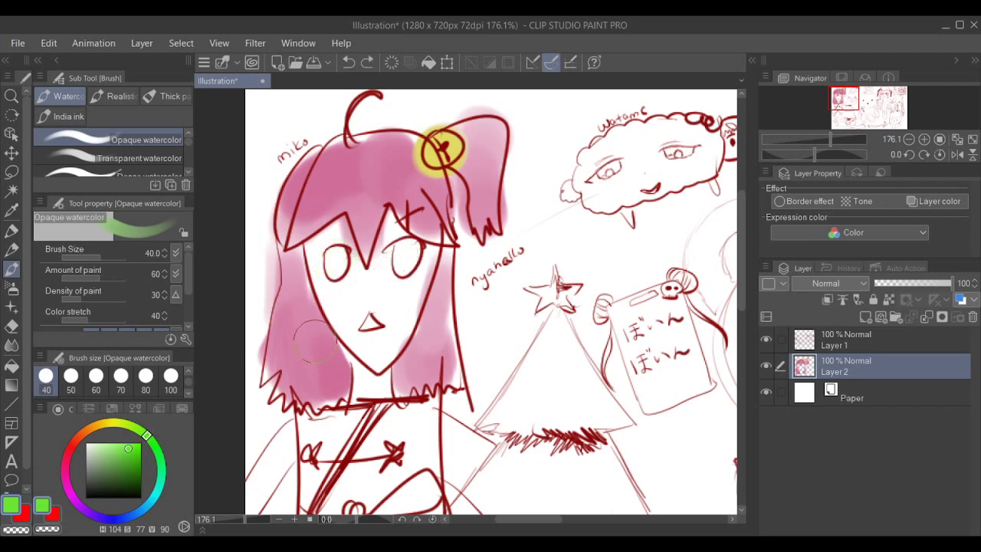
- Paint both of the "miko" girl's eyes bright green with hue 124, saturation 100 and value 100
click(156, 449)
drag(335, 258, 341, 272)
key(ctrl+z)
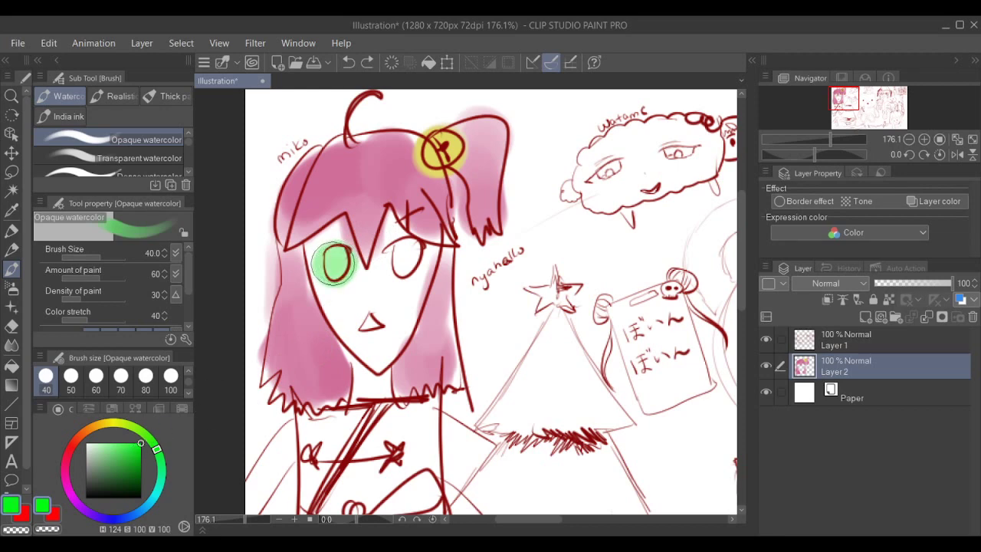
drag(387, 246, 399, 260)
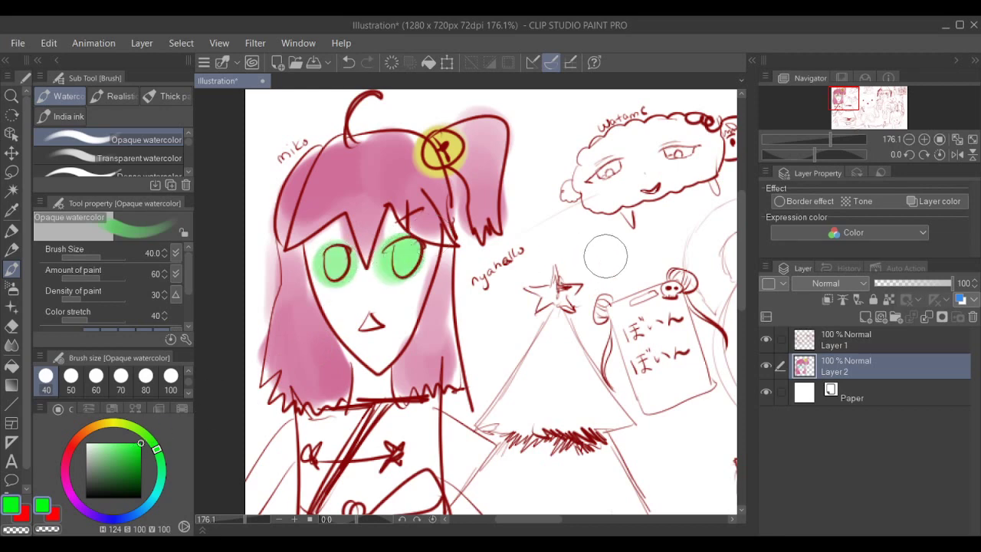
- Paint the small round face beside the "watame" sheep pale yellow with hue 63, saturation 56 and value 100
scroll(605, 261, down, 3)
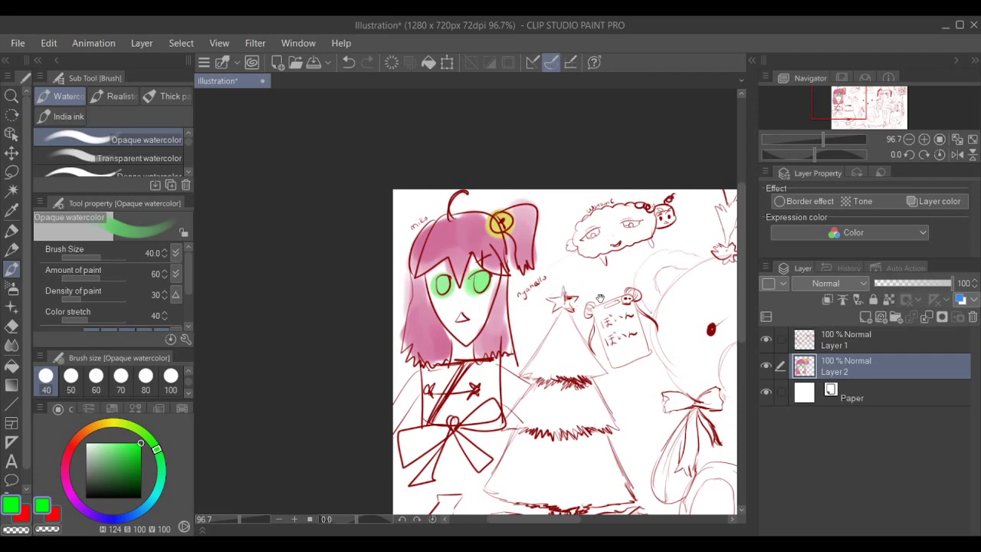
mouse_move(600, 298)
mouse_down()
mouse_move(554, 280)
mouse_move(557, 271)
mouse_move(544, 295)
mouse_up()
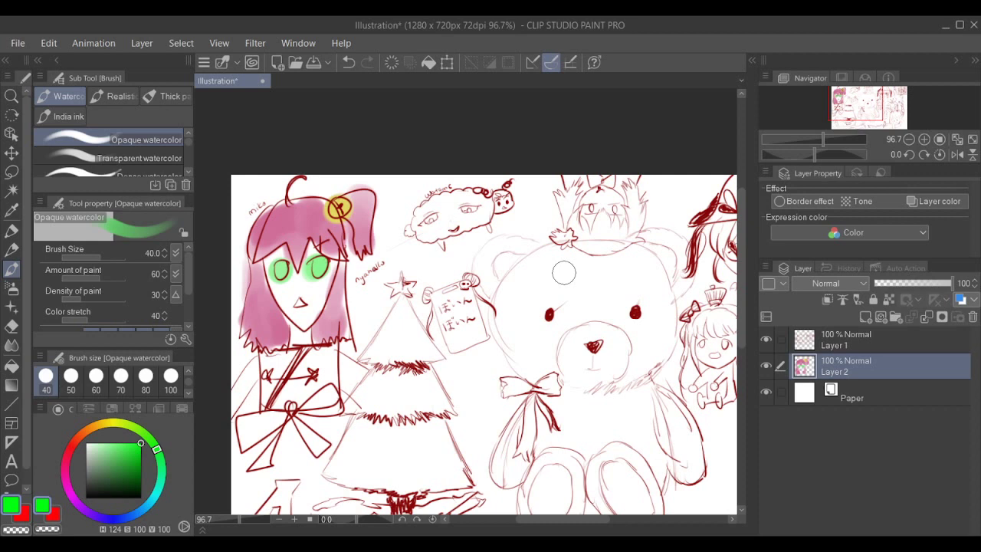
click(115, 426)
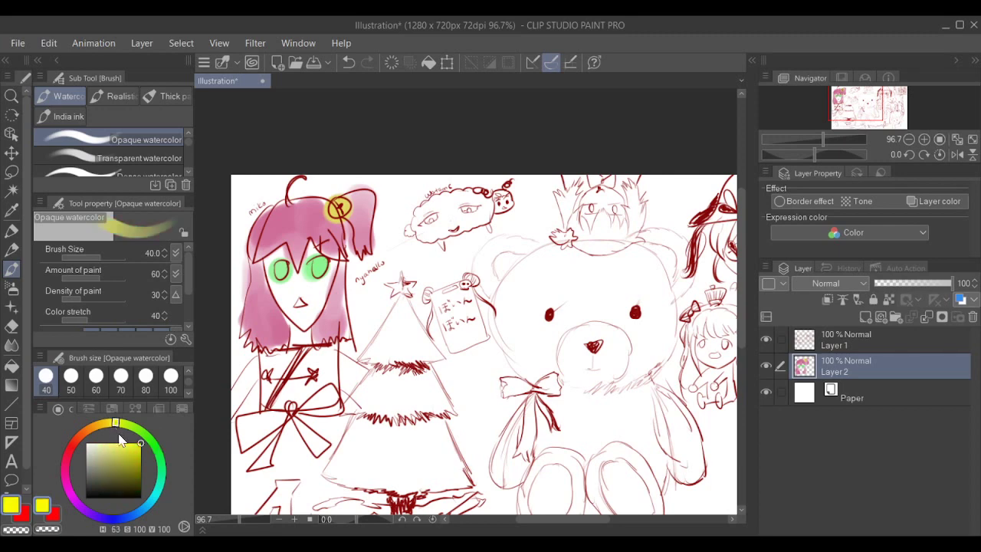
click(121, 450)
click(117, 442)
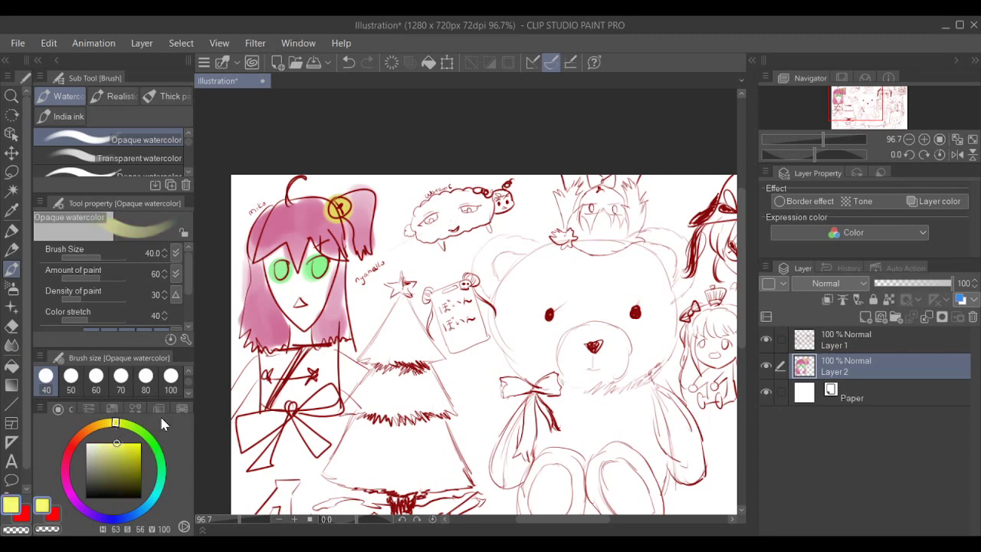
drag(443, 257, 410, 301)
scroll(434, 259, up, 5)
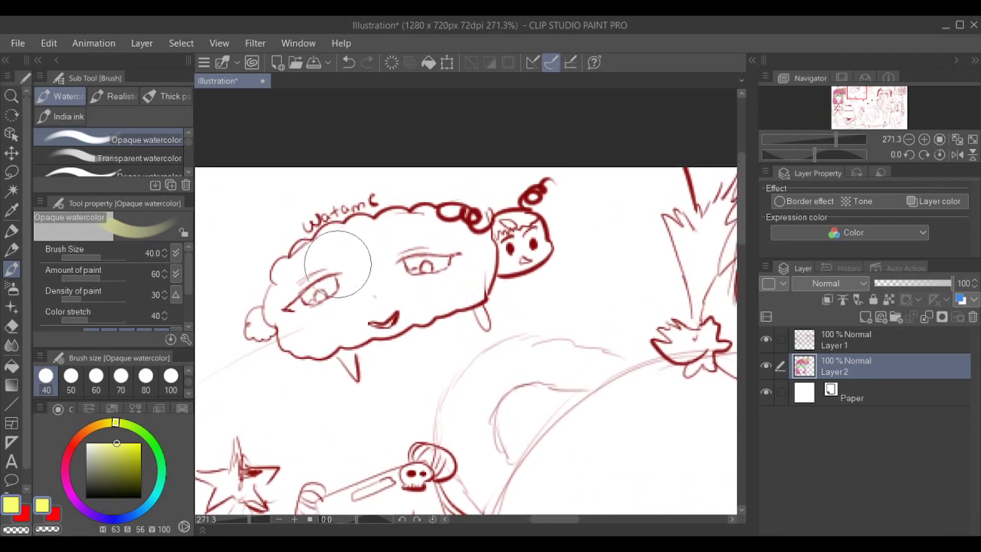
mouse_move(514, 220)
mouse_down()
mouse_move(503, 219)
mouse_move(529, 219)
mouse_move(508, 230)
mouse_move(564, 218)
mouse_move(520, 255)
mouse_up()
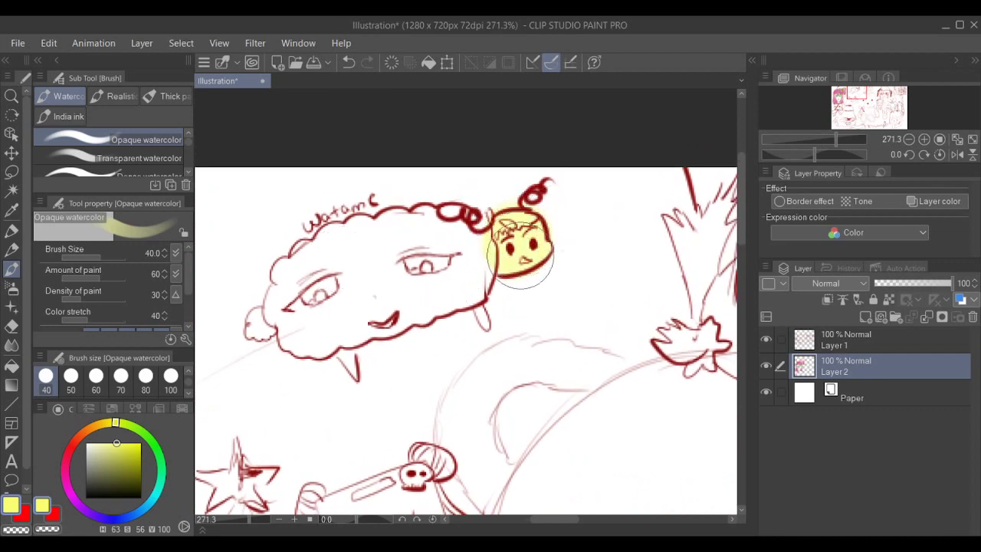
drag(455, 276, 487, 278)
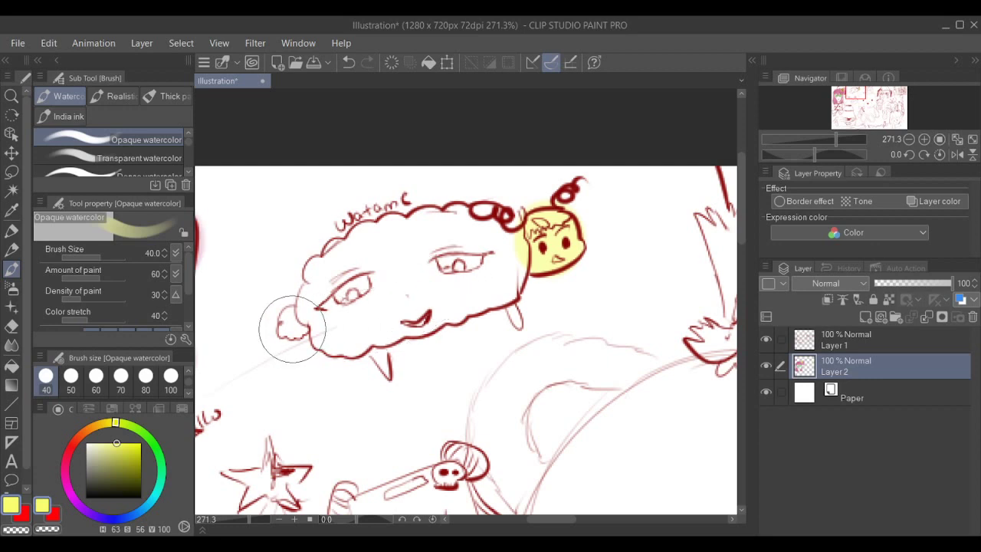
mouse_move(281, 324)
mouse_down()
mouse_move(331, 243)
mouse_move(395, 204)
mouse_move(379, 221)
mouse_move(400, 214)
mouse_move(373, 253)
mouse_up()
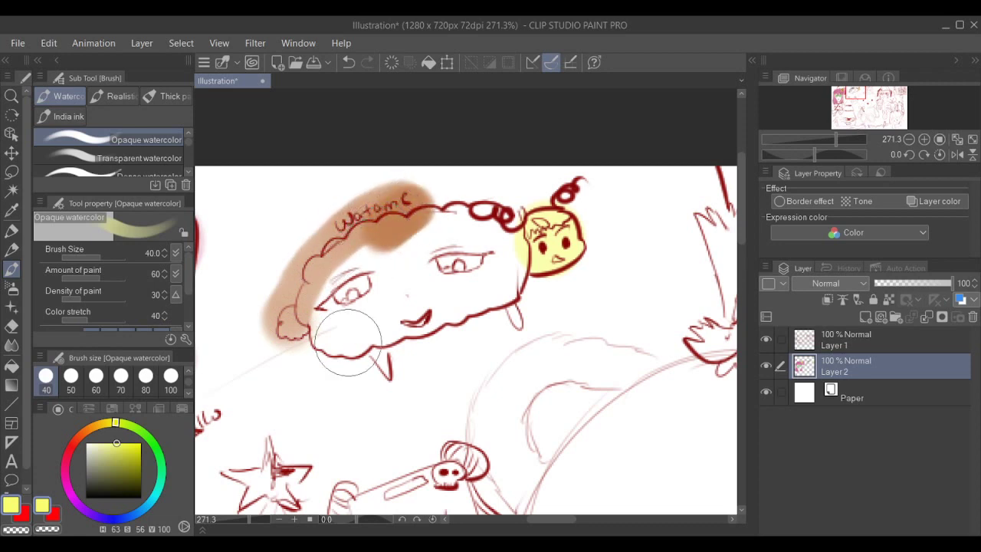
key(ctrl+z)
key(ctrl+z)
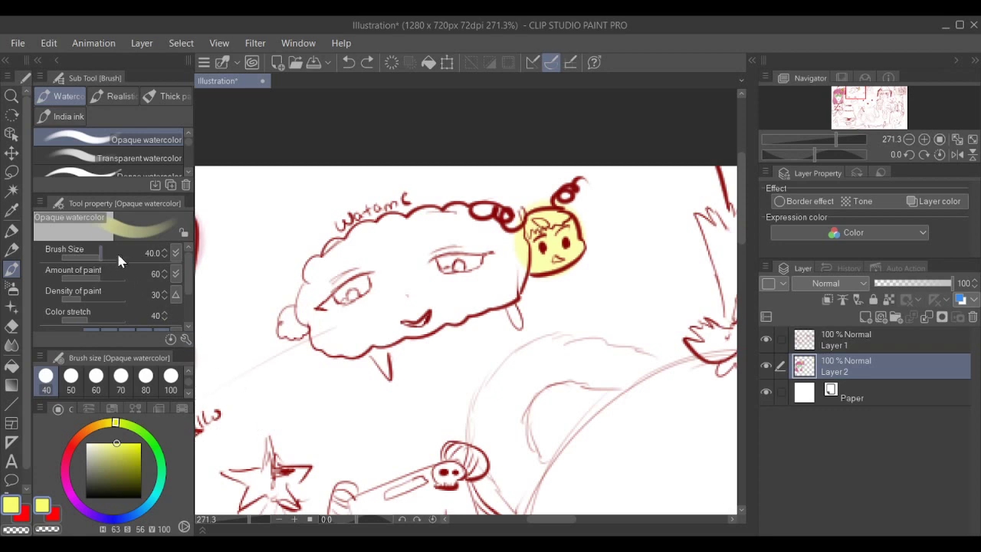
- Paint the "watame" sheep's woolly body and tail pale yellow with the Dense watercolor brush at size 40
scroll(190, 151, down, 2)
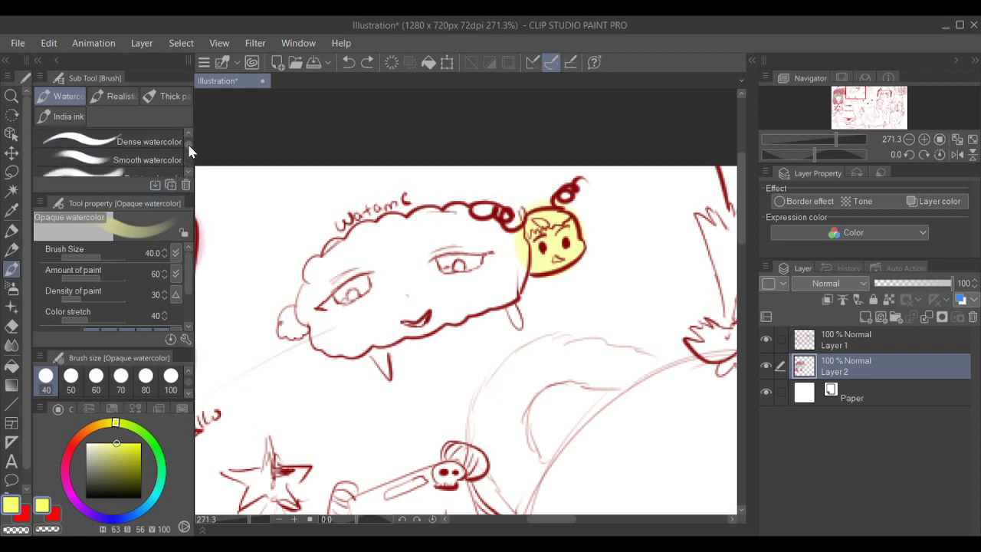
click(115, 141)
mouse_move(300, 223)
mouse_down()
mouse_move(317, 257)
mouse_move(357, 257)
mouse_move(324, 258)
mouse_move(361, 237)
mouse_move(363, 251)
mouse_up()
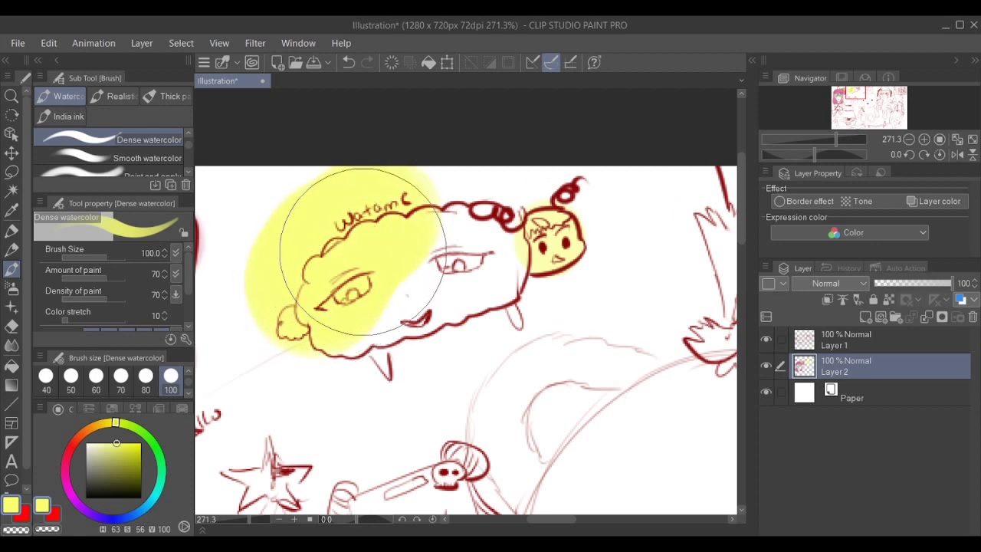
key(ctrl+z)
key(ctrl+z)
key(ctrl+z)
scroll(173, 383, up, 3)
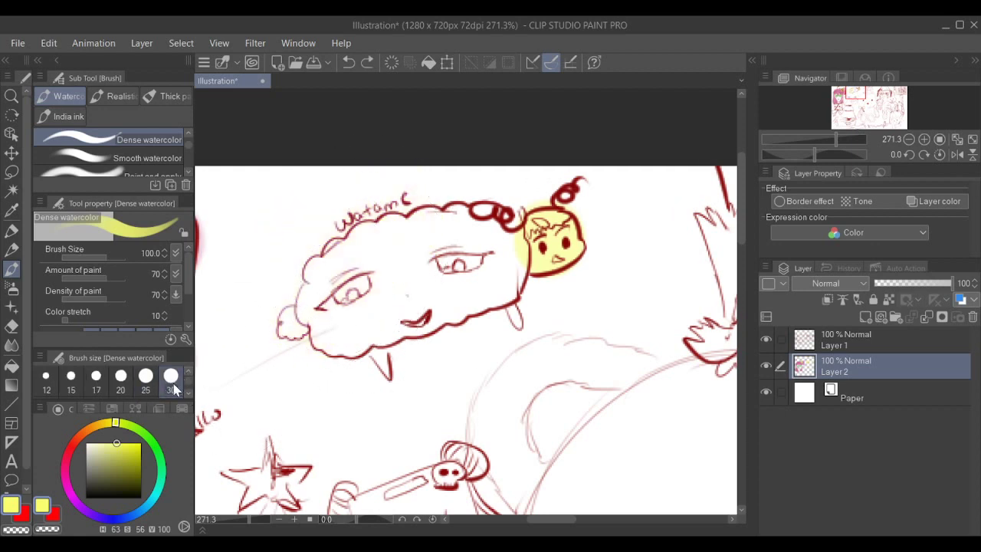
scroll(175, 389, down, 3)
click(46, 375)
mouse_move(354, 244)
mouse_down()
mouse_move(328, 270)
mouse_move(368, 247)
mouse_move(392, 248)
mouse_move(380, 231)
mouse_move(314, 276)
mouse_move(287, 314)
mouse_move(368, 326)
mouse_move(400, 285)
mouse_move(398, 238)
mouse_move(466, 229)
mouse_move(497, 239)
mouse_move(481, 292)
mouse_move(429, 291)
mouse_move(502, 265)
mouse_move(440, 318)
mouse_move(430, 315)
mouse_up()
key(ctrl+z)
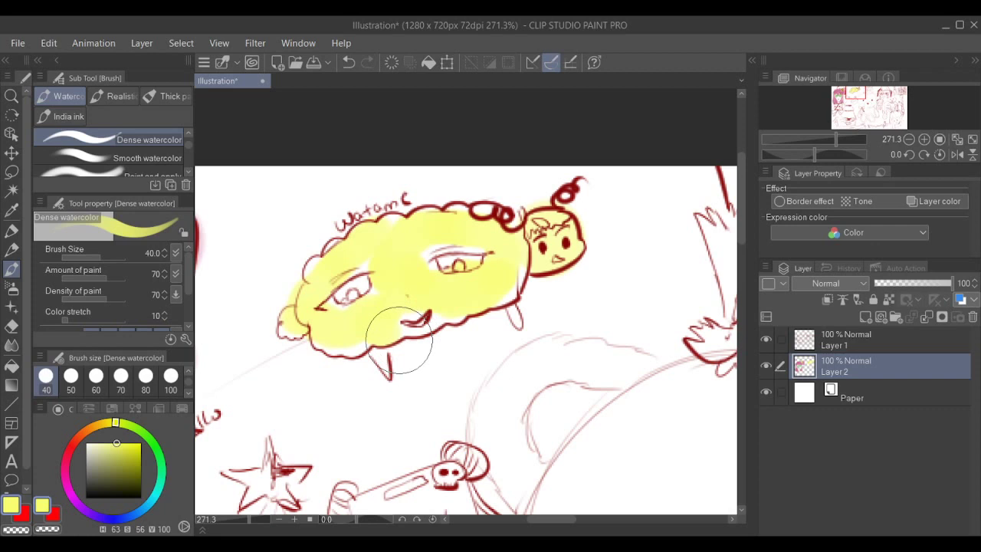
- Set the drawing color to blue-violet with hue 240, saturation 56 and value 100
click(127, 514)
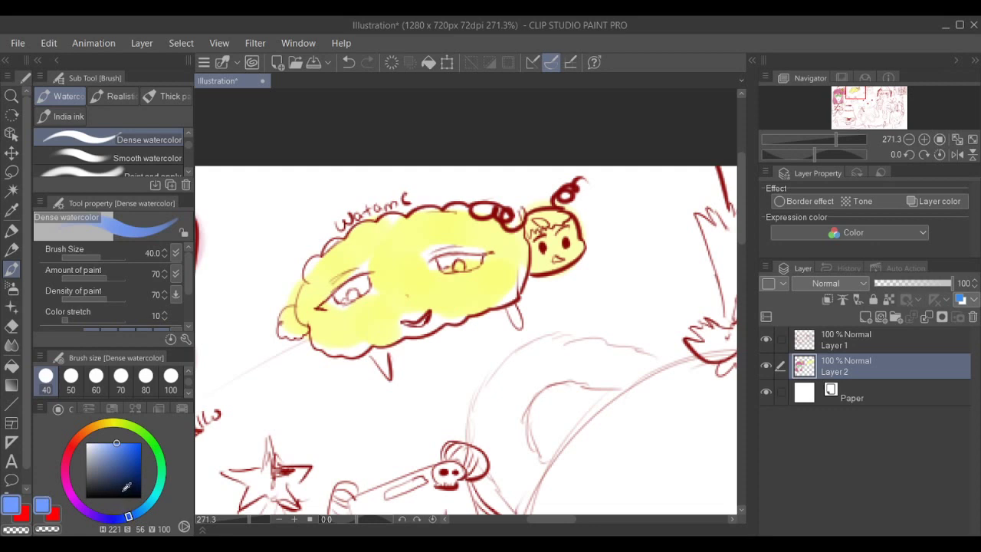
click(99, 519)
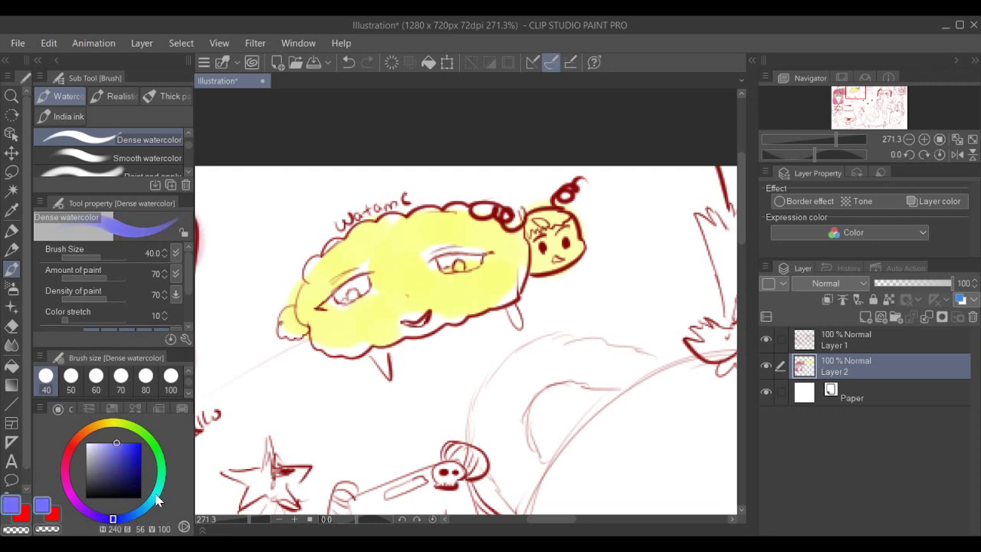
scroll(408, 290, up, 6)
drag(306, 314, 292, 322)
key(ctrl+z)
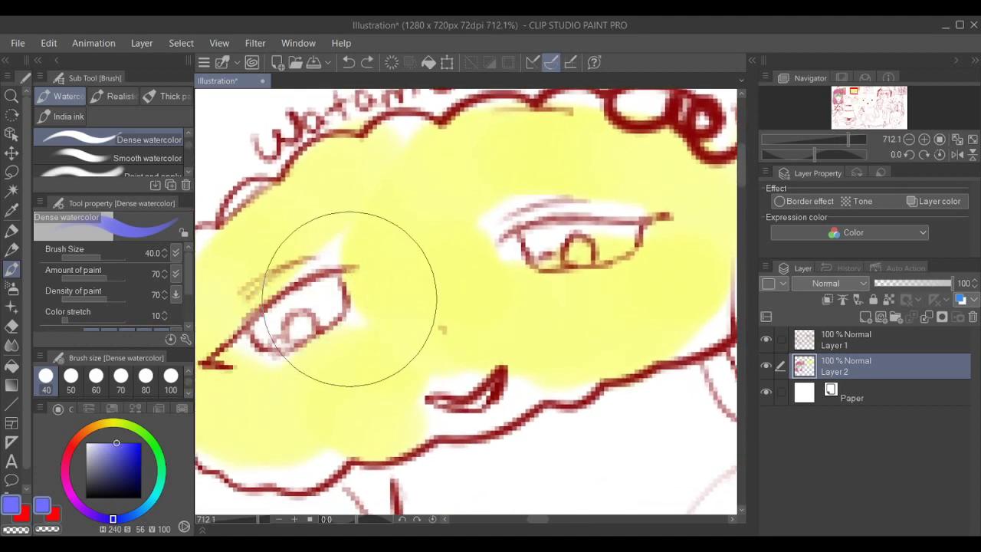
click(187, 370)
click(172, 381)
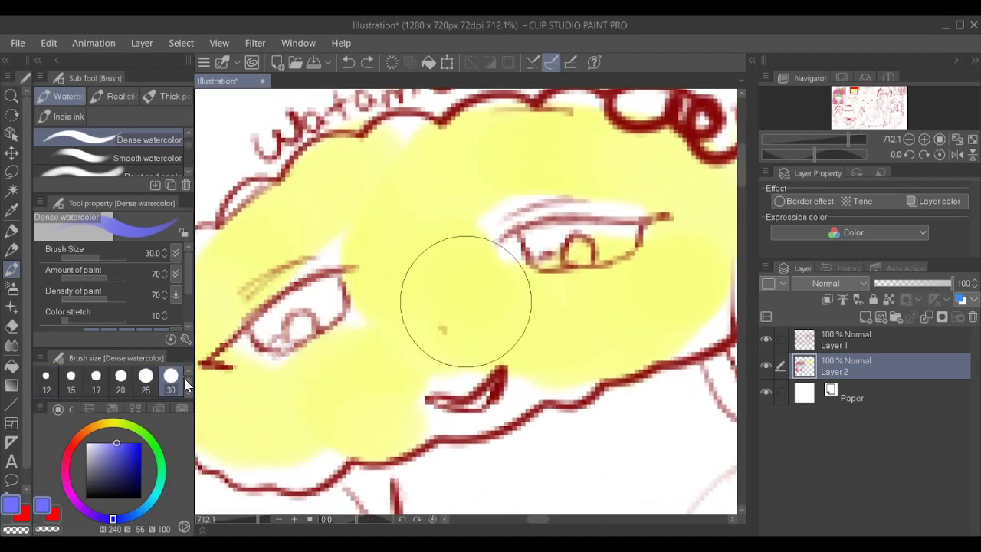
click(146, 381)
mouse_move(271, 328)
mouse_down()
mouse_move(291, 307)
mouse_move(285, 316)
mouse_up()
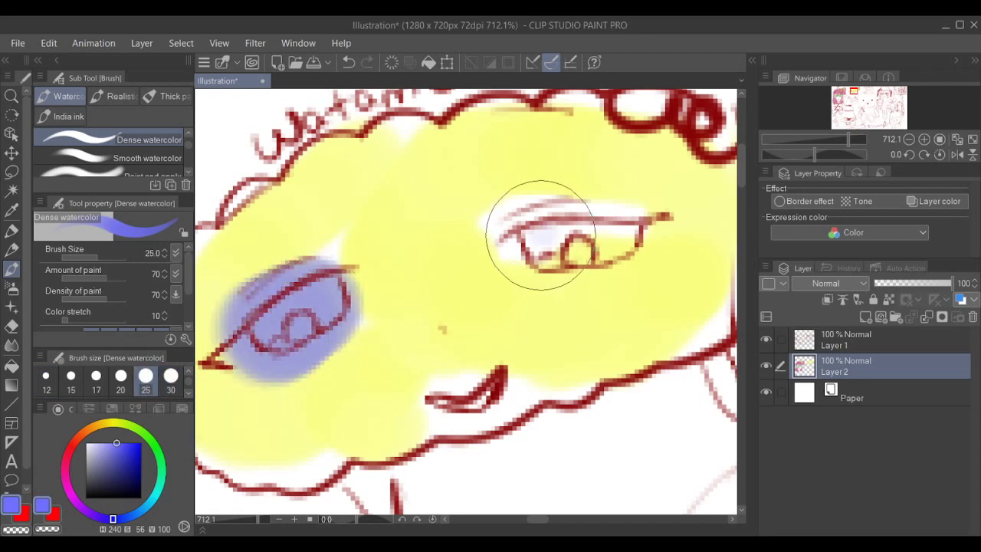
drag(547, 237, 571, 244)
scroll(507, 297, down, 7)
drag(549, 305, 506, 301)
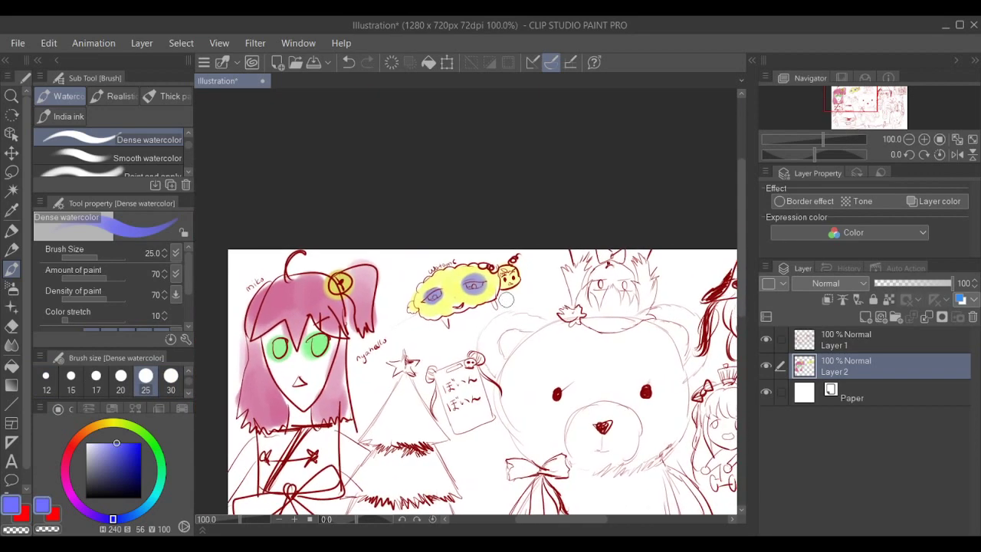
scroll(482, 311, up, 4)
key(ctrl+z)
key(ctrl+z)
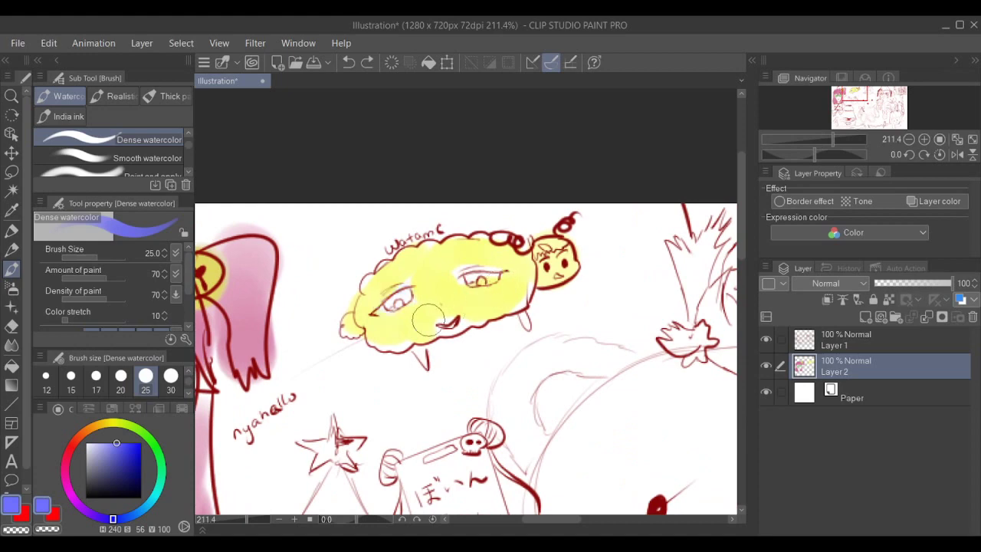
- Paint both of the "watame" sheep's eyes blue-violet with the Dense watercolor brush at size 12
click(46, 377)
scroll(310, 294, up, 6)
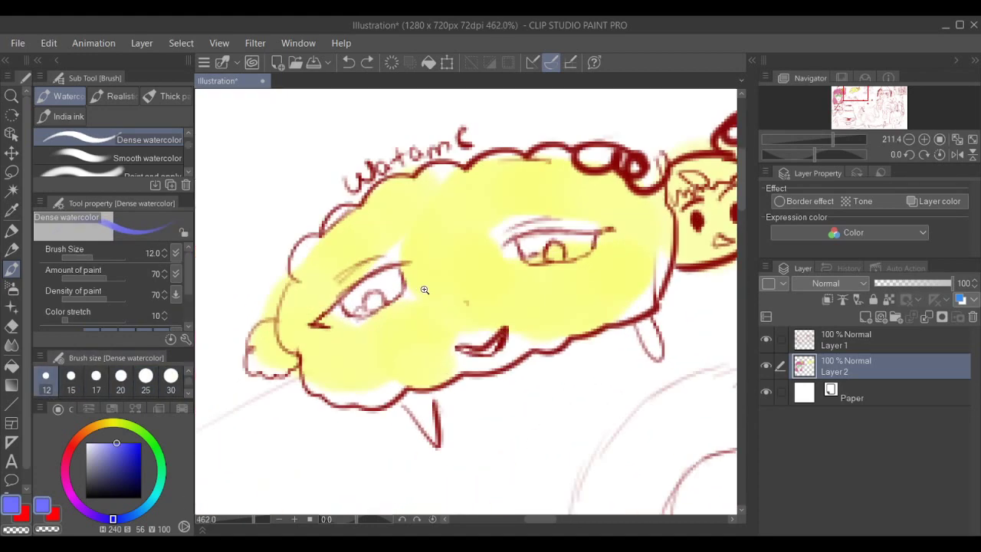
mouse_move(311, 293)
mouse_down()
mouse_move(335, 264)
mouse_move(314, 277)
mouse_move(308, 300)
mouse_move(300, 293)
mouse_move(326, 267)
mouse_move(364, 240)
mouse_move(384, 248)
mouse_move(399, 228)
mouse_move(345, 304)
mouse_up()
key(ctrl+z)
drag(536, 234, 401, 302)
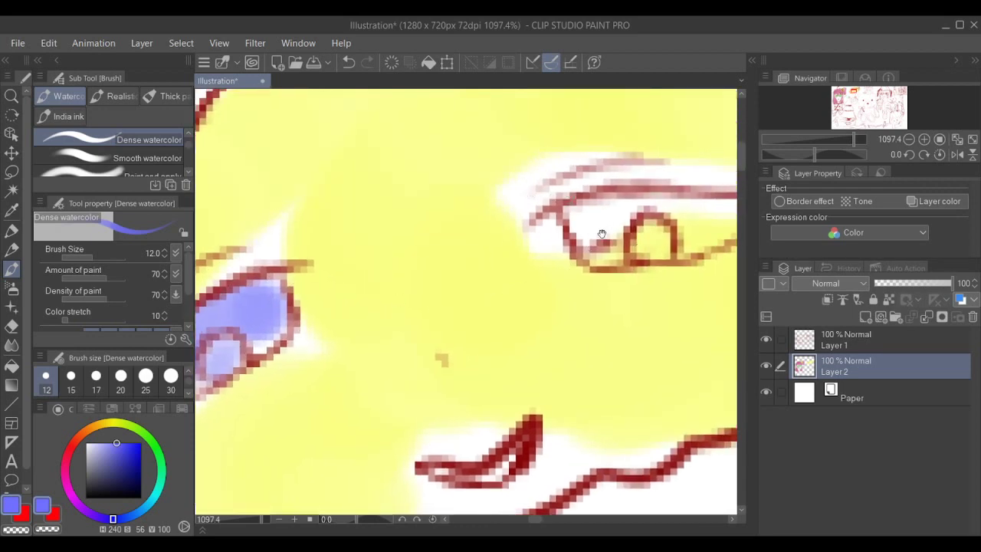
drag(602, 236, 446, 260)
mouse_move(446, 249)
mouse_down()
mouse_move(440, 273)
mouse_move(472, 272)
mouse_move(480, 244)
mouse_move(457, 246)
mouse_move(541, 248)
mouse_up()
scroll(540, 248, down, 6)
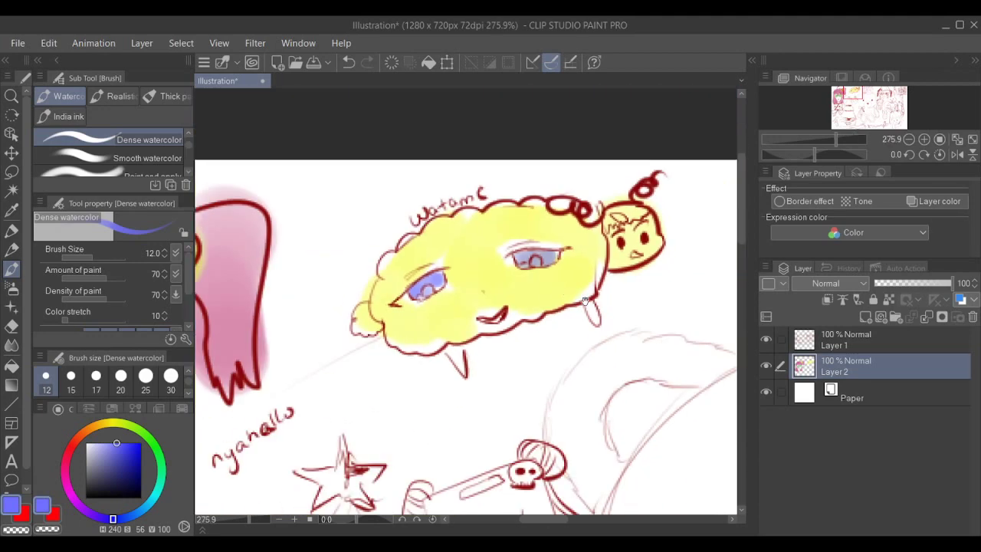
- Paint the hair of the upside-down figure above the bear's head golden yellow with hue 44, saturation 56 and value 100
scroll(554, 296, down, 5)
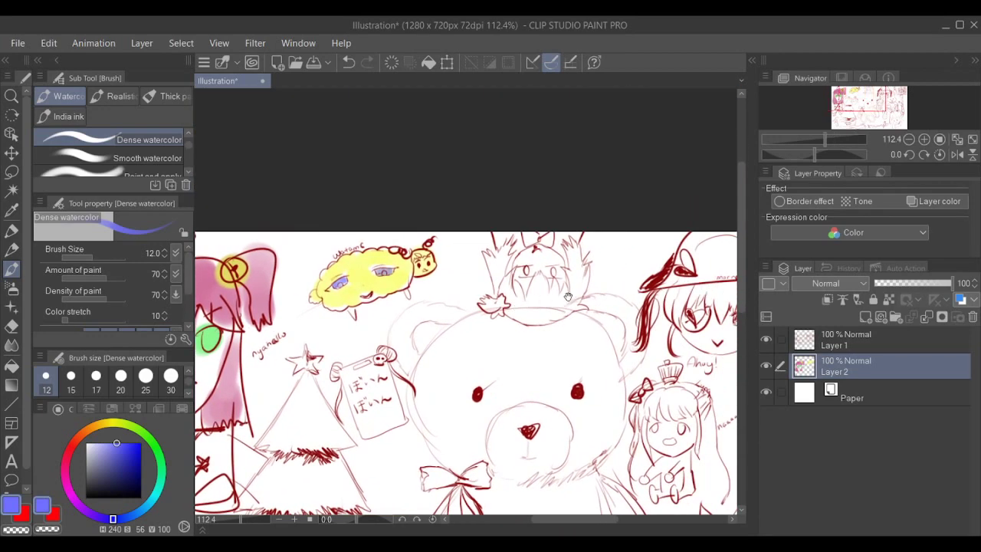
scroll(565, 297, up, 5)
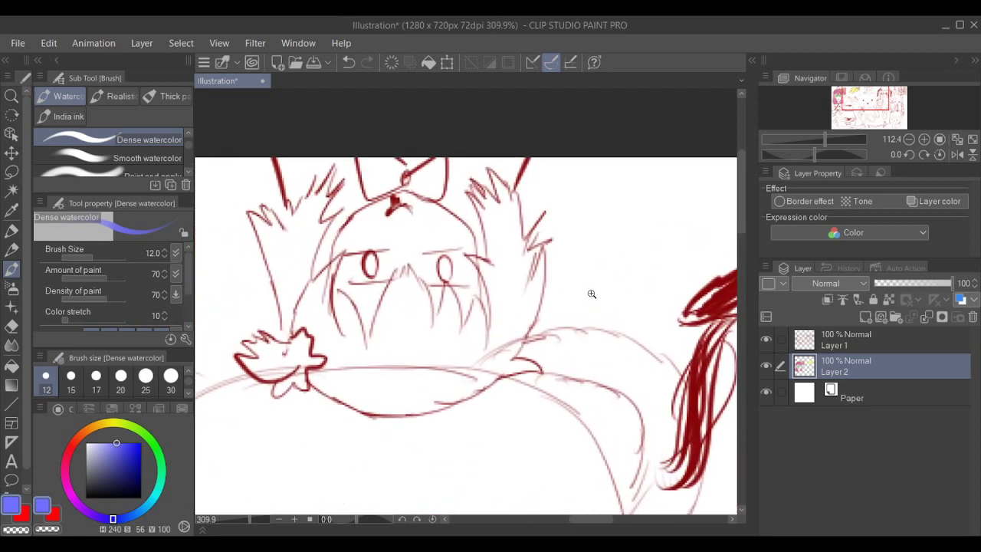
drag(516, 308, 541, 309)
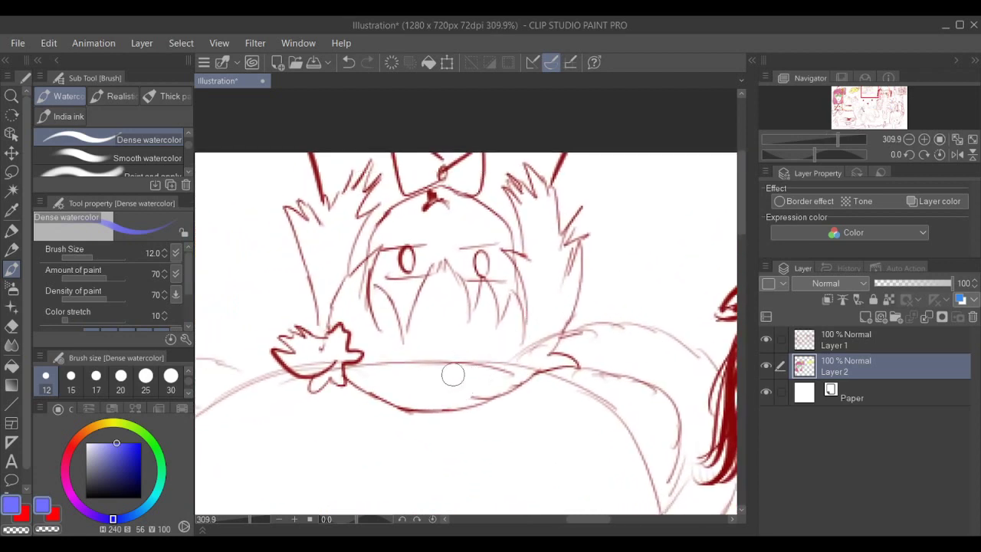
click(114, 425)
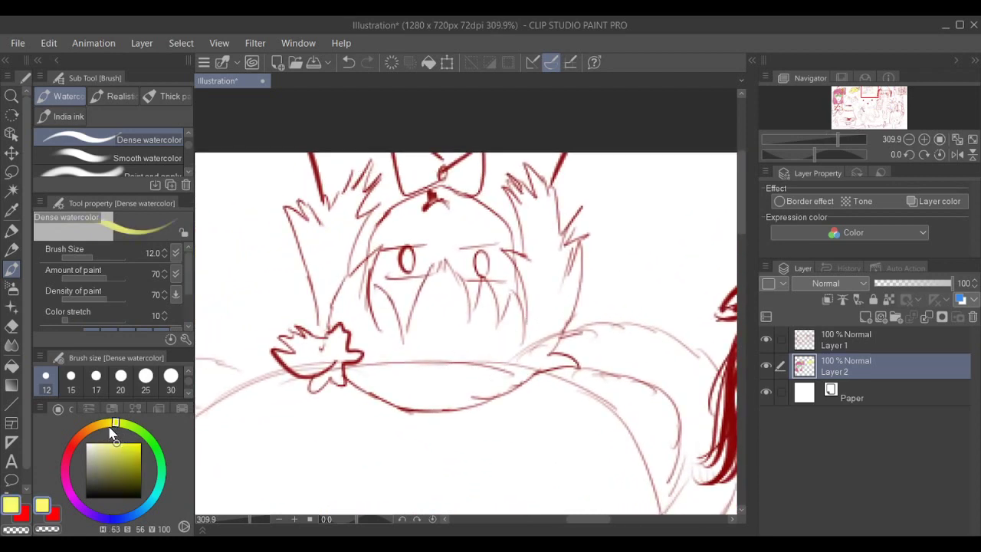
drag(111, 434, 118, 440)
click(101, 427)
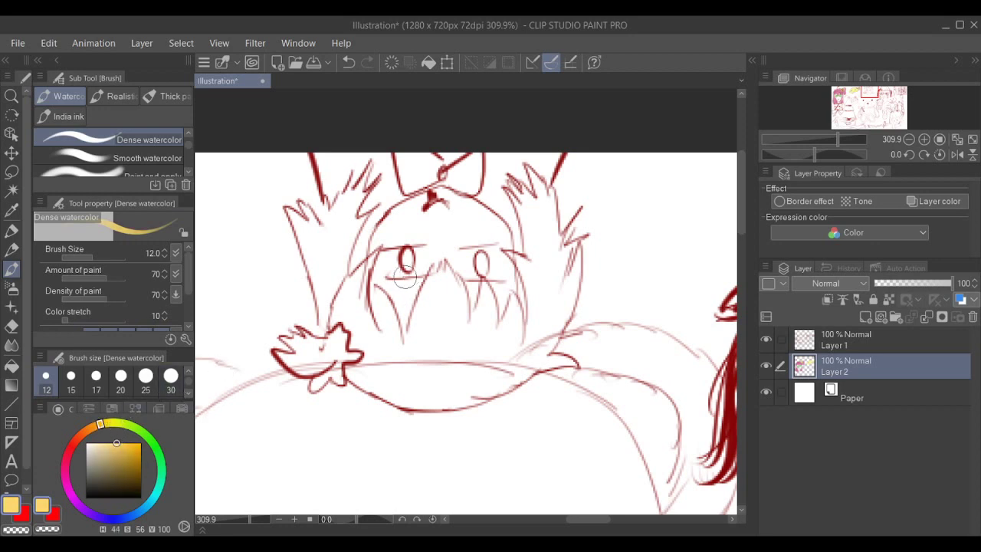
mouse_move(312, 233)
mouse_down()
mouse_move(336, 226)
mouse_move(356, 196)
mouse_move(327, 284)
mouse_move(331, 276)
mouse_move(342, 311)
mouse_move(366, 282)
mouse_move(367, 389)
mouse_move(385, 343)
mouse_move(416, 348)
mouse_move(426, 338)
mouse_move(445, 283)
mouse_move(460, 305)
mouse_move(454, 340)
mouse_move(474, 361)
mouse_move(512, 313)
mouse_move(516, 369)
mouse_move(553, 355)
mouse_move(533, 322)
mouse_move(525, 200)
mouse_move(543, 292)
mouse_move(561, 293)
mouse_move(556, 349)
mouse_up()
mouse_move(326, 165)
mouse_down()
mouse_move(341, 201)
mouse_move(363, 167)
mouse_move(372, 191)
mouse_move(403, 203)
mouse_up()
mouse_move(485, 186)
mouse_down()
mouse_move(498, 162)
mouse_move(514, 172)
mouse_move(521, 205)
mouse_move(545, 173)
mouse_up()
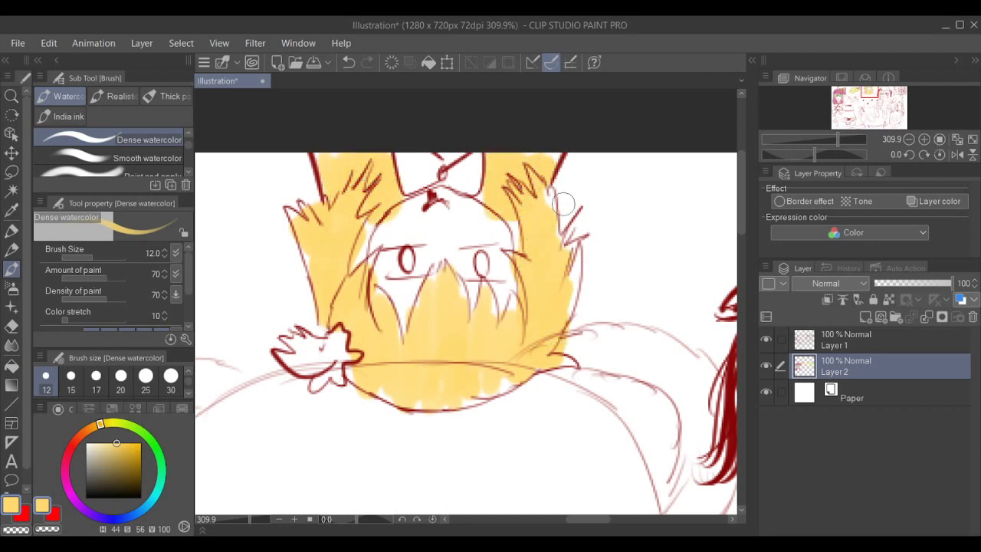
drag(615, 223, 581, 216)
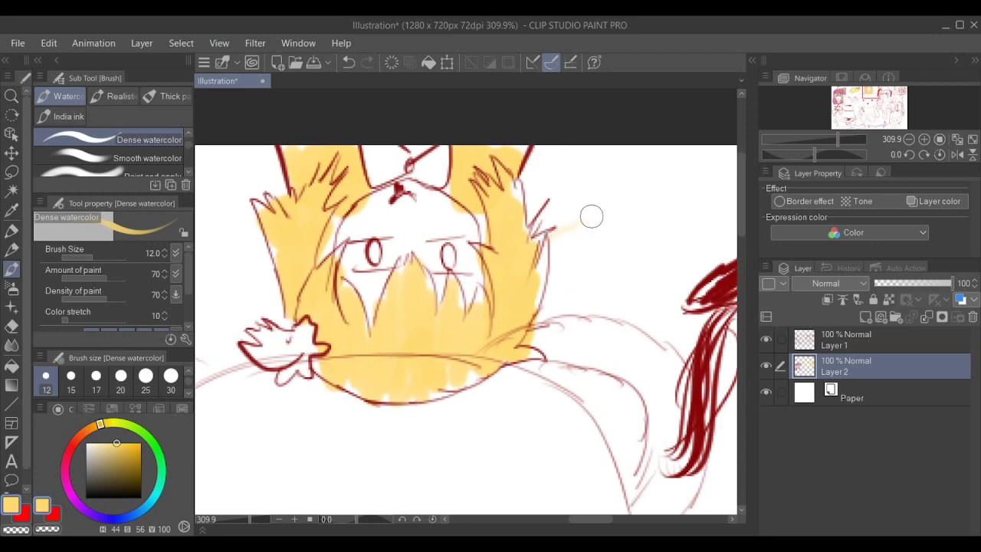
drag(573, 223, 607, 225)
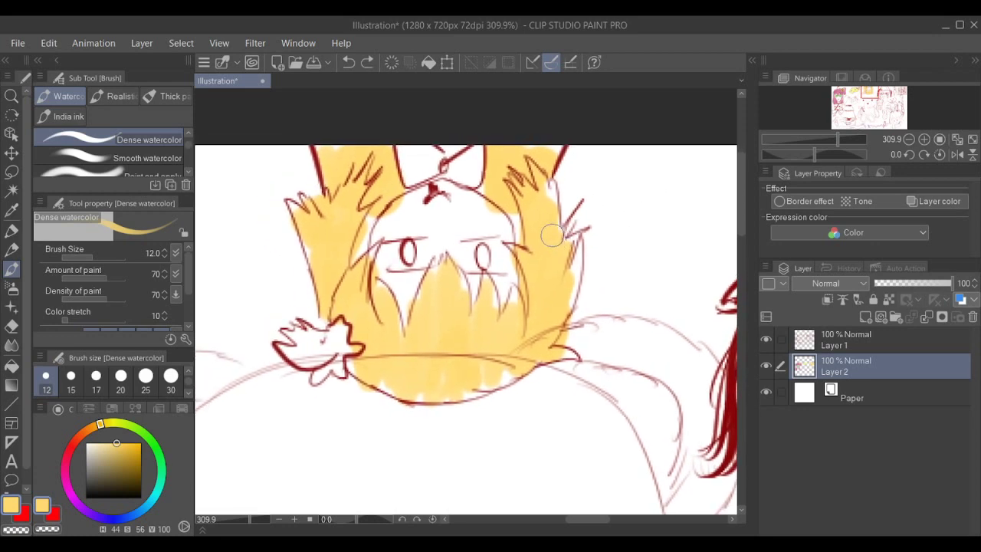
- Paint both eyes of the upside-down figure above the bear teal with hue 172, saturation 52 and value 80
click(159, 456)
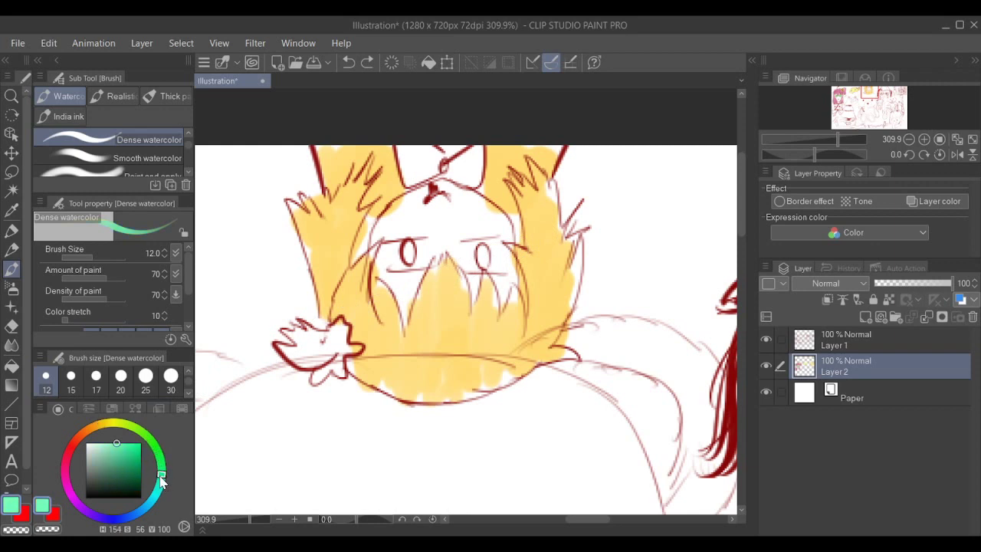
click(115, 454)
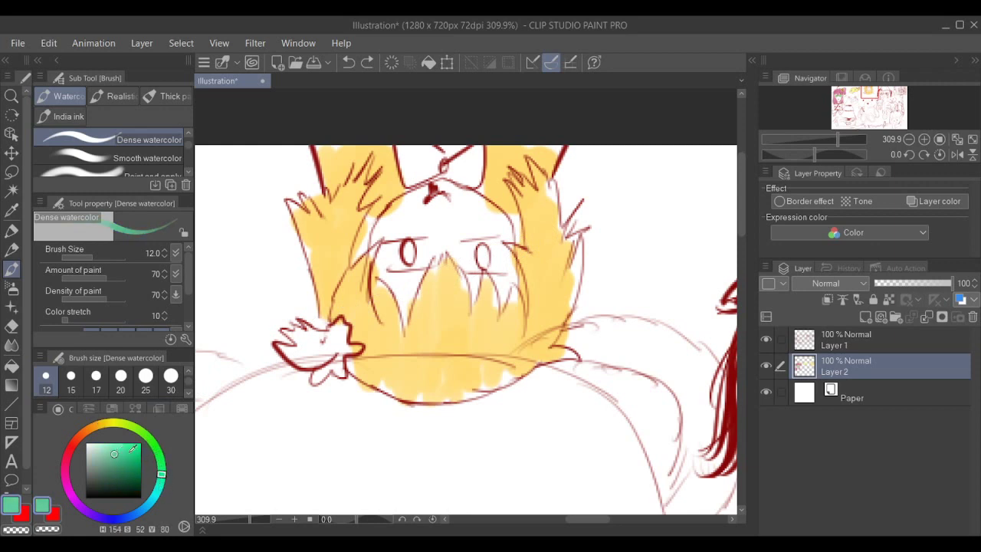
drag(415, 251, 407, 259)
mouse_move(482, 246)
mouse_down()
mouse_move(483, 259)
mouse_move(531, 281)
mouse_up()
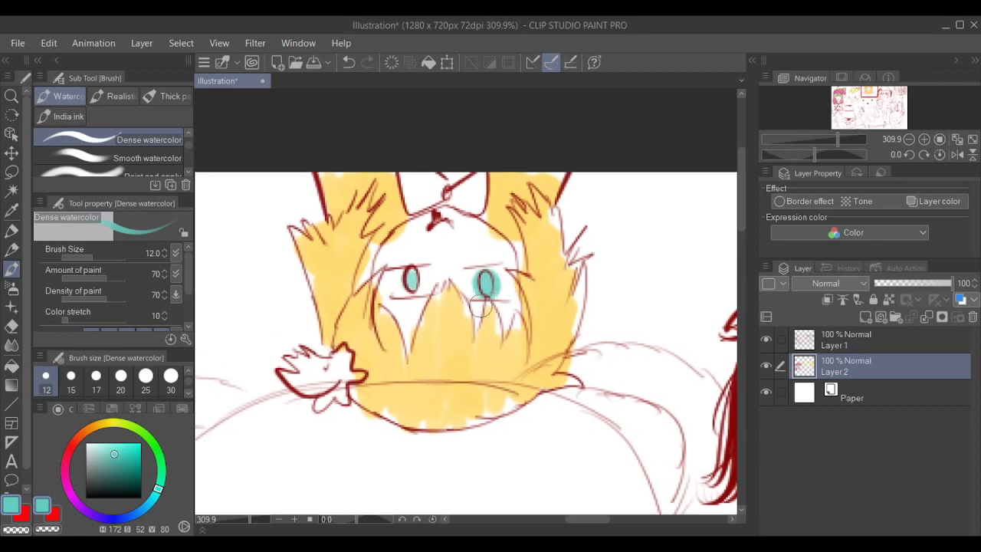
- Paint the spiky ornament beside the golden hair magenta-pink with hue 324, saturation 52 and value 80
click(82, 443)
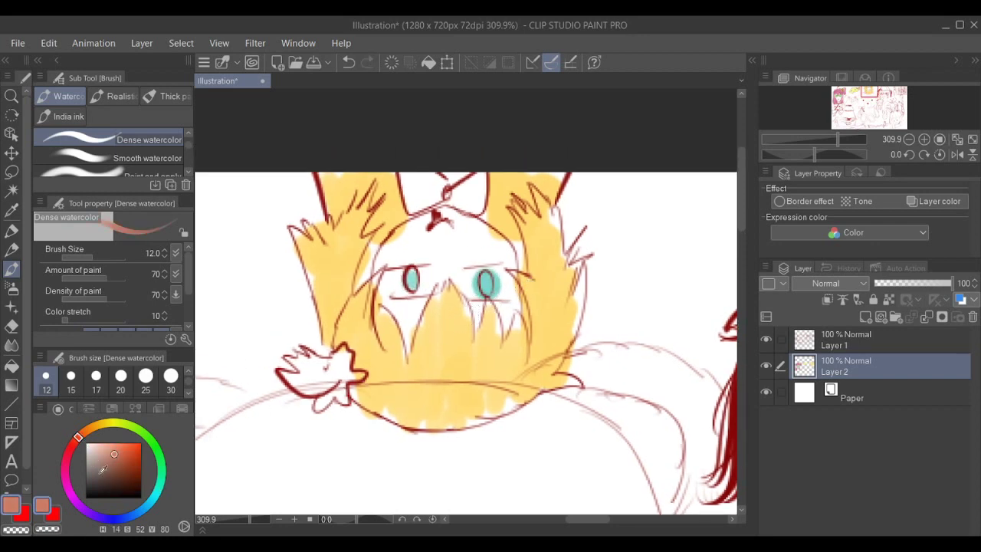
drag(87, 436, 68, 481)
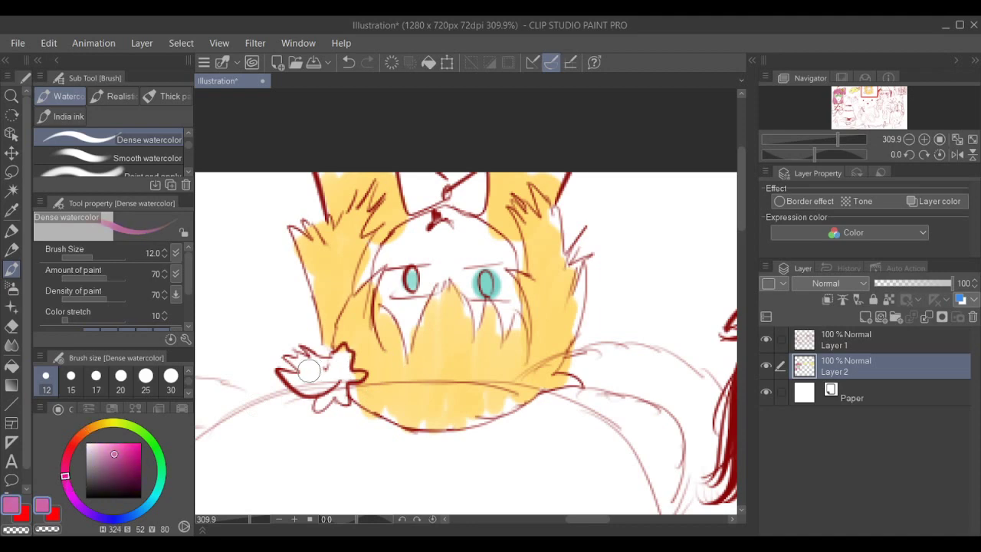
drag(309, 371, 356, 376)
scroll(572, 253, down, 2)
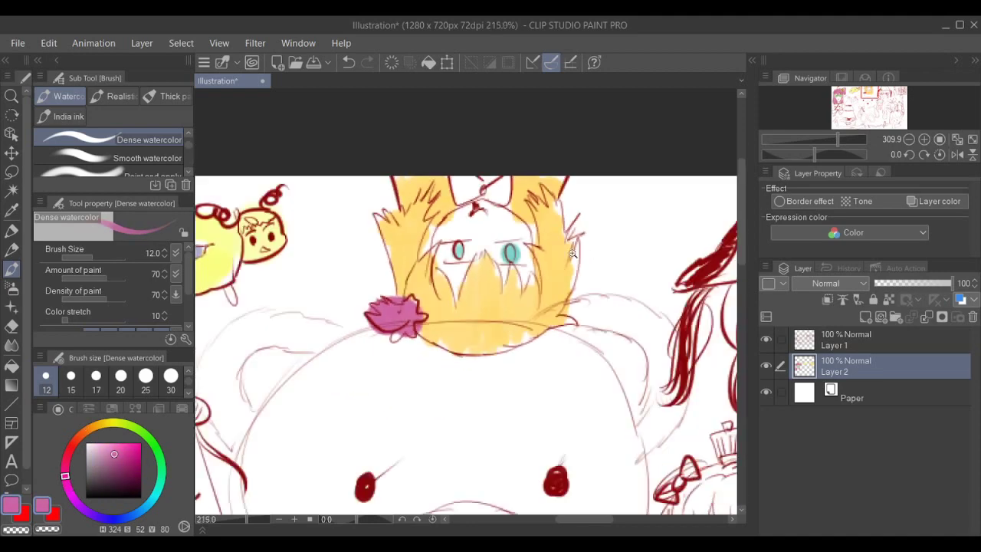
- Paint the bow between the golden hair tufts rose red with hue 346, saturation 52 and value 80
scroll(572, 253, down, 2)
scroll(552, 259, up, 5)
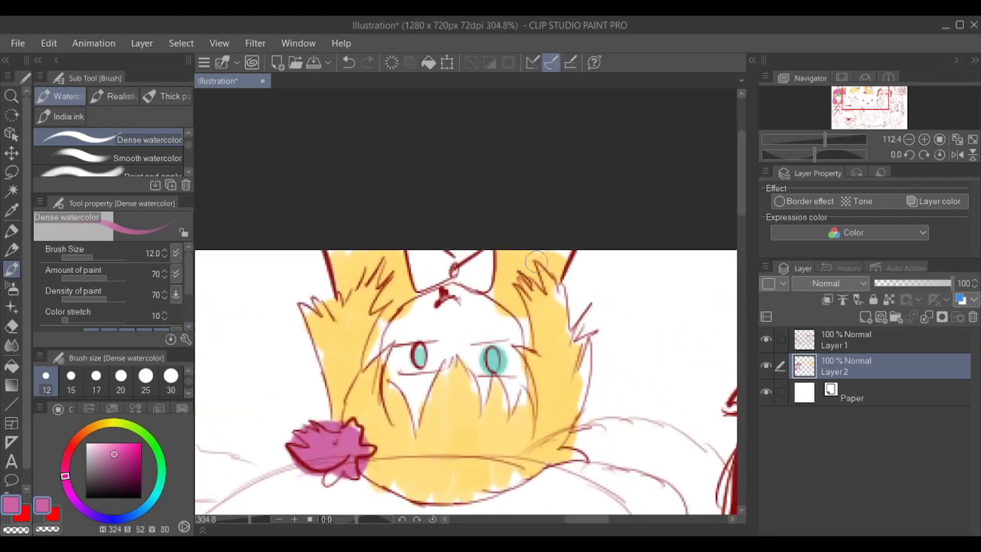
mouse_move(418, 261)
mouse_down()
mouse_move(471, 253)
mouse_move(480, 274)
mouse_up()
drag(567, 274, 559, 228)
scroll(558, 228, down, 5)
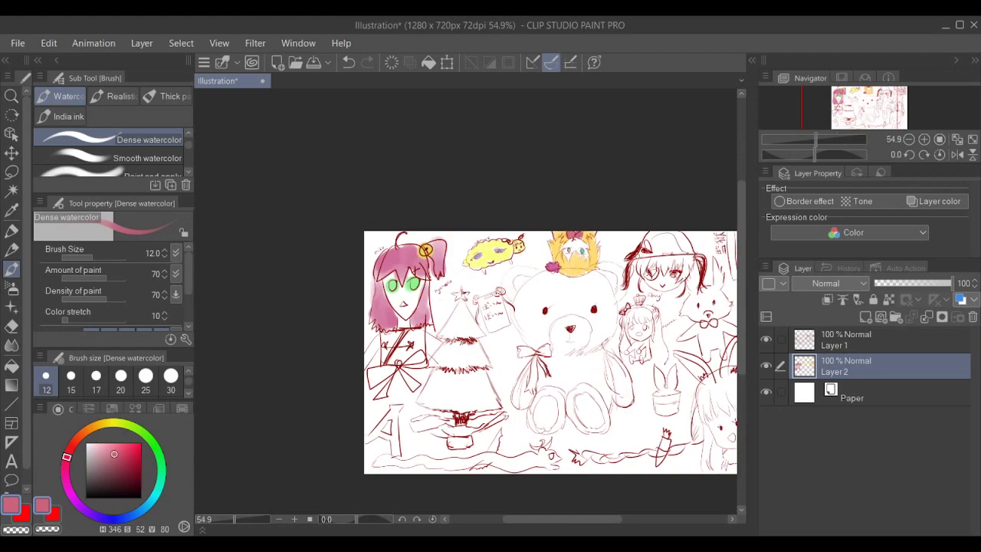
- Paint the "marine" girl's bangs and side hair below the hat dark red with hue 2, saturation 72 and value 52
drag(601, 283, 616, 283)
scroll(627, 282, up, 3)
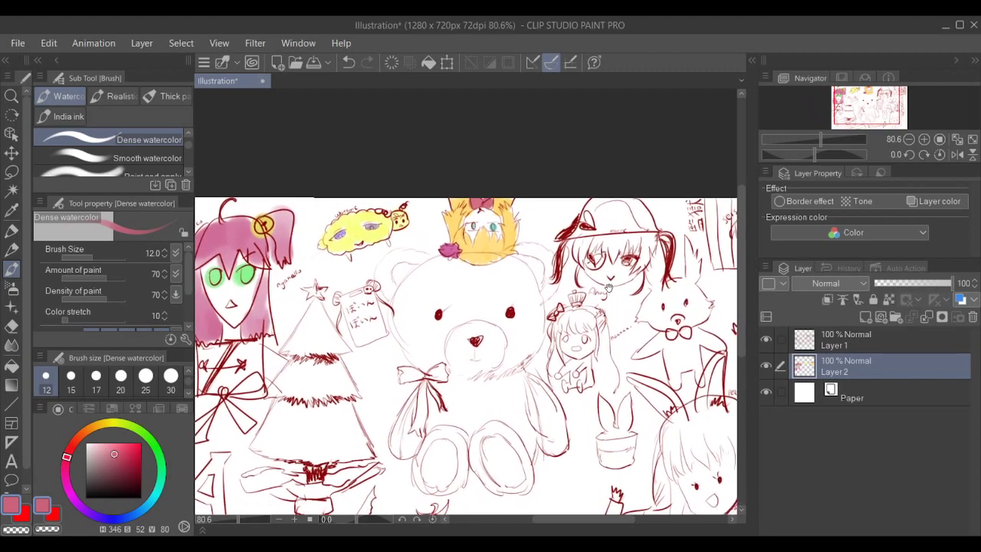
drag(579, 280, 522, 300)
drag(567, 257, 600, 257)
scroll(600, 257, up, 3)
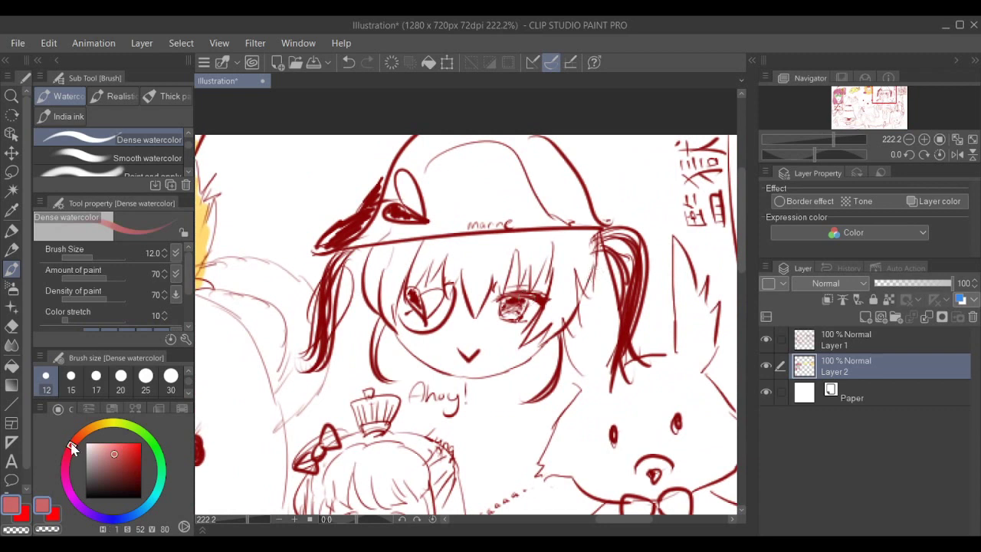
drag(114, 454, 120, 472)
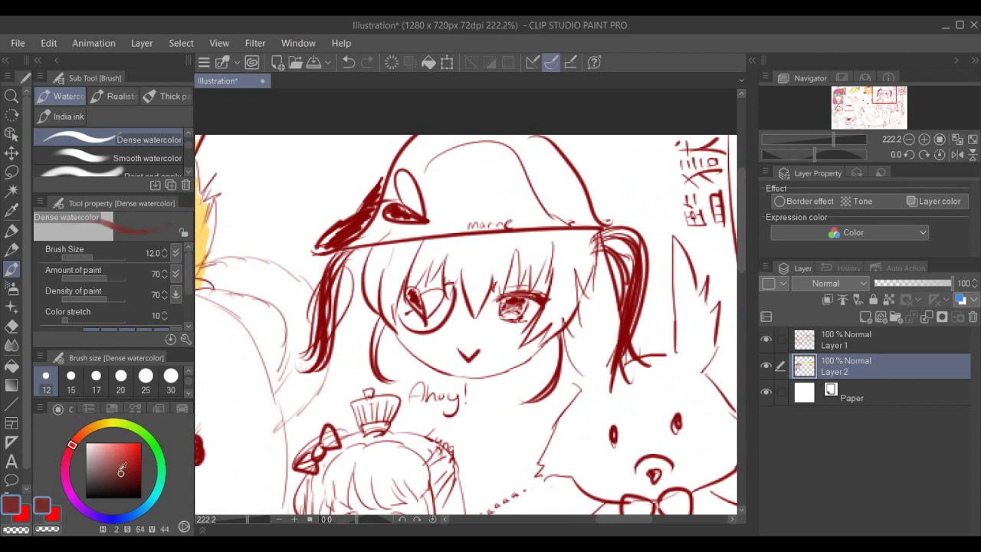
mouse_move(393, 280)
mouse_down()
mouse_move(379, 259)
mouse_move(387, 304)
mouse_move(399, 275)
mouse_move(392, 288)
mouse_move(374, 277)
mouse_move(381, 301)
mouse_move(403, 259)
mouse_move(436, 257)
mouse_move(449, 245)
mouse_move(446, 281)
mouse_move(459, 251)
mouse_move(481, 288)
mouse_up()
key(ctrl+z)
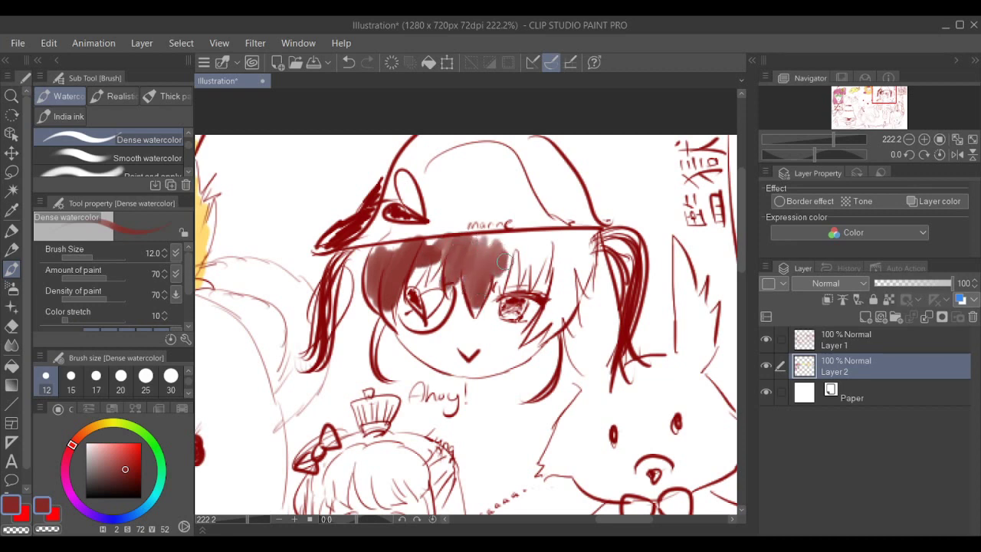
mouse_move(527, 239)
mouse_down()
mouse_move(536, 268)
mouse_move(500, 267)
mouse_up()
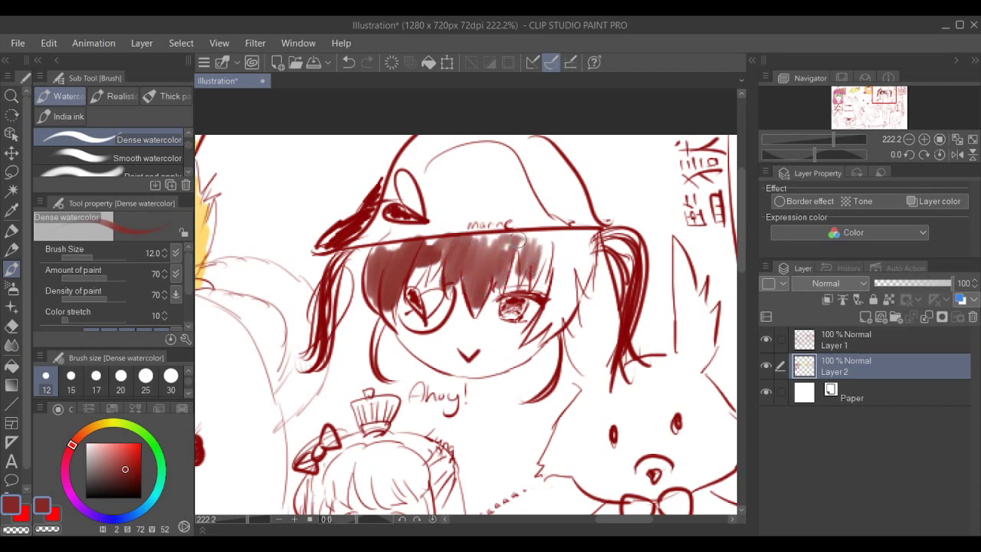
mouse_move(541, 240)
mouse_down()
mouse_move(405, 251)
mouse_move(565, 238)
mouse_move(514, 267)
mouse_move(500, 256)
mouse_move(464, 261)
mouse_move(489, 244)
mouse_up()
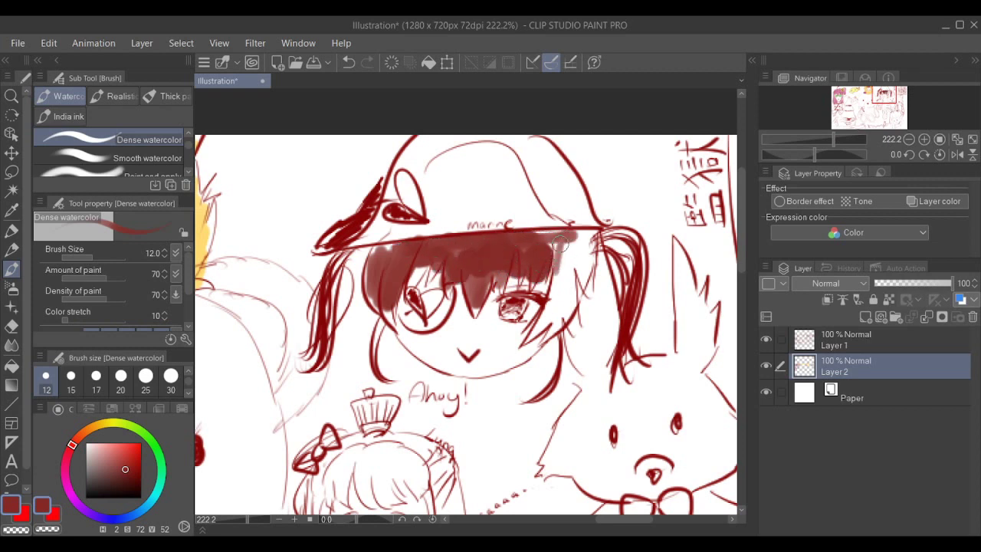
mouse_move(561, 243)
mouse_down()
mouse_move(546, 309)
mouse_move(560, 306)
mouse_move(557, 324)
mouse_move(583, 249)
mouse_move(561, 278)
mouse_move(577, 249)
mouse_move(586, 258)
mouse_move(570, 300)
mouse_move(517, 279)
mouse_move(556, 248)
mouse_move(536, 277)
mouse_up()
- Erase the excess dark red between the strands of the "marine" girl's bangs with the Hard eraser at size 12
key(e)
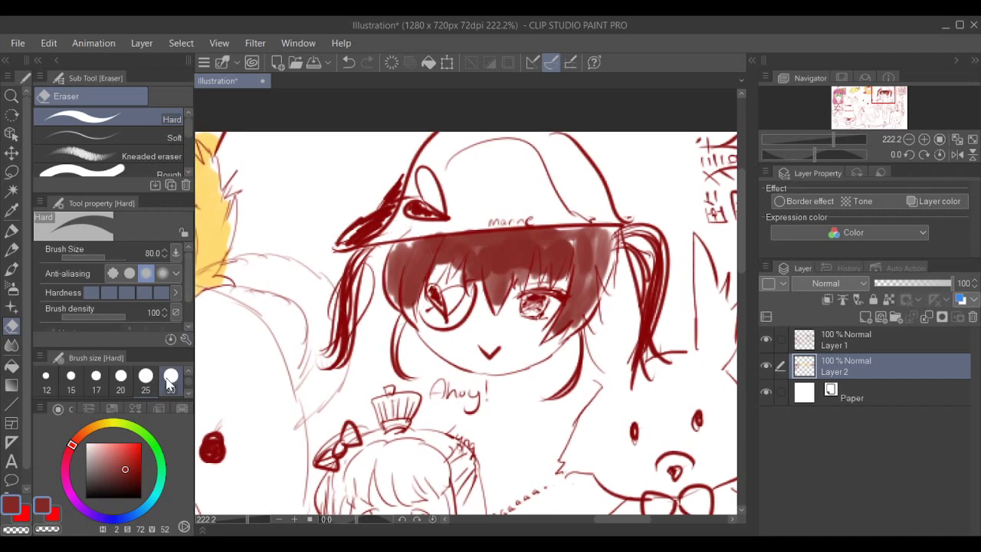
click(46, 377)
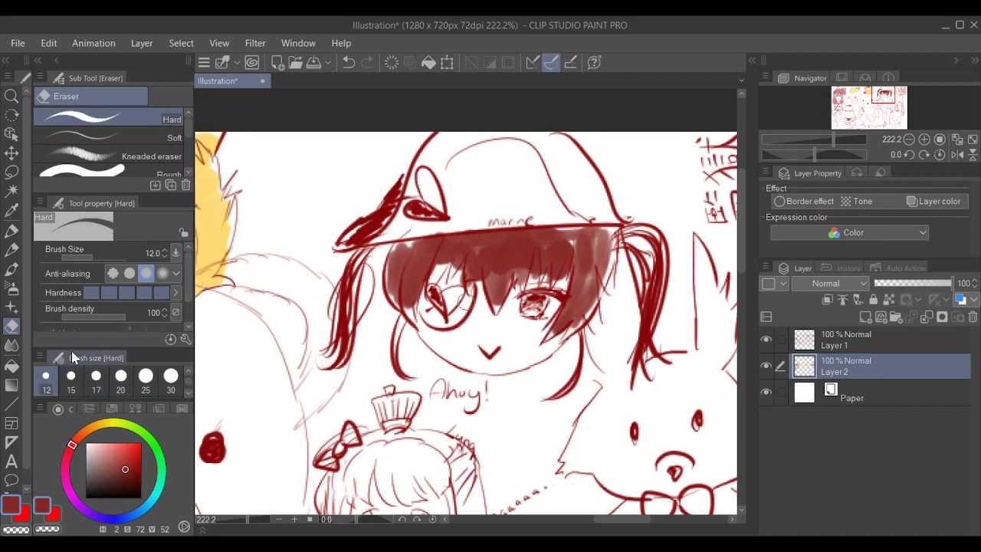
scroll(459, 277, up, 4)
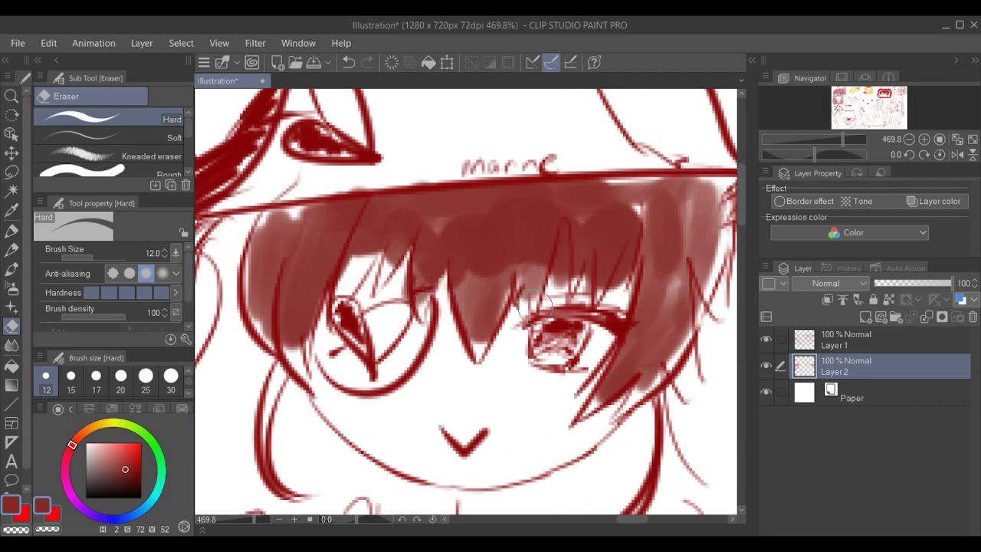
mouse_move(563, 236)
mouse_down()
mouse_move(562, 272)
mouse_move(563, 254)
mouse_move(636, 229)
mouse_move(612, 293)
mouse_up()
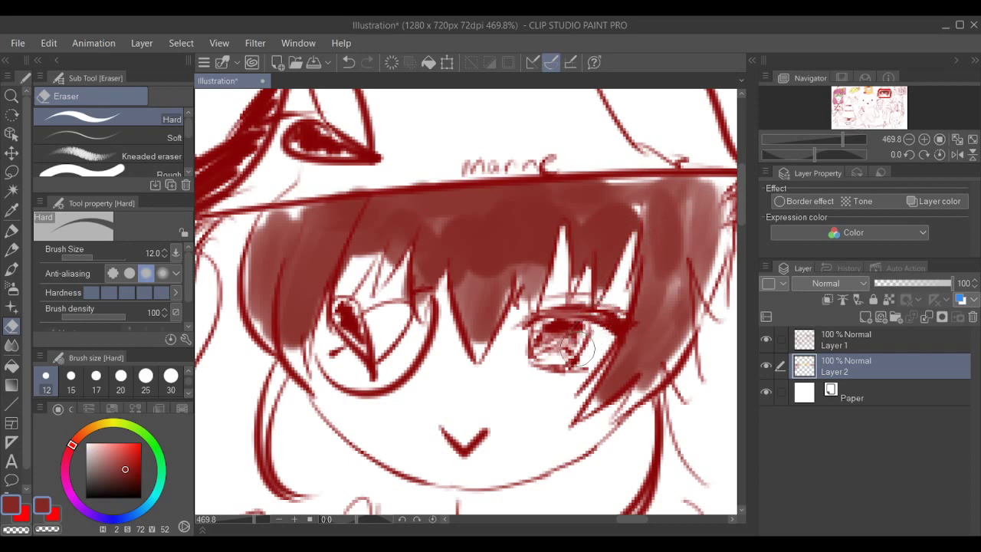
scroll(459, 364, down, 6)
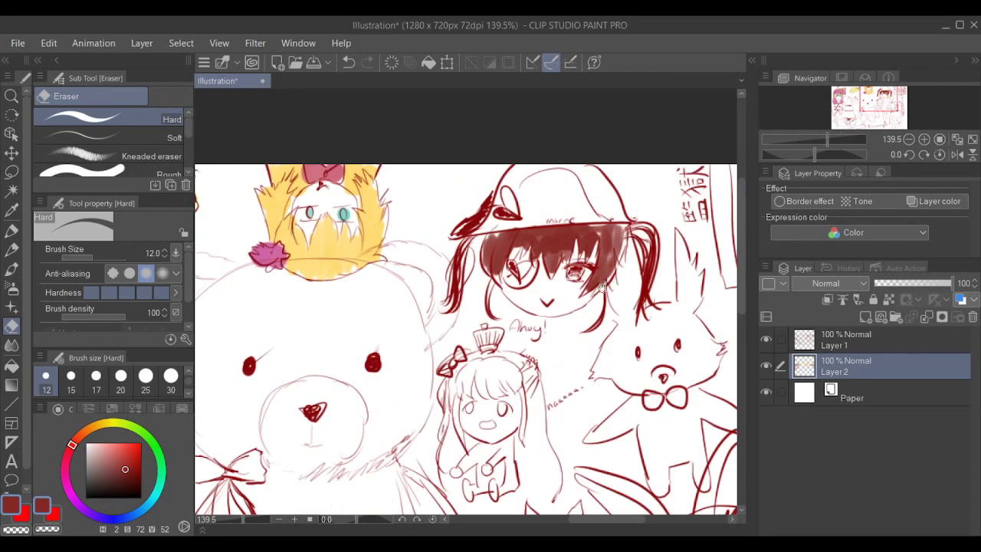
- Paint the lower part of the "marine" girl's uncovered eye ochre with the Dense watercolor brush, using hue 47, saturation 58 and value 79
scroll(602, 287, up, 4)
key(p)
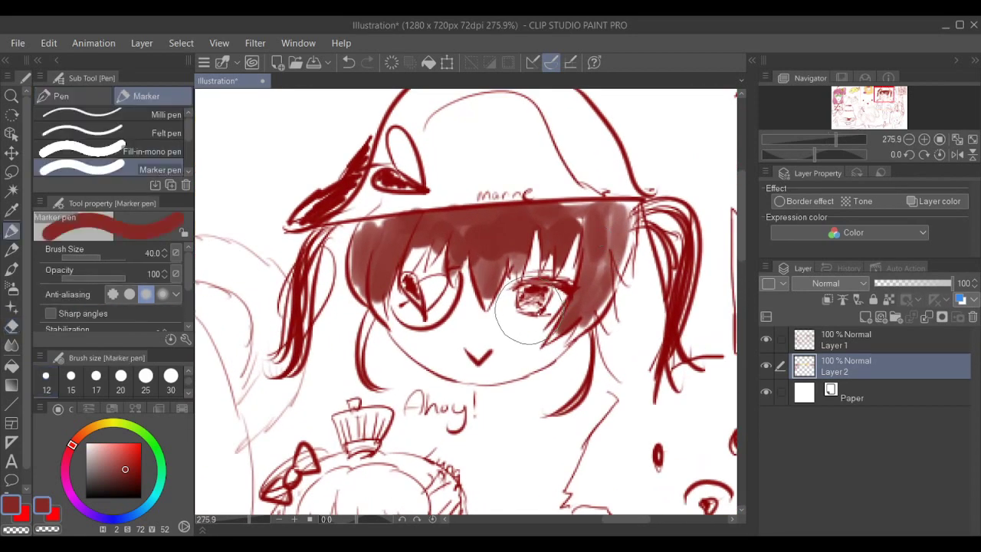
click(11, 269)
drag(503, 310, 489, 306)
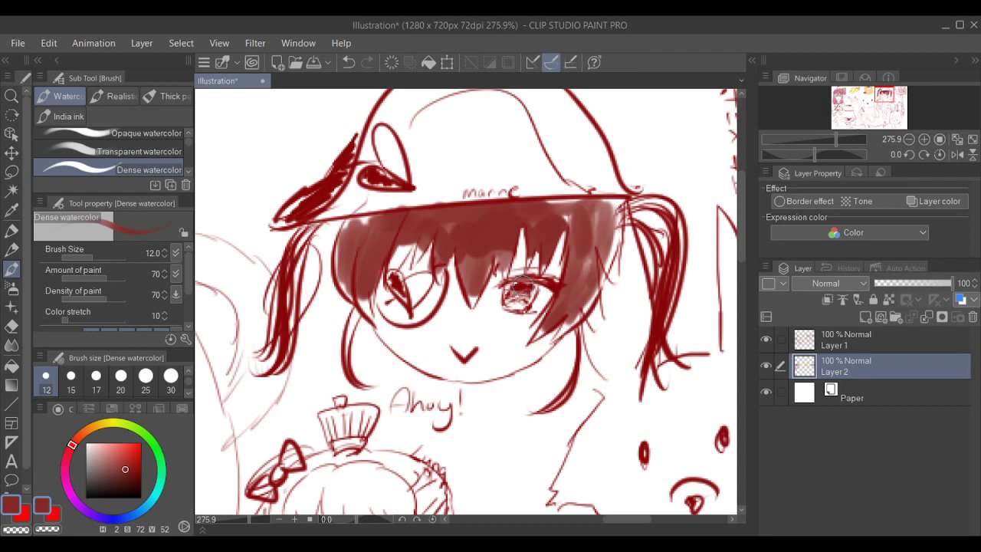
click(100, 426)
drag(106, 425, 118, 453)
click(104, 427)
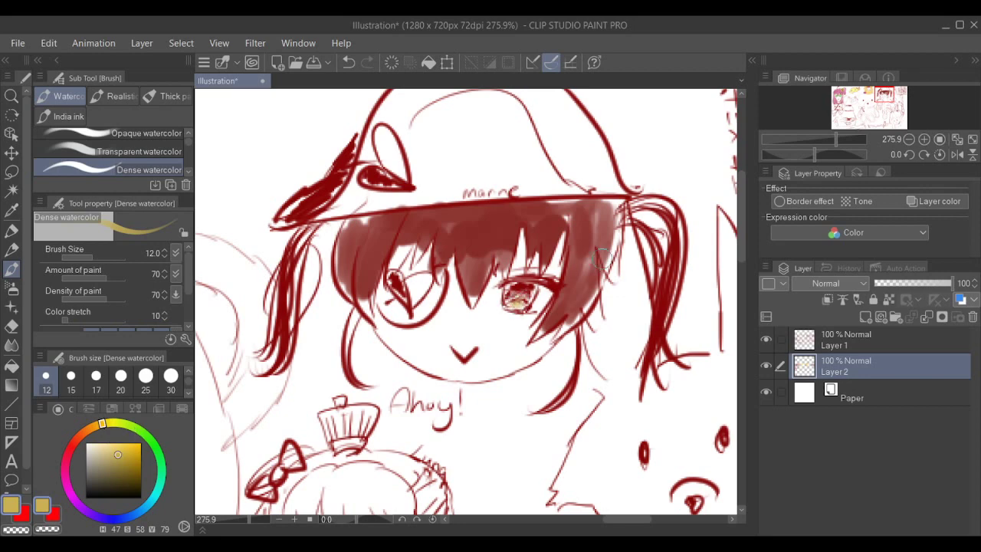
scroll(580, 270, down, 5)
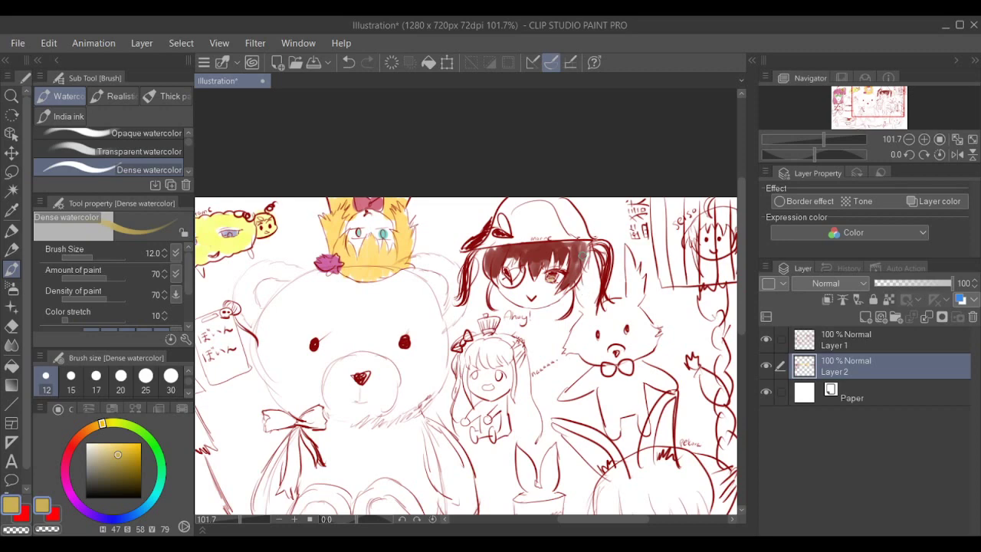
scroll(595, 260, up, 5)
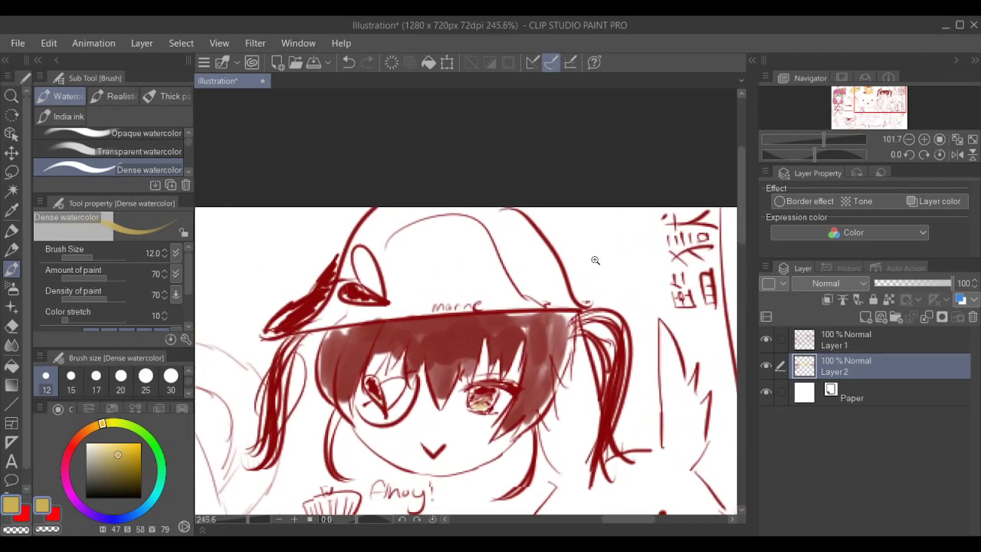
- Paint the crown of the "marine" girl's hat dark brown with hue 354, saturation 58 and value 22, using the Dense watercolor brush
scroll(595, 260, up, 1)
drag(118, 455, 118, 485)
click(69, 447)
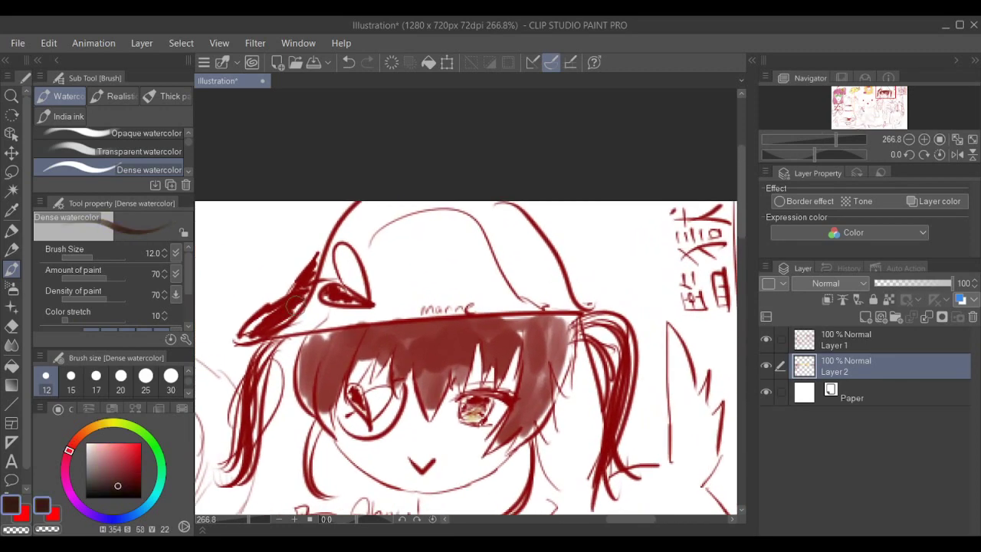
mouse_move(367, 244)
mouse_down()
mouse_move(337, 208)
mouse_move(453, 206)
mouse_move(478, 230)
mouse_move(498, 219)
mouse_move(533, 226)
mouse_move(516, 265)
mouse_move(527, 285)
mouse_move(577, 301)
mouse_move(608, 244)
mouse_up()
mouse_move(629, 232)
mouse_down()
mouse_move(612, 235)
mouse_move(611, 250)
mouse_up()
scroll(604, 262, down, 4)
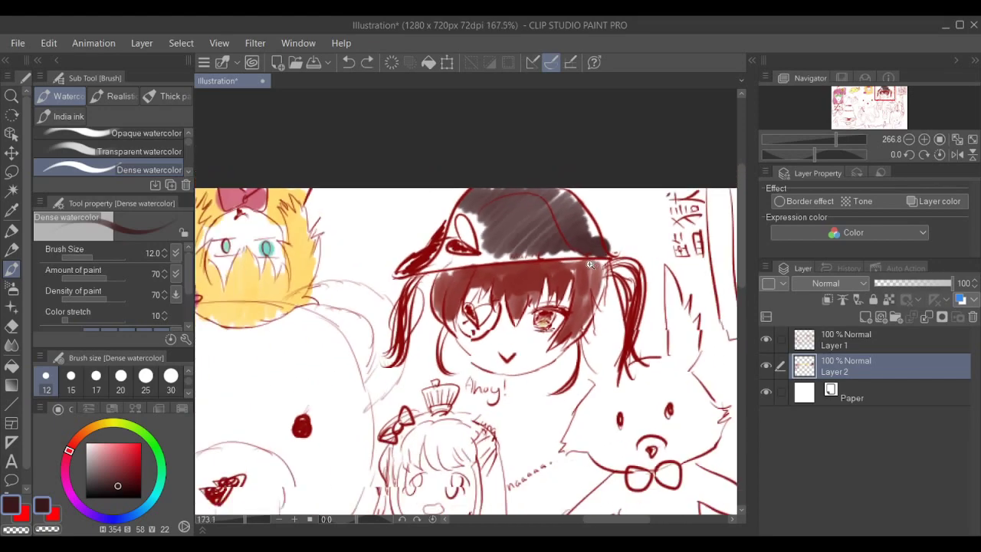
- Extend the dark brown over the rest of the "marine" girl's hat, around the teardrop ornament and down to the brim
mouse_move(535, 253)
mouse_down()
mouse_move(474, 283)
mouse_move(517, 271)
mouse_up()
scroll(474, 283, up, 6)
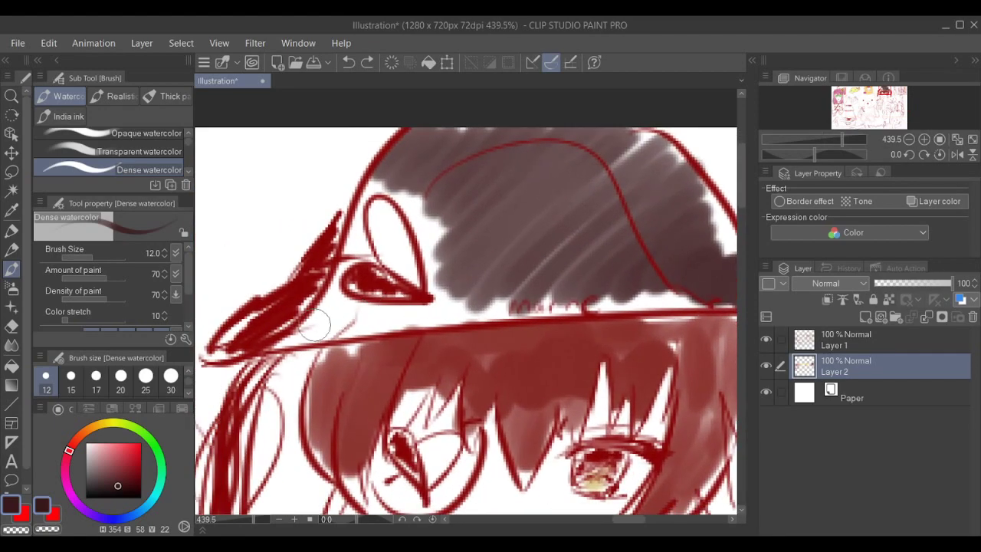
drag(299, 330, 494, 307)
mouse_move(423, 263)
mouse_down()
mouse_move(419, 205)
mouse_move(367, 182)
mouse_move(351, 231)
mouse_move(371, 245)
mouse_move(331, 288)
mouse_up()
drag(540, 236, 484, 221)
scroll(567, 218, down, 5)
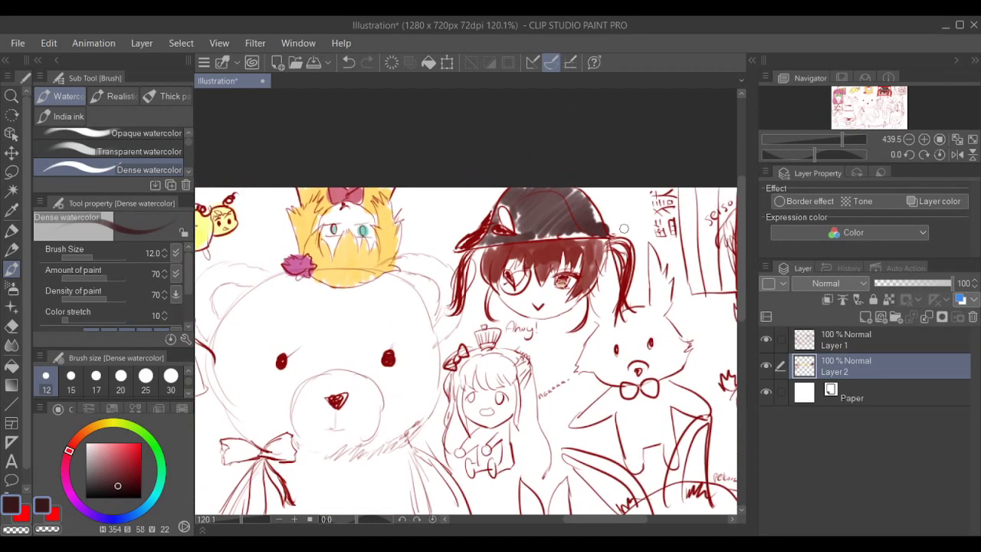
- Paint both buns on the upper corners of the skull sign green with hue 112, saturation 55 and value 49
mouse_move(716, 260)
mouse_down()
mouse_move(667, 240)
mouse_move(605, 268)
mouse_move(555, 266)
mouse_move(553, 257)
mouse_move(604, 236)
mouse_move(814, 199)
mouse_up()
mouse_move(546, 275)
mouse_down()
mouse_move(581, 252)
mouse_move(632, 243)
mouse_move(715, 281)
mouse_up()
scroll(453, 282, up, 3)
click(152, 441)
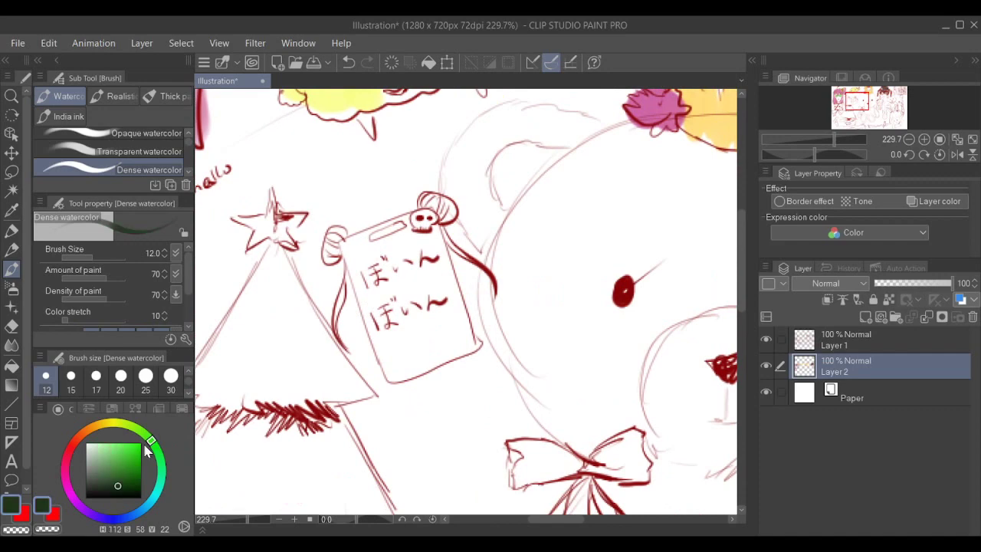
click(115, 471)
scroll(387, 245, up, 7)
mouse_move(285, 318)
mouse_down()
mouse_move(276, 341)
mouse_move(299, 360)
mouse_move(280, 387)
mouse_up()
mouse_move(540, 241)
mouse_down()
mouse_move(584, 221)
mouse_move(582, 259)
mouse_up()
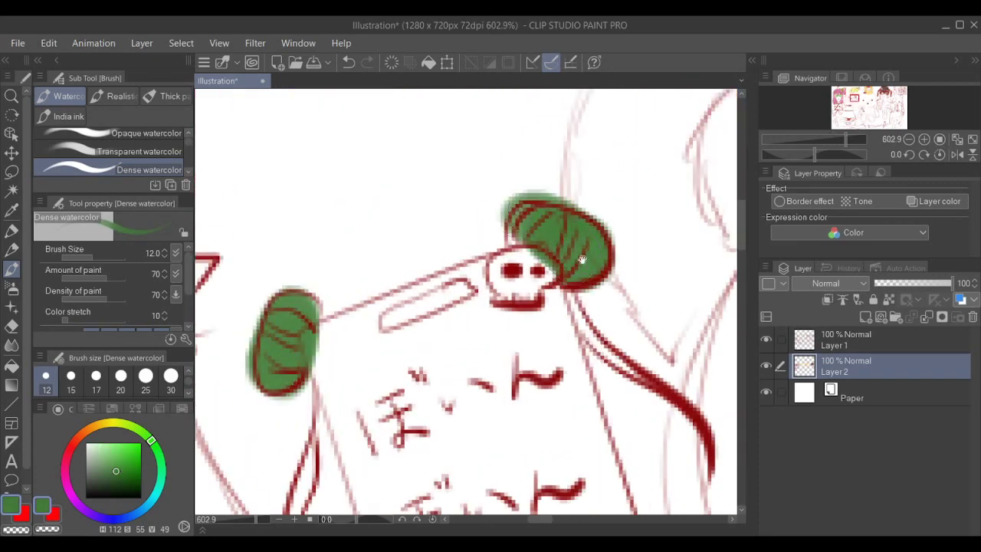
- Paint the two strands hanging from the sign's buns with the same green
drag(508, 299, 519, 212)
mouse_move(324, 375)
mouse_down()
mouse_move(338, 293)
mouse_move(323, 334)
mouse_move(326, 422)
mouse_up()
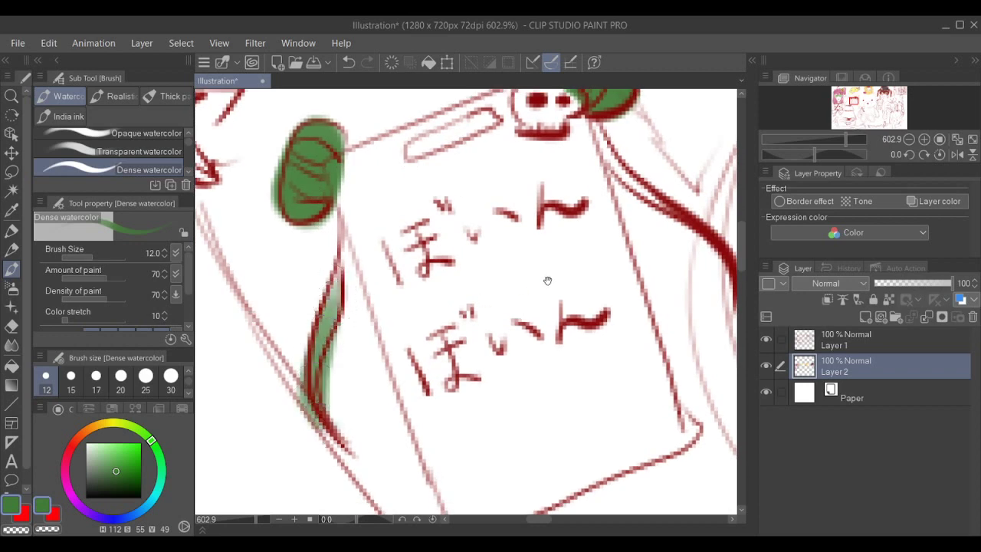
drag(547, 281, 407, 340)
mouse_move(460, 184)
mouse_down()
mouse_move(580, 315)
mouse_move(582, 340)
mouse_up()
mouse_move(489, 295)
mouse_down()
mouse_move(535, 295)
mouse_move(556, 309)
mouse_up()
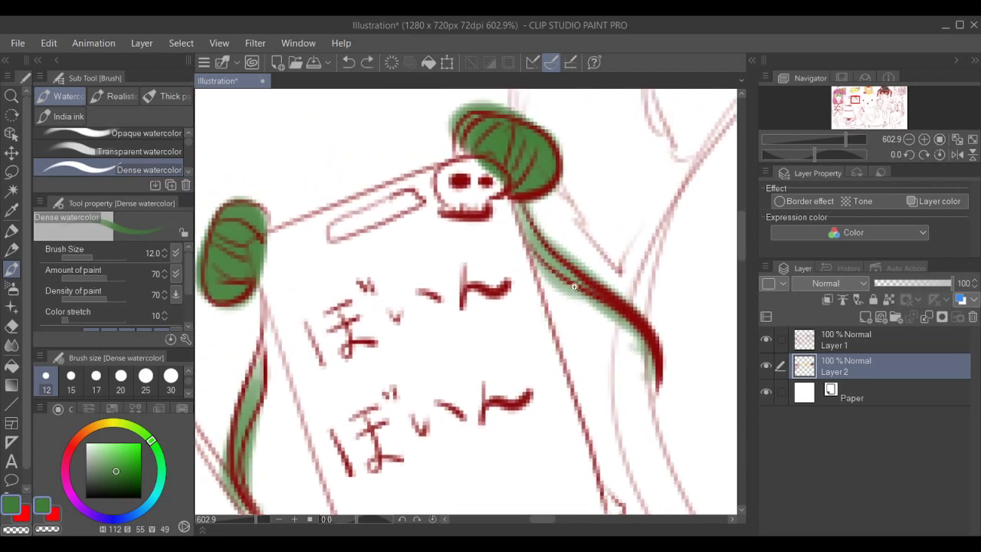
scroll(559, 289, down, 4)
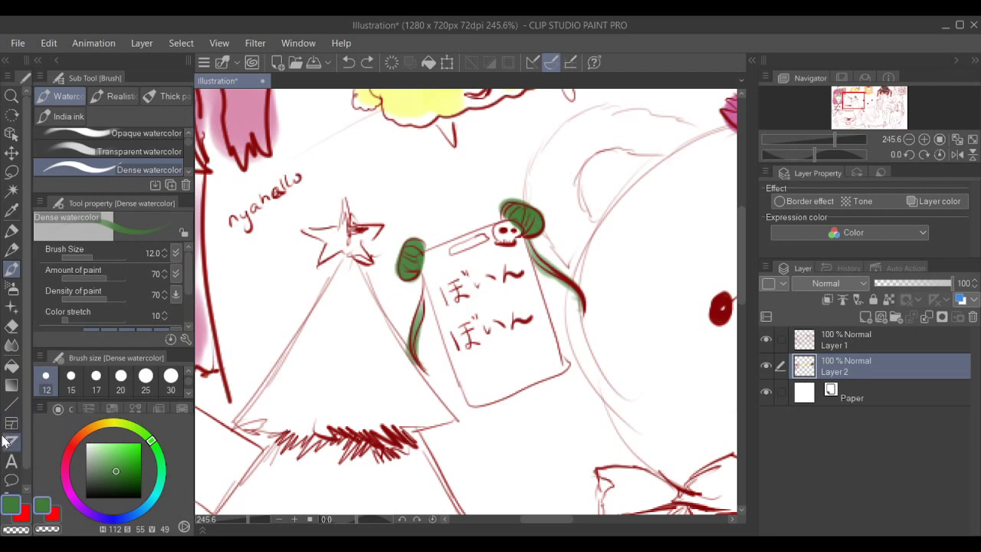
click(81, 443)
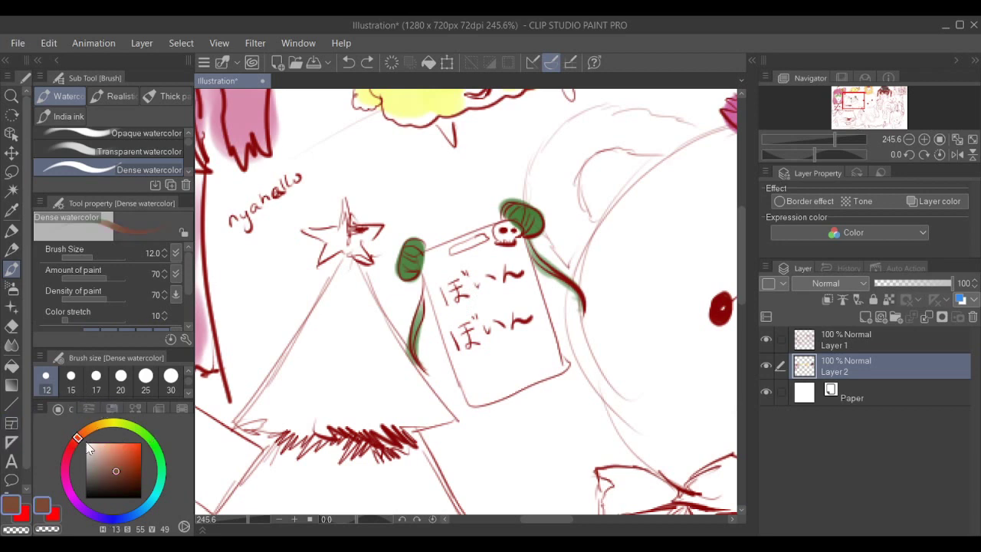
drag(484, 372, 534, 360)
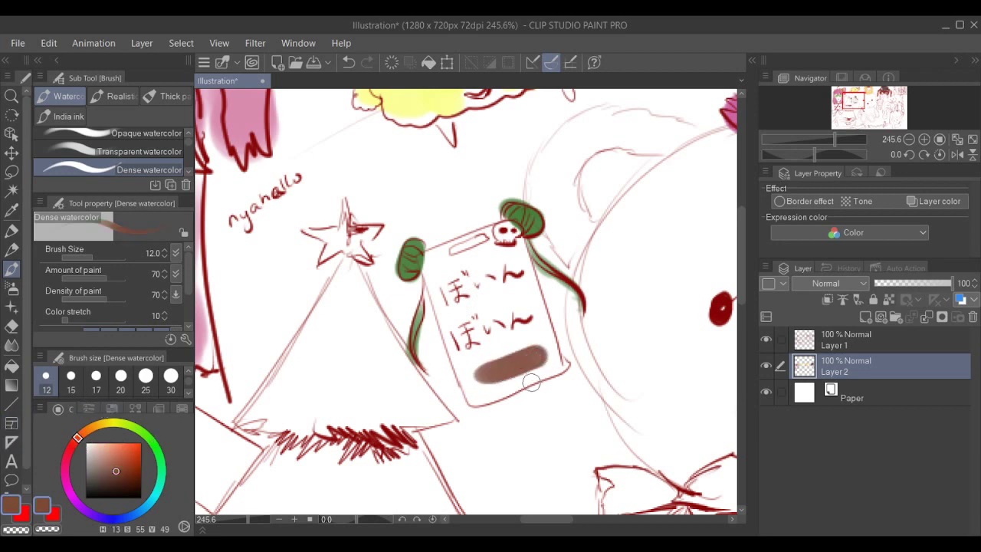
key(ctrl+z)
- Set the painting color to muted red with hue 351, saturation 56 and value 73
click(68, 455)
click(124, 456)
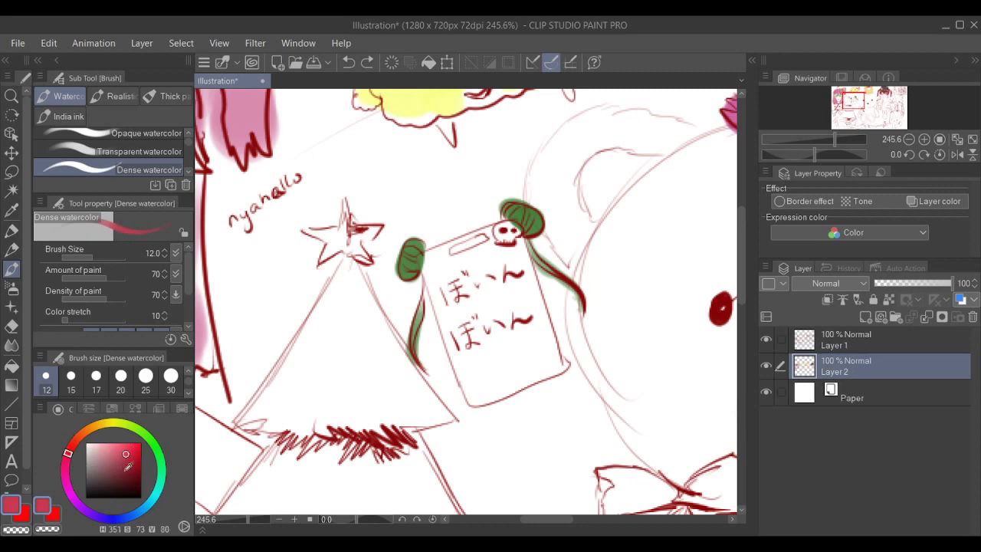
click(117, 458)
drag(438, 316, 388, 305)
scroll(461, 257, up, 4)
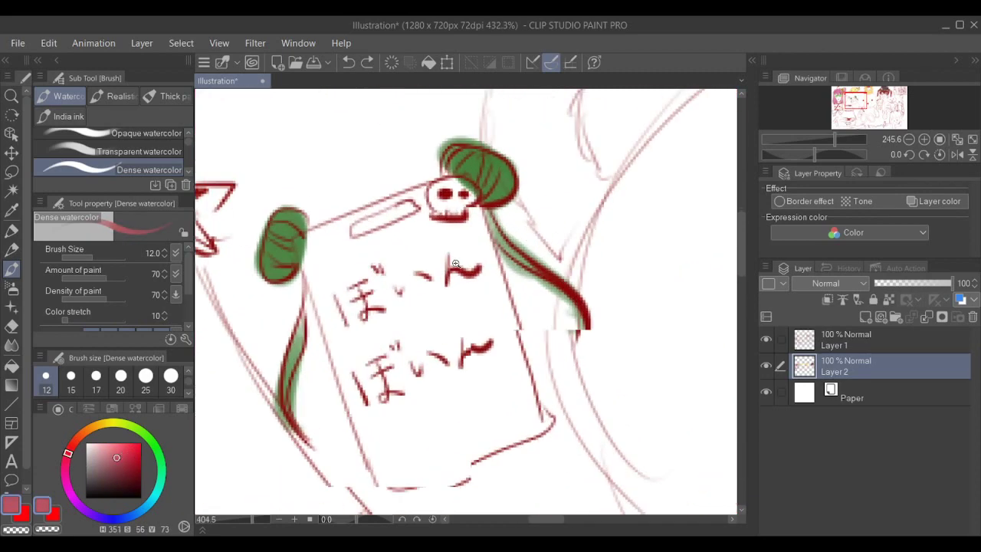
drag(341, 239, 342, 240)
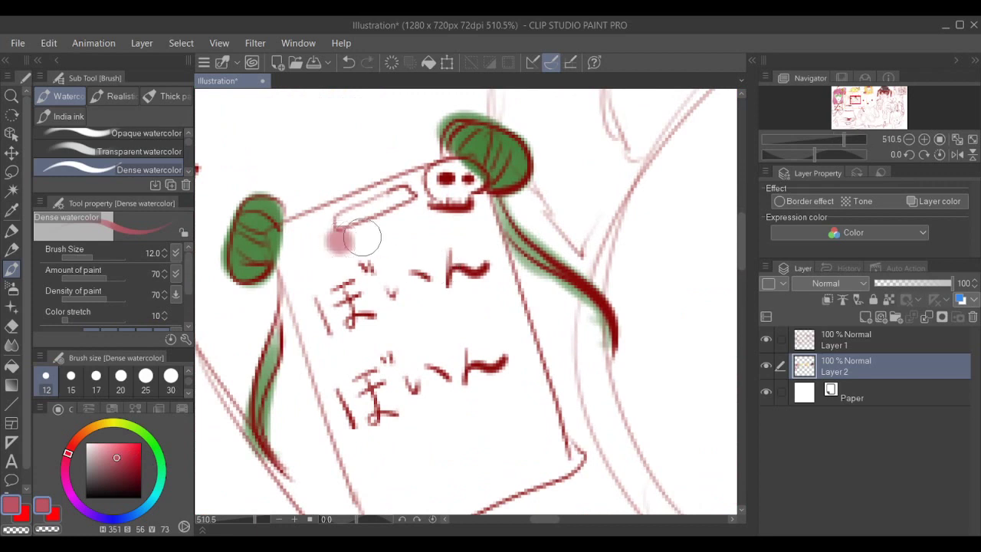
click(402, 219)
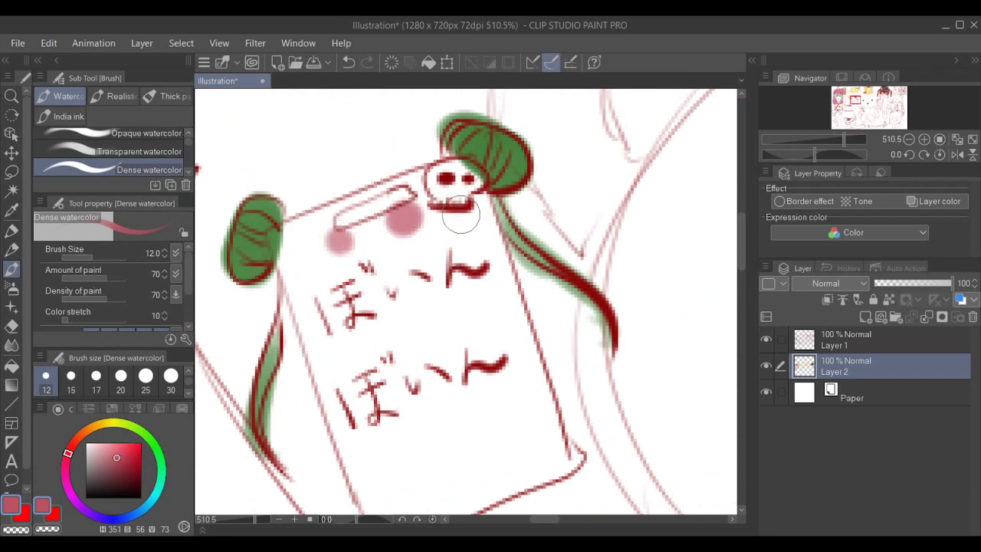
key(ctrl+z)
key(ctrl+z)
scroll(460, 299, down, 5)
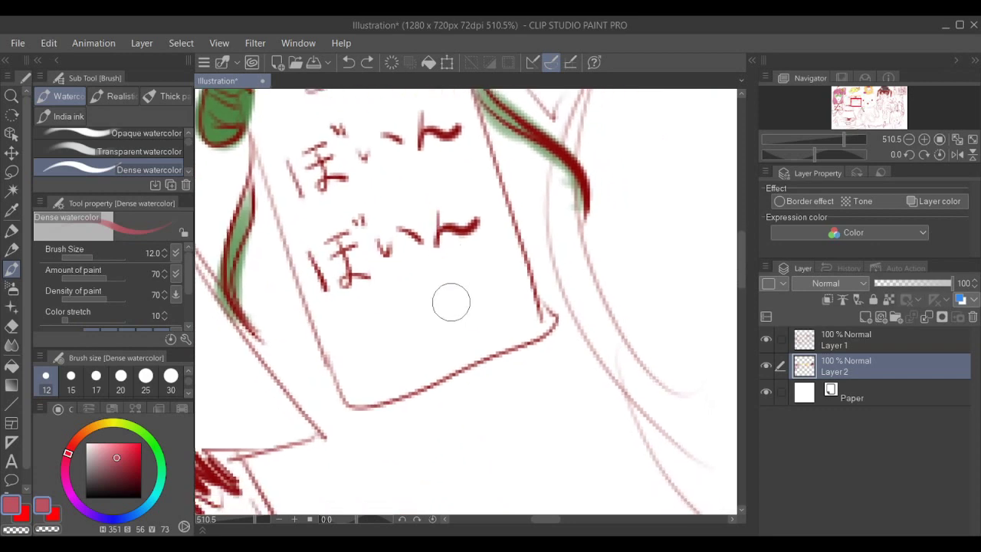
scroll(450, 301, up, 2)
click(376, 306)
click(421, 292)
drag(417, 358, 474, 351)
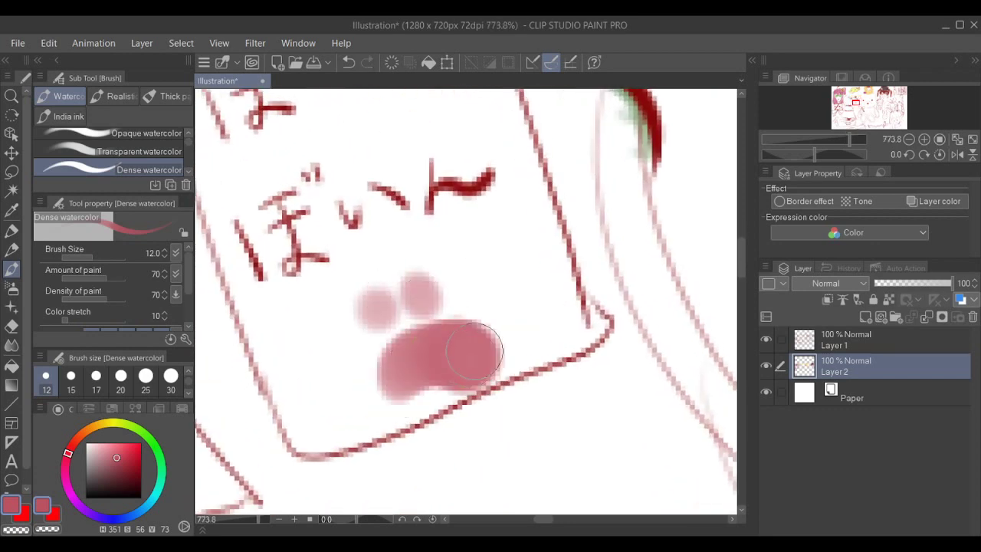
key(ctrl+z)
key(ctrl+z)
key(ctrl+z)
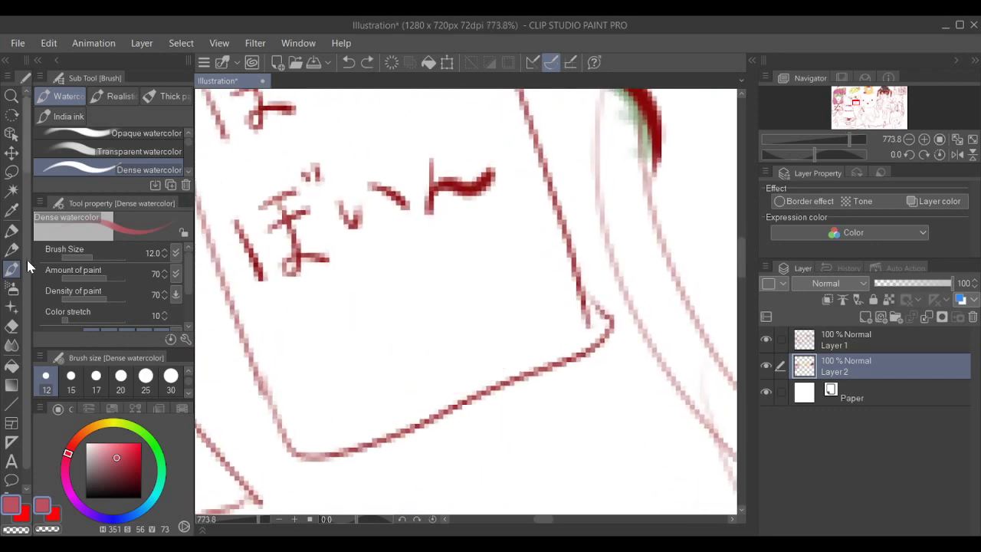
- Switch from the Dense watercolor brush to the G-pen for drawing sharper details
click(12, 230)
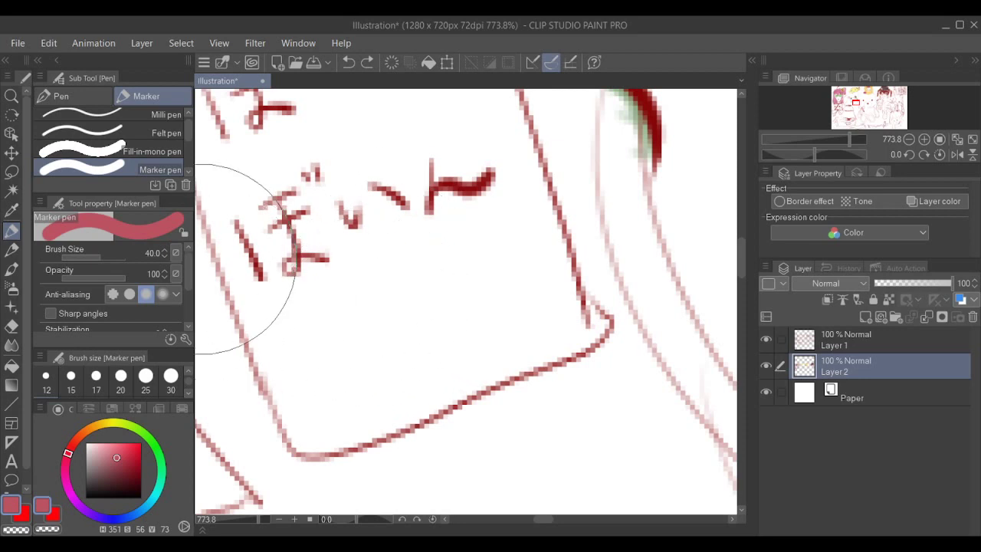
click(62, 95)
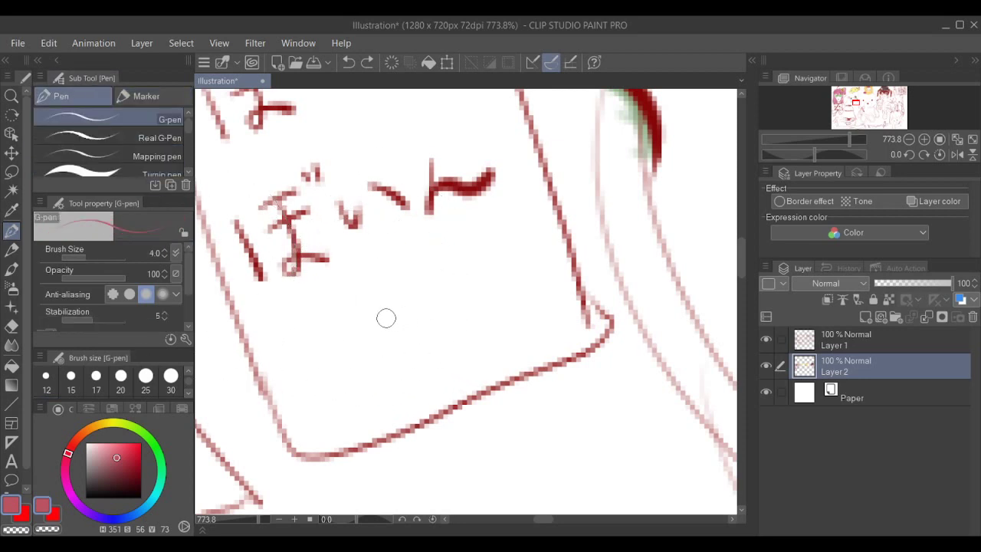
drag(386, 251, 411, 323)
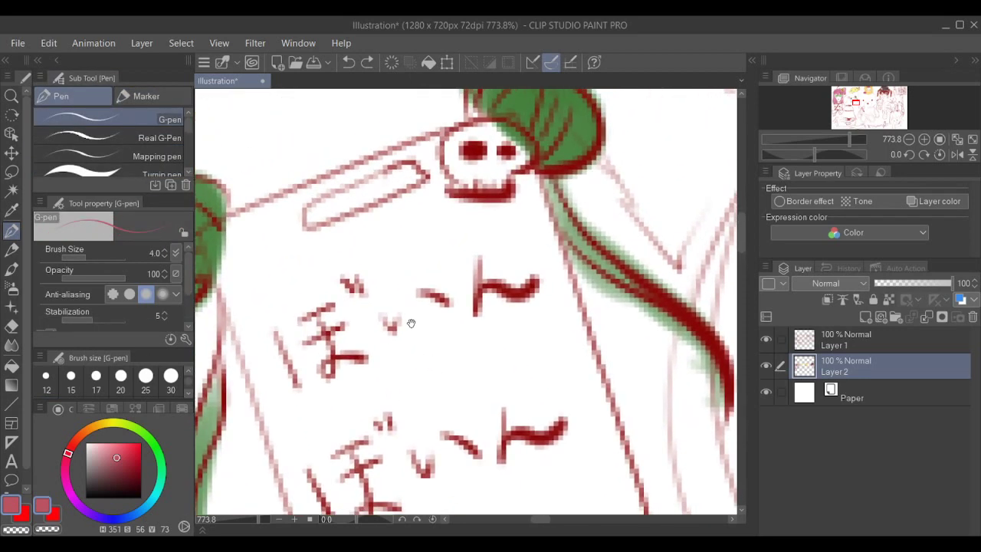
mouse_move(254, 260)
mouse_down()
mouse_move(299, 238)
mouse_move(263, 292)
mouse_move(295, 239)
mouse_up()
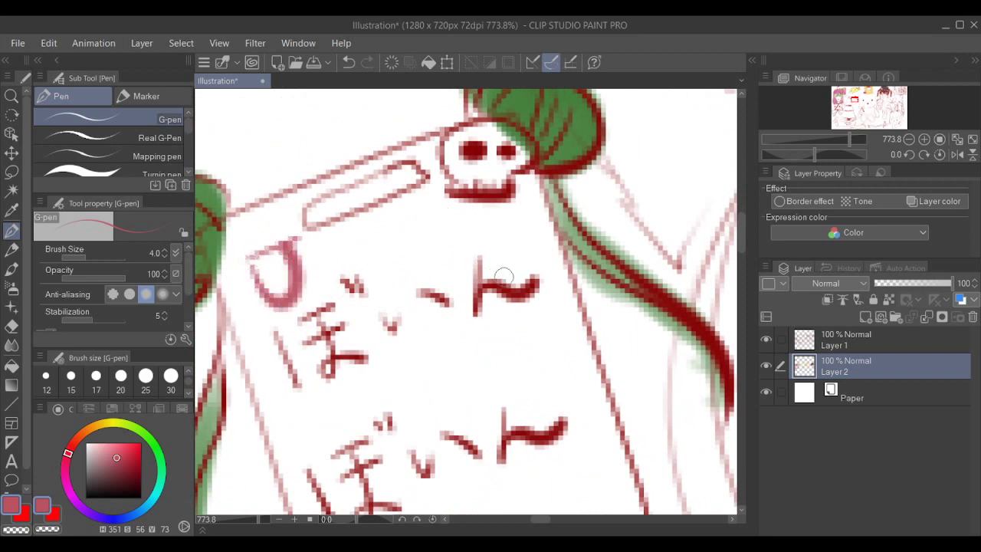
key(ctrl+z)
key(ctrl+z)
drag(493, 313, 434, 164)
mouse_move(343, 394)
mouse_down()
mouse_move(416, 342)
mouse_move(366, 383)
mouse_up()
drag(446, 328, 535, 286)
key(ctrl+z)
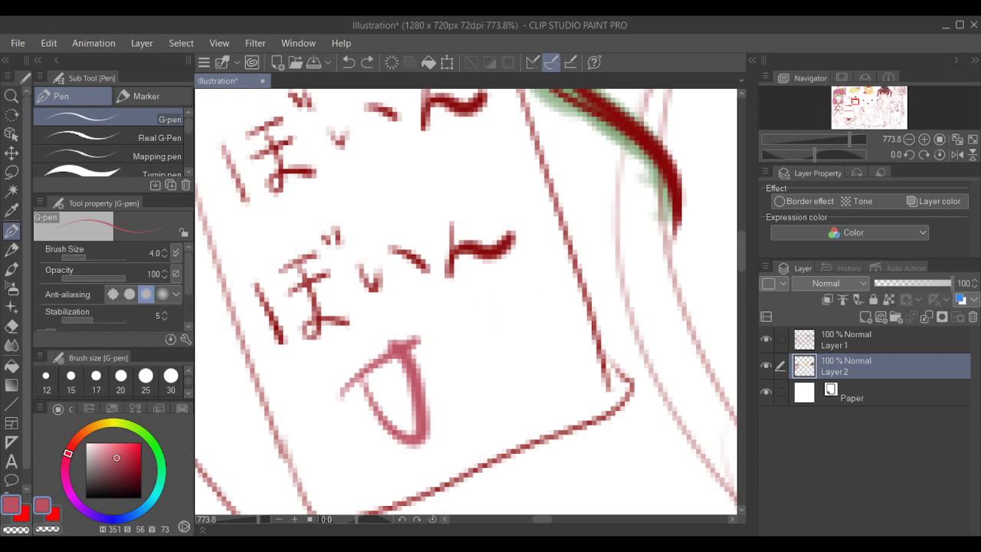
key(ctrl+z)
key(ctrl+z)
- Outline two small half-closed eyes in muted red between the sign's slot and its first line of writing
mouse_move(325, 97)
mouse_down()
mouse_move(429, 311)
mouse_move(430, 358)
mouse_up()
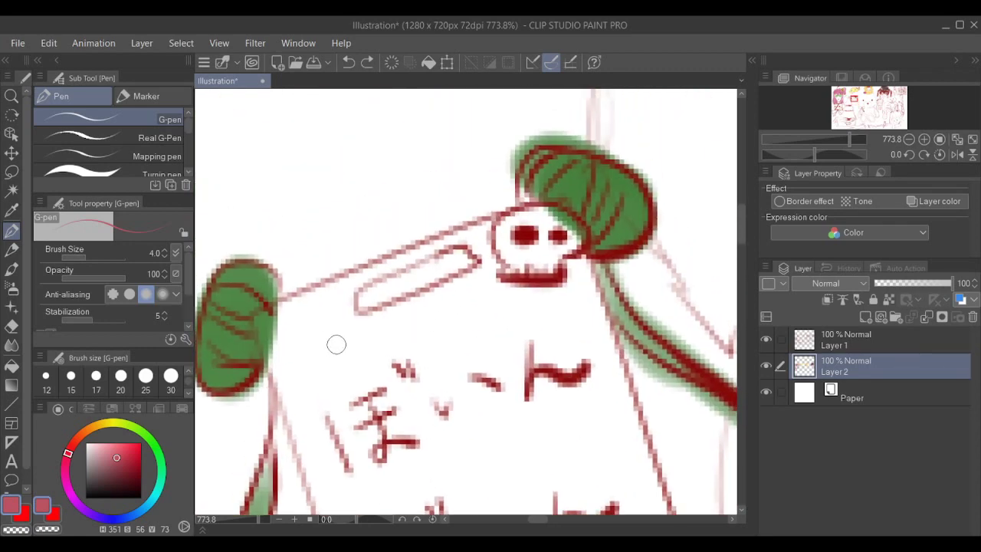
drag(338, 348, 378, 331)
drag(438, 309, 522, 276)
scroll(528, 282, down, 5)
scroll(455, 298, up, 5)
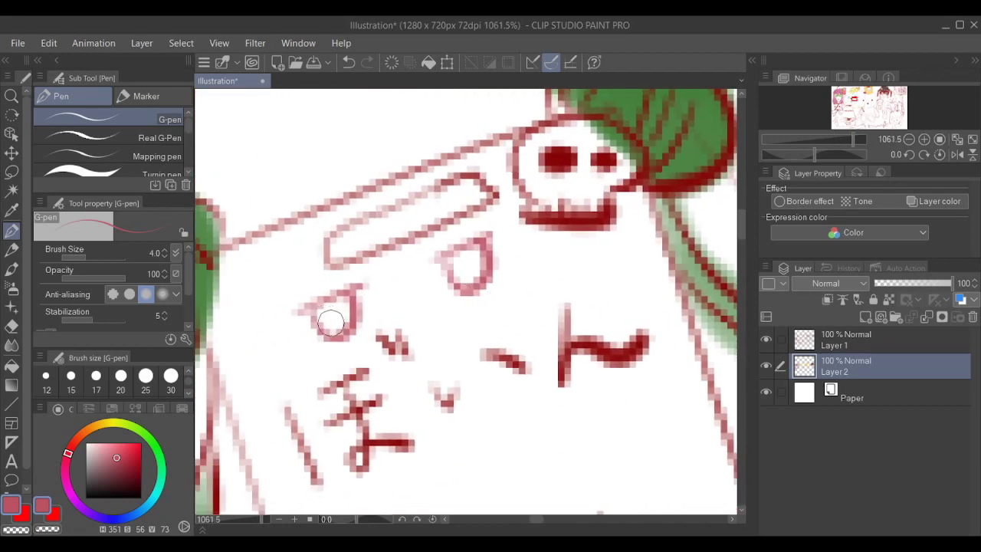
- Fill both eyes on the sign solid muted red and thicken their slanted flat upper lids
mouse_move(331, 323)
mouse_down()
mouse_move(330, 308)
mouse_move(341, 320)
mouse_move(345, 312)
mouse_up()
mouse_move(459, 257)
mouse_down()
mouse_move(467, 280)
mouse_move(411, 265)
mouse_move(460, 257)
mouse_move(474, 240)
mouse_move(439, 281)
mouse_move(501, 232)
mouse_move(472, 255)
mouse_move(491, 295)
mouse_move(452, 276)
mouse_move(492, 286)
mouse_up()
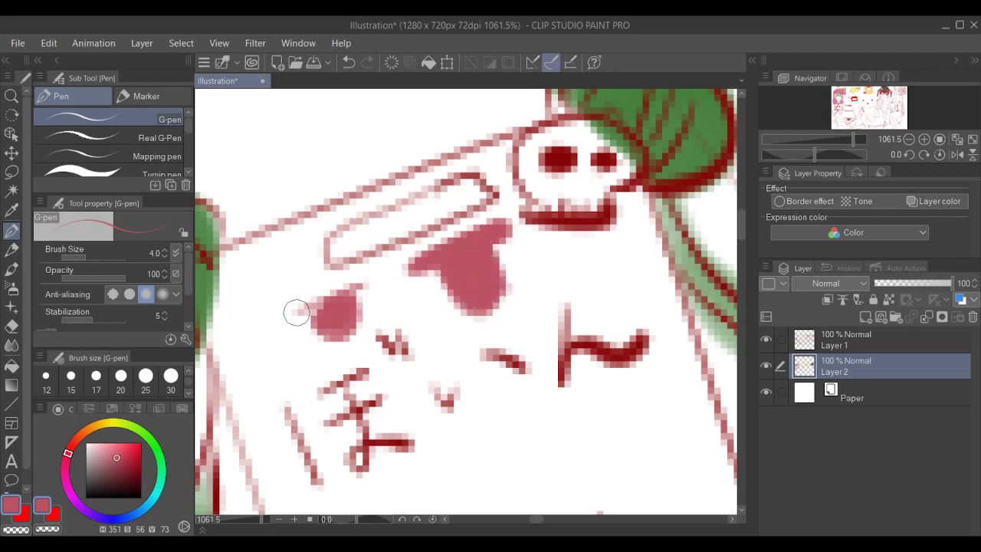
mouse_move(297, 313)
mouse_down()
mouse_move(307, 298)
mouse_move(346, 332)
mouse_up()
drag(537, 256, 475, 251)
drag(665, 261, 597, 302)
drag(460, 276, 561, 209)
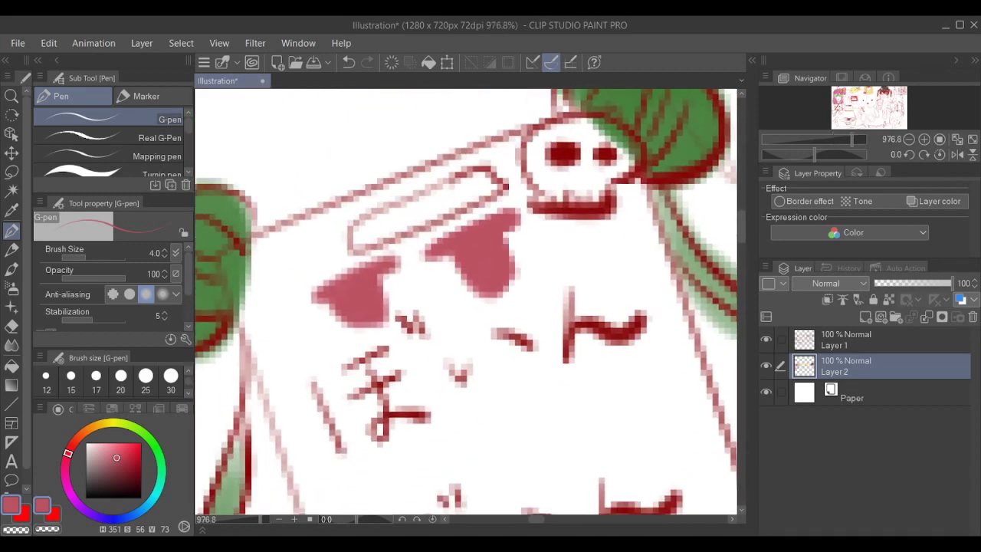
- Draw a small curved mouth below and between the sign's two red eyes with the G-pen
drag(433, 348, 463, 330)
drag(542, 303, 495, 272)
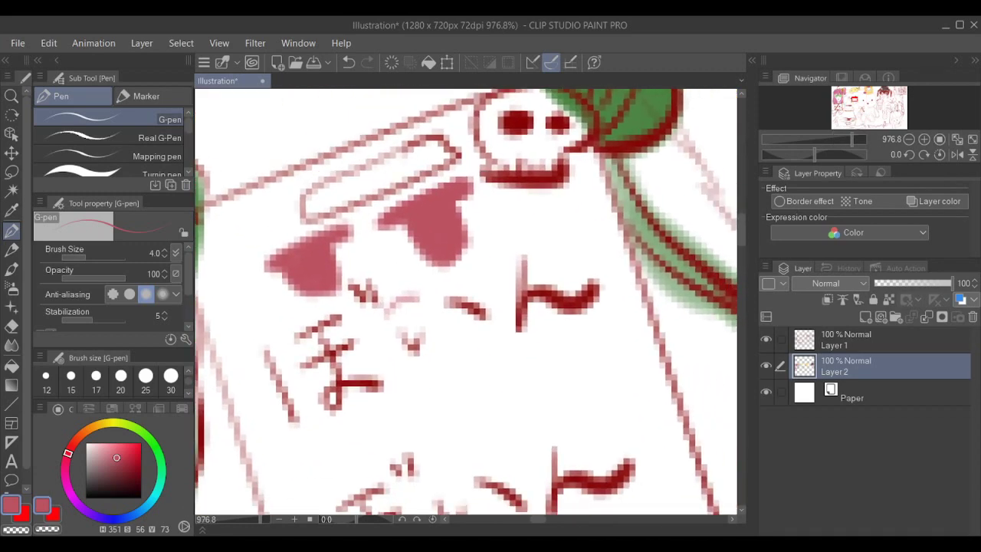
scroll(583, 251, down, 5)
drag(664, 182, 507, 286)
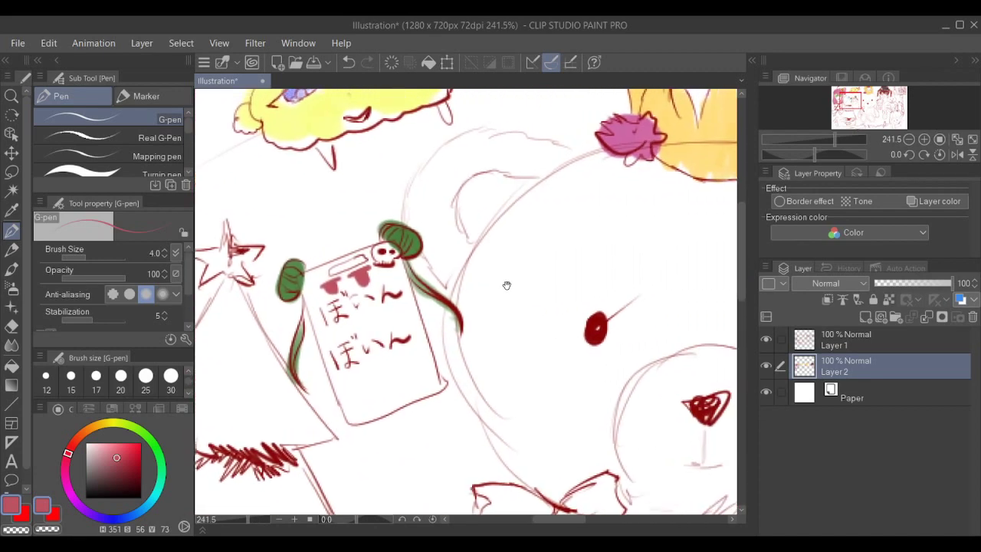
drag(582, 276, 536, 277)
drag(619, 269, 541, 273)
drag(659, 279, 556, 283)
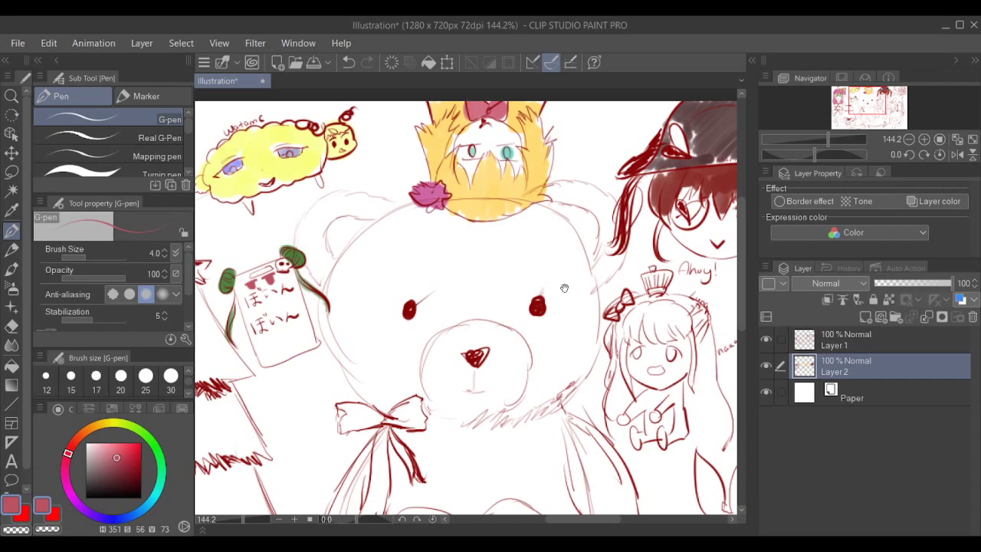
drag(303, 264, 444, 236)
drag(421, 316, 348, 217)
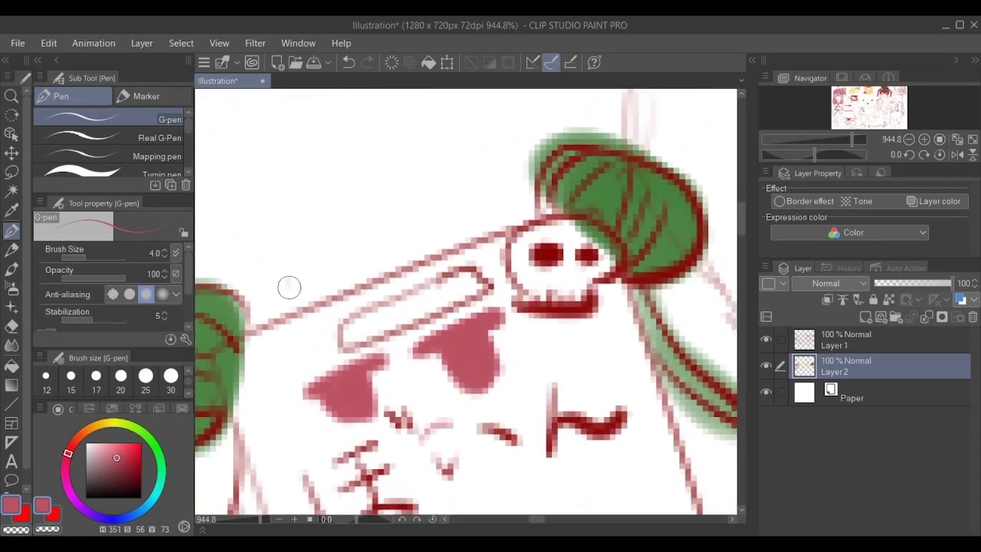
drag(288, 279, 295, 306)
drag(287, 277, 314, 296)
key(ctrl+z)
key(ctrl+z)
- Pick a light orchid pink and paint the left lock of the small crowned girl's hair with the Dense watercolor brush
drag(442, 255, 378, 250)
scroll(494, 230, down, 8)
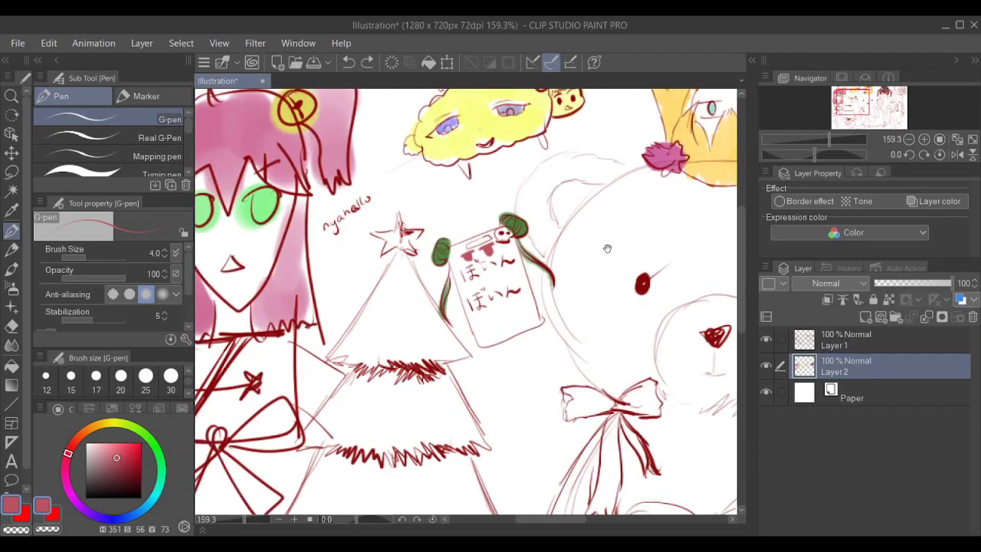
scroll(605, 251, right, 6)
mouse_move(645, 252)
mouse_down()
mouse_move(424, 264)
mouse_move(400, 156)
mouse_up()
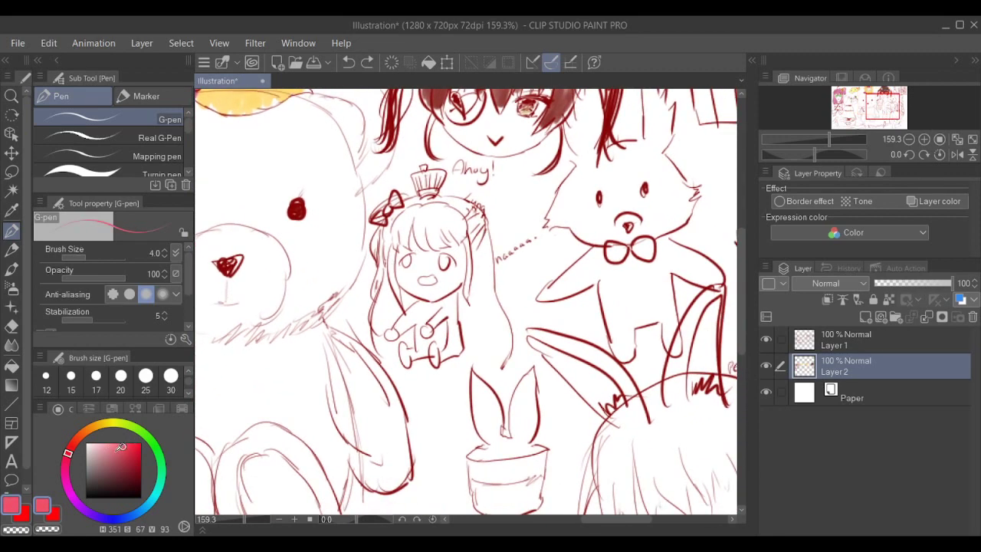
click(114, 447)
click(66, 488)
click(98, 447)
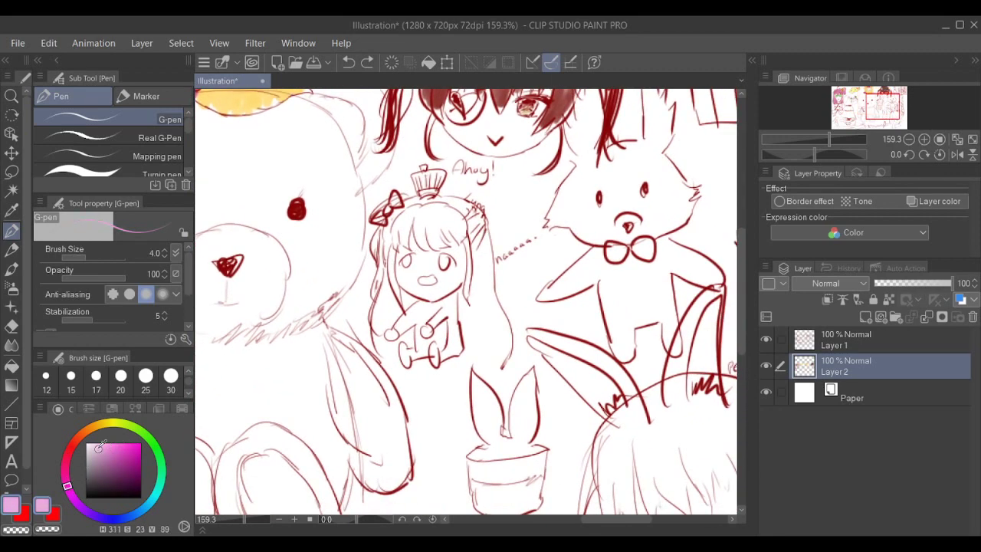
click(100, 446)
drag(495, 329, 435, 342)
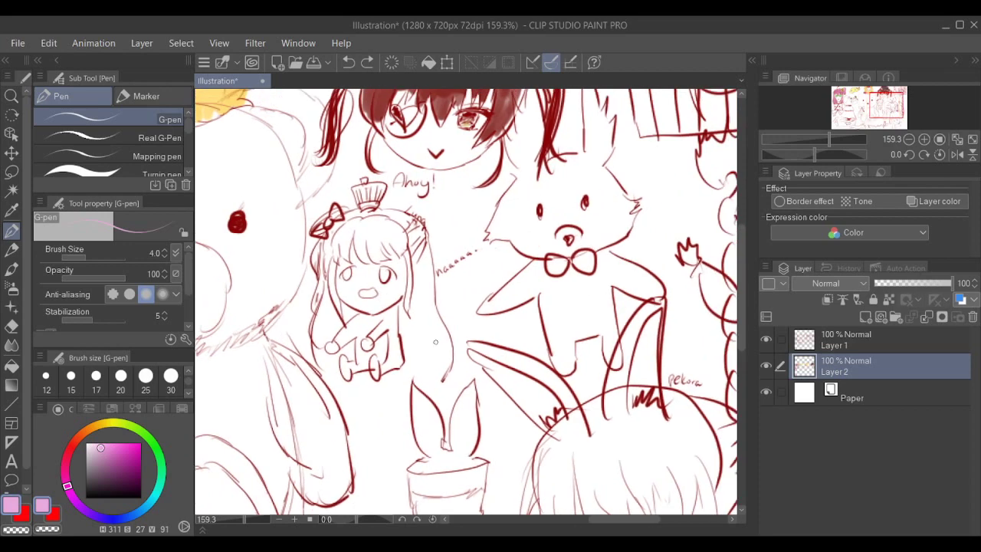
scroll(409, 281, up, 3)
key(b)
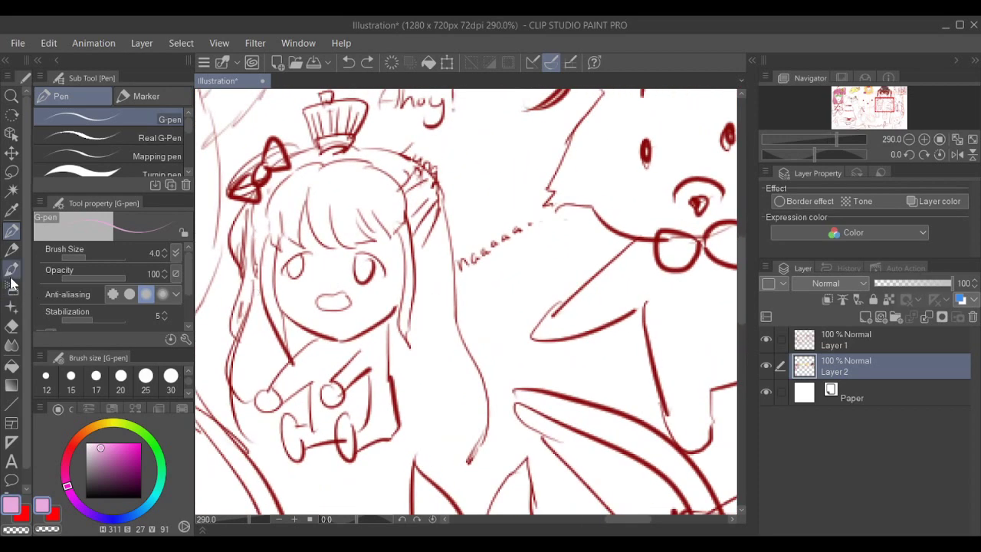
mouse_move(284, 230)
mouse_down()
mouse_move(243, 242)
mouse_move(262, 222)
mouse_move(253, 414)
mouse_move(247, 386)
mouse_move(281, 318)
mouse_up()
- Soften the pink slightly and paint the small crowned girl's bangs, crown of the head and long right-side hair
scroll(528, 233, down, 8)
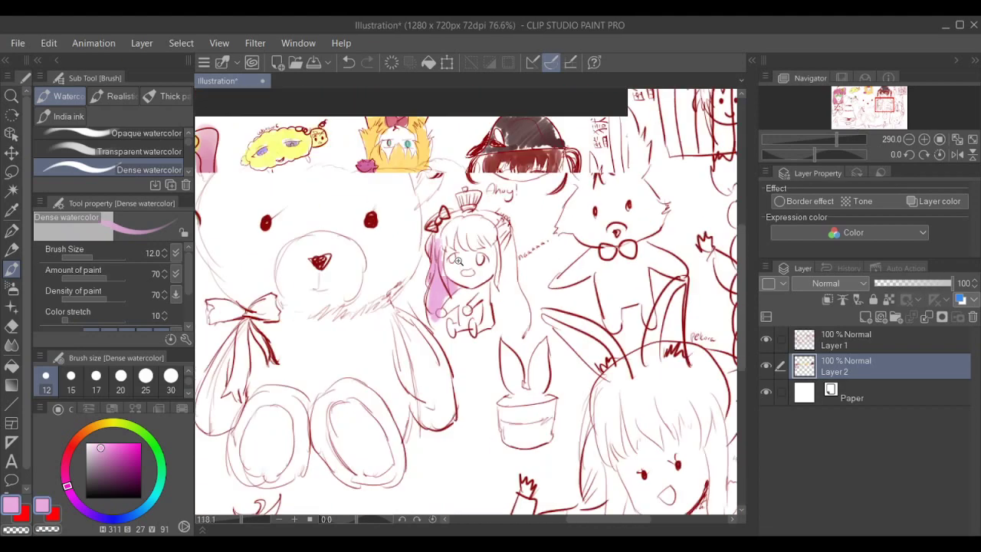
scroll(554, 222, up, 5)
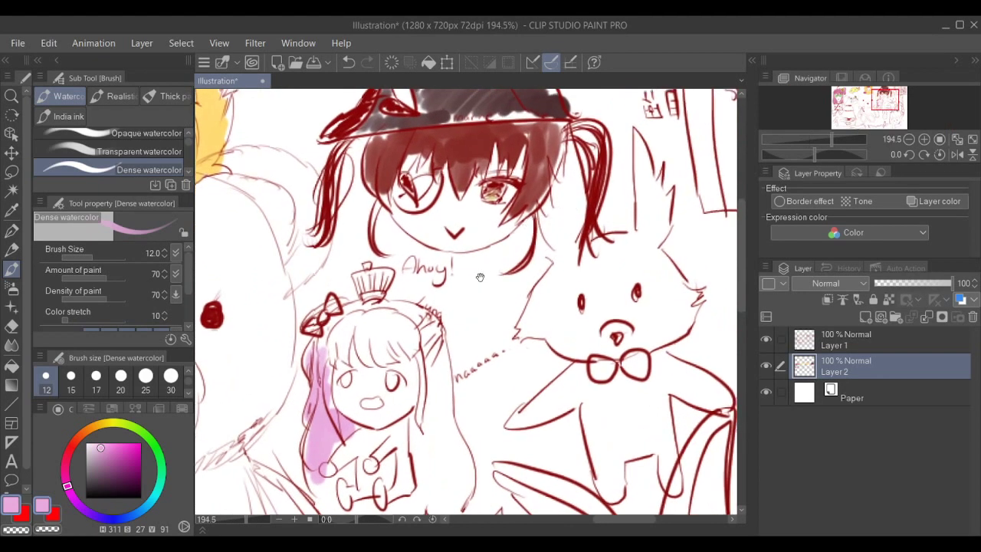
click(97, 444)
click(98, 447)
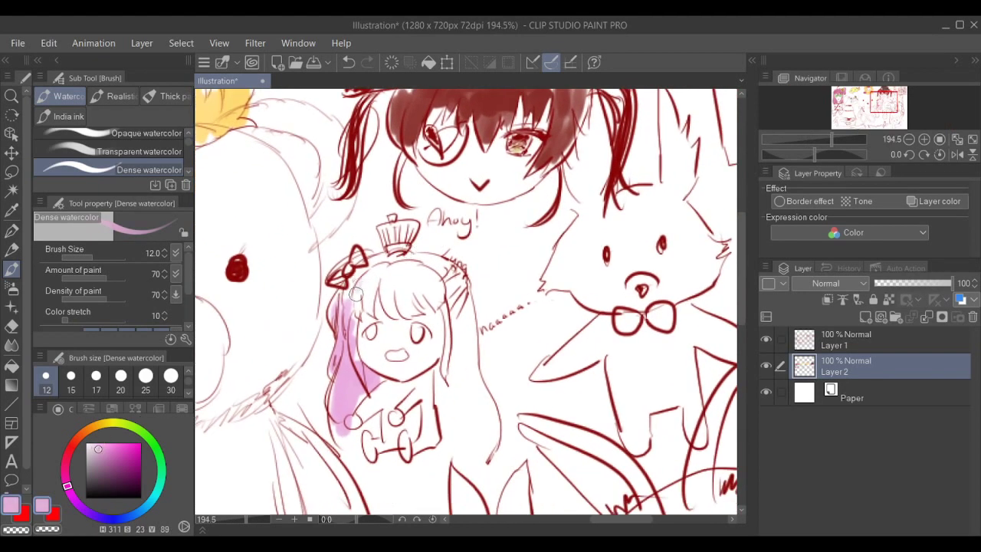
mouse_move(356, 294)
mouse_down()
mouse_move(390, 272)
mouse_move(390, 303)
mouse_move(404, 269)
mouse_move(410, 307)
mouse_move(396, 318)
mouse_move(425, 292)
mouse_move(414, 258)
mouse_move(435, 265)
mouse_move(453, 361)
mouse_move(440, 358)
mouse_move(459, 351)
mouse_move(458, 279)
mouse_move(463, 322)
mouse_move(442, 418)
mouse_move(453, 443)
mouse_move(461, 397)
mouse_move(476, 440)
mouse_move(486, 402)
mouse_move(492, 422)
mouse_move(456, 382)
mouse_move(468, 322)
mouse_up()
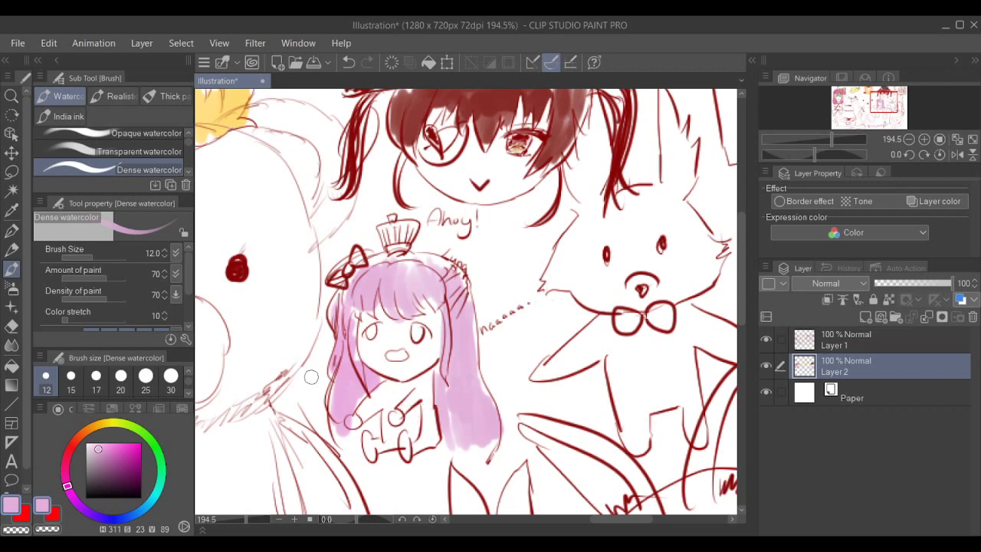
click(157, 489)
mouse_move(372, 390)
mouse_down()
mouse_move(402, 390)
mouse_move(409, 414)
mouse_move(428, 422)
mouse_move(386, 445)
mouse_move(398, 420)
mouse_up()
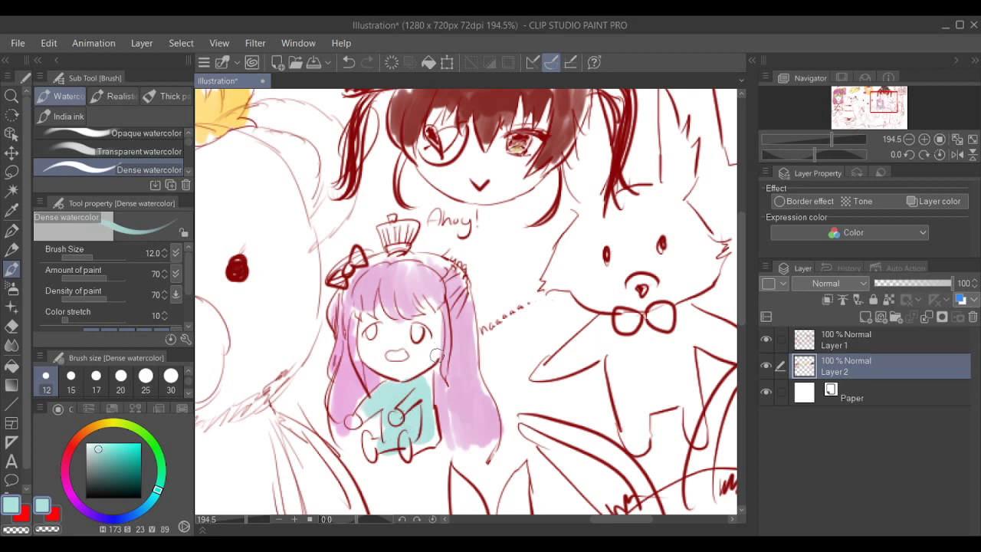
key(ctrl+z)
- Paint the small girl's dress in a light orchid pink matching her hair
drag(441, 368, 429, 359)
click(68, 488)
mouse_move(366, 377)
mouse_down()
mouse_move(387, 441)
mouse_move(406, 376)
mouse_move(414, 407)
mouse_move(431, 404)
mouse_up()
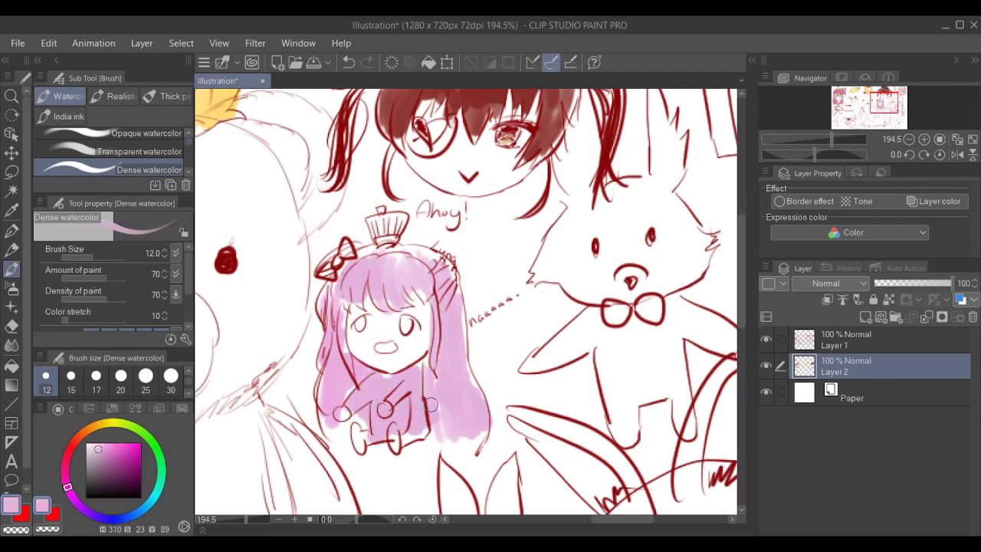
- Color the small girl's left eye pale violet and her right eye pale blue
scroll(423, 353, up, 5)
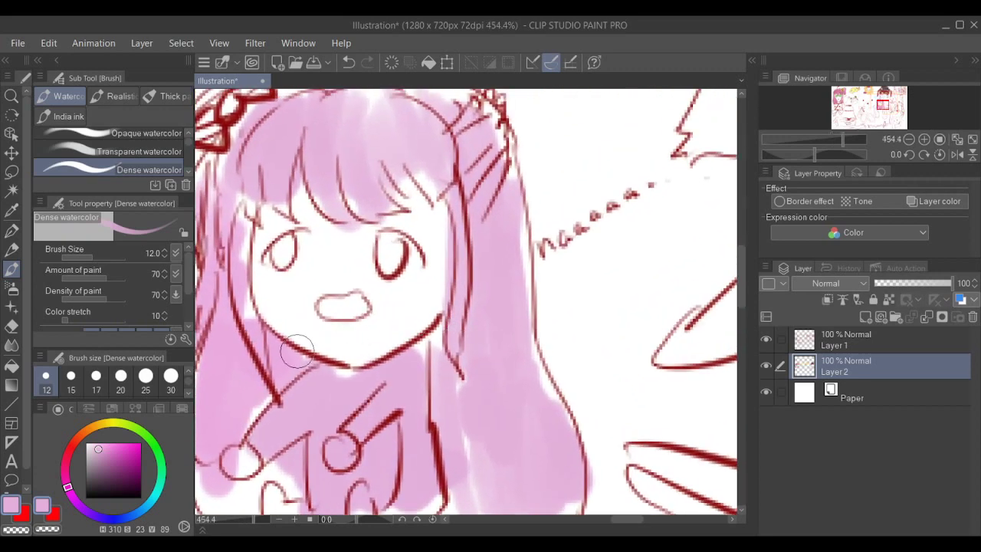
click(89, 512)
mouse_move(280, 256)
mouse_down()
mouse_move(301, 302)
mouse_move(310, 299)
mouse_up()
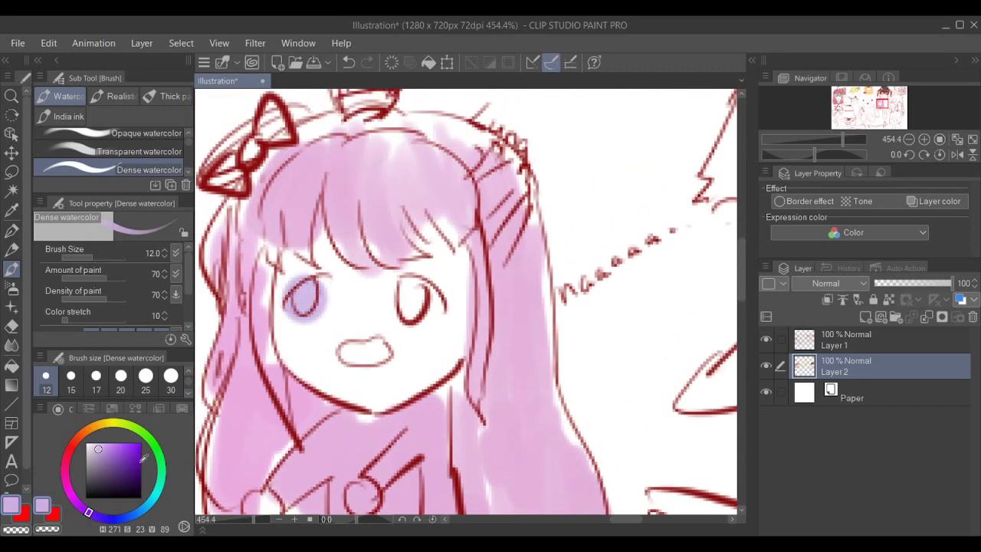
click(146, 506)
drag(400, 300, 418, 302)
- Paint the small girl's hair bow pale purple and the little crown on her head soft rose
scroll(479, 302, down, 3)
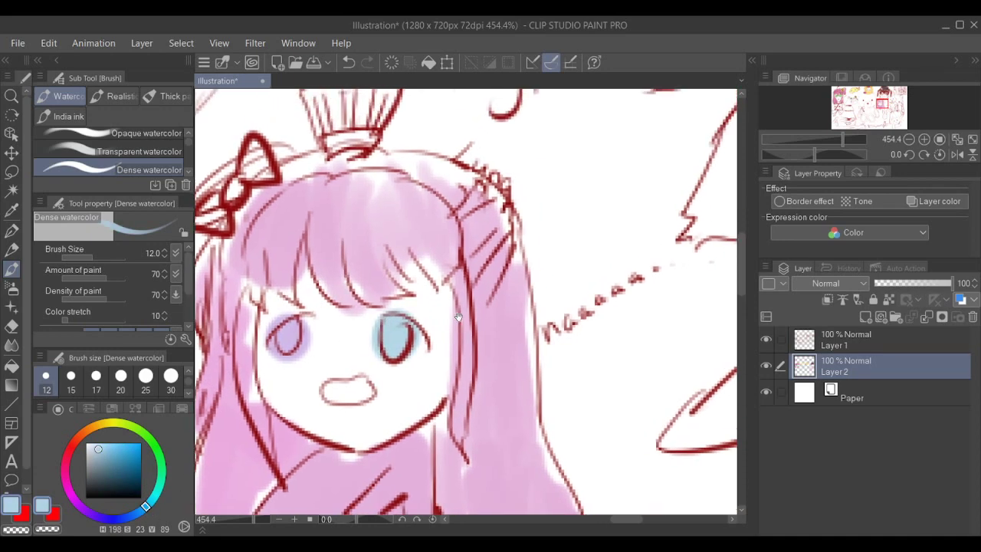
drag(481, 302, 513, 354)
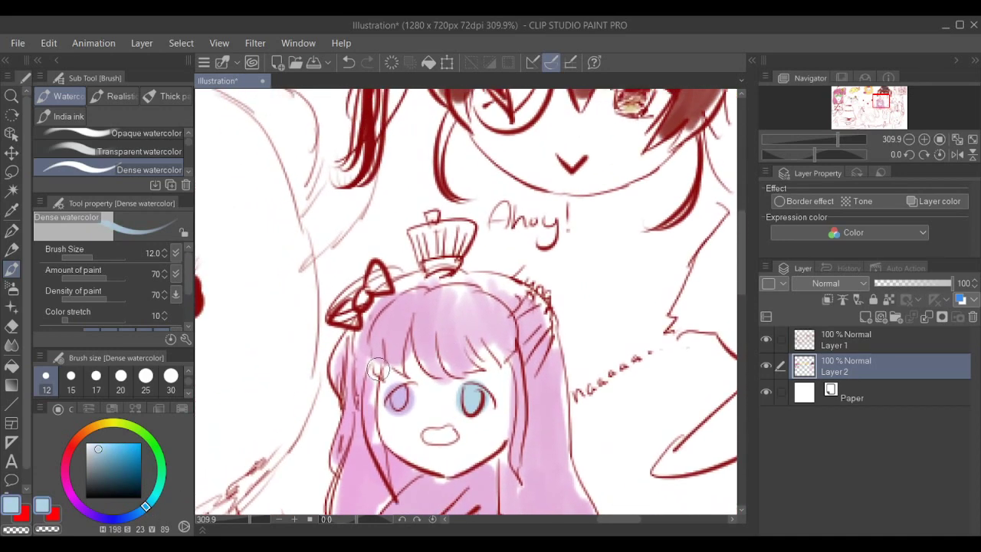
drag(102, 516, 81, 507)
drag(354, 310, 381, 274)
drag(480, 268, 450, 304)
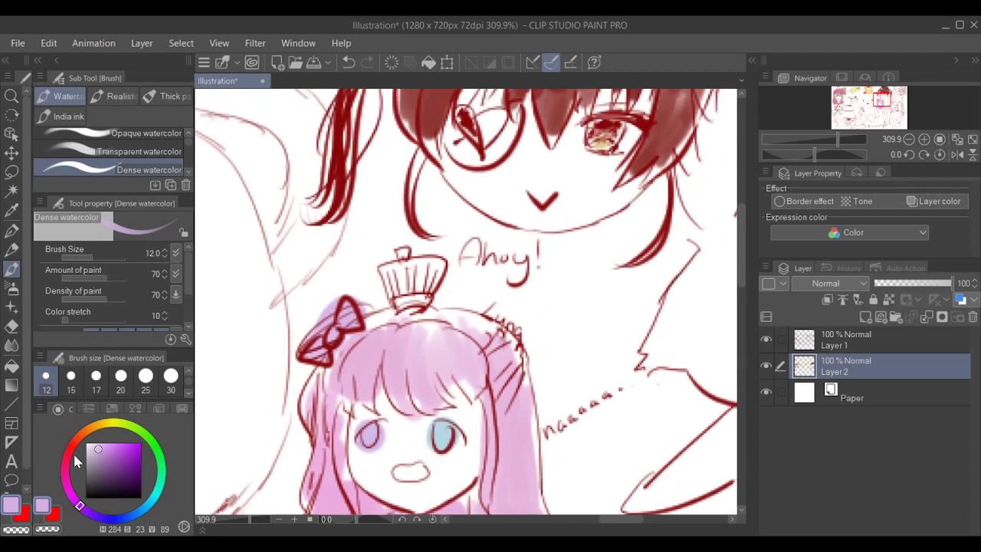
mouse_move(387, 288)
mouse_down()
mouse_move(428, 266)
mouse_move(418, 298)
mouse_up()
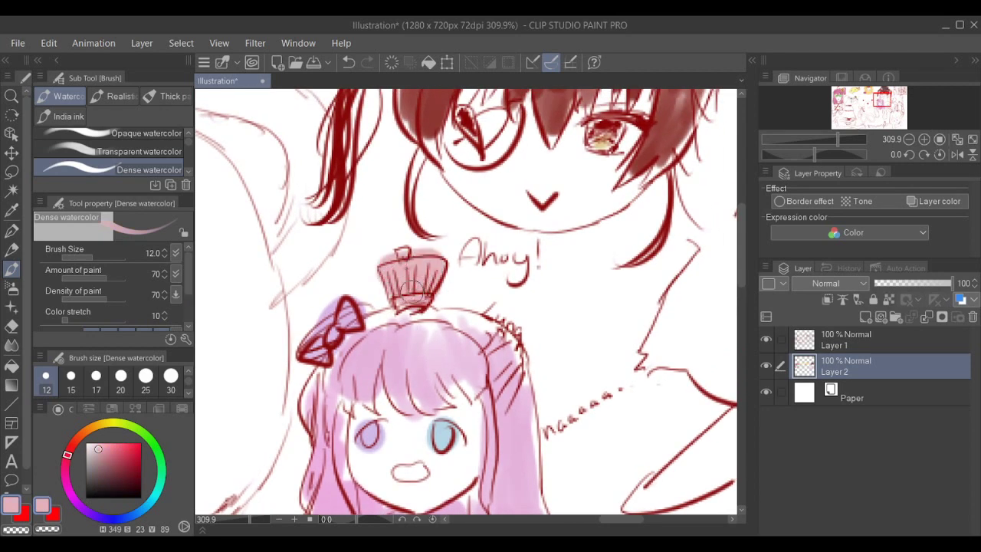
- Pick a soft blue (H 205, S 39, V 87) and paint the bangs and top hair of the rabbit-eared girl
mouse_move(508, 284)
mouse_down()
mouse_move(486, 238)
mouse_move(489, 194)
mouse_up()
scroll(529, 255, down, 5)
drag(549, 237, 510, 248)
scroll(538, 253, down, 3)
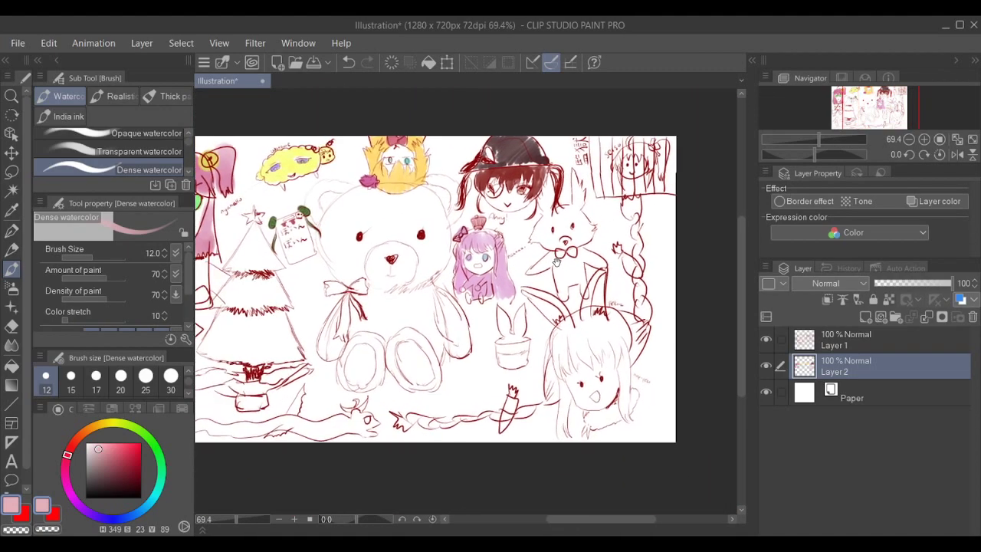
mouse_move(607, 244)
mouse_down()
mouse_move(643, 248)
mouse_move(605, 265)
mouse_move(555, 222)
mouse_up()
scroll(561, 256, up, 4)
drag(562, 257, 574, 233)
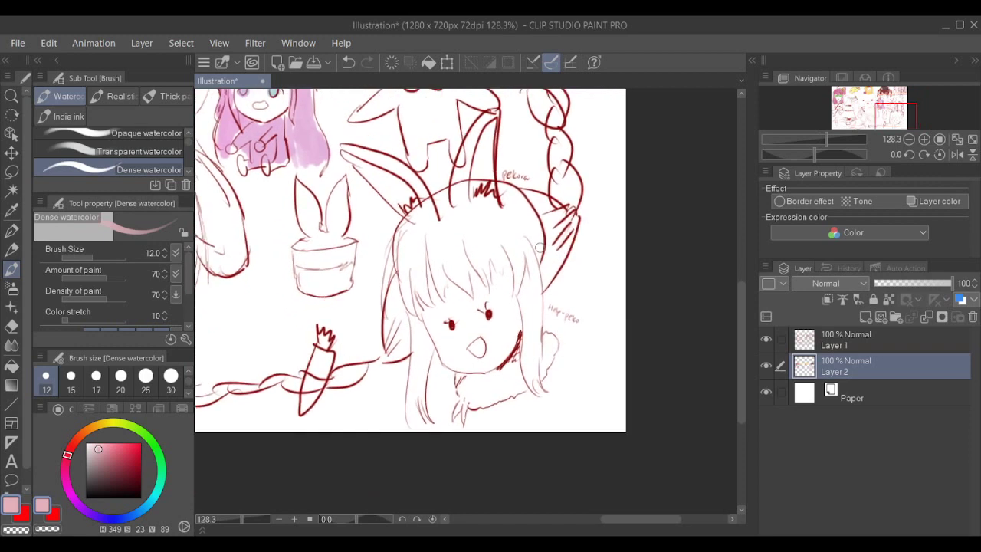
click(151, 503)
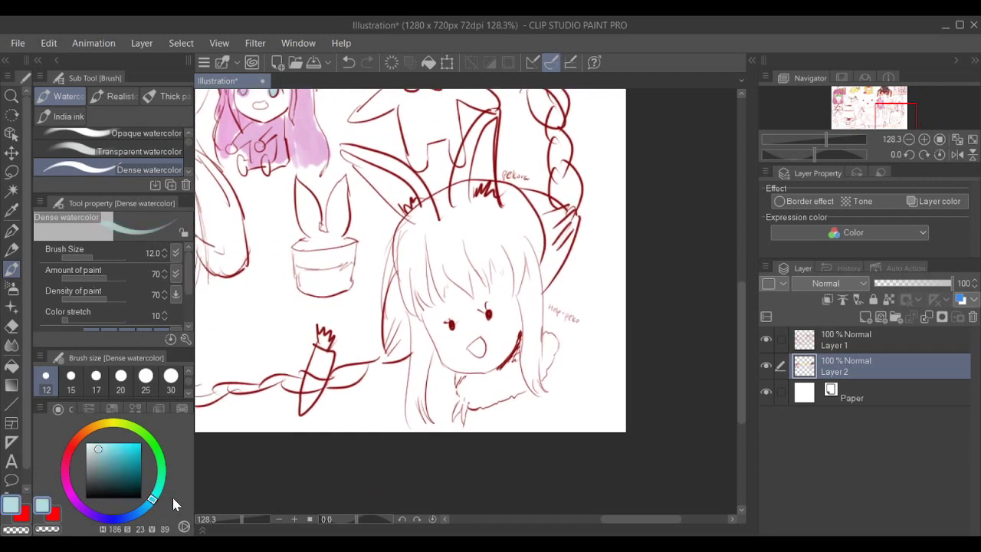
drag(145, 514, 140, 512)
click(109, 452)
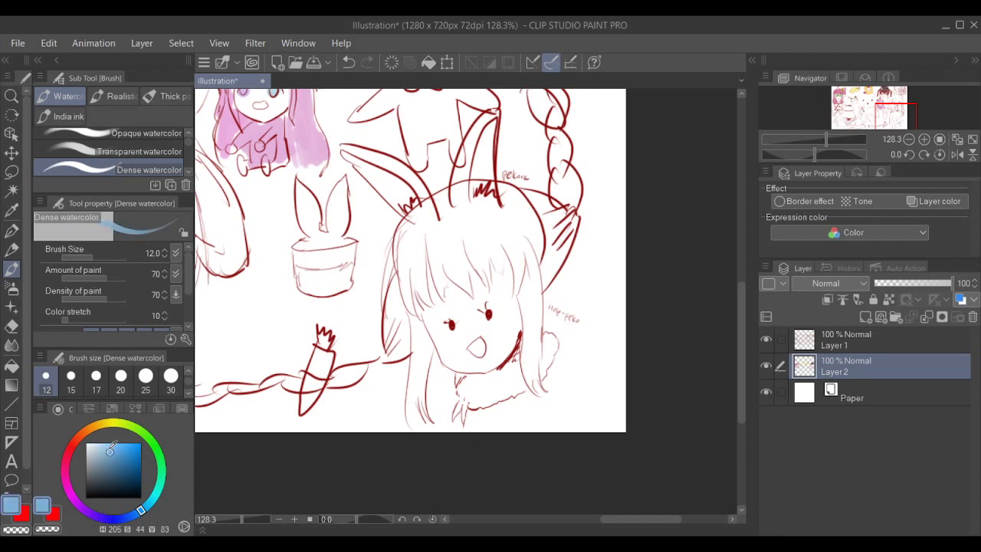
drag(424, 290, 376, 300)
mouse_move(360, 242)
mouse_down()
mouse_move(358, 304)
mouse_move(362, 235)
mouse_move(374, 253)
mouse_move(375, 235)
mouse_move(378, 273)
mouse_move(359, 246)
mouse_move(377, 229)
mouse_move(391, 232)
mouse_move(403, 282)
mouse_move(387, 271)
mouse_move(394, 289)
mouse_move(396, 239)
mouse_move(407, 266)
mouse_move(411, 231)
mouse_move(431, 275)
mouse_move(438, 243)
mouse_move(398, 227)
mouse_move(399, 216)
mouse_move(432, 226)
mouse_move(448, 247)
mouse_move(421, 228)
mouse_move(412, 253)
mouse_move(394, 236)
mouse_move(381, 281)
mouse_up()
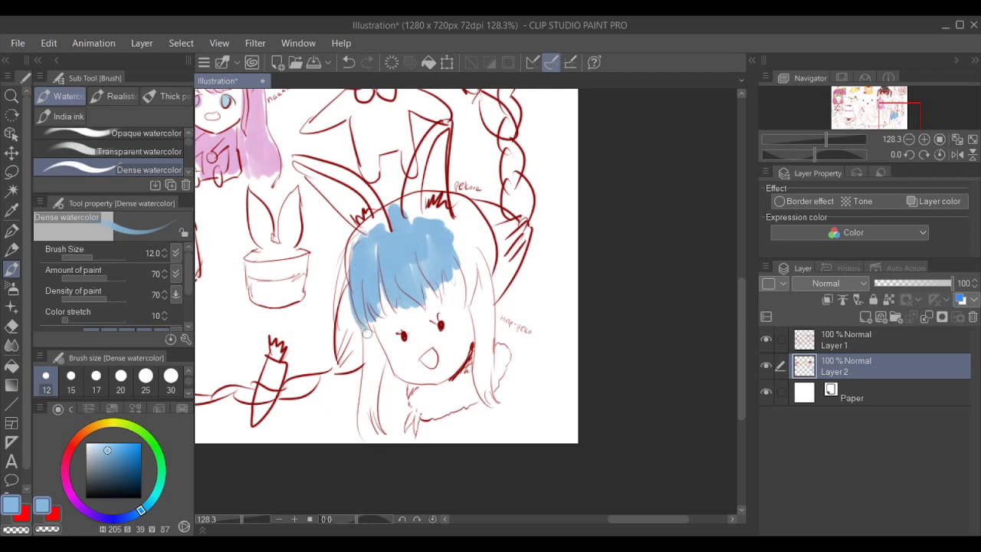
- Paint the rabbit-eared girl's two long side locks, the right side of her hair and the section gathered behind her head blue
mouse_move(367, 332)
mouse_down()
mouse_move(365, 432)
mouse_move(378, 357)
mouse_move(392, 336)
mouse_up()
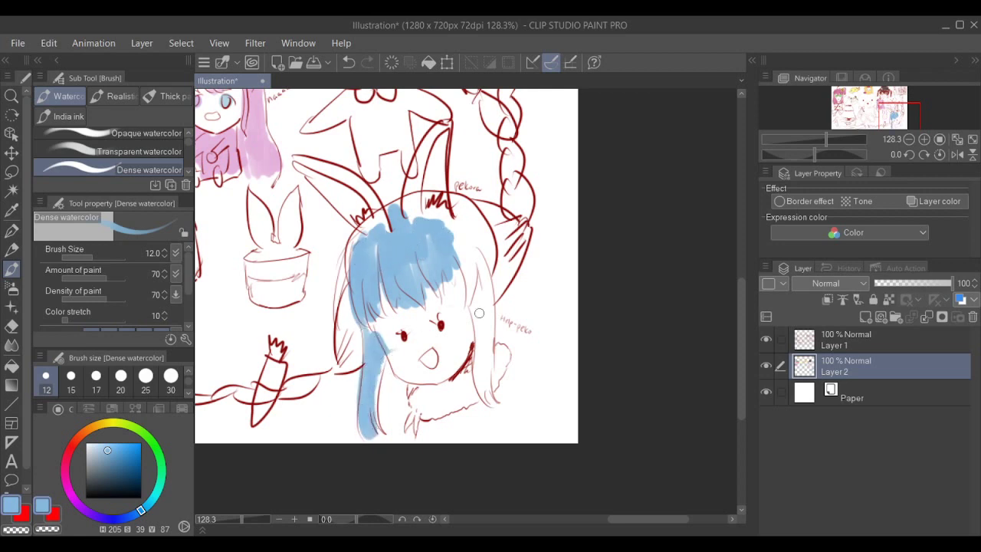
mouse_move(479, 312)
mouse_down()
mouse_move(463, 275)
mouse_move(486, 391)
mouse_move(477, 346)
mouse_move(487, 281)
mouse_move(455, 232)
mouse_move(457, 206)
mouse_move(478, 272)
mouse_move(462, 216)
mouse_move(489, 254)
mouse_up()
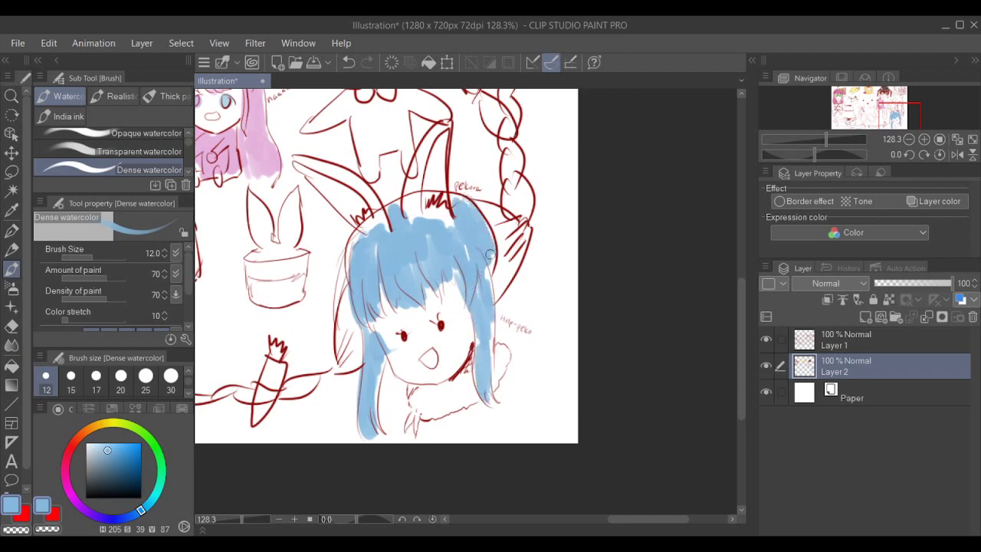
mouse_move(480, 205)
mouse_down()
mouse_move(511, 222)
mouse_move(493, 290)
mouse_up()
drag(508, 231, 470, 303)
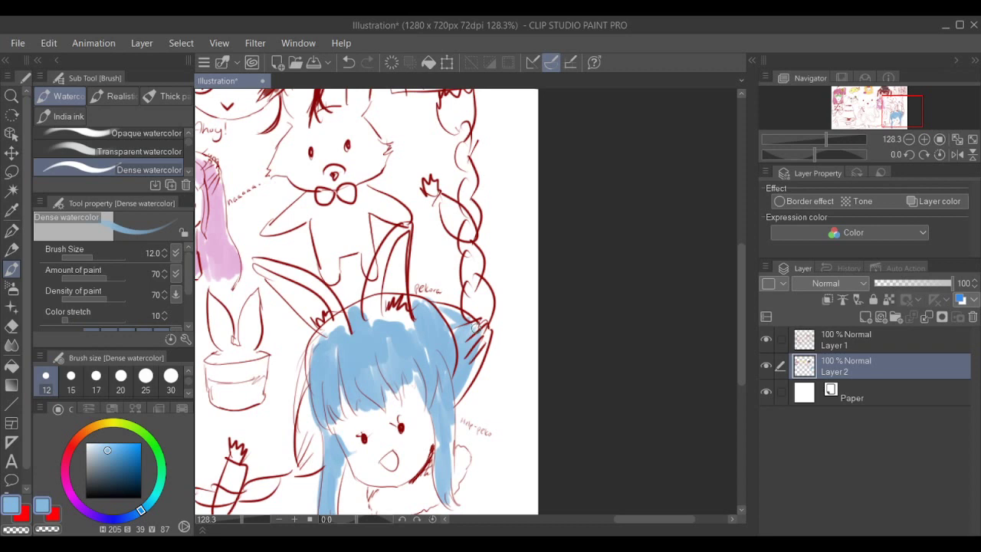
- Paint alternating segments of the rabbit-eared girl's two braids blue, along with the leafy top of the carrot on the upper braid
drag(481, 302, 477, 309)
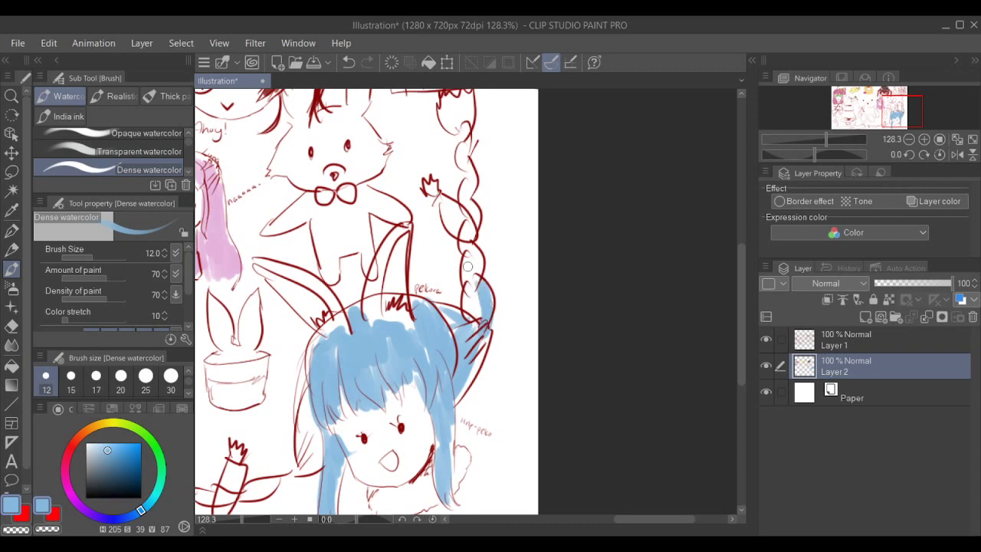
drag(468, 266, 471, 229)
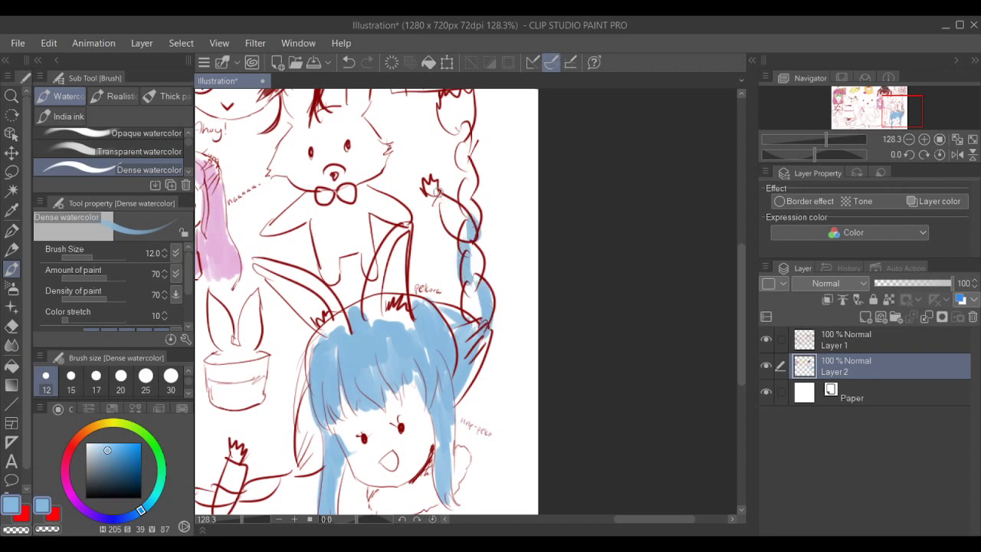
drag(437, 192, 431, 184)
mouse_move(467, 251)
mouse_down()
mouse_move(512, 204)
mouse_move(603, 146)
mouse_up()
mouse_move(388, 365)
mouse_down()
mouse_move(479, 313)
mouse_move(483, 341)
mouse_move(257, 348)
mouse_up()
drag(573, 244, 516, 272)
drag(612, 247, 573, 272)
drag(528, 300, 529, 335)
mouse_move(559, 289)
mouse_down()
mouse_move(545, 301)
mouse_move(540, 290)
mouse_up()
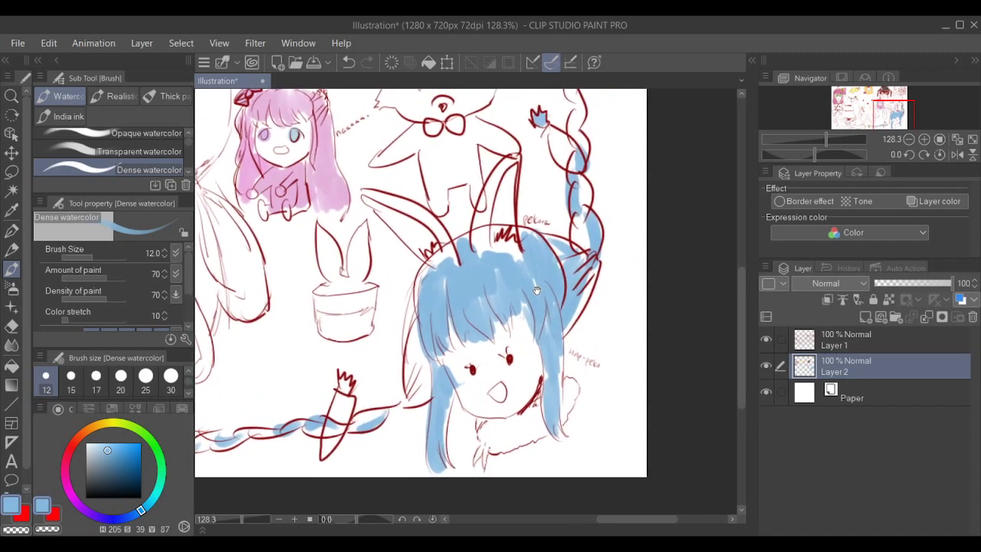
- Pick a pale pink (H 304, S 16, V 90) and paint the tufts at the rabbit ears' bases and the girl's open mouth
click(73, 496)
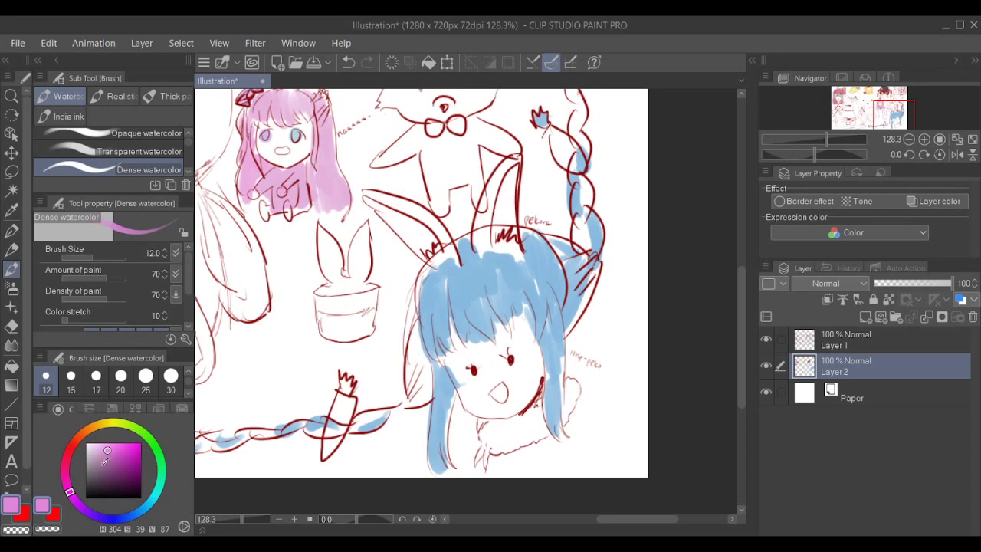
drag(111, 447, 94, 448)
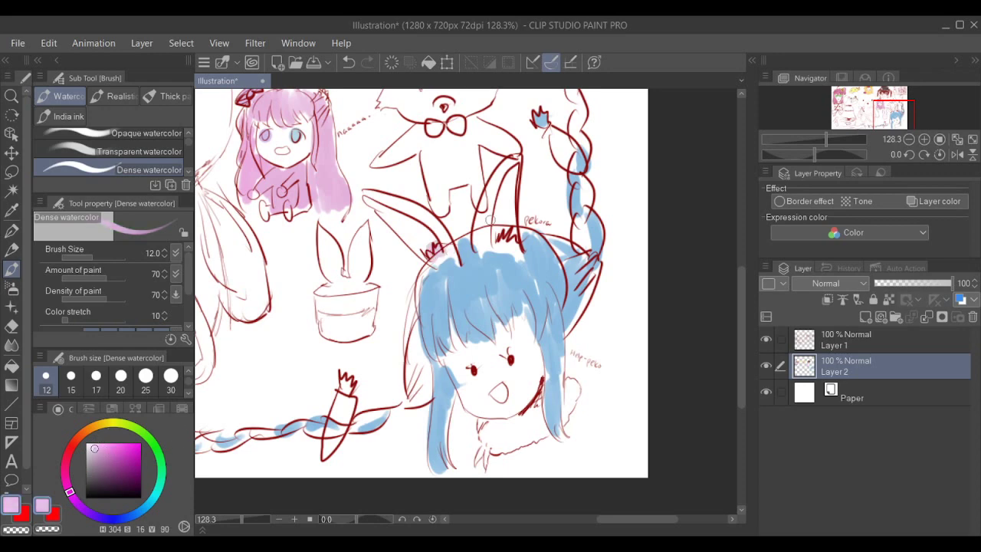
drag(487, 238, 497, 242)
scroll(515, 266, up, 4)
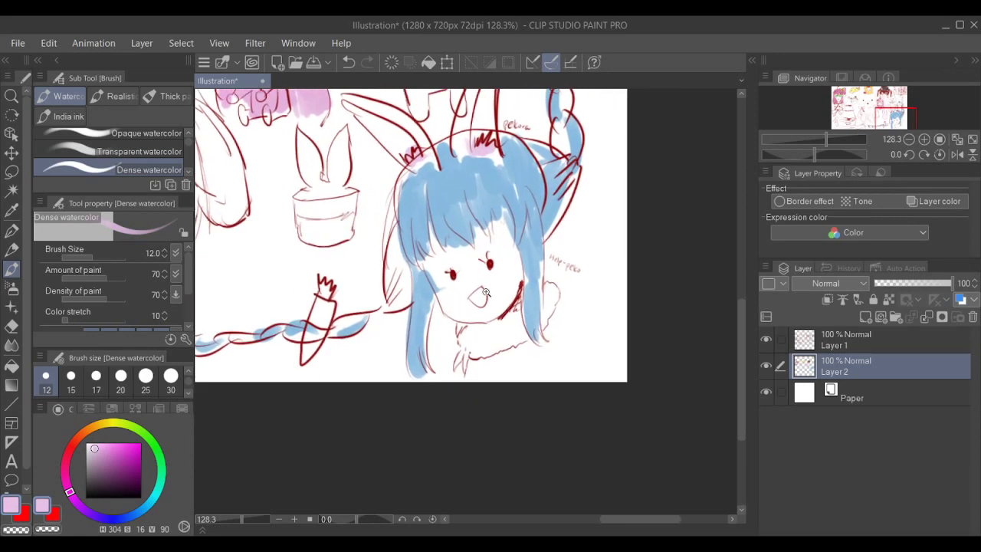
drag(463, 294, 476, 305)
- Pick a muted orange (H 25, S 54, V 78) and paint the carrots tucked into the lower and upper braids
scroll(536, 307, down, 4)
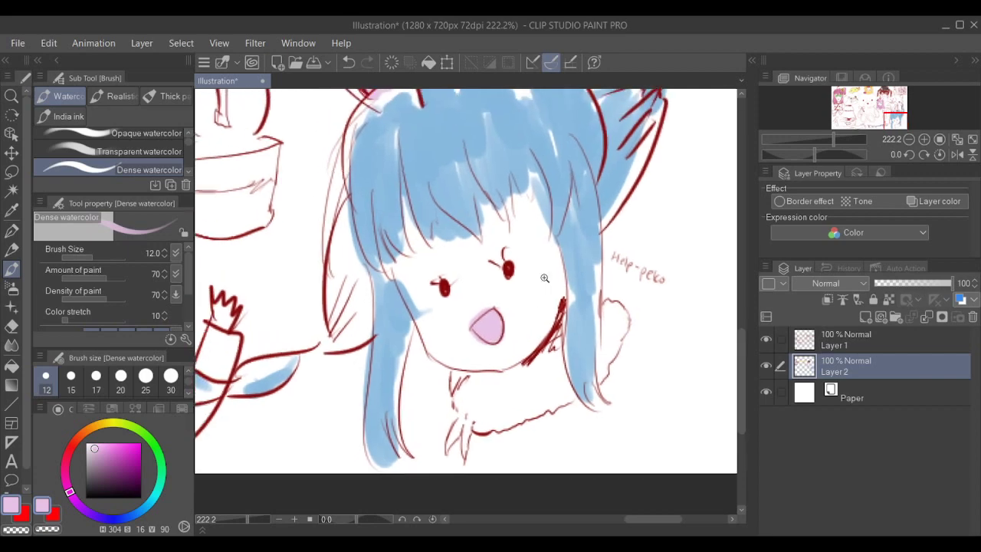
mouse_move(554, 305)
mouse_down()
mouse_move(588, 266)
mouse_move(624, 259)
mouse_up()
drag(89, 437, 86, 431)
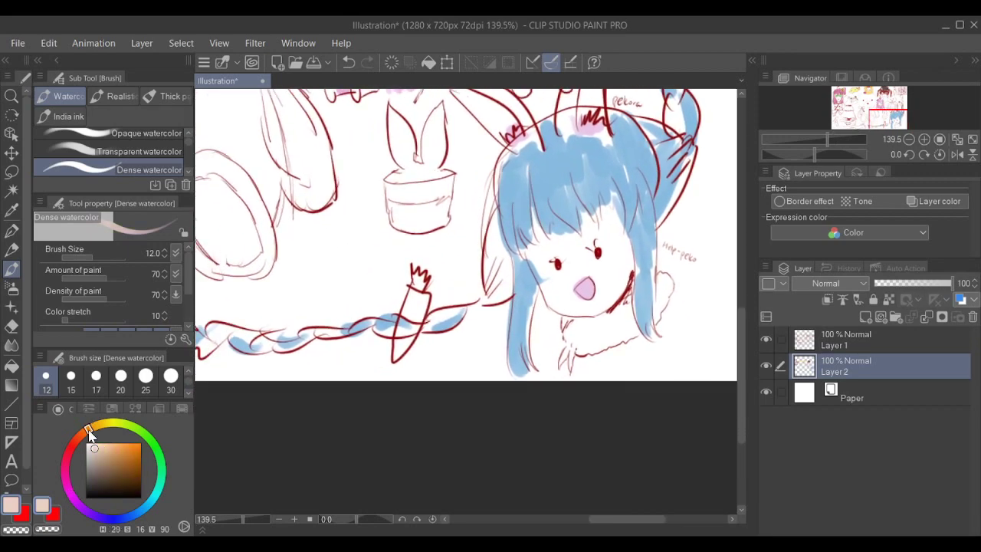
click(115, 455)
mouse_move(400, 323)
mouse_down()
mouse_move(405, 343)
mouse_move(422, 310)
mouse_up()
mouse_move(684, 109)
mouse_down()
mouse_move(649, 138)
mouse_move(583, 232)
mouse_up()
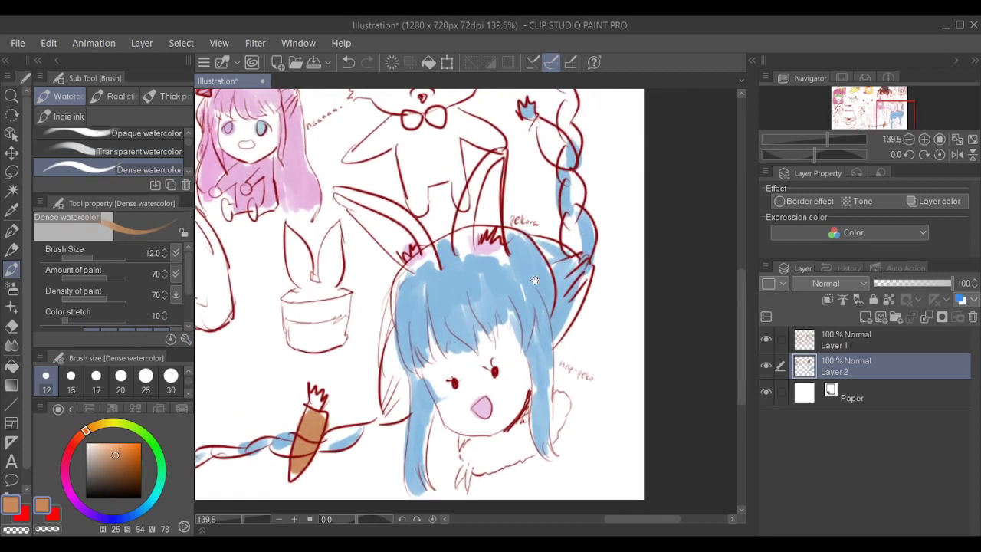
drag(534, 281, 528, 325)
drag(537, 175, 596, 264)
drag(616, 197, 604, 261)
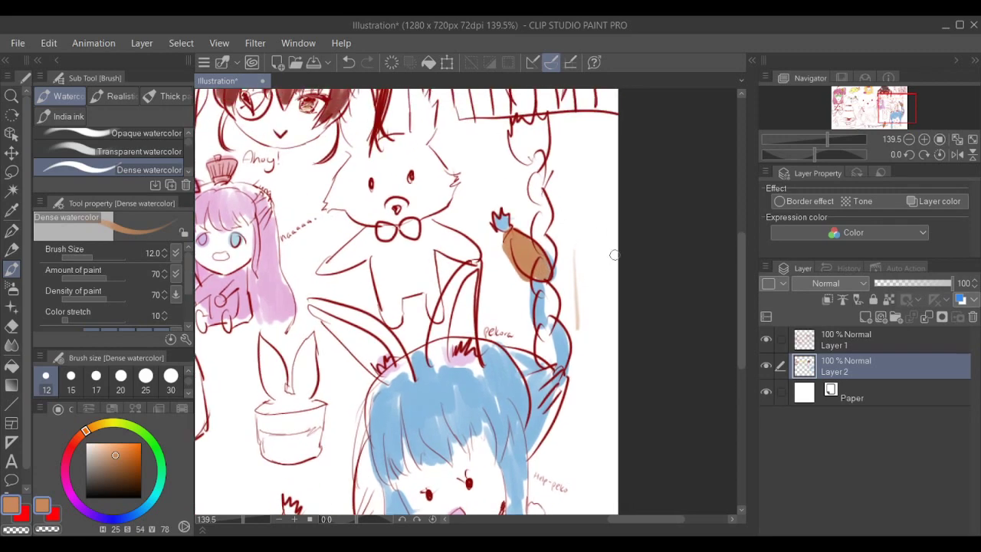
- Undo the stray orange stroke beside the upper braid and erase the blue from the upper carrot's leafy top
key(ctrl+z)
drag(591, 226, 585, 258)
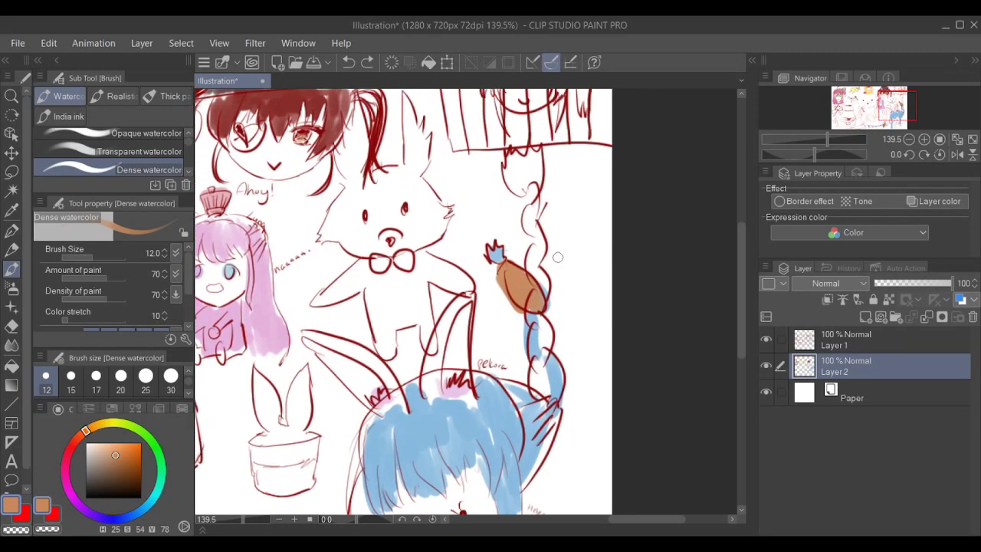
scroll(557, 258, up, 2)
key(e)
drag(465, 253, 487, 259)
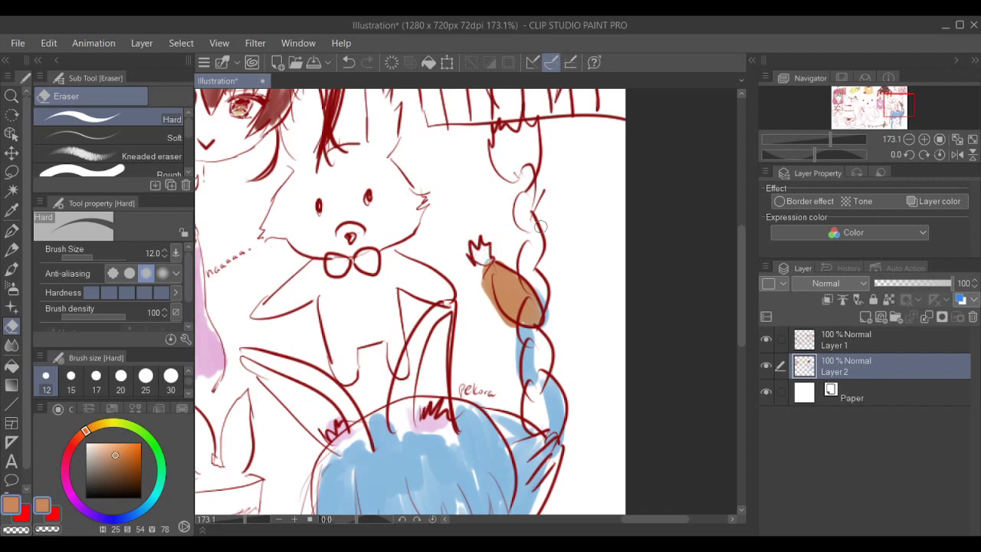
- Sample the hair's light blue (H 205, S 38, V 87) and paint alternating segments of the upper braid above the carrot
key(i)
click(543, 299)
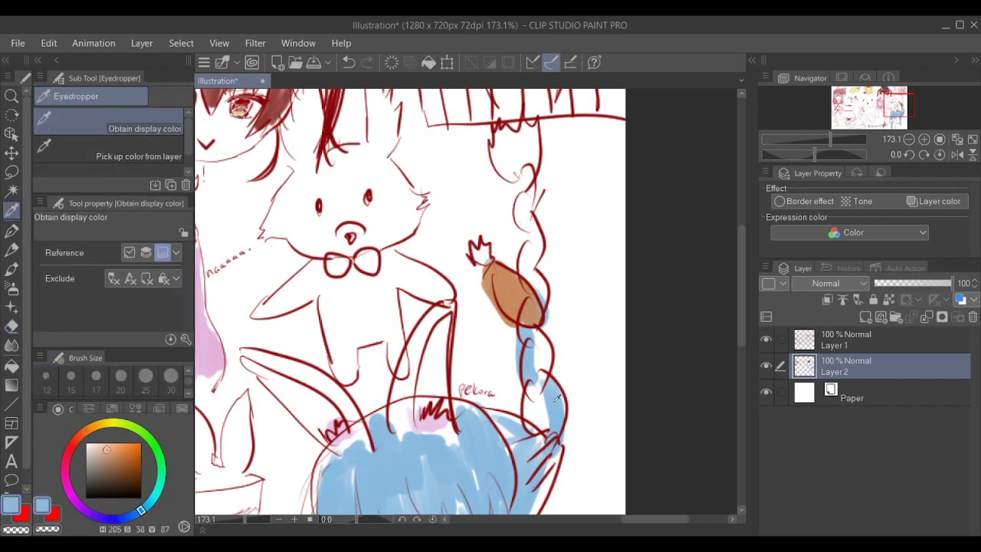
key(p)
click(12, 271)
mouse_move(529, 152)
mouse_down()
mouse_move(521, 178)
mouse_move(532, 130)
mouse_move(536, 246)
mouse_up()
- Pick a light green (H 111, S 38, V 87) and paint the leafy tops of the upper and lower braids' carrots
click(151, 441)
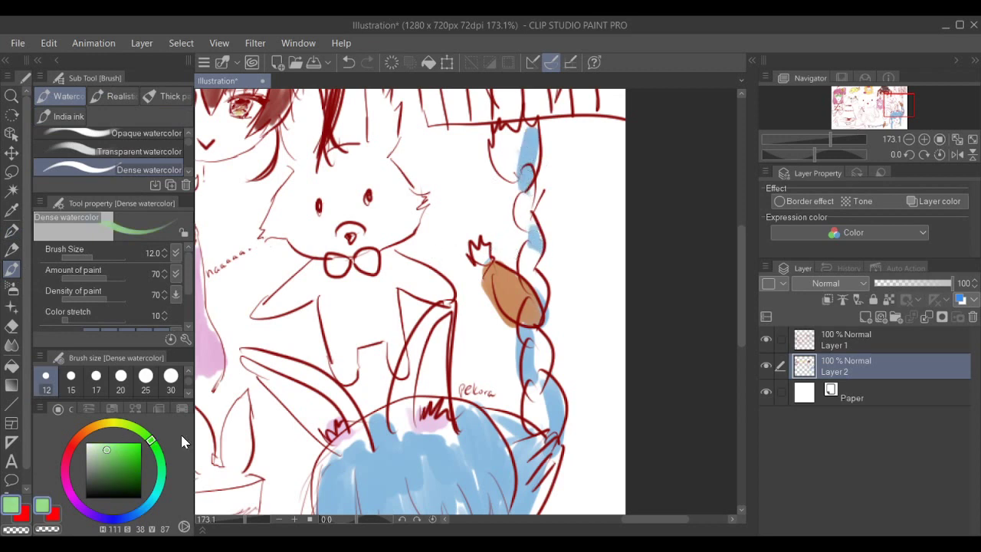
drag(482, 258, 480, 249)
key(p)
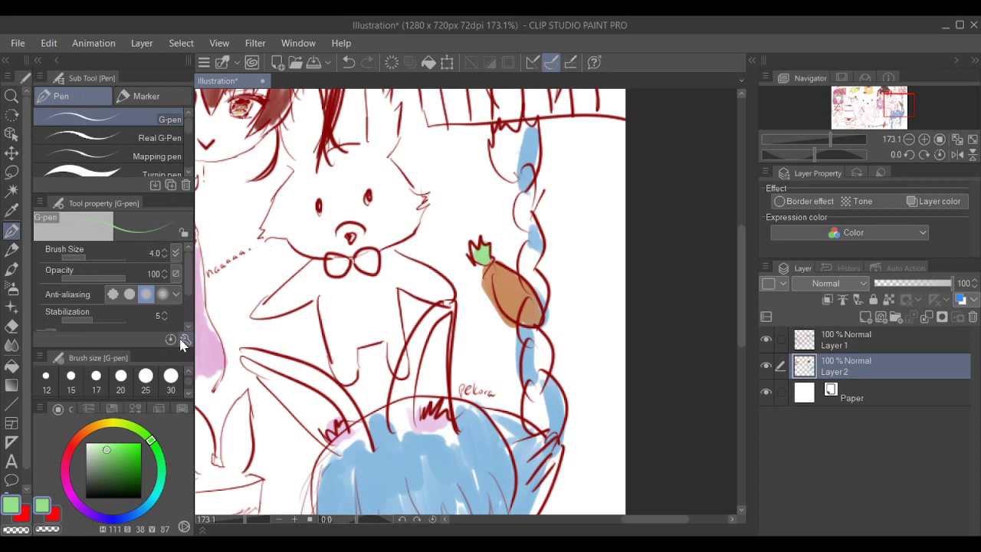
click(20, 270)
drag(373, 355, 471, 232)
mouse_move(344, 482)
mouse_down()
mouse_move(429, 320)
mouse_move(397, 326)
mouse_up()
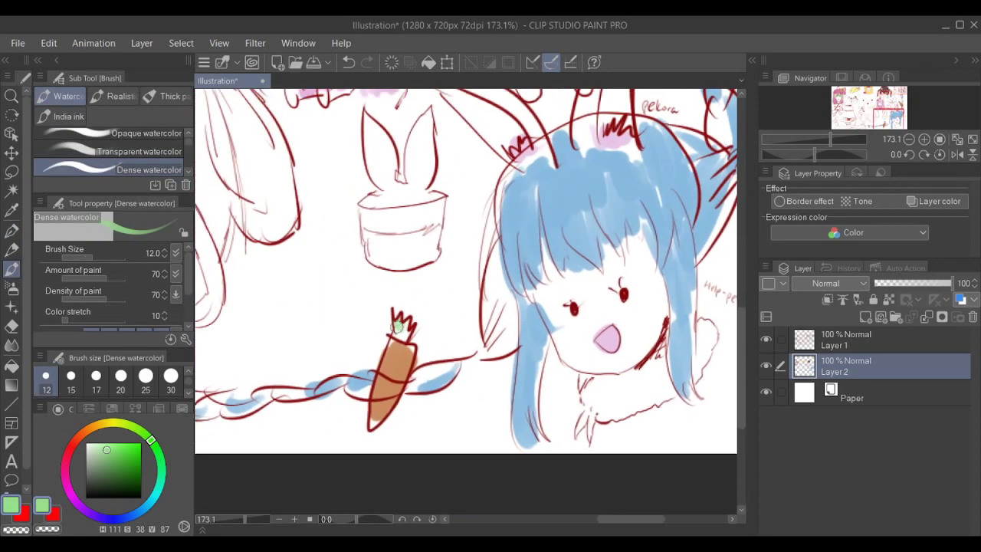
- Pick a bright orange (H 26, S 76, V 90) and paint the long horned creature's body and head along the drawing's lower edge
scroll(450, 300, down, 6)
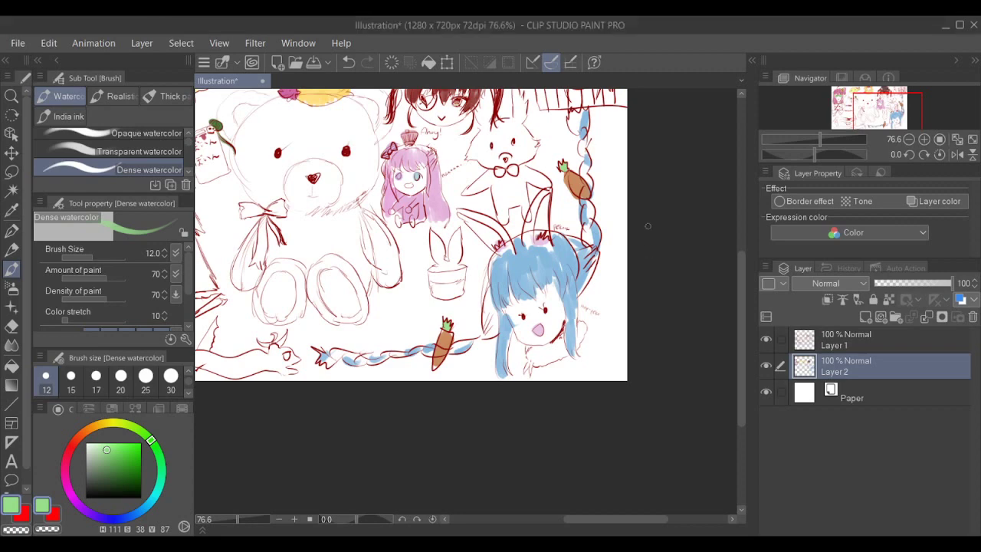
drag(584, 297, 630, 304)
scroll(633, 321, up, 3)
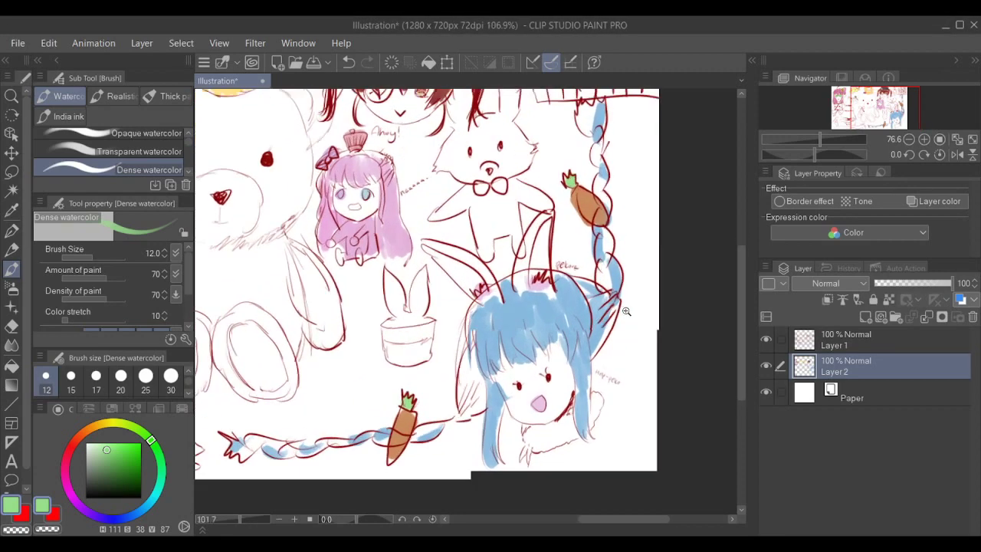
drag(421, 395, 575, 328)
scroll(574, 327, down, 6)
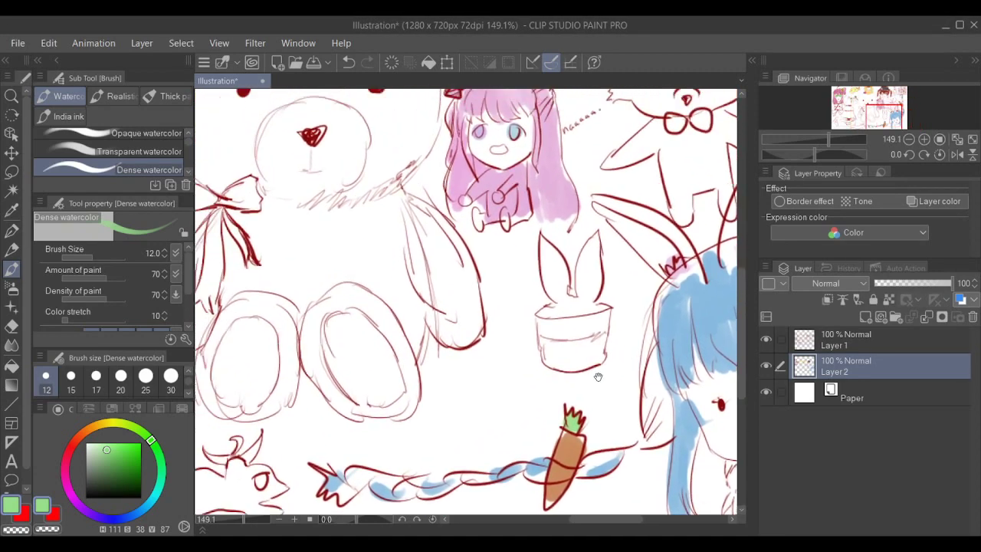
scroll(571, 346, up, 3)
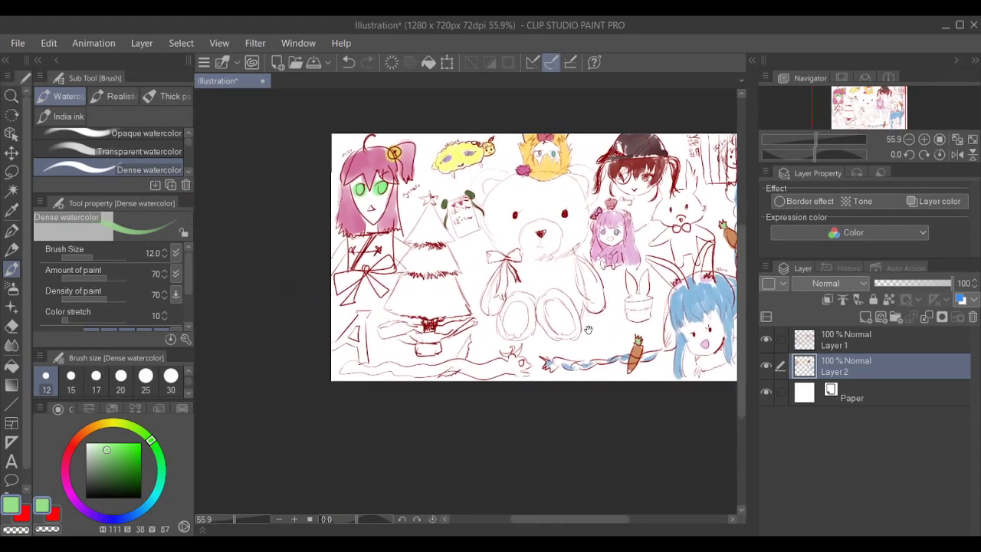
mouse_move(97, 427)
mouse_down()
mouse_move(94, 443)
mouse_move(130, 447)
mouse_up()
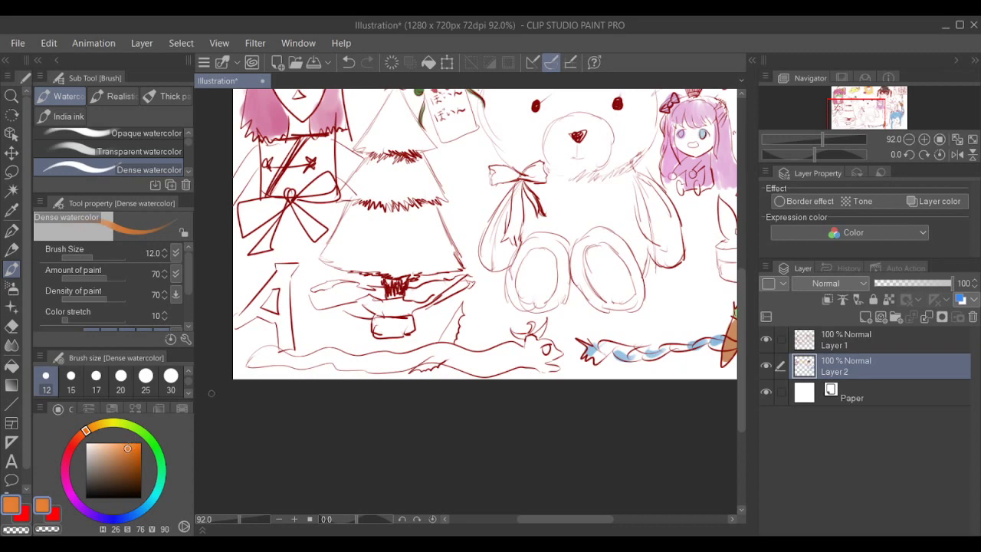
scroll(276, 308, up, 3)
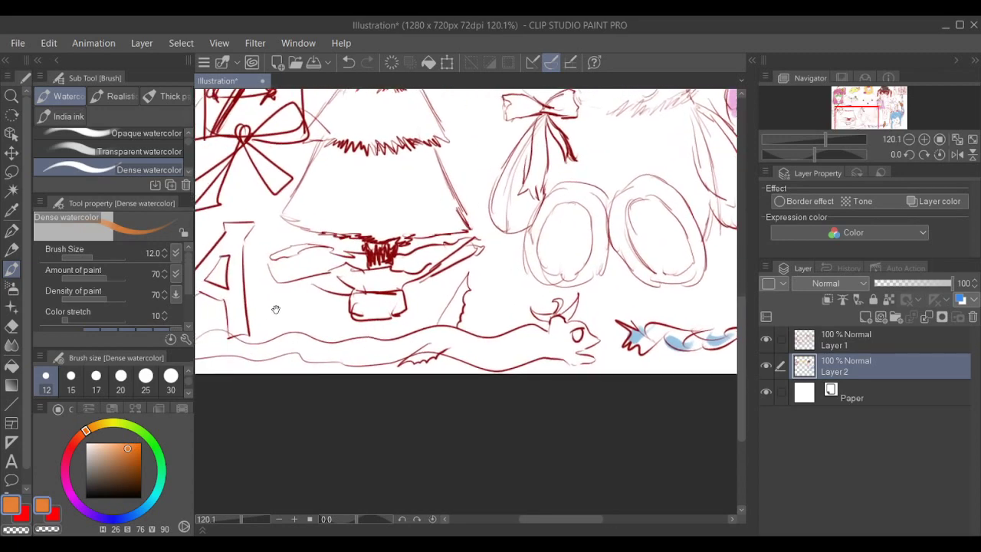
drag(276, 308, 292, 305)
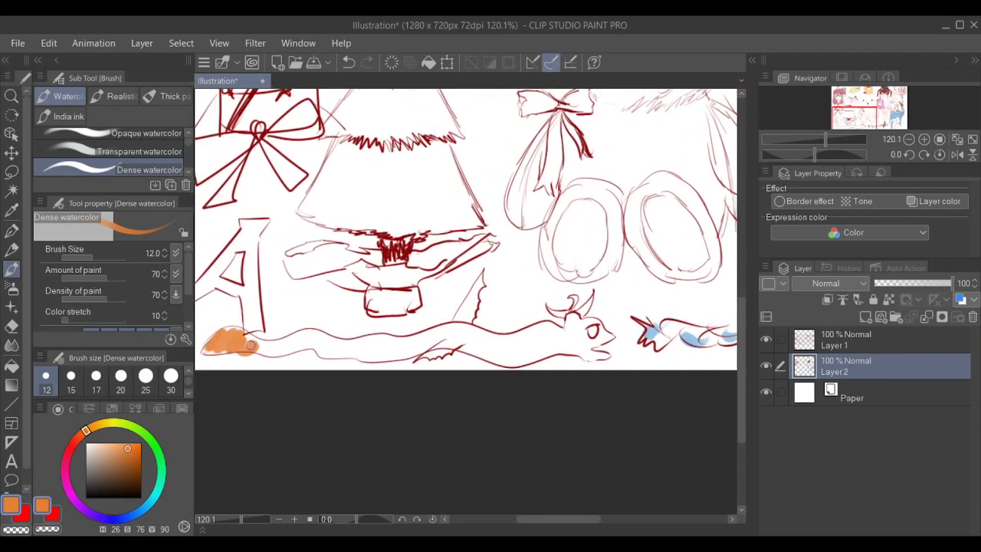
mouse_move(251, 345)
mouse_down()
mouse_move(312, 339)
mouse_move(380, 355)
mouse_move(423, 339)
mouse_up()
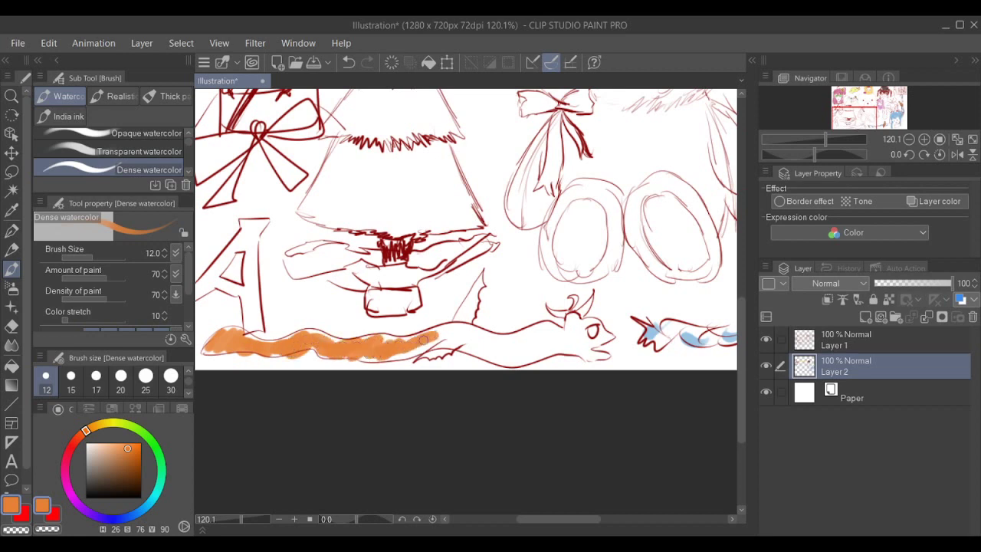
mouse_move(490, 347)
mouse_down()
mouse_move(527, 355)
mouse_move(559, 335)
mouse_up()
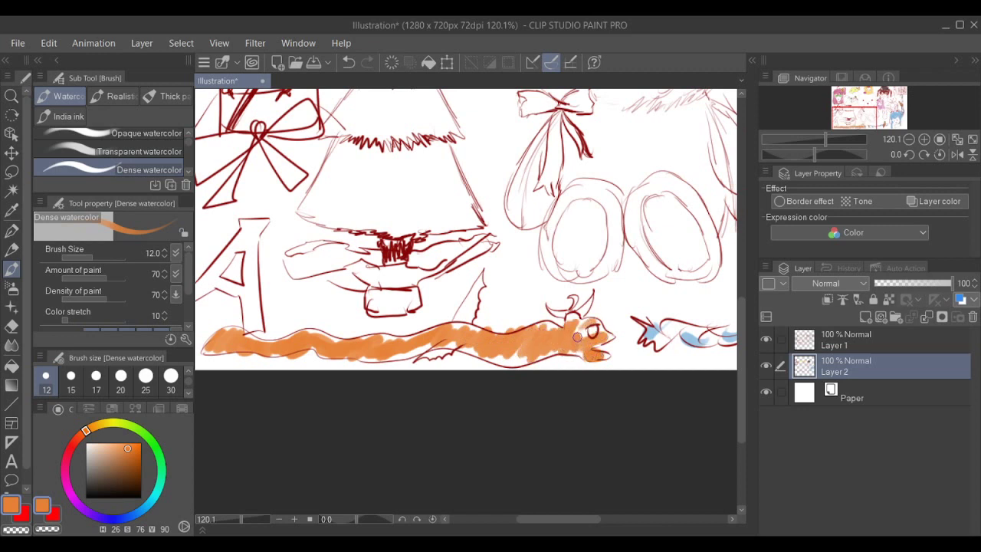
- Paint the orange creature's eye purple (H 281, S 76, V 90) and its horns and fins dark brown (H 23, S 68, V 33)
drag(73, 454, 69, 490)
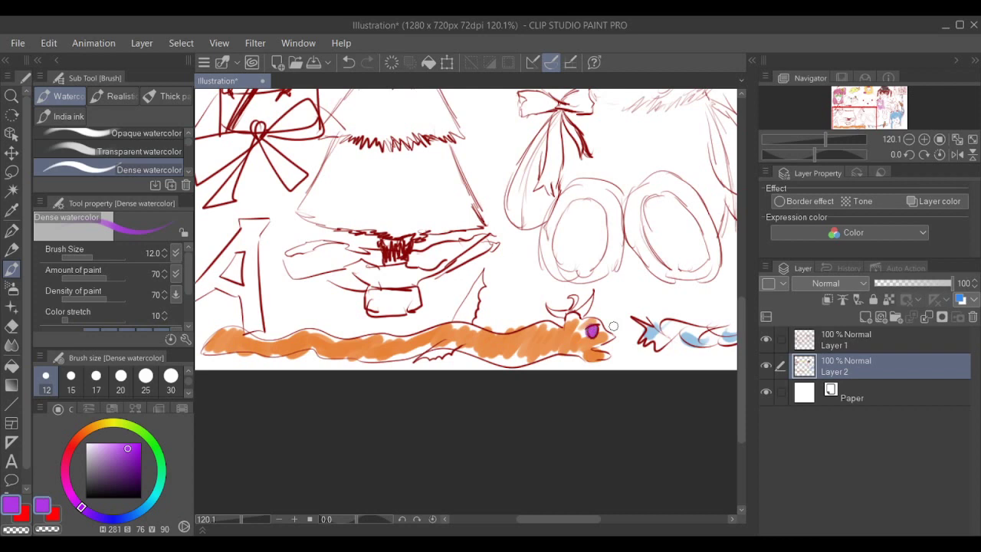
drag(499, 345, 475, 364)
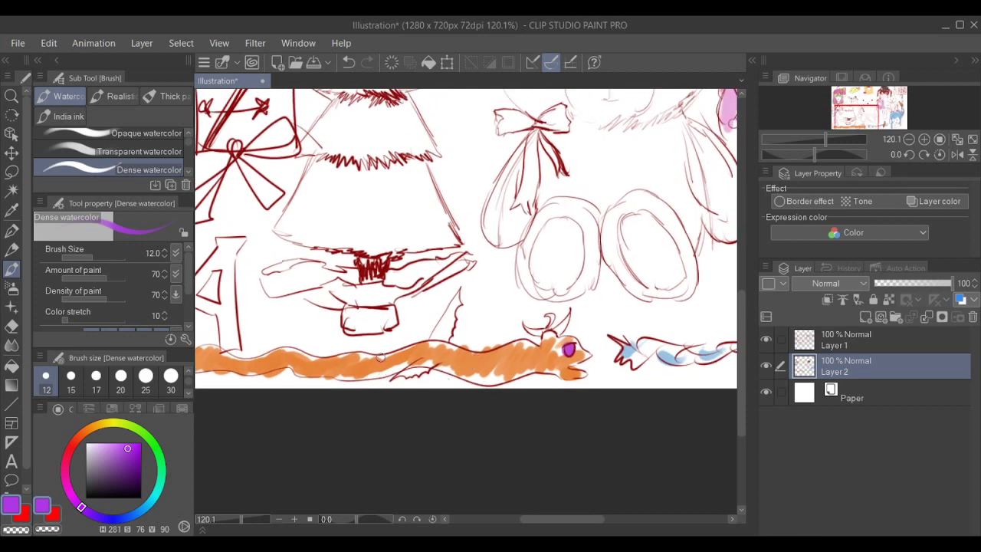
click(91, 437)
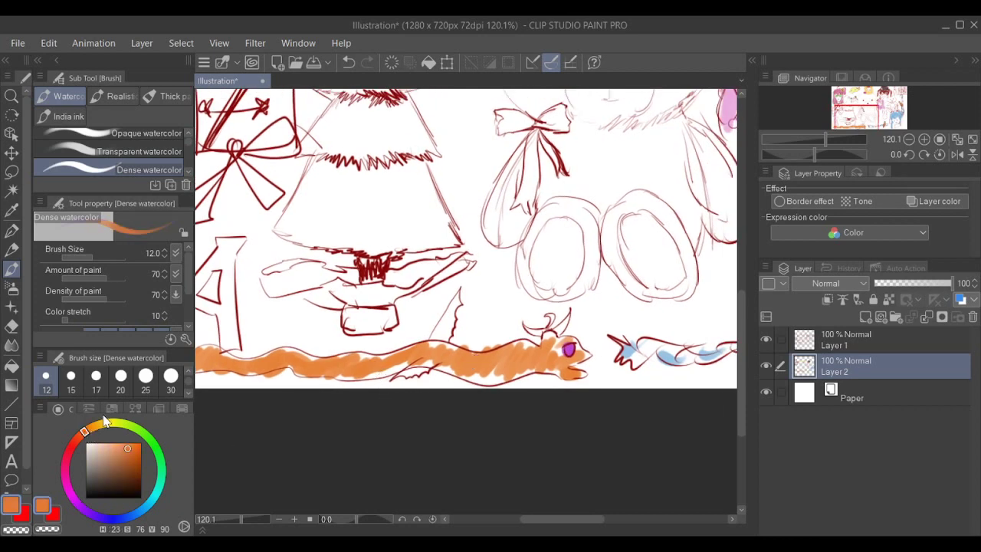
drag(122, 447, 123, 478)
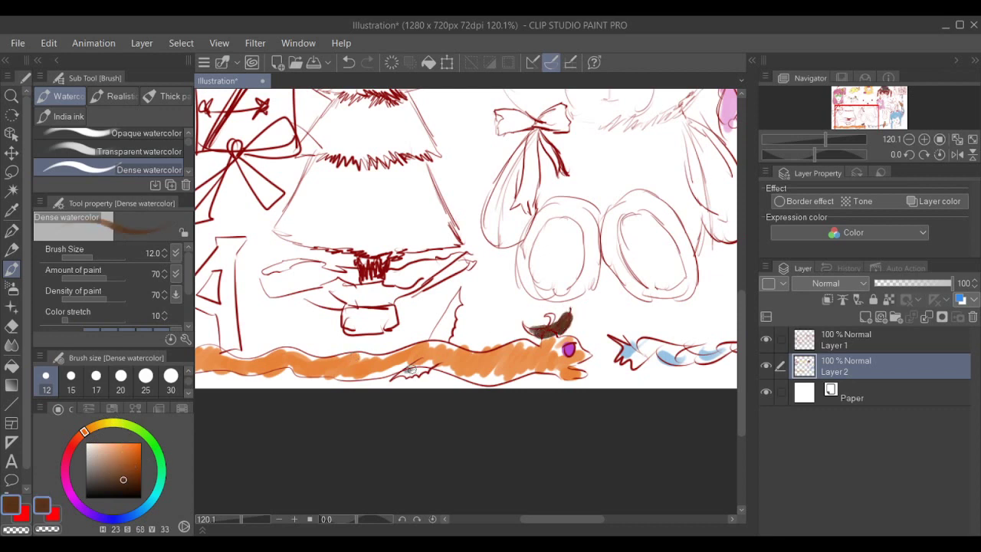
mouse_move(443, 330)
mouse_down()
mouse_move(452, 306)
mouse_move(453, 334)
mouse_up()
drag(595, 266, 574, 337)
- Pick a navy blue (H 236, S 68, V 33) and paint the large letter A above the orange creature's tail
scroll(574, 322, down, 4)
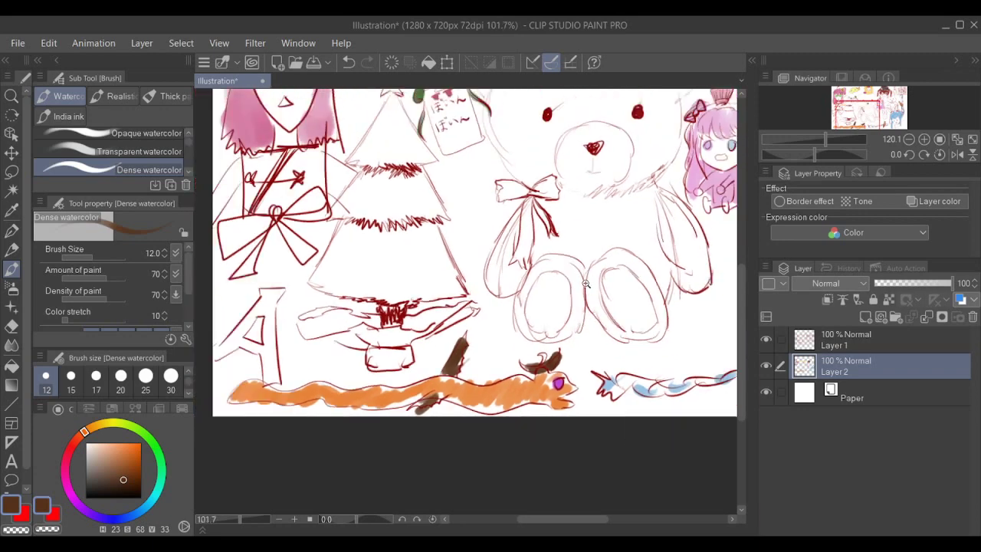
scroll(536, 306, up, 5)
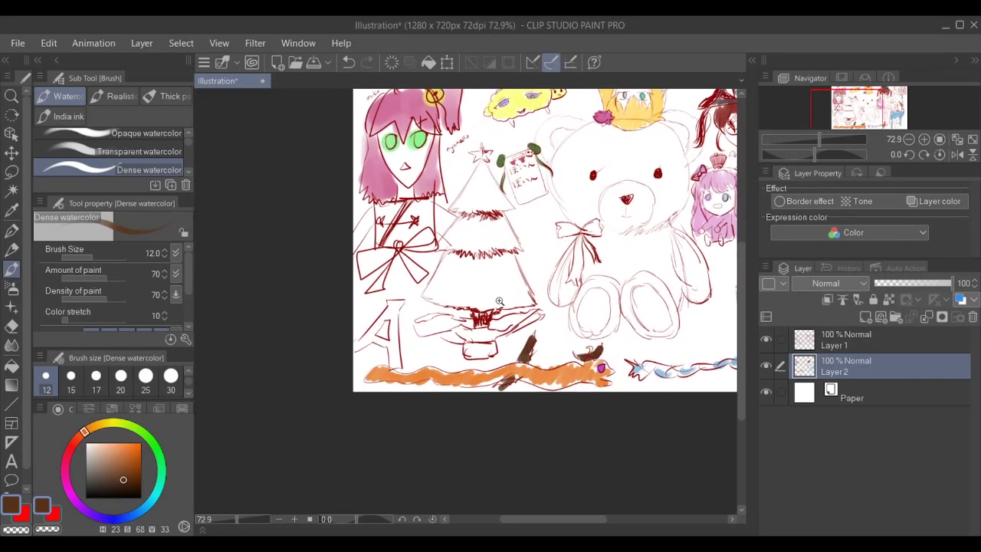
click(119, 518)
mouse_move(335, 315)
mouse_down()
mouse_move(302, 359)
mouse_move(337, 316)
mouse_move(332, 361)
mouse_up()
drag(344, 322, 349, 349)
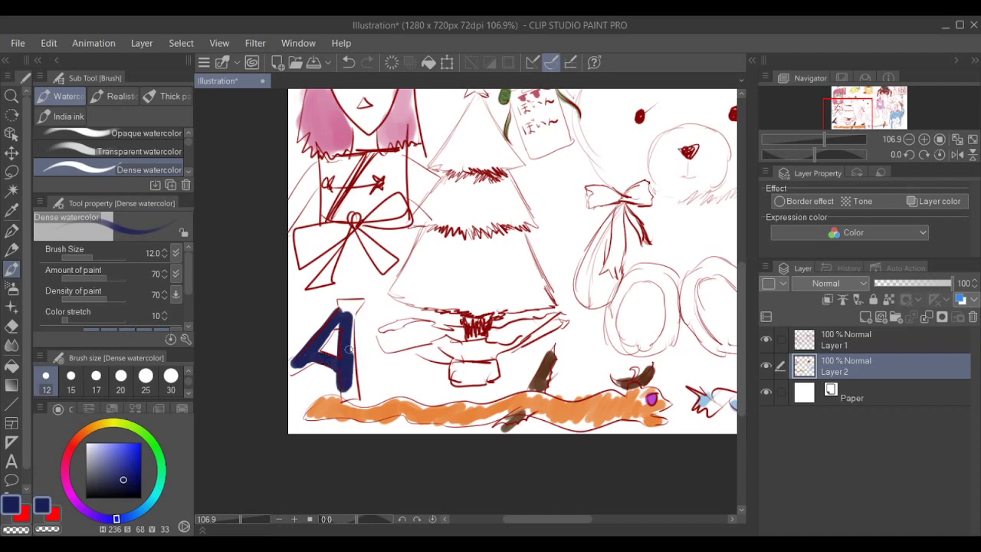
- Pick a reddish brown (H 23, S 71, V 74) and paint the caged girl's bangs, side locks, ahoge and side ponytail
drag(499, 277, 412, 305)
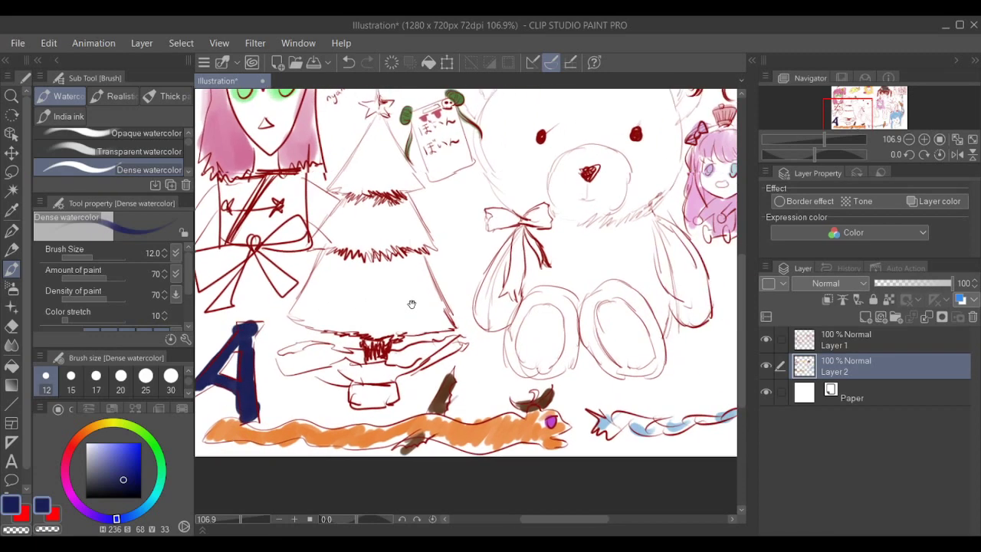
drag(562, 243, 532, 243)
drag(714, 173, 618, 245)
scroll(618, 246, up, 4)
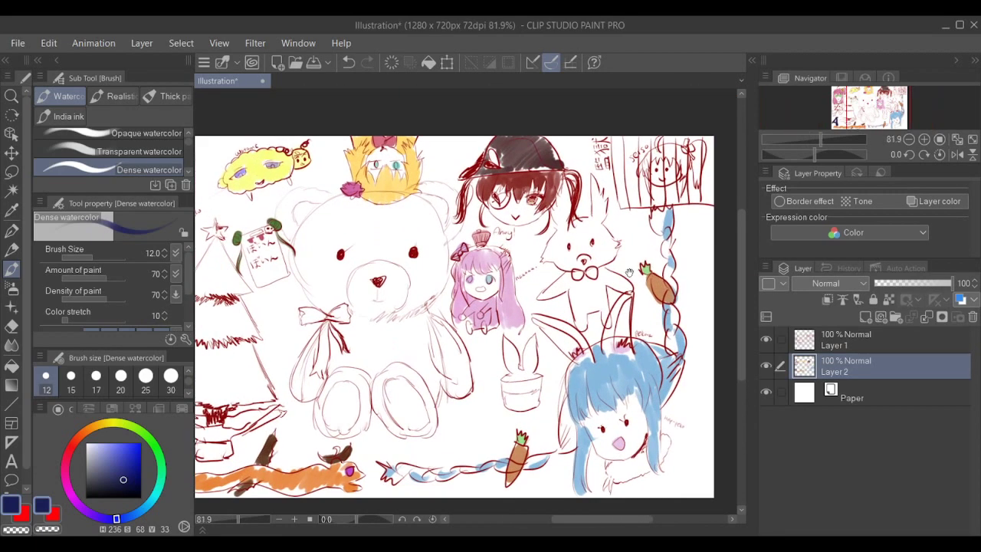
scroll(628, 230, up, 5)
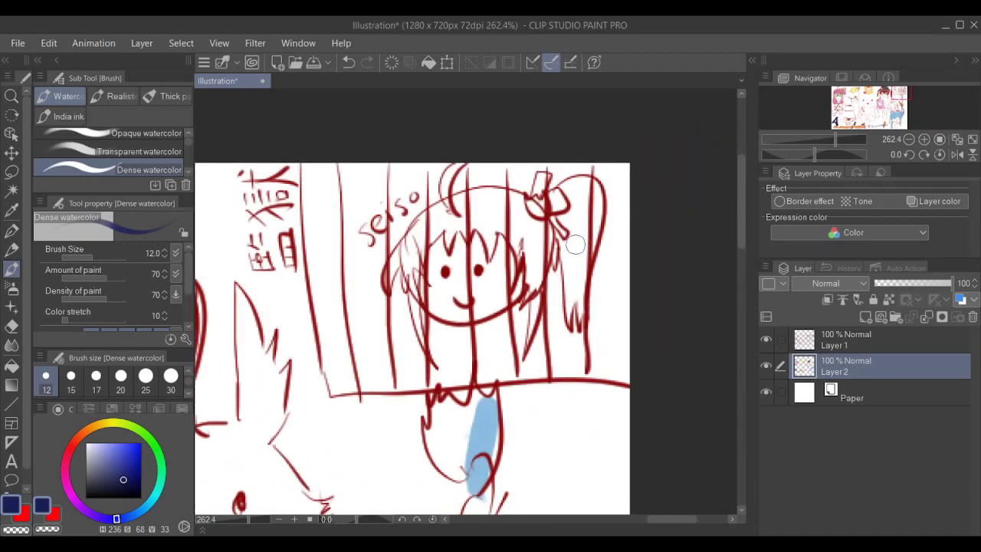
click(80, 437)
drag(82, 434, 85, 432)
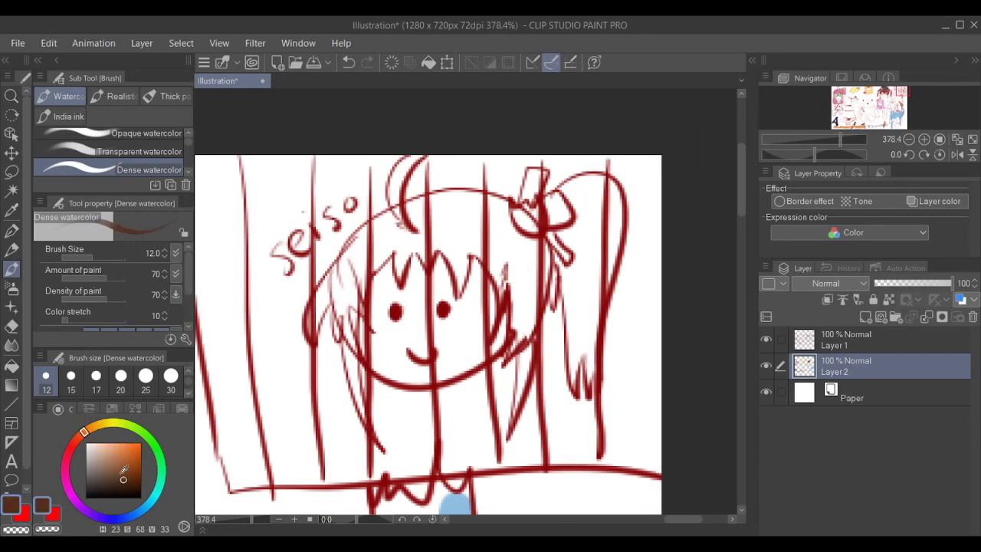
drag(121, 469, 124, 457)
mouse_move(354, 249)
mouse_down()
mouse_move(314, 310)
mouse_move(336, 341)
mouse_up()
drag(345, 288, 361, 414)
mouse_move(392, 216)
mouse_down()
mouse_move(357, 270)
mouse_move(403, 180)
mouse_move(417, 276)
mouse_up()
mouse_move(436, 197)
mouse_down()
mouse_move(430, 218)
mouse_move(460, 261)
mouse_move(453, 230)
mouse_move(483, 230)
mouse_move(509, 215)
mouse_move(529, 322)
mouse_move(513, 400)
mouse_up()
mouse_move(564, 234)
mouse_down()
mouse_move(571, 265)
mouse_move(606, 237)
mouse_move(594, 299)
mouse_move(578, 180)
mouse_move(604, 189)
mouse_move(576, 370)
mouse_up()
drag(570, 246, 556, 245)
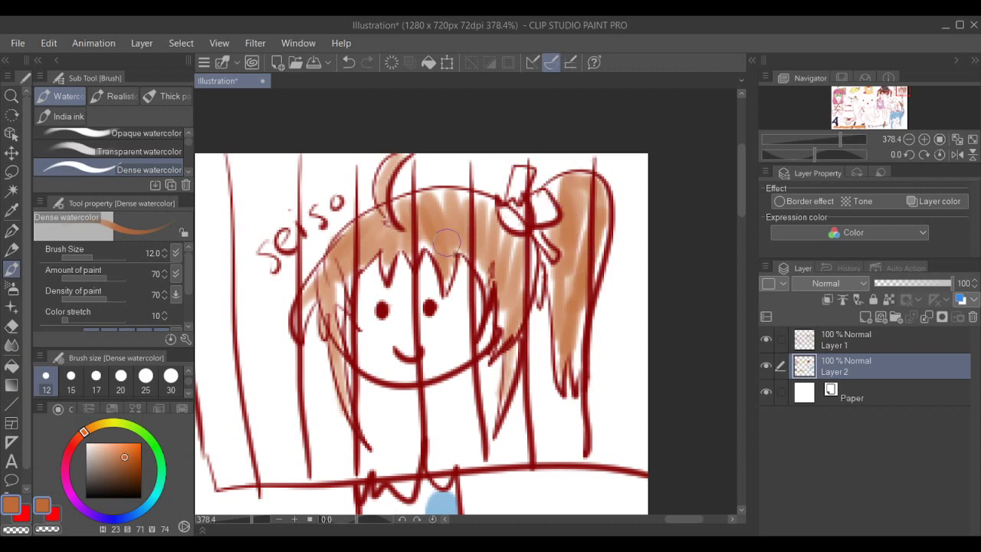
- Paint the caged girl's hair ribbon green (H 101, S 71, V 74) and add black accents to it
click(148, 436)
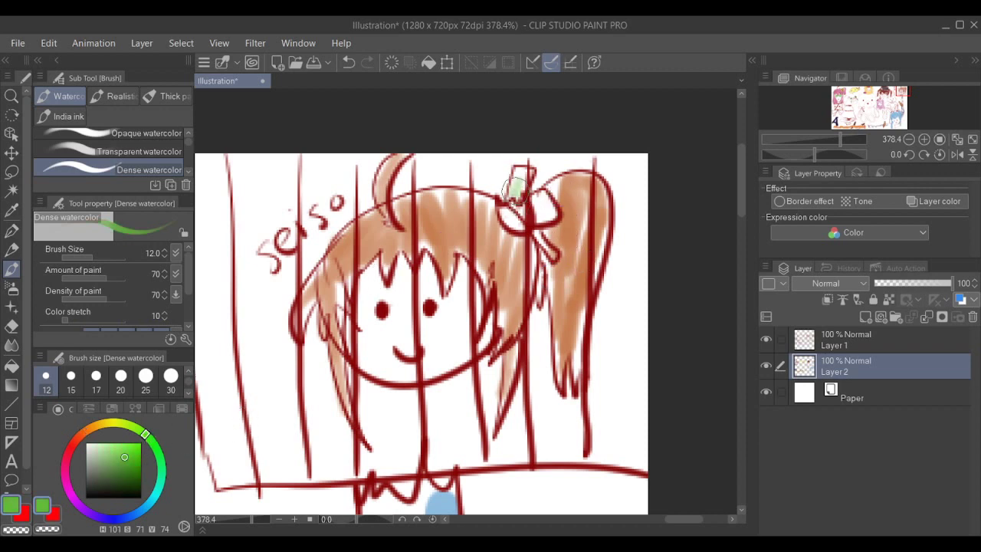
drag(515, 187, 545, 218)
click(139, 497)
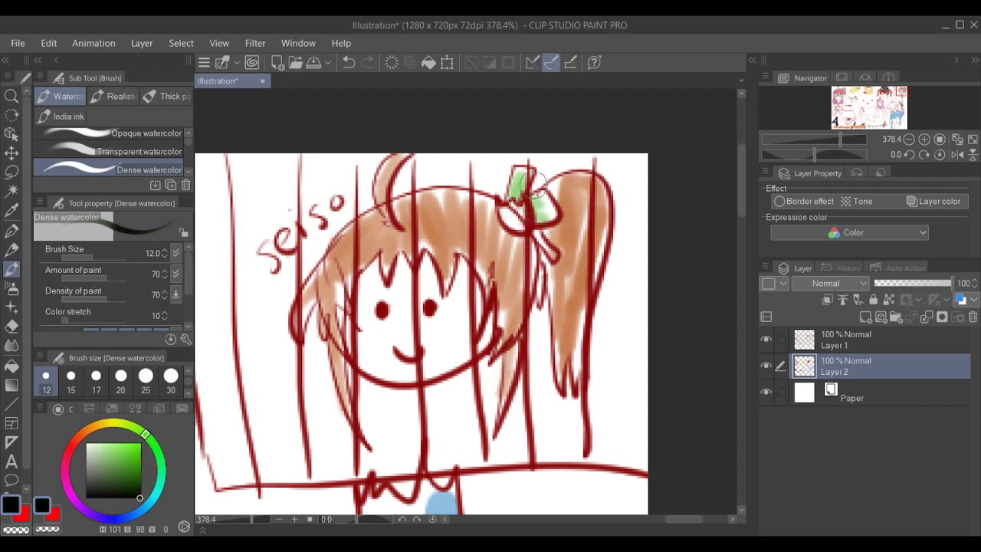
mouse_move(529, 178)
mouse_down()
mouse_move(519, 199)
mouse_move(520, 184)
mouse_move(548, 219)
mouse_move(536, 219)
mouse_move(544, 246)
mouse_move(527, 242)
mouse_move(548, 225)
mouse_up()
drag(508, 352, 460, 322)
drag(458, 418, 591, 356)
- Pick a muted pink (H 324, S 49, V 73) and paint one loop and the short tail of the teddy bear's bow
scroll(592, 356, down, 2)
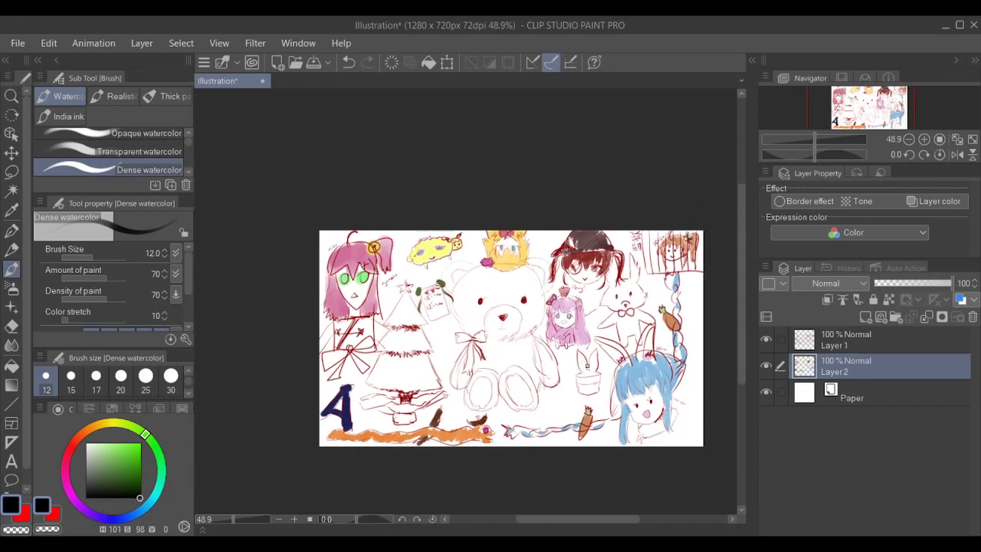
scroll(597, 331, up, 1)
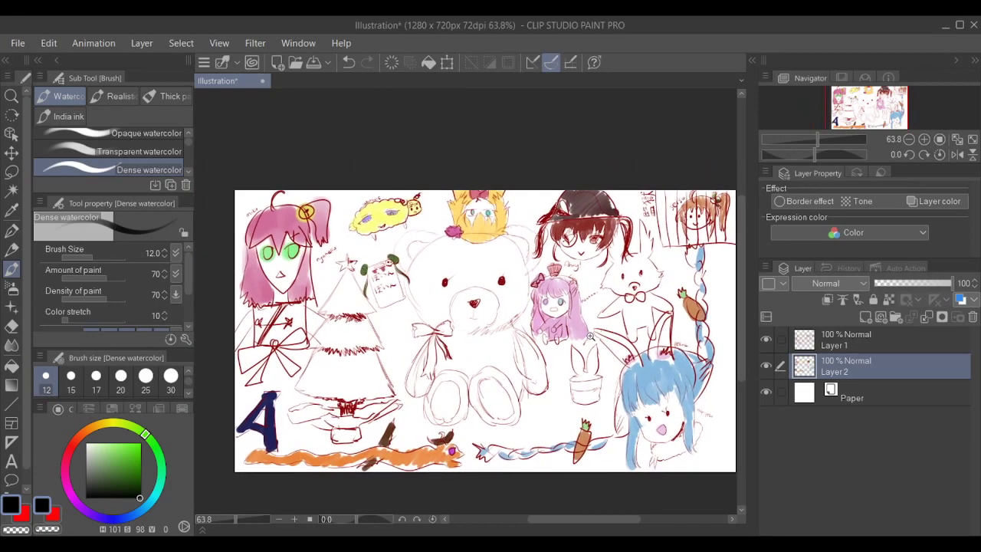
scroll(593, 335, up, 3)
scroll(590, 340, down, 1)
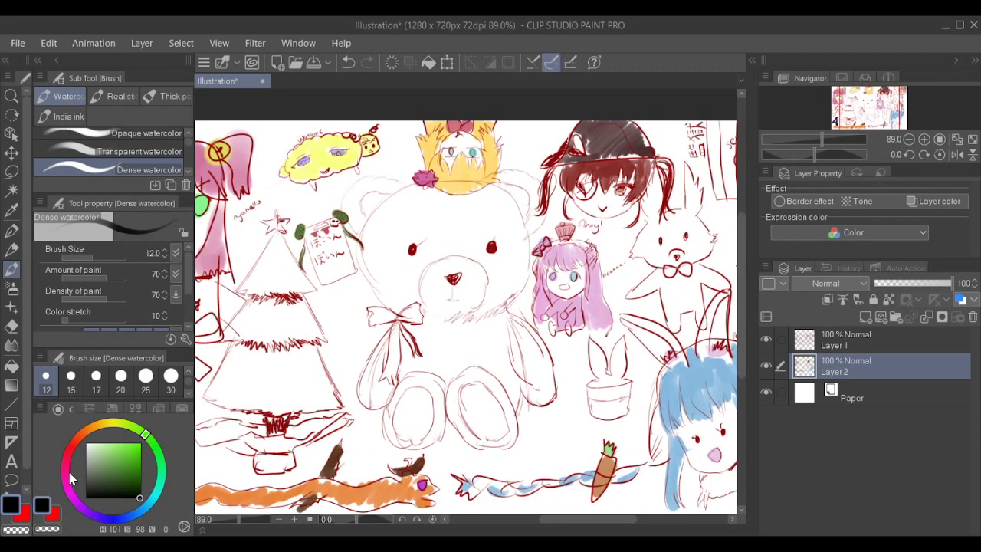
drag(70, 479, 66, 482)
click(117, 451)
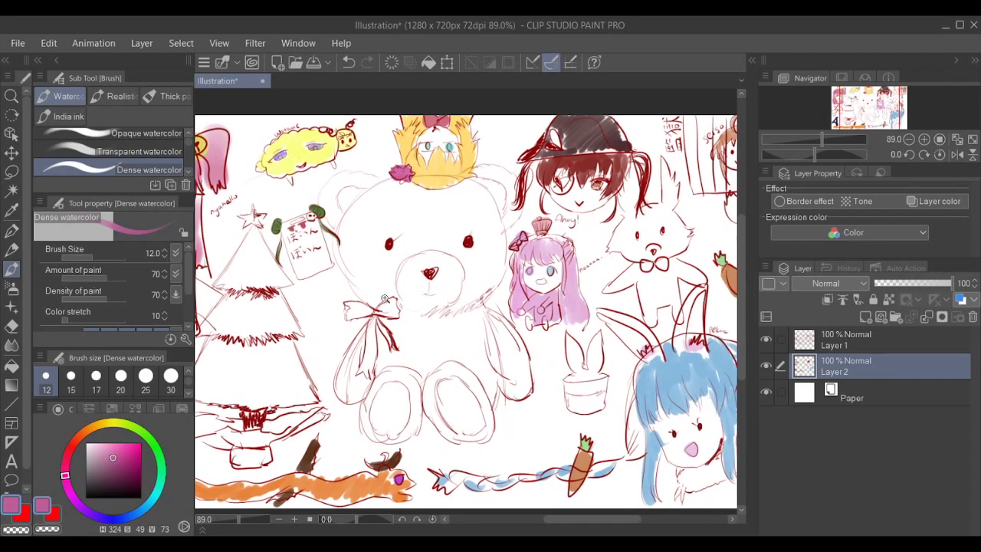
scroll(360, 307, up, 6)
click(314, 308)
mouse_move(315, 307)
mouse_down()
mouse_move(372, 299)
mouse_move(337, 308)
mouse_move(331, 298)
mouse_move(413, 314)
mouse_move(405, 351)
mouse_move(422, 387)
mouse_up()
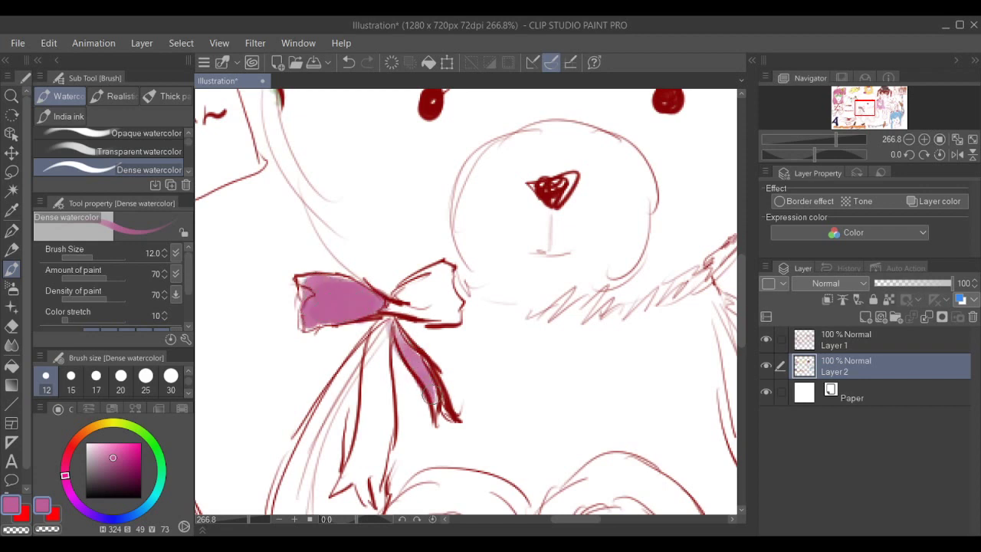
- Pick a blue-violet (H 242, S 49, V 73) and paint the other loop and the long tail of the teddy bear's bow
click(111, 513)
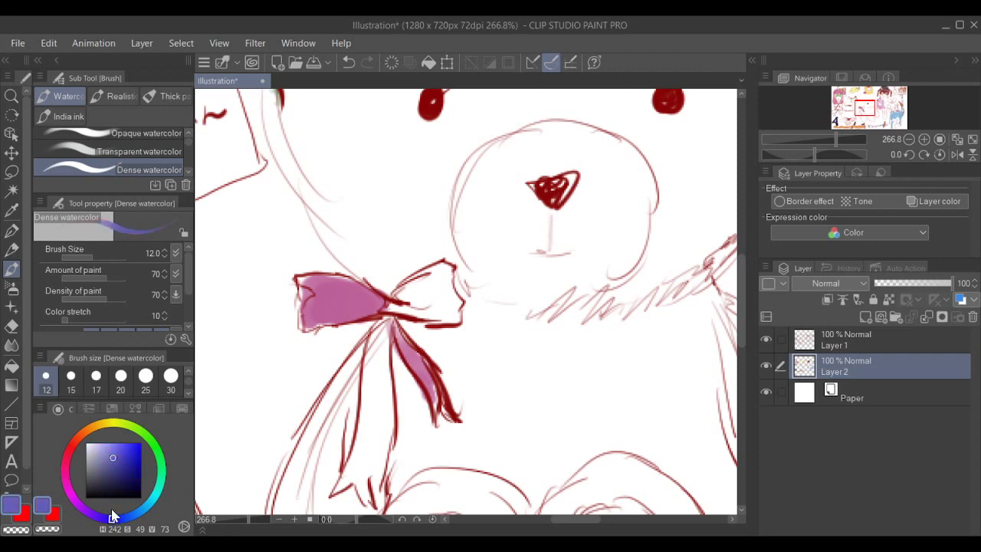
scroll(357, 358, down, 2)
mouse_move(379, 282)
mouse_down()
mouse_move(368, 360)
mouse_move(383, 284)
mouse_move(361, 417)
mouse_move(365, 379)
mouse_move(346, 443)
mouse_move(371, 426)
mouse_move(377, 333)
mouse_move(404, 250)
mouse_move(396, 259)
mouse_move(442, 255)
mouse_move(439, 288)
mouse_move(425, 263)
mouse_move(408, 263)
mouse_move(439, 272)
mouse_move(436, 234)
mouse_up()
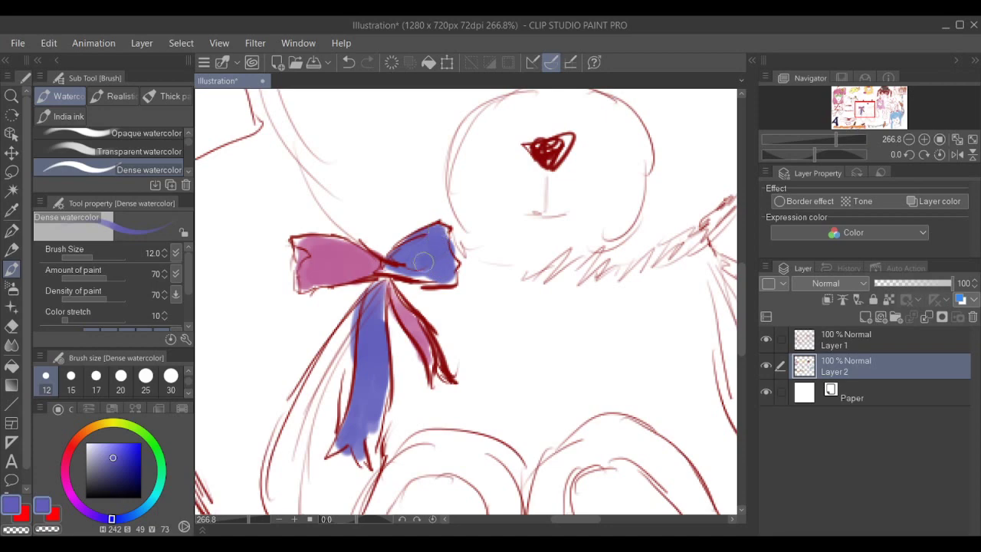
drag(505, 276, 443, 295)
scroll(515, 280, up, 2)
scroll(515, 284, down, 6)
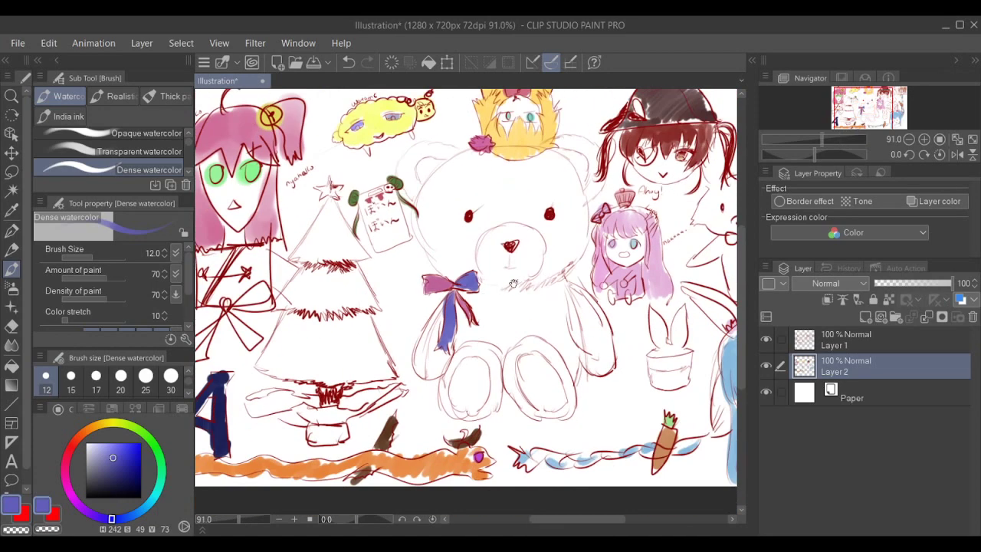
scroll(482, 295, up, 6)
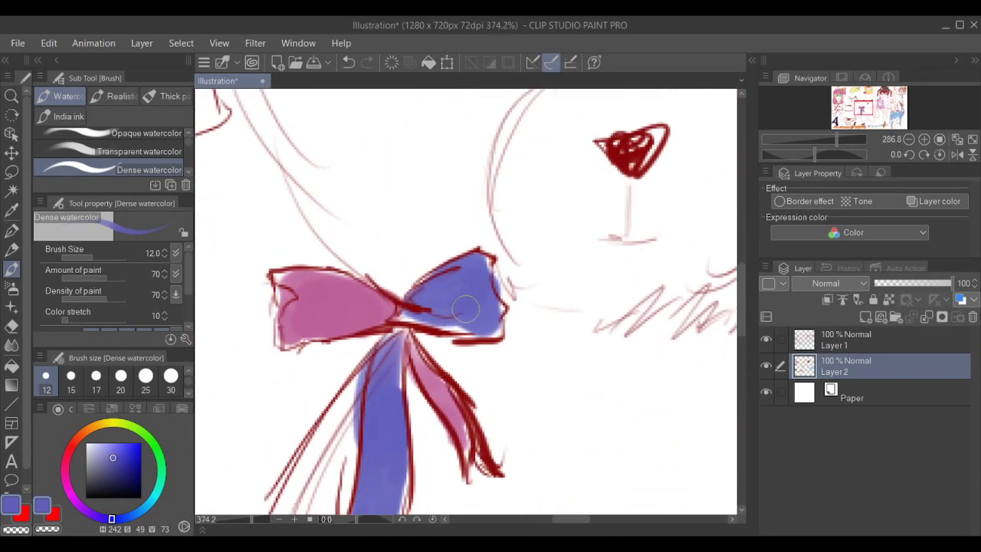
- Pick a dark brown (H 17, S 81, V 37) and shade the upper parts of both loops of the teddy bear's bow
click(81, 436)
drag(131, 466, 131, 476)
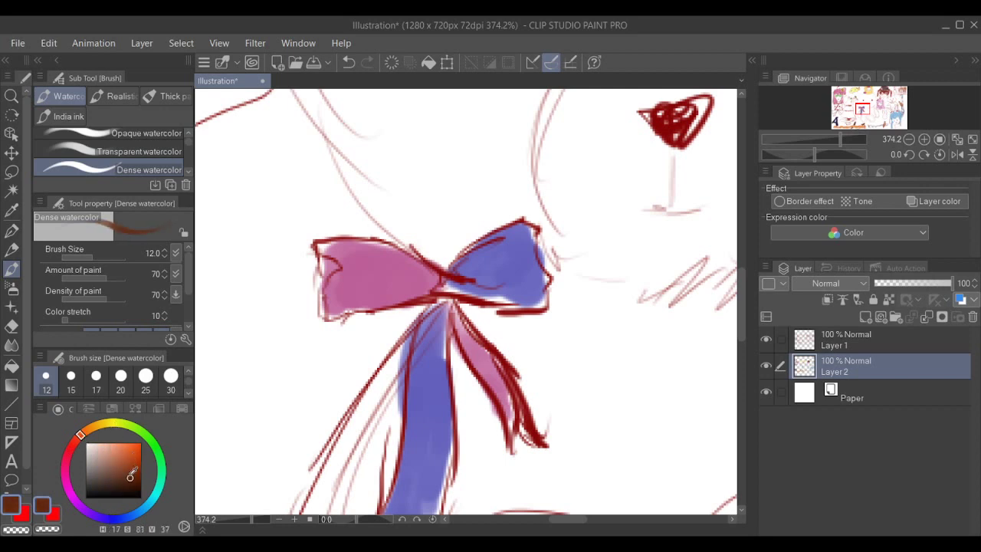
drag(468, 296, 458, 299)
mouse_move(326, 257)
mouse_down()
mouse_move(367, 260)
mouse_move(316, 256)
mouse_move(388, 273)
mouse_move(318, 241)
mouse_move(420, 285)
mouse_move(463, 229)
mouse_move(459, 274)
mouse_move(465, 258)
mouse_move(442, 281)
mouse_move(506, 243)
mouse_move(465, 259)
mouse_move(458, 274)
mouse_move(505, 249)
mouse_up()
scroll(572, 228, down, 10)
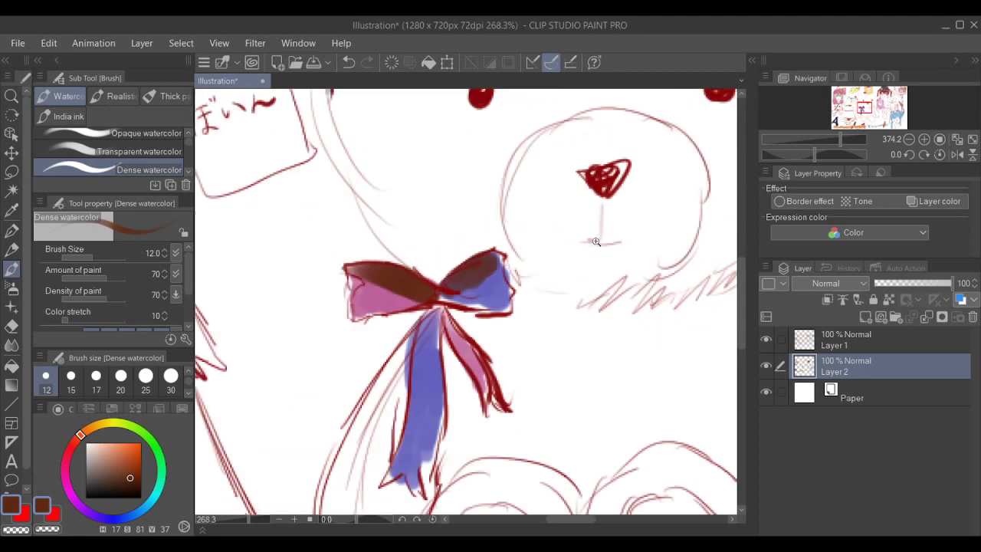
scroll(674, 233, up, 4)
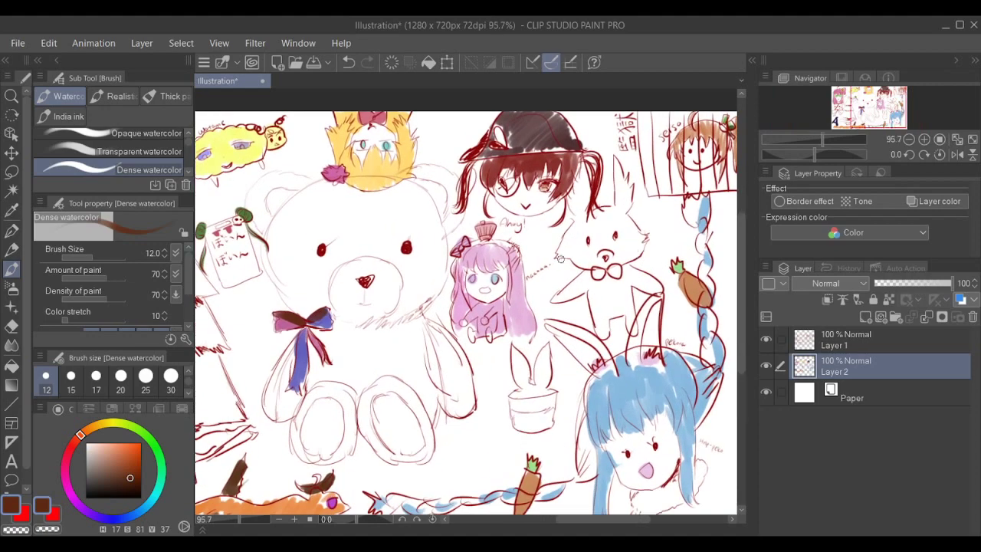
drag(451, 306, 463, 337)
scroll(463, 336, down, 3)
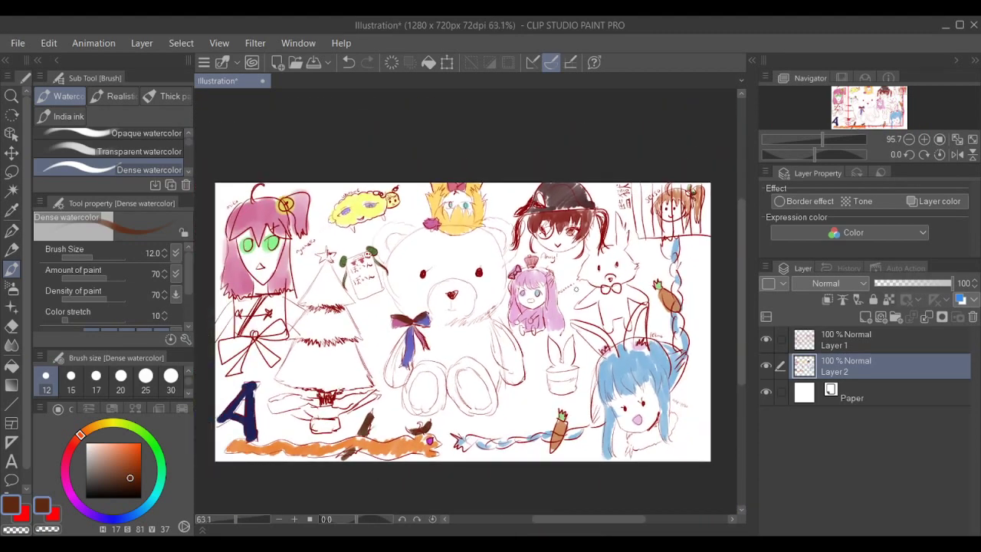
- Add a new layer above the line art and select the G-pen for signing beneath the blue-haired girl's chin
click(866, 316)
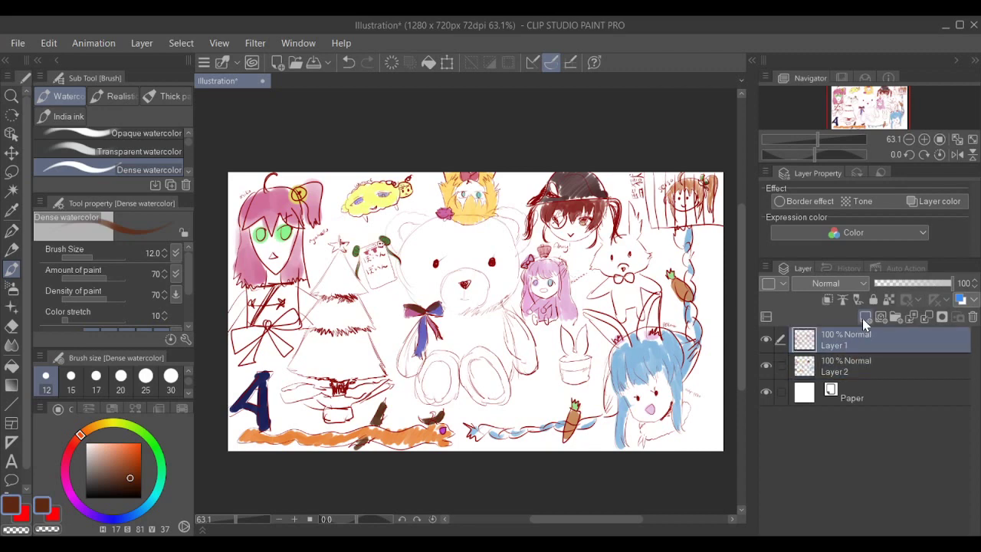
scroll(676, 391, up, 6)
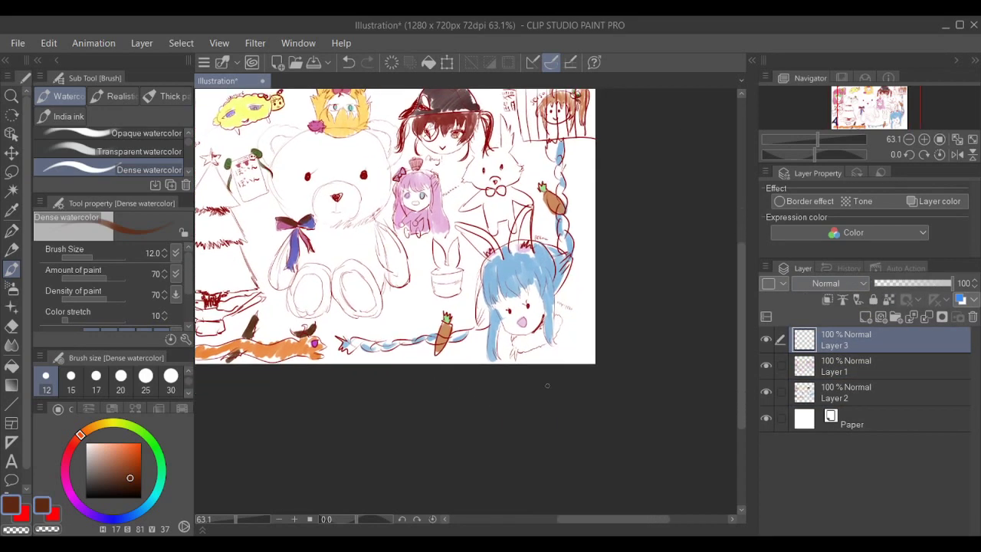
scroll(511, 410, up, 4)
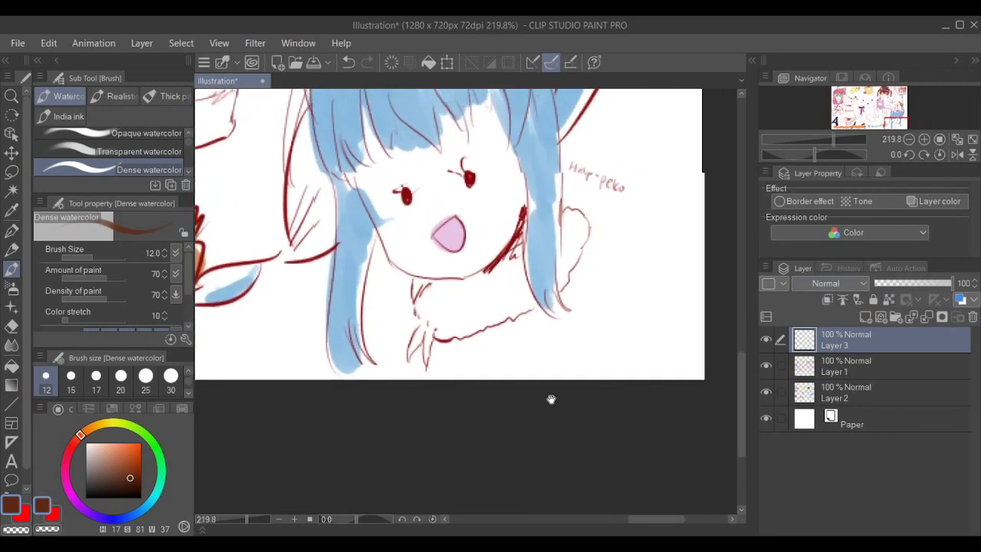
drag(463, 346, 466, 388)
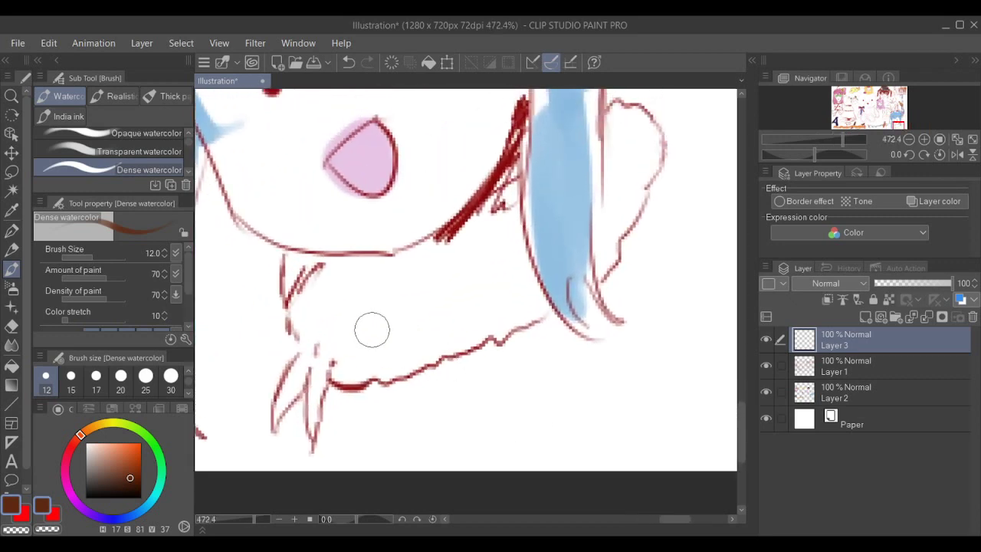
click(19, 225)
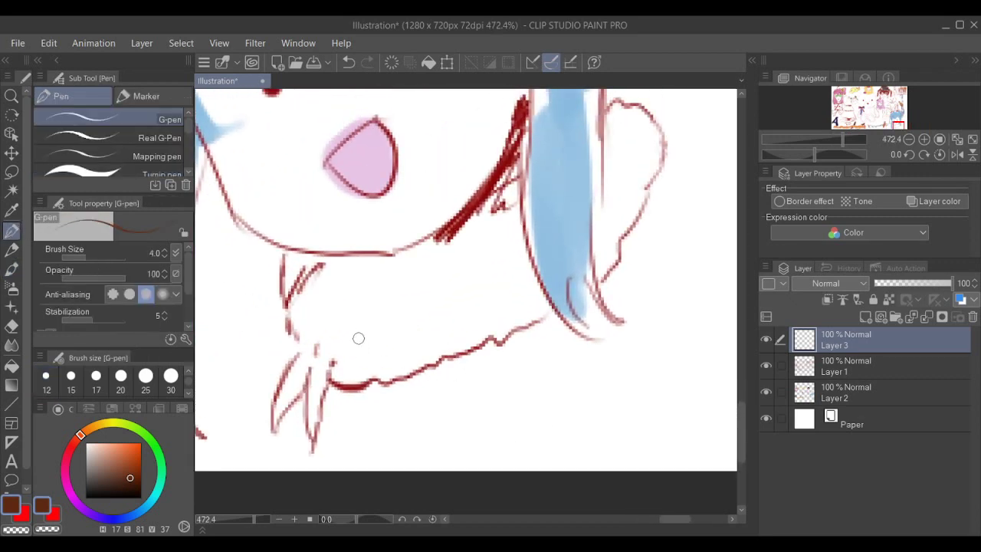
mouse_move(347, 343)
mouse_down()
mouse_move(387, 334)
mouse_move(353, 382)
mouse_up()
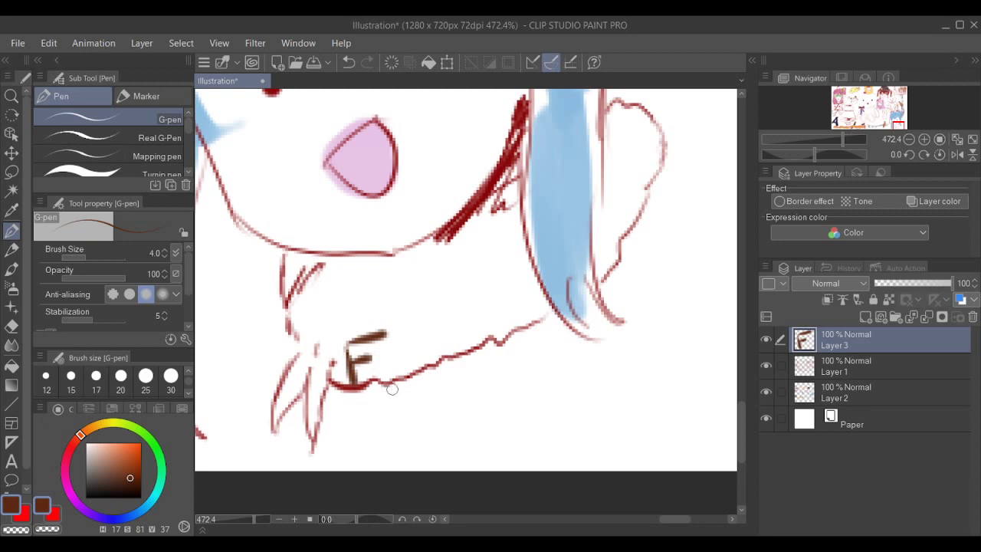
key(ctrl+z)
key(ctrl+z)
key(ctrl+z)
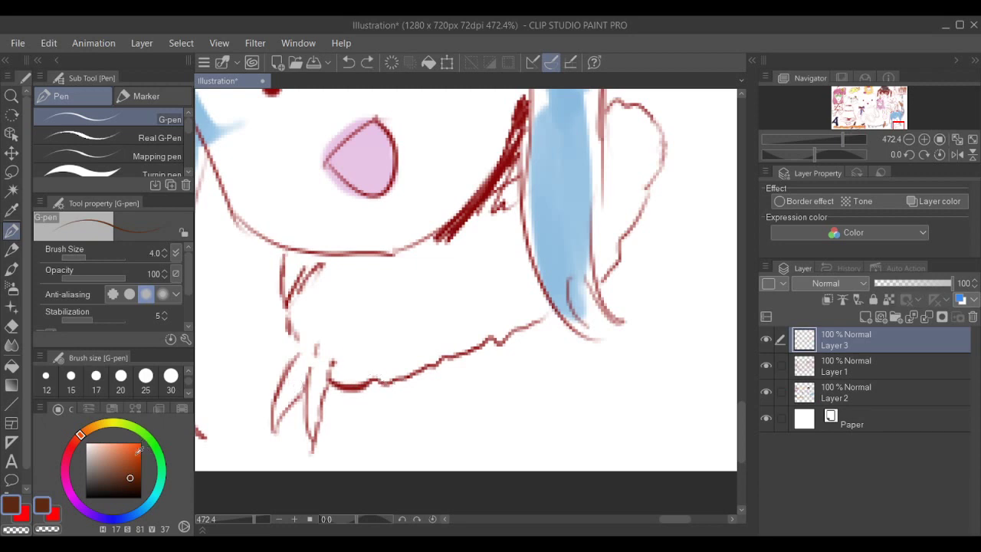
- Set the secondary color to blue (H 217, S 100, V 100) and the main color to red (H 356, S 76, V 77)
click(56, 518)
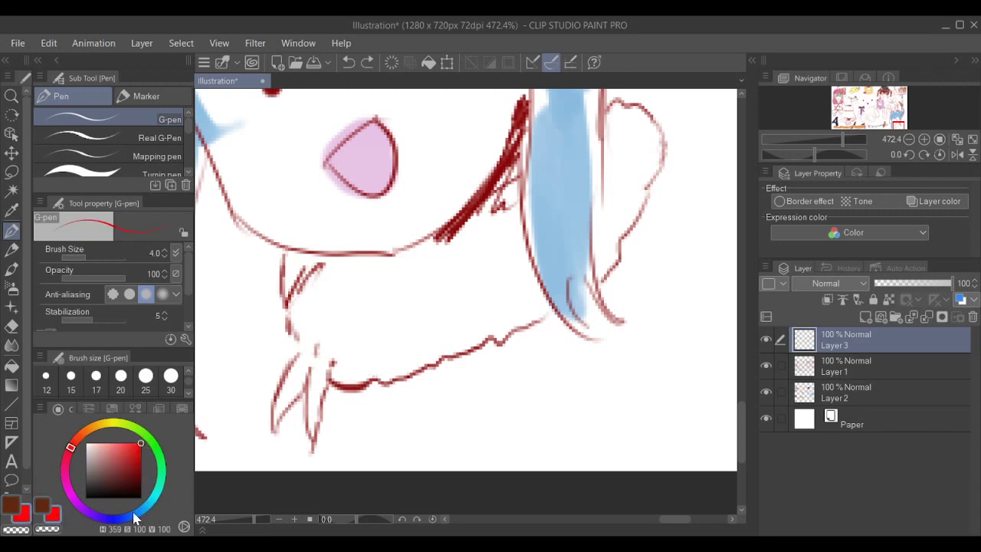
click(46, 504)
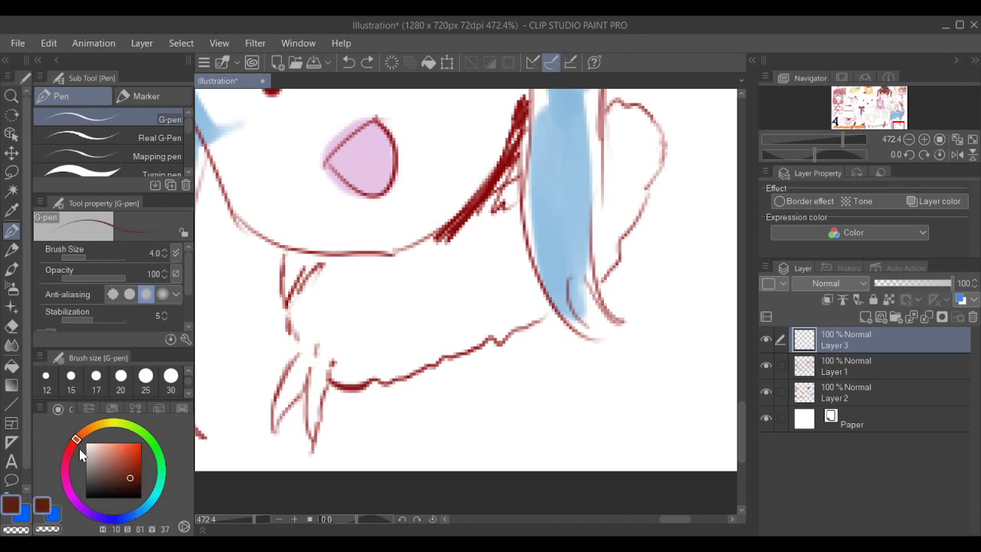
drag(73, 447, 69, 449)
click(117, 457)
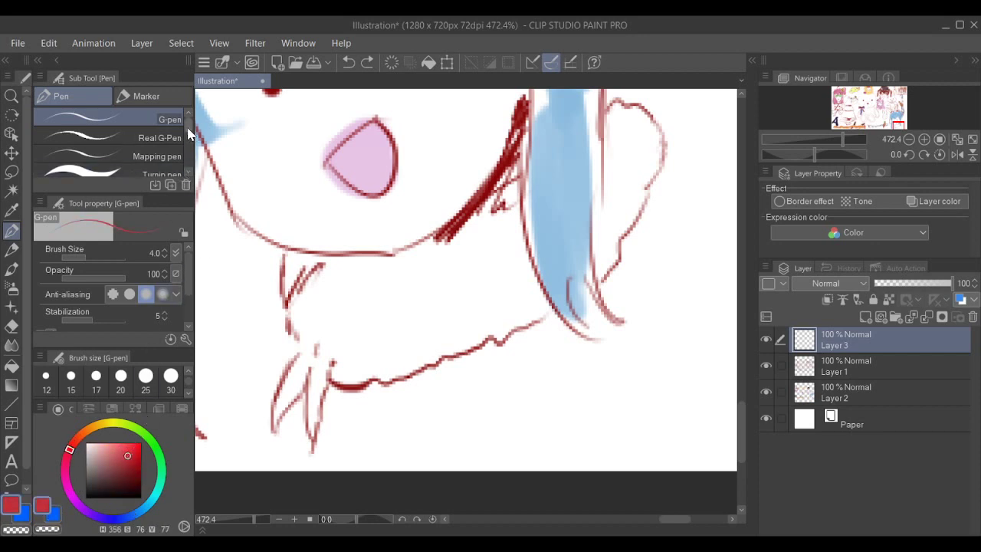
scroll(188, 291, down, 3)
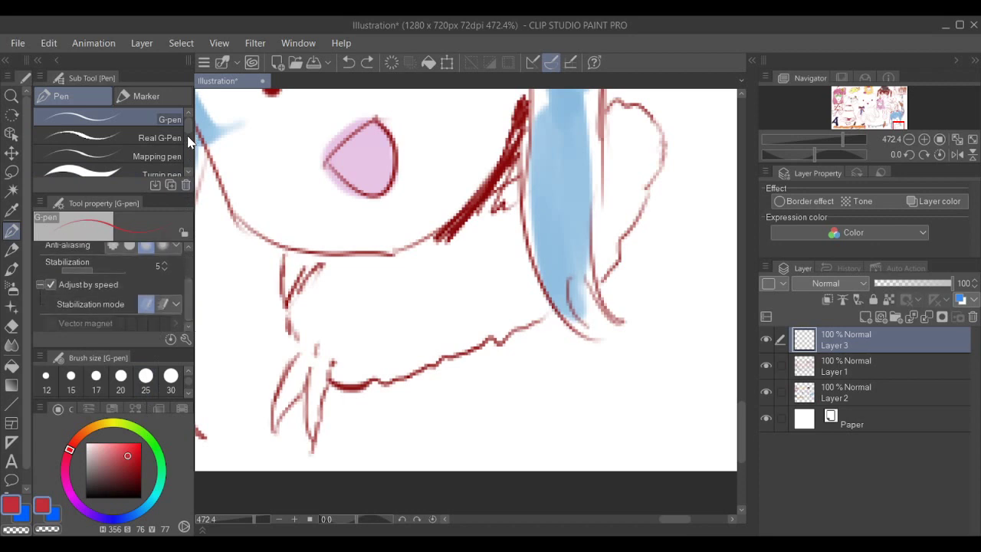
scroll(190, 144, down, 2)
scroll(189, 144, down, 3)
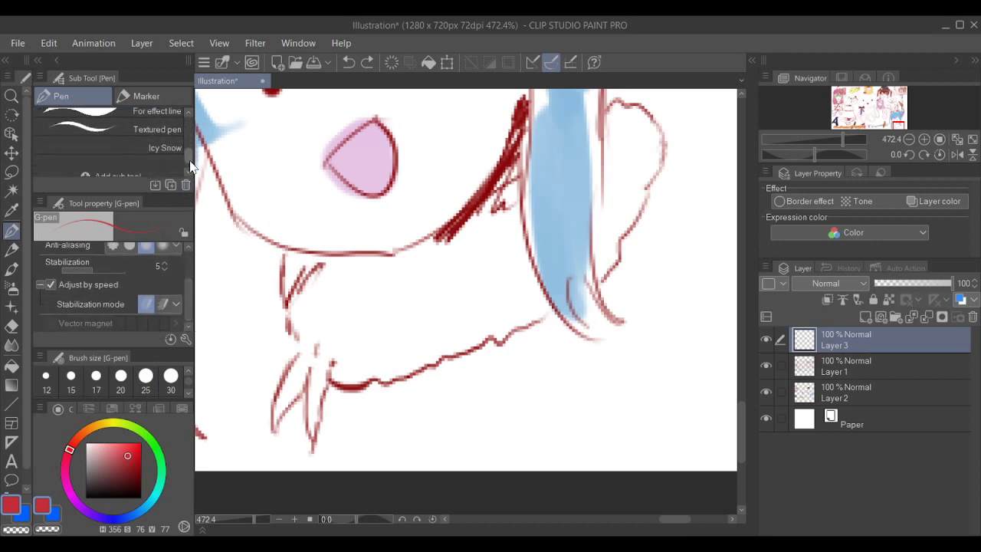
- Hand-write the artist's signature in red beneath the blue-haired girl's chin, redoing the letters after the initial
mouse_move(356, 332)
mouse_down()
mouse_move(360, 387)
mouse_move(385, 322)
mouse_move(406, 351)
mouse_move(413, 394)
mouse_up()
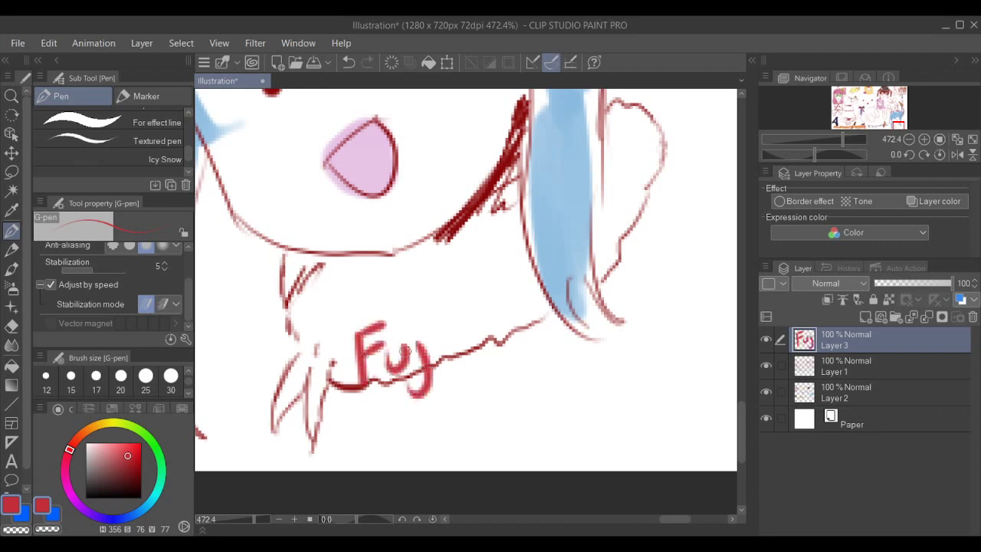
drag(434, 339, 433, 358)
click(432, 328)
mouse_move(443, 358)
mouse_down()
mouse_move(452, 339)
mouse_move(468, 343)
mouse_up()
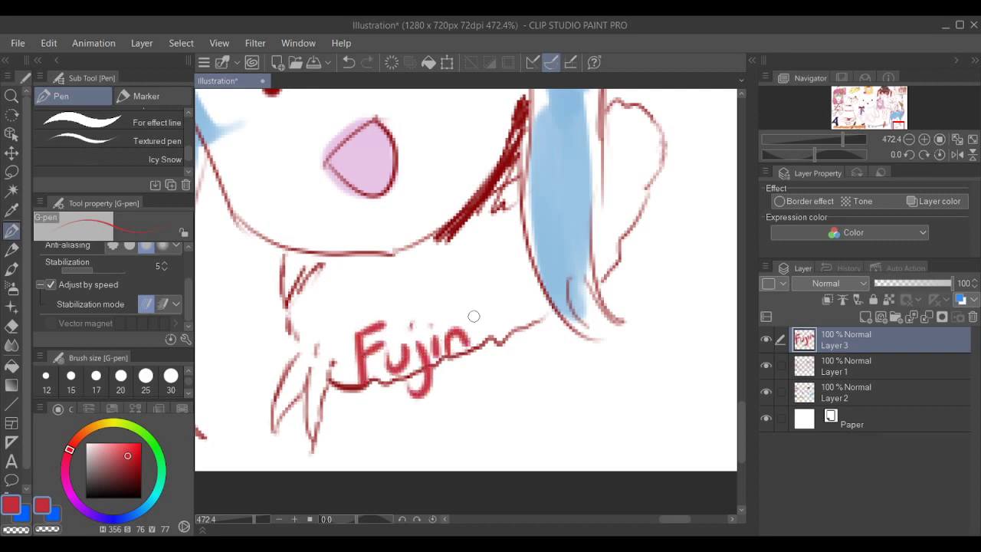
key(ctrl+z)
key(ctrl+z)
key(ctrl+z)
key(ctrl+z)
key(ctrl+z)
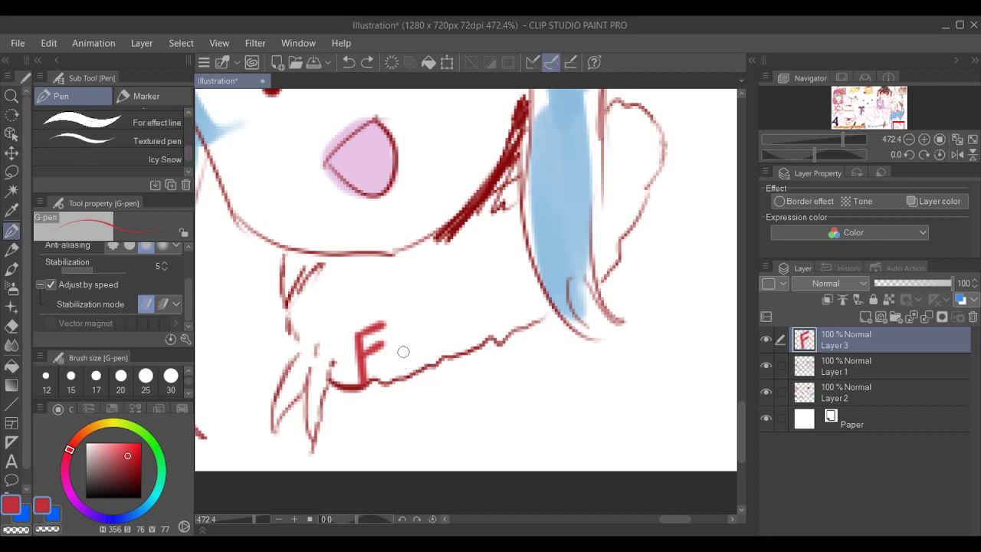
mouse_move(389, 342)
mouse_down()
mouse_move(401, 363)
mouse_move(410, 342)
mouse_move(404, 394)
mouse_up()
click(414, 335)
mouse_move(429, 341)
mouse_down()
mouse_move(431, 362)
mouse_move(469, 346)
mouse_up()
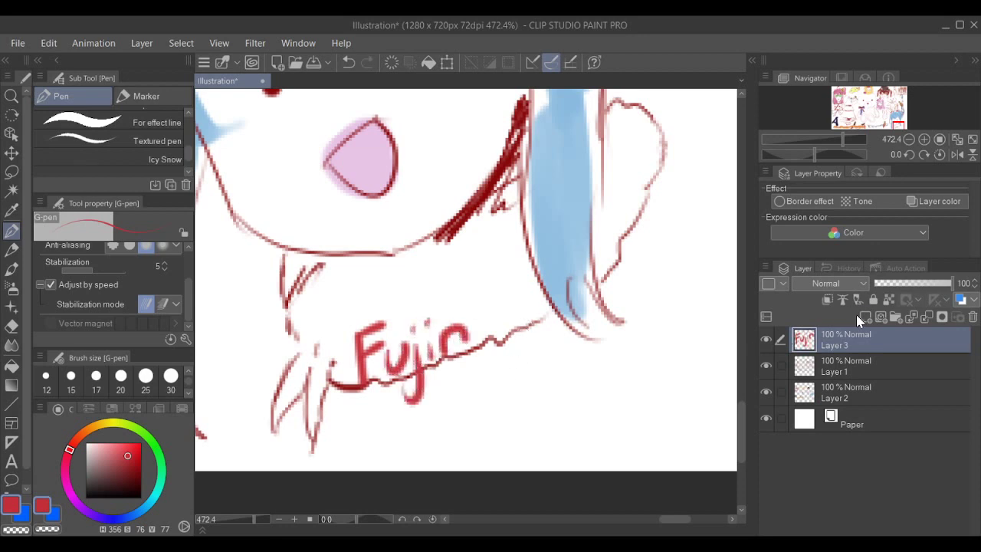
- Add a new layer clipped to the signature layer and choose the Soft airbrush with the blue secondary color
click(863, 316)
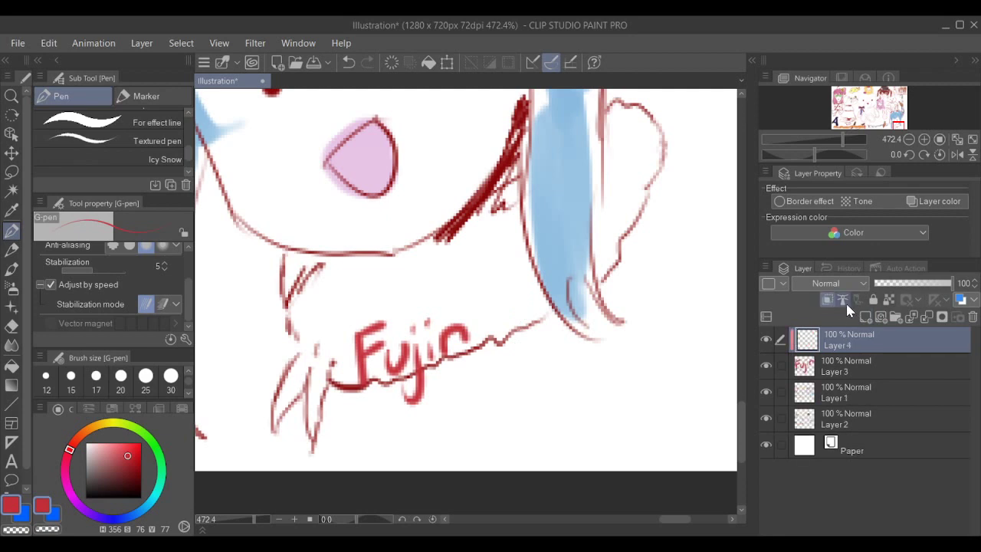
click(53, 511)
click(12, 288)
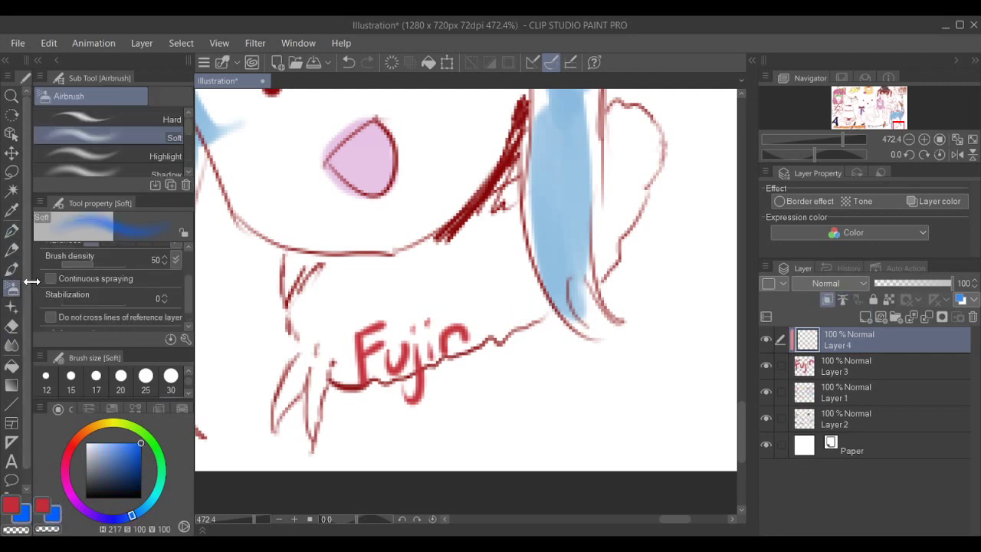
- Airbrush blue over the signature's final letters for a red-to-blue gradient and merge the clipped layer down into the signature layer
drag(500, 357, 508, 394)
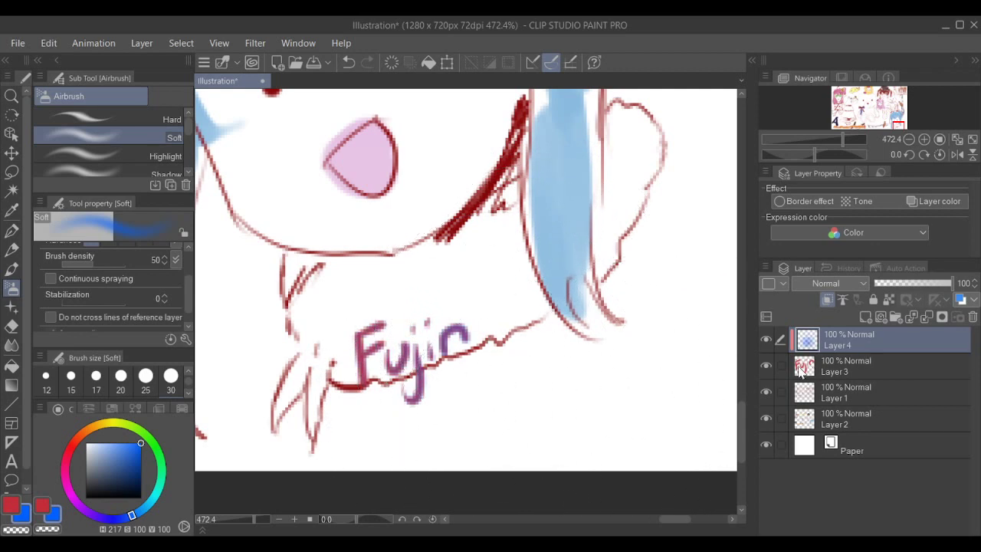
key(ctrl+z)
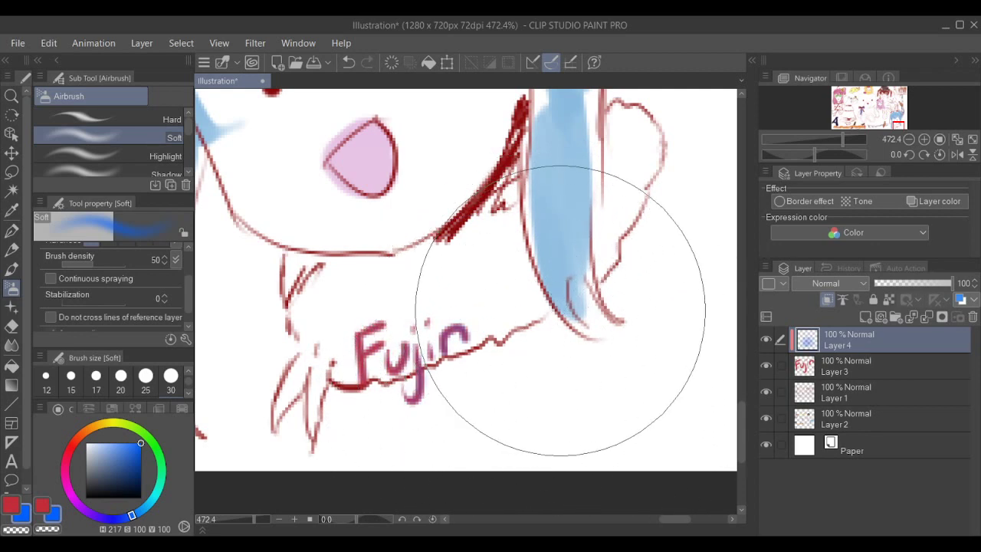
mouse_move(561, 311)
mouse_down()
mouse_move(602, 332)
mouse_move(595, 357)
mouse_move(600, 346)
mouse_up()
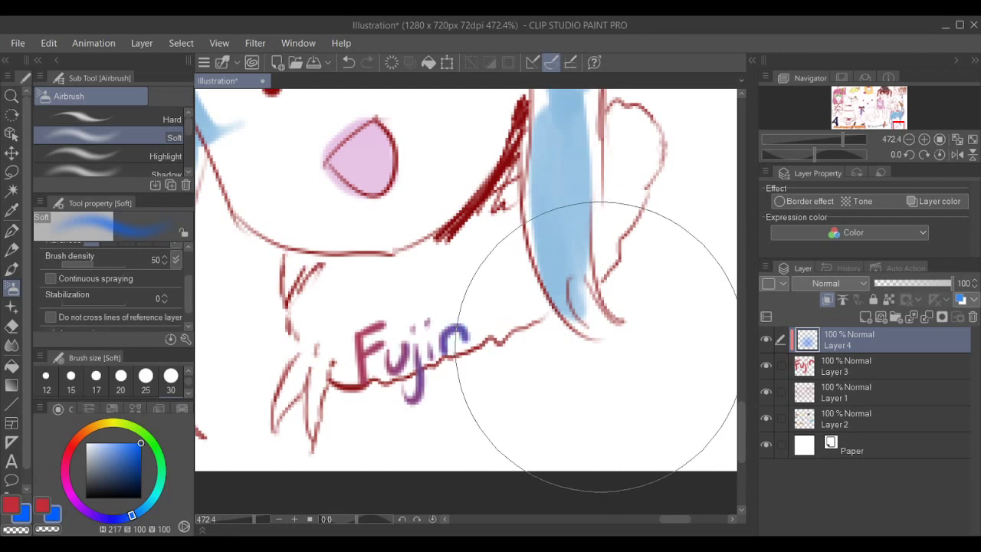
click(928, 316)
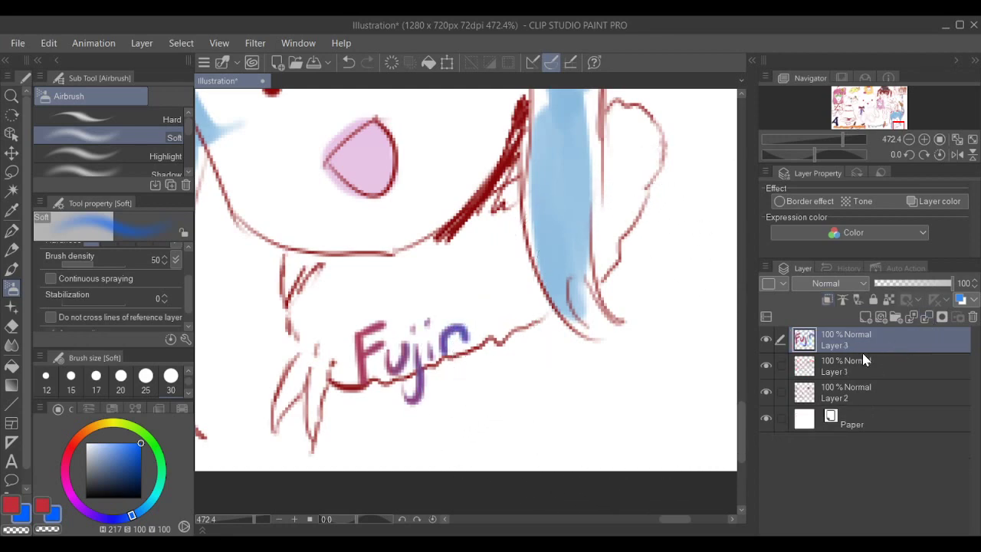
scroll(674, 353, down, 6)
scroll(682, 322, down, 4)
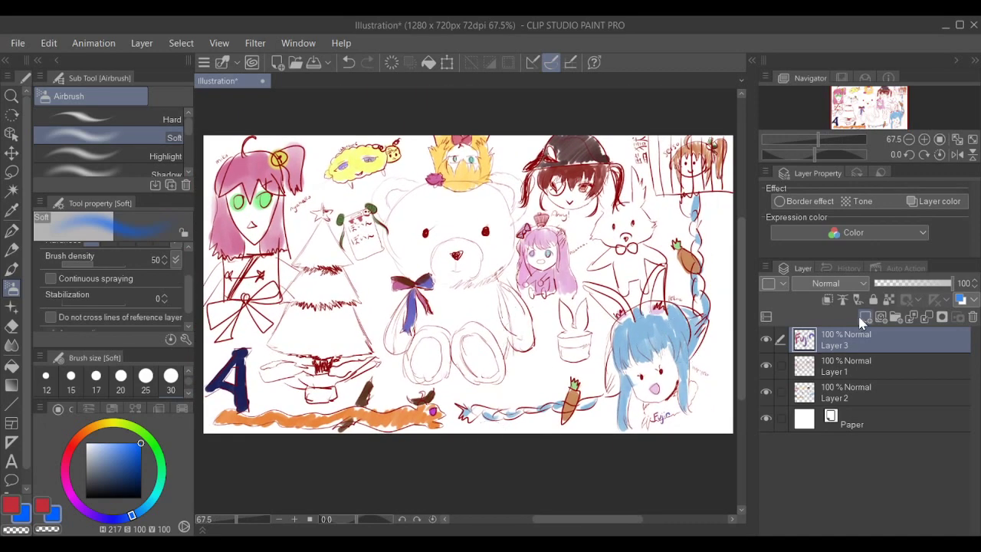
- On a new layer, hand-write "Complete" in blue across the whole picture with the size 30 G-pen and add two dots on the teddy bear's foot
click(864, 317)
key(p)
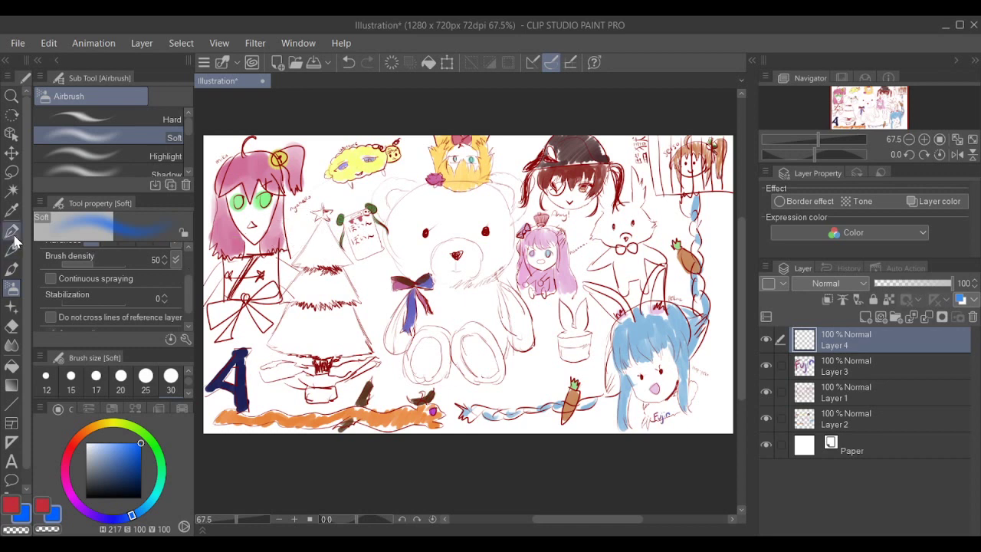
click(171, 377)
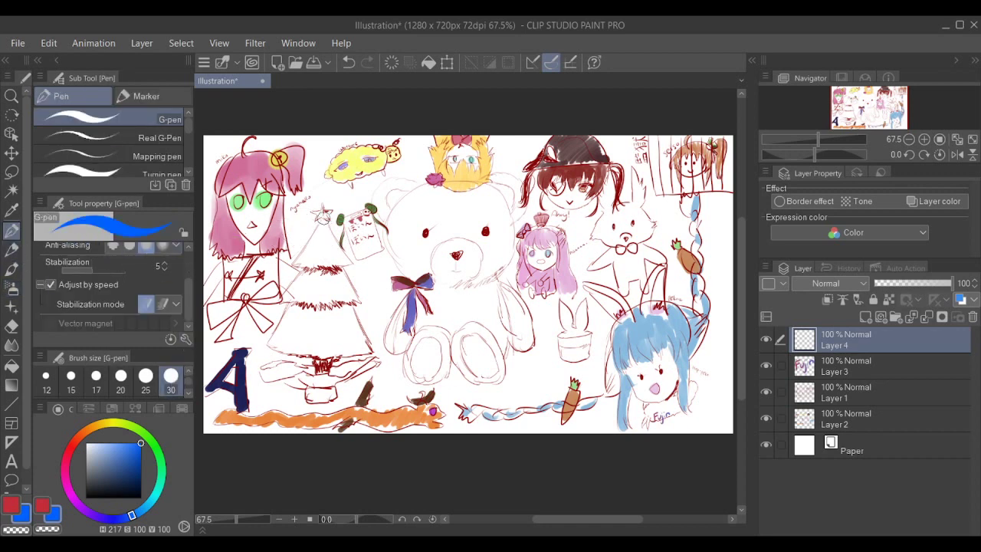
drag(309, 199, 346, 338)
mouse_move(379, 279)
mouse_down()
mouse_move(443, 274)
mouse_move(479, 321)
mouse_up()
drag(502, 275, 512, 383)
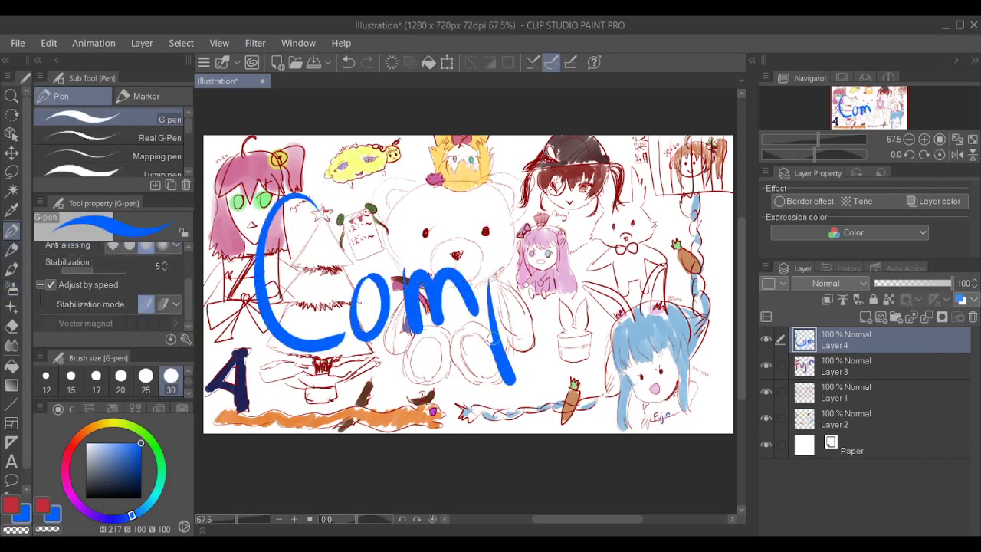
drag(499, 311, 542, 292)
mouse_move(546, 276)
mouse_down()
mouse_move(583, 237)
mouse_move(622, 290)
mouse_up()
drag(638, 207, 631, 275)
drag(634, 292, 636, 293)
mouse_move(607, 261)
mouse_down()
mouse_move(701, 228)
mouse_move(723, 285)
mouse_up()
click(422, 358)
click(443, 359)
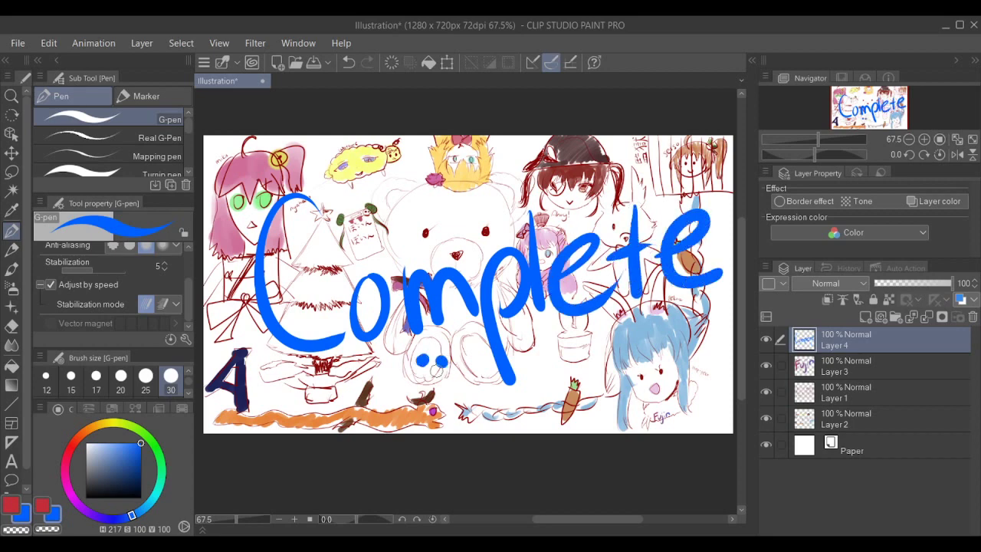
drag(411, 381, 450, 381)
scroll(636, 296, down, 2)
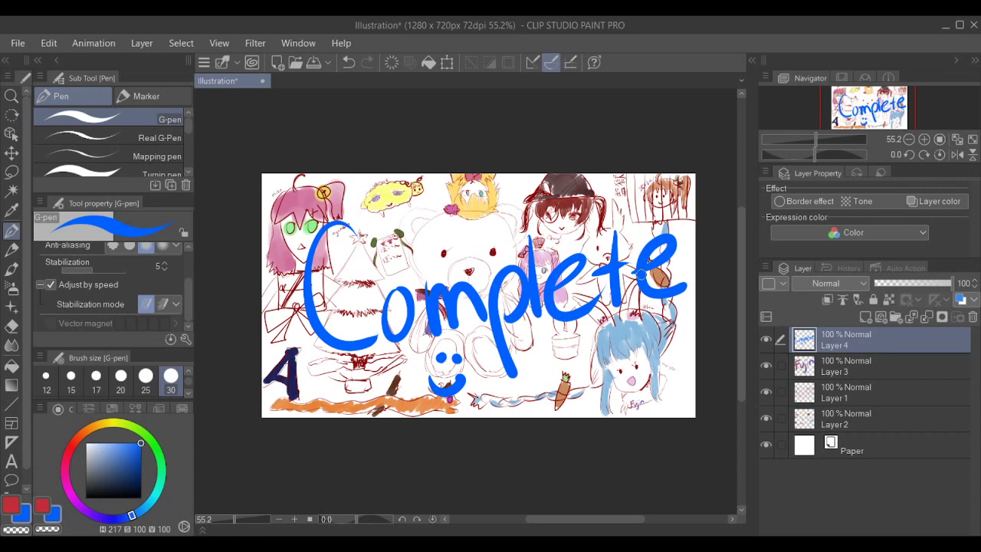
key(ctrl+z)
key(ctrl+z)
key(ctrl+z)
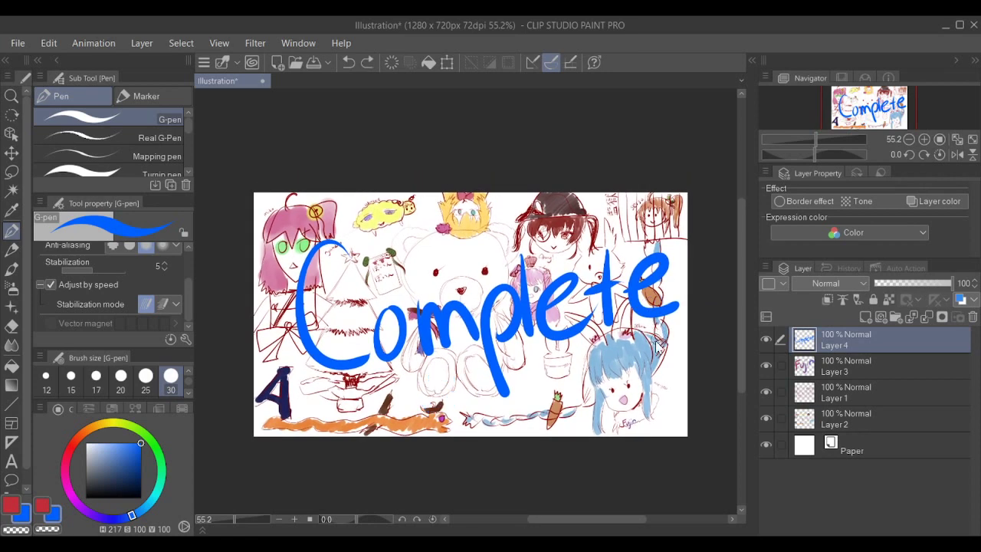
key(ctrl+z)
- Delete the layer holding the "Complete" lettering and add a new empty layer above the signature layer
click(973, 318)
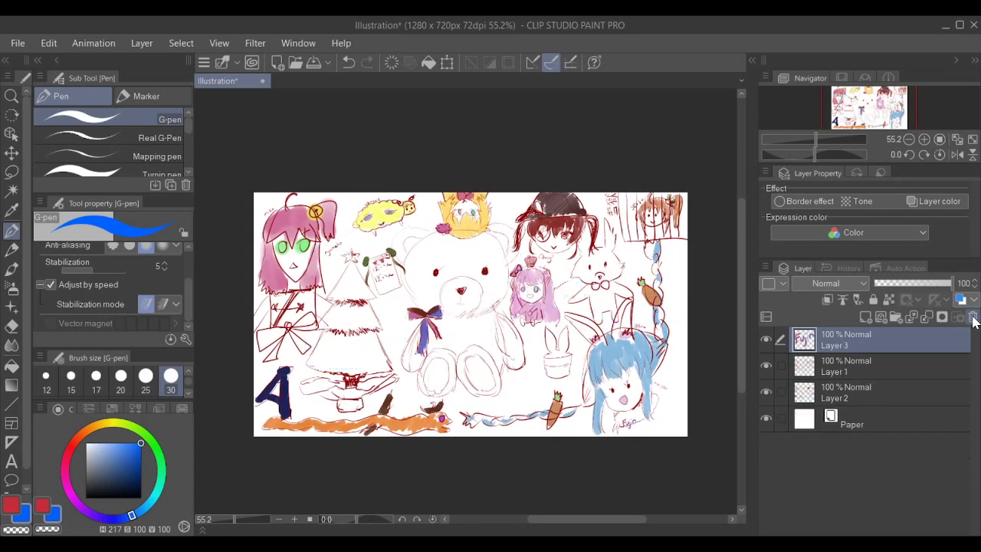
scroll(543, 352, up, 4)
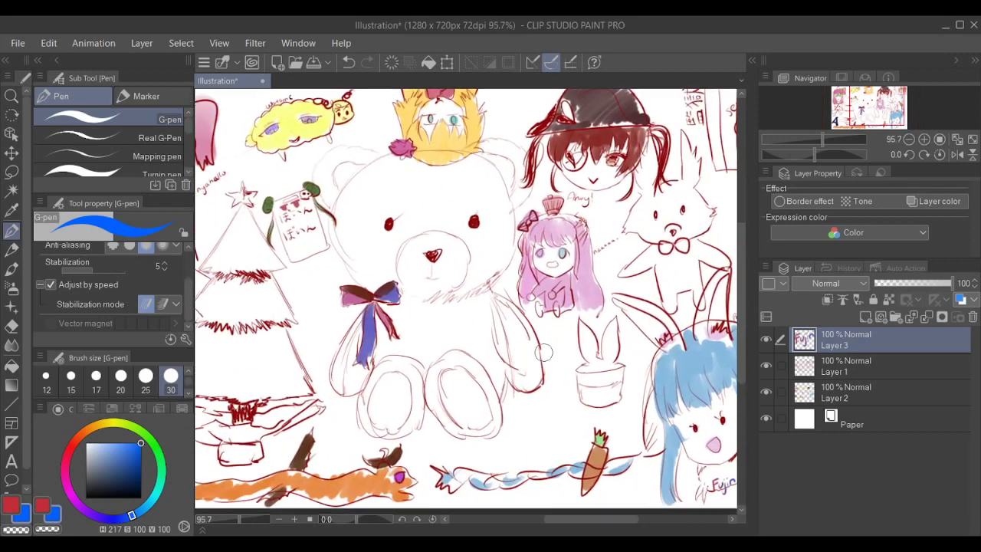
key(ctrl+shift+n)
scroll(543, 352, down, 5)
- Hand-write "Thanks" in large blue letters with the size 30 G-pen across the upper half of the picture
mouse_move(387, 285)
mouse_down()
mouse_move(446, 251)
mouse_move(418, 329)
mouse_up()
mouse_move(443, 259)
mouse_down()
mouse_move(475, 311)
mouse_move(526, 295)
mouse_up()
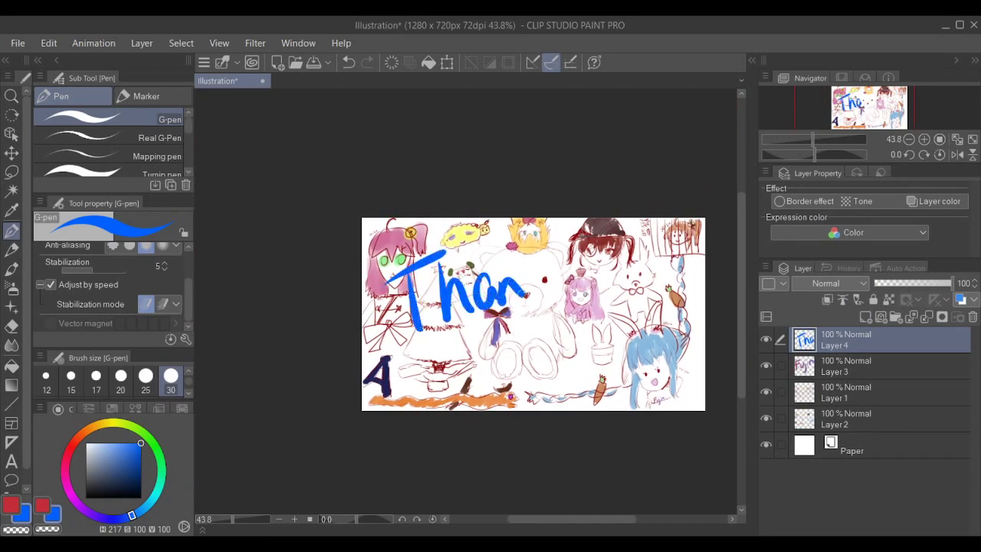
drag(524, 246, 519, 299)
drag(539, 259, 538, 296)
drag(571, 257, 550, 288)
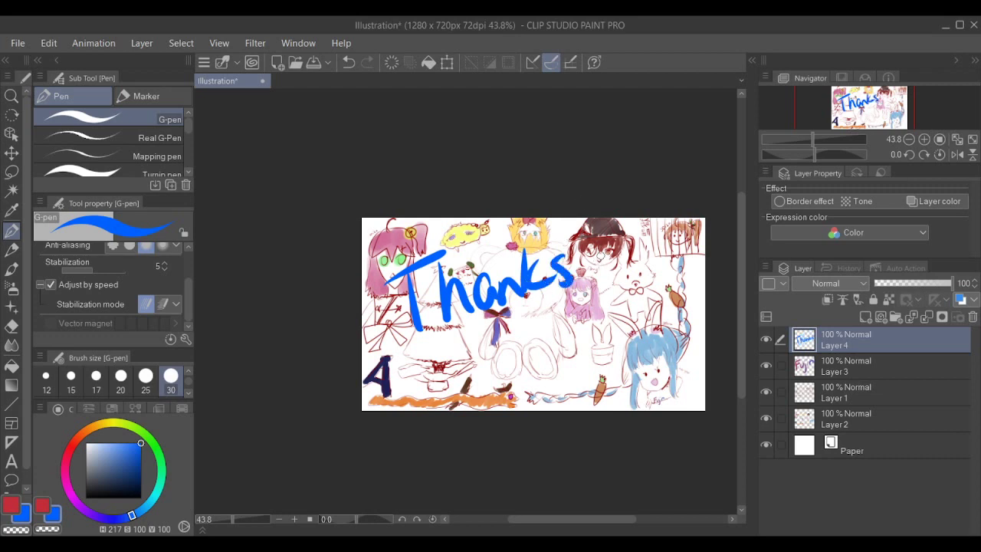
- Hand-write "for" in blue after "Thanks" and "watching!!!" beneath it across the lower half of the picture
mouse_move(613, 230)
mouse_down()
mouse_move(605, 271)
mouse_move(617, 252)
mouse_up()
drag(624, 250, 658, 238)
mouse_move(396, 366)
mouse_down()
mouse_move(419, 387)
mouse_move(452, 360)
mouse_move(463, 379)
mouse_up()
mouse_move(467, 346)
mouse_down()
mouse_move(463, 373)
mouse_move(491, 351)
mouse_up()
mouse_move(502, 351)
mouse_down()
mouse_move(487, 370)
mouse_move(518, 362)
mouse_up()
mouse_move(526, 332)
mouse_down()
mouse_move(523, 352)
mouse_move(537, 353)
mouse_up()
drag(541, 336, 560, 351)
mouse_move(579, 318)
mouse_down()
mouse_move(590, 360)
mouse_move(567, 367)
mouse_up()
mouse_move(607, 299)
mouse_down()
mouse_move(605, 320)
mouse_move(620, 324)
mouse_up()
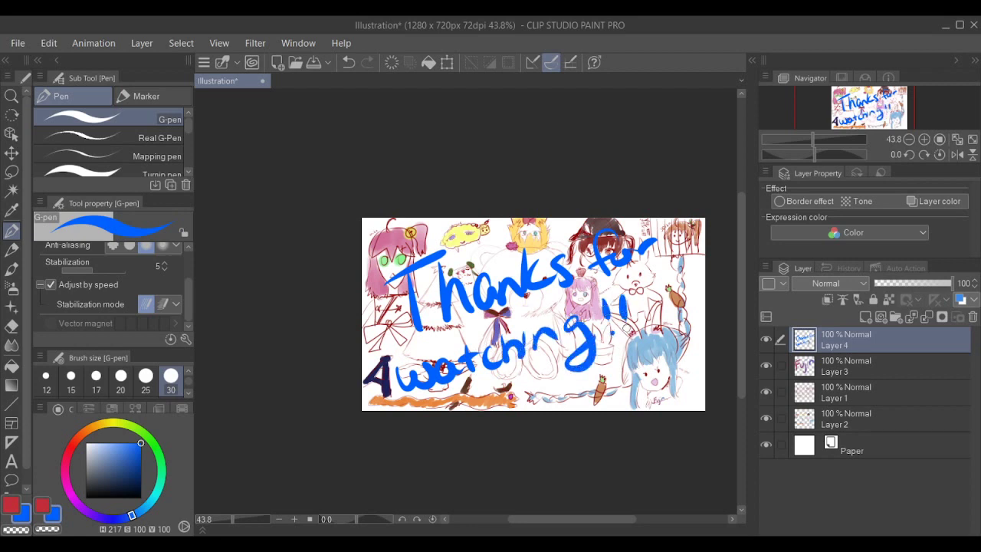
click(627, 329)
mouse_move(640, 289)
mouse_down()
mouse_move(636, 317)
mouse_move(644, 293)
mouse_up()
click(637, 325)
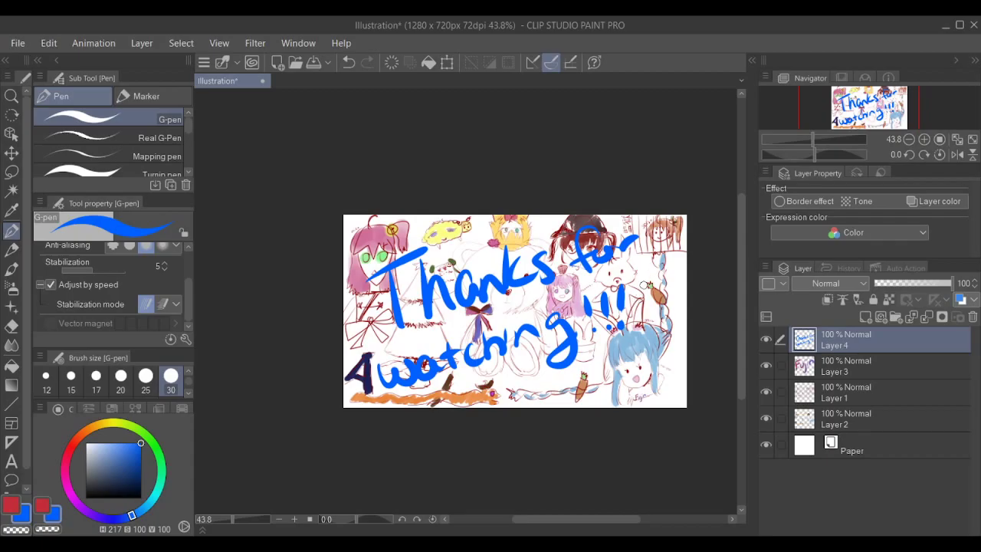
scroll(644, 285, up, 4)
scroll(643, 291, down, 4)
scroll(643, 299, up, 2)
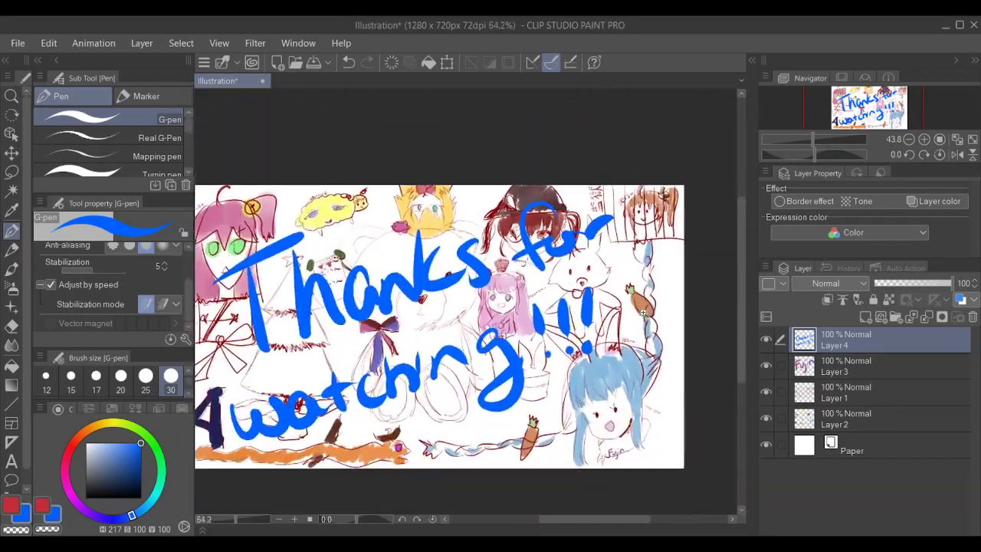
scroll(644, 313, down, 1)
scroll(536, 329, down, 1)
scroll(462, 344, up, 1)
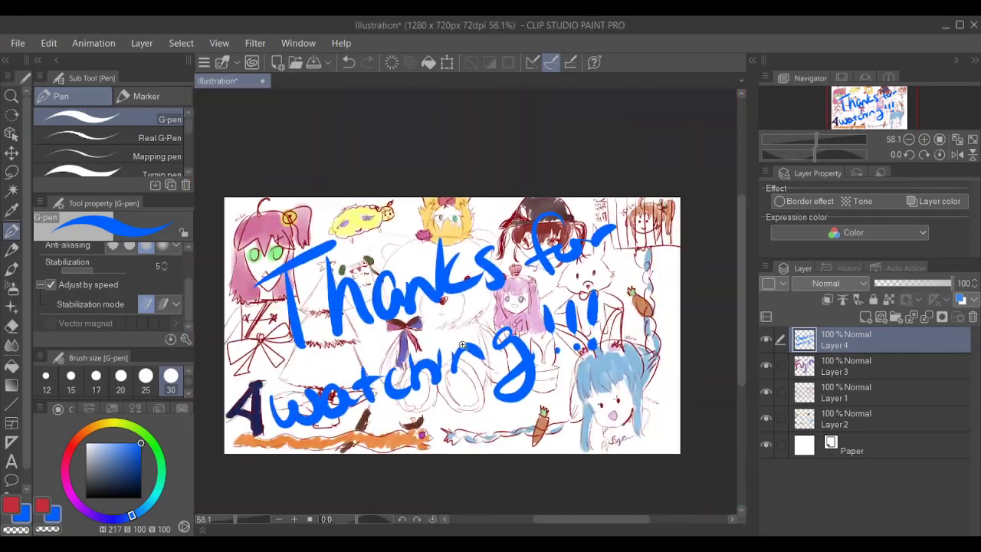
drag(462, 344, 469, 344)
drag(596, 278, 632, 253)
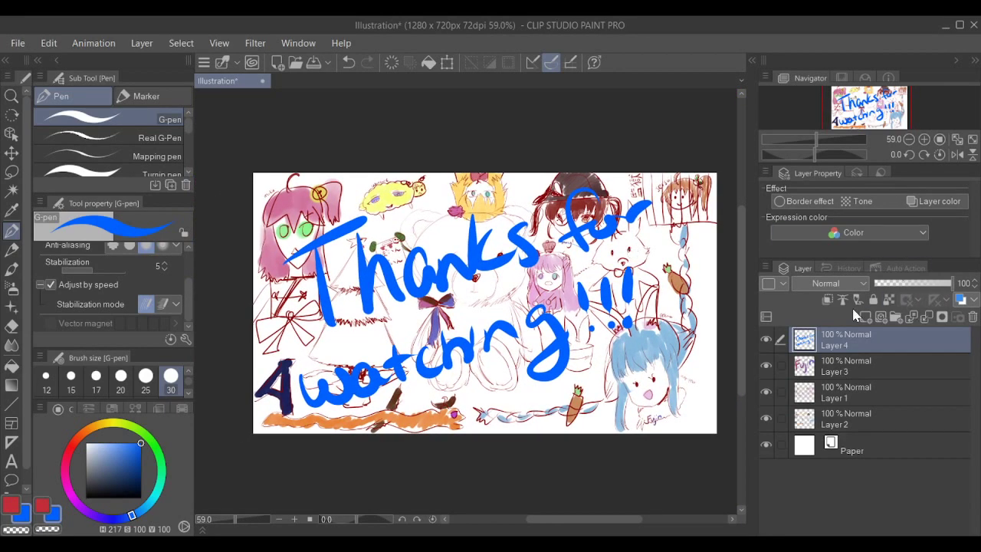
- Erase the "Thanks for watching!!!" lettering from its layer with the Hard eraser at size 300
key(e)
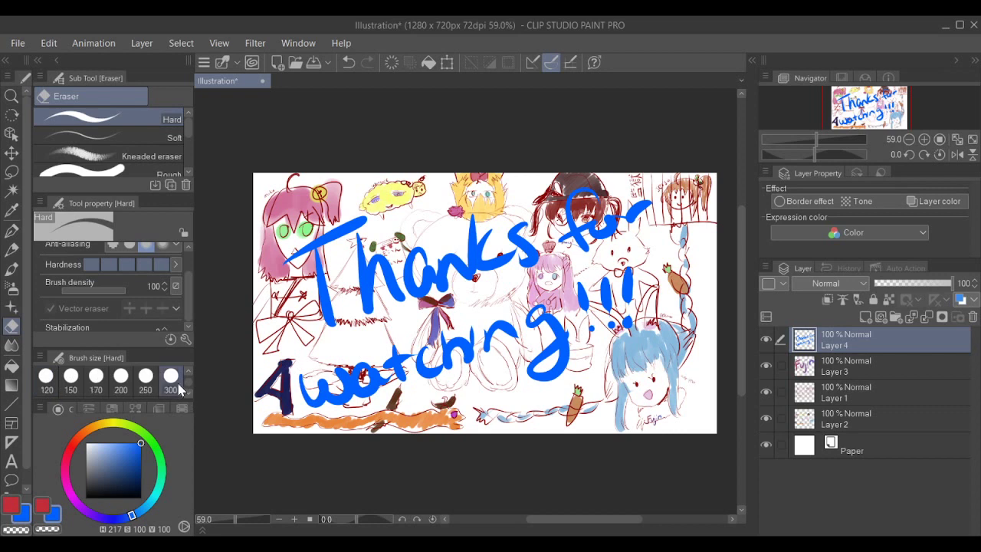
click(177, 389)
drag(320, 260, 354, 232)
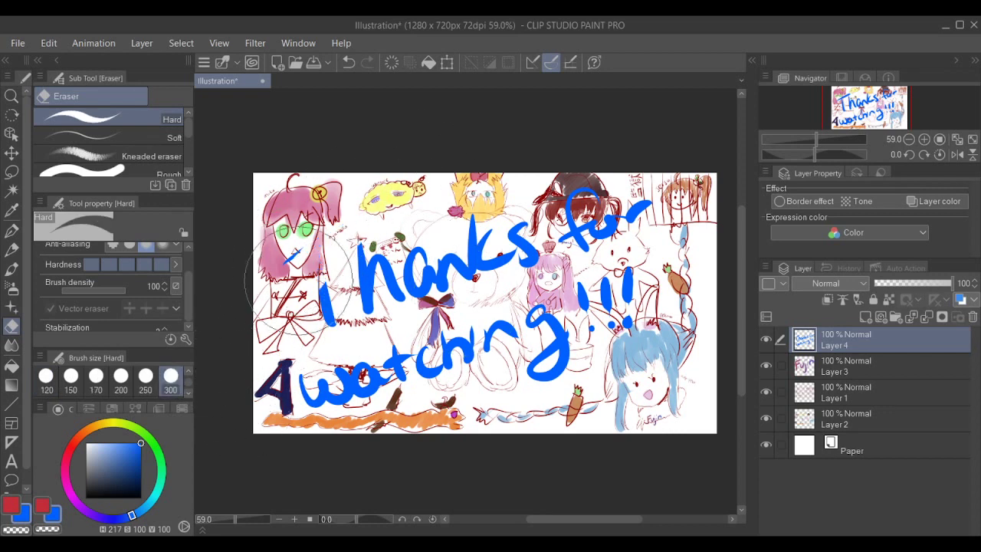
mouse_move(299, 279)
mouse_down()
mouse_move(417, 164)
mouse_move(322, 360)
mouse_move(329, 449)
mouse_move(479, 337)
mouse_move(574, 322)
mouse_move(598, 391)
mouse_move(666, 376)
mouse_move(560, 359)
mouse_up()
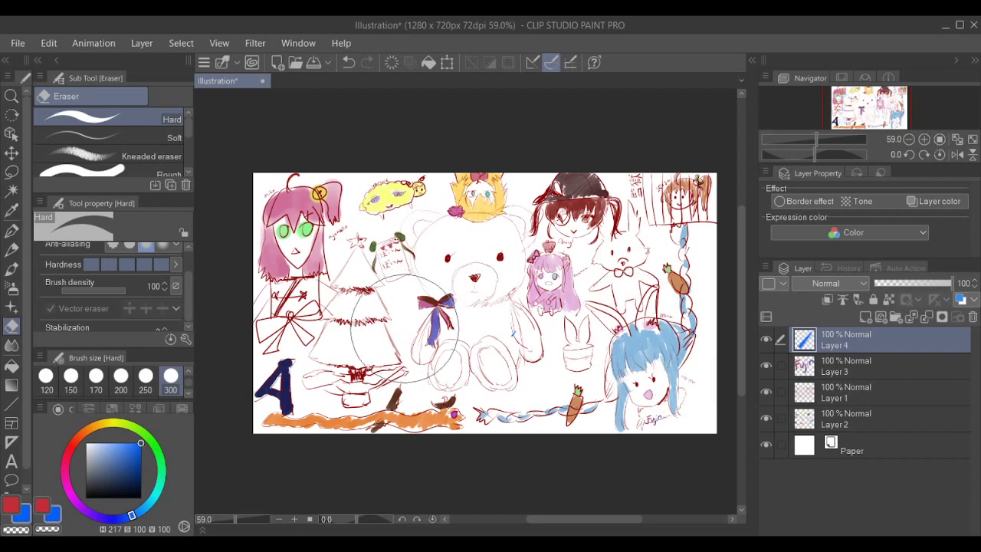
- Hand-write "Oight" in large blue letters with the G-pen across the whole picture
click(11, 268)
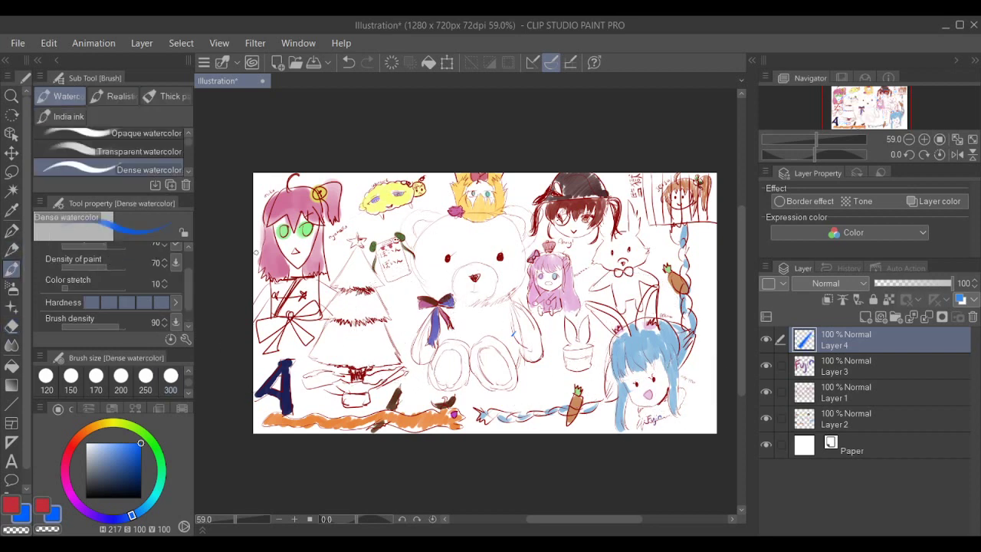
key(p)
mouse_move(328, 244)
mouse_down()
mouse_move(295, 255)
mouse_move(363, 351)
mouse_move(339, 230)
mouse_up()
drag(426, 298, 418, 355)
drag(397, 244, 398, 266)
mouse_move(487, 296)
mouse_down()
mouse_move(459, 328)
mouse_move(468, 393)
mouse_up()
mouse_move(527, 228)
mouse_down()
mouse_move(535, 318)
mouse_move(600, 331)
mouse_up()
drag(629, 206, 648, 334)
drag(595, 273, 677, 247)
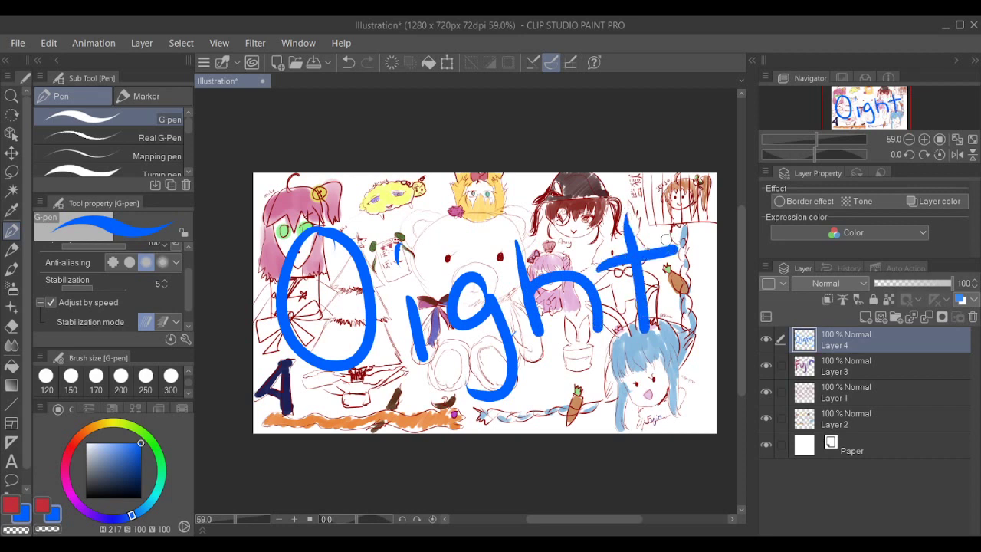